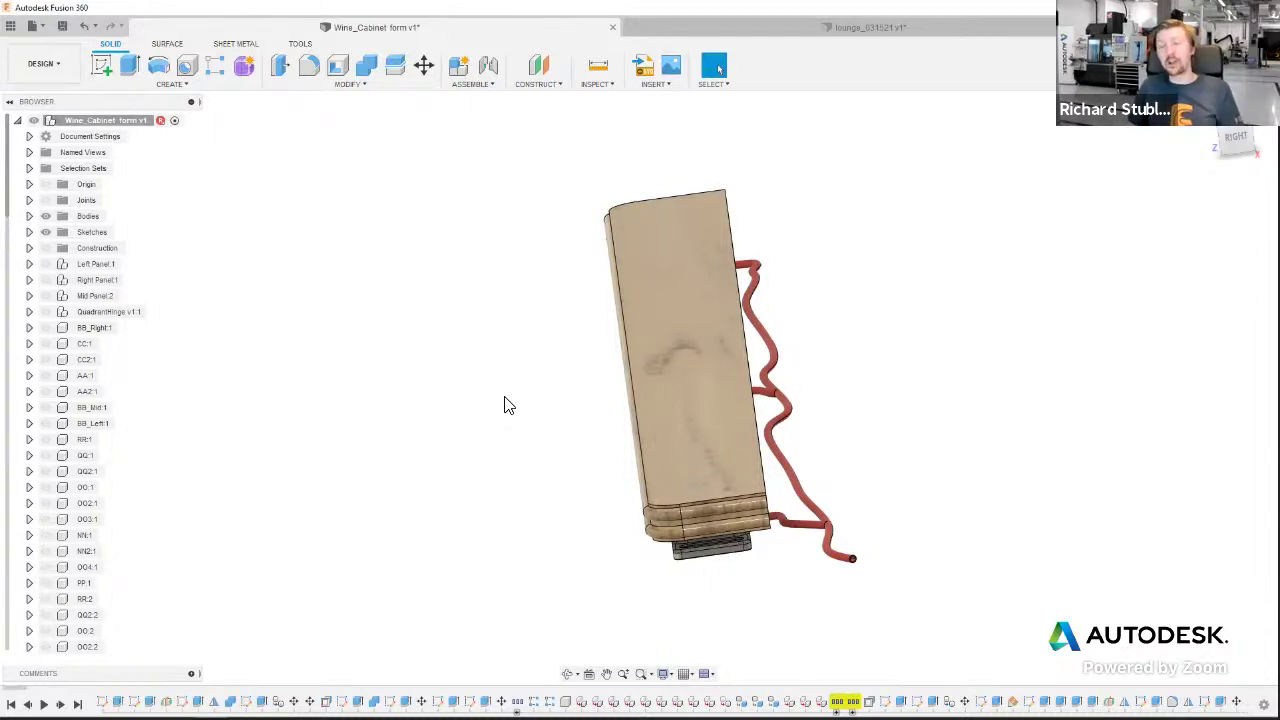
# - Examine the rounded edge profile along the side and end of the wooden board
pyautogui.keyDown('shift'); pyautogui.moveTo(518, 429); pyautogui.dragTo(920, 374, button='middle'); pyautogui.keyUp('shift')
pyautogui.scroll(2, 1044, 370)
pyautogui.scroll(5, 1046, 372)
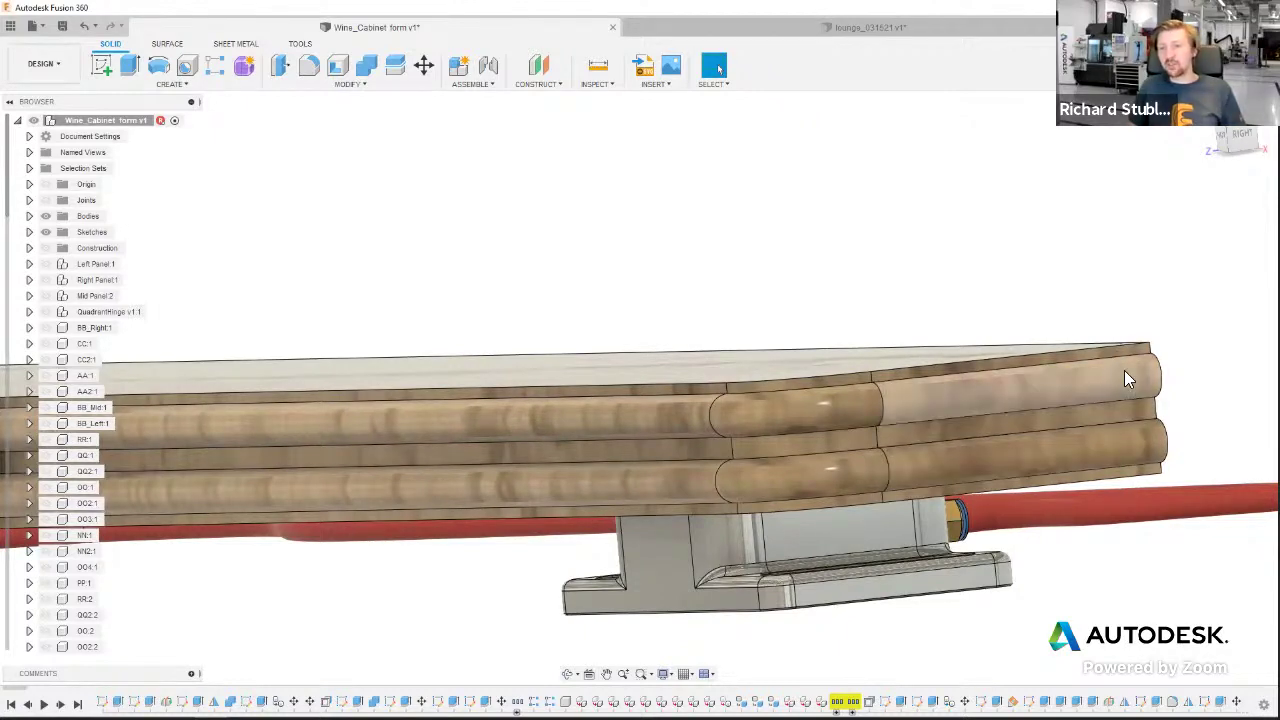
pyautogui.scroll(-3, 943, 320)
pyautogui.scroll(-3, 910, 328)
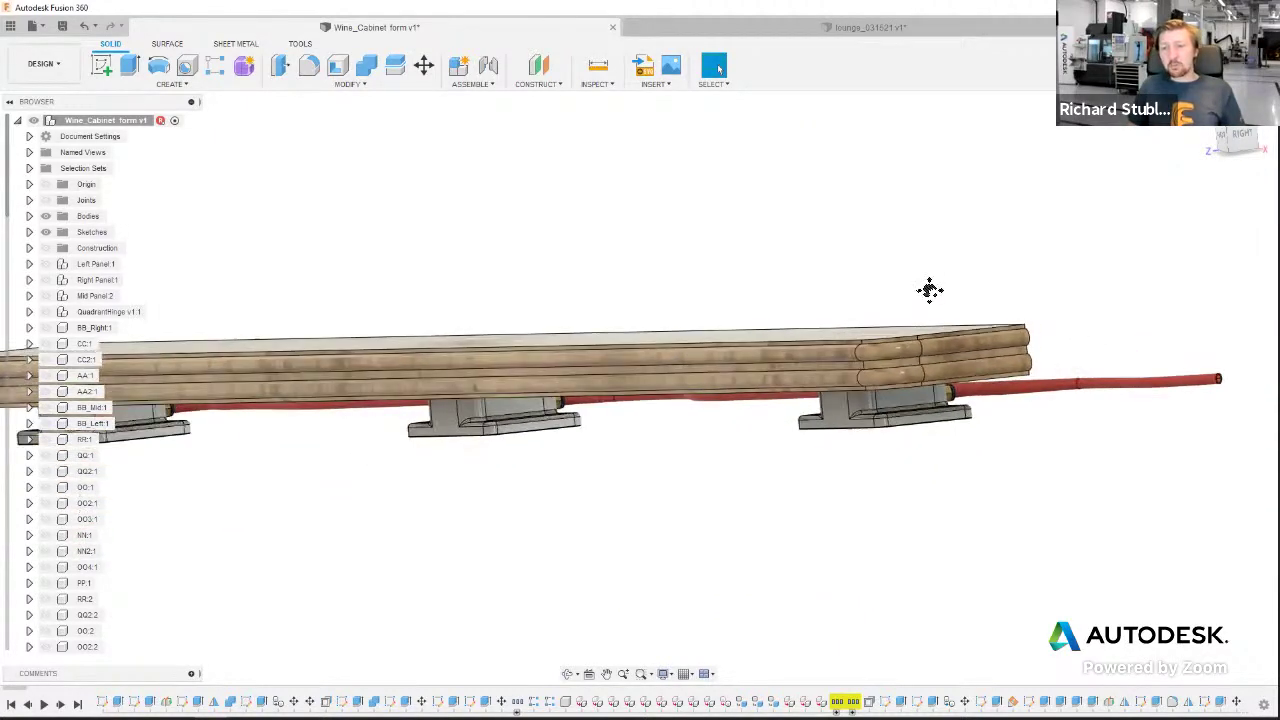
pyautogui.moveTo(1009, 309); pyautogui.dragTo(1095, 308, button='middle')
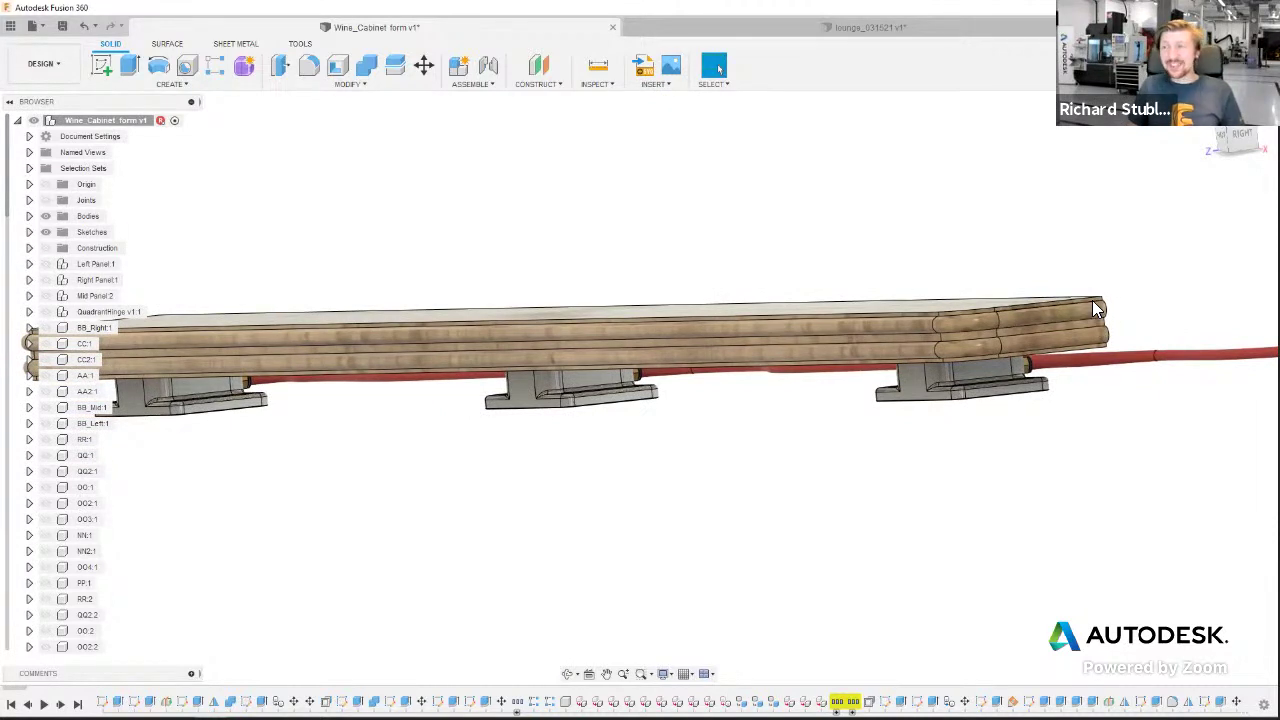
pyautogui.scroll(4, 1098, 314)
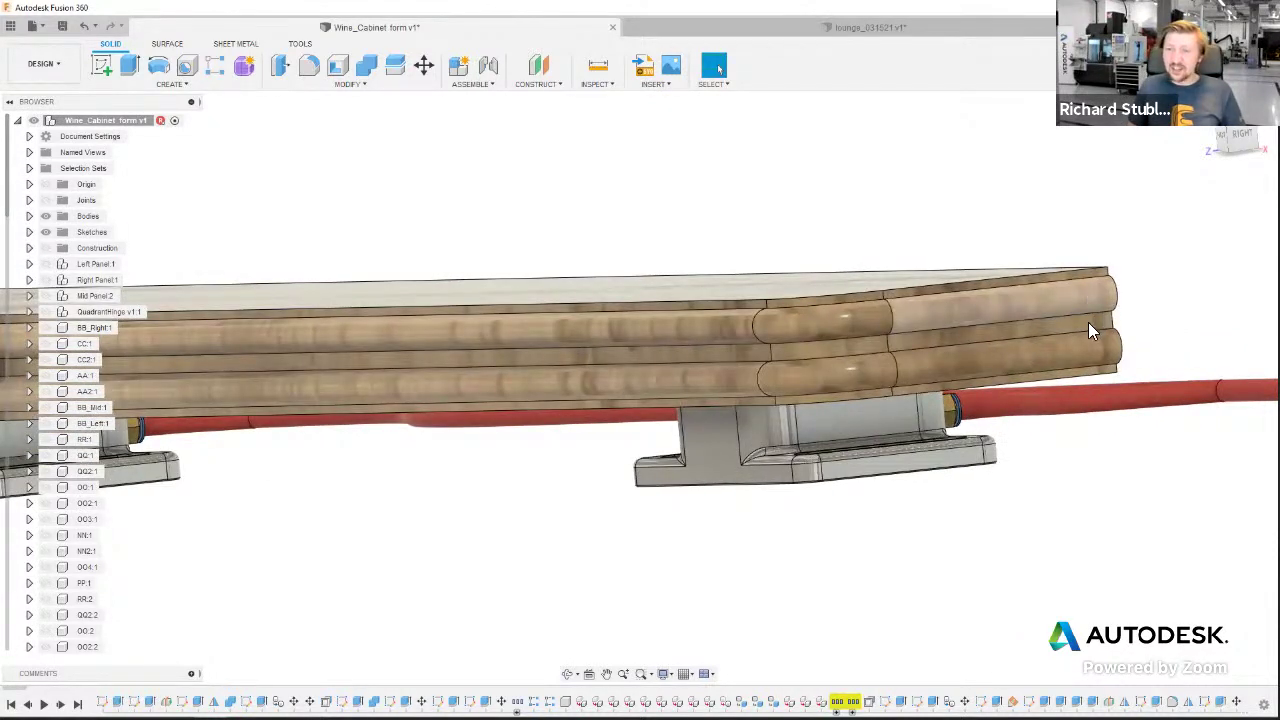
pyautogui.scroll(-5, 1090, 310)
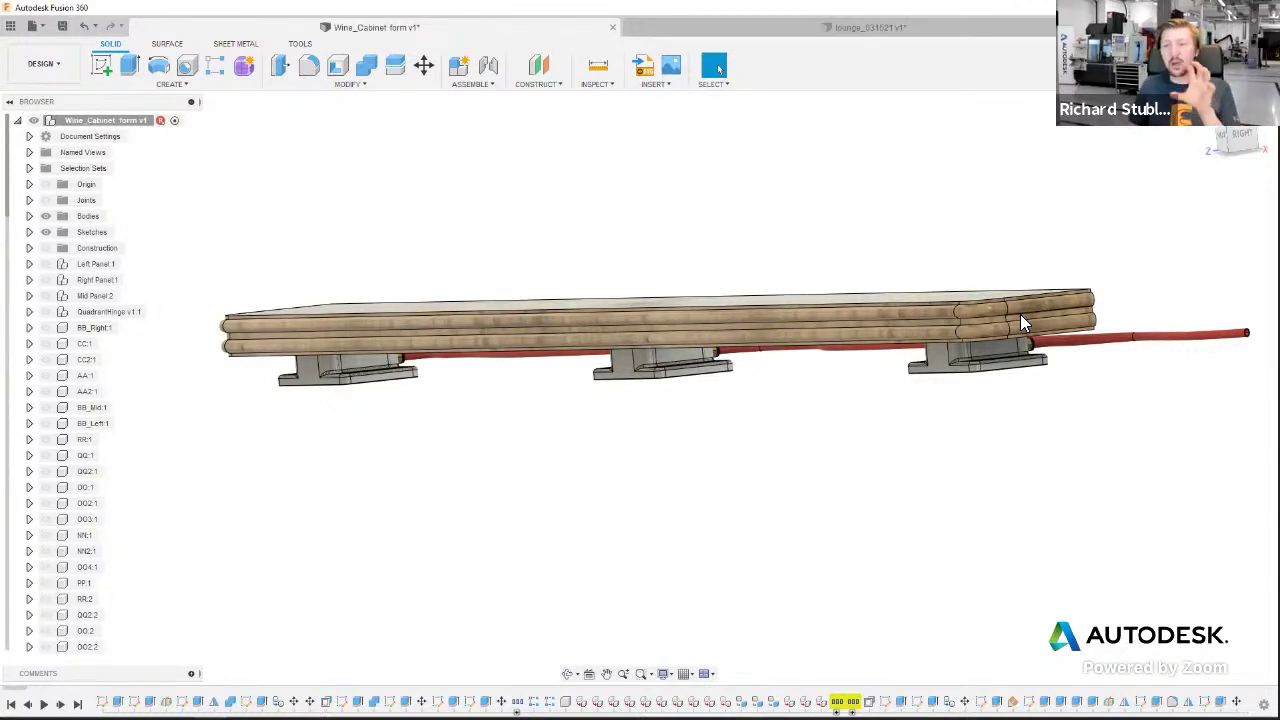
pyautogui.keyDown('shift'); pyautogui.moveTo(988, 316); pyautogui.dragTo(906, 324, button='middle'); pyautogui.keyUp('shift')
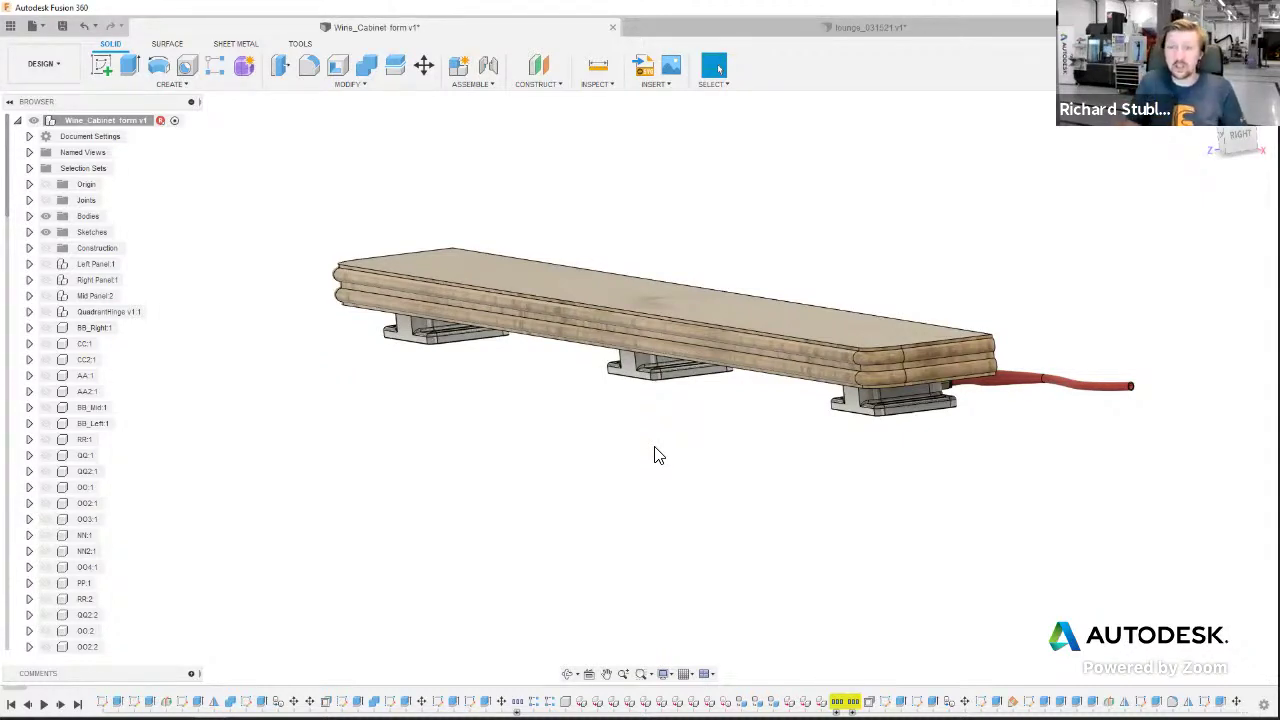
# - Create an offset plane from the flat band of the board's end face, offset about -6.60 in through the board
pyautogui.click(535, 84)
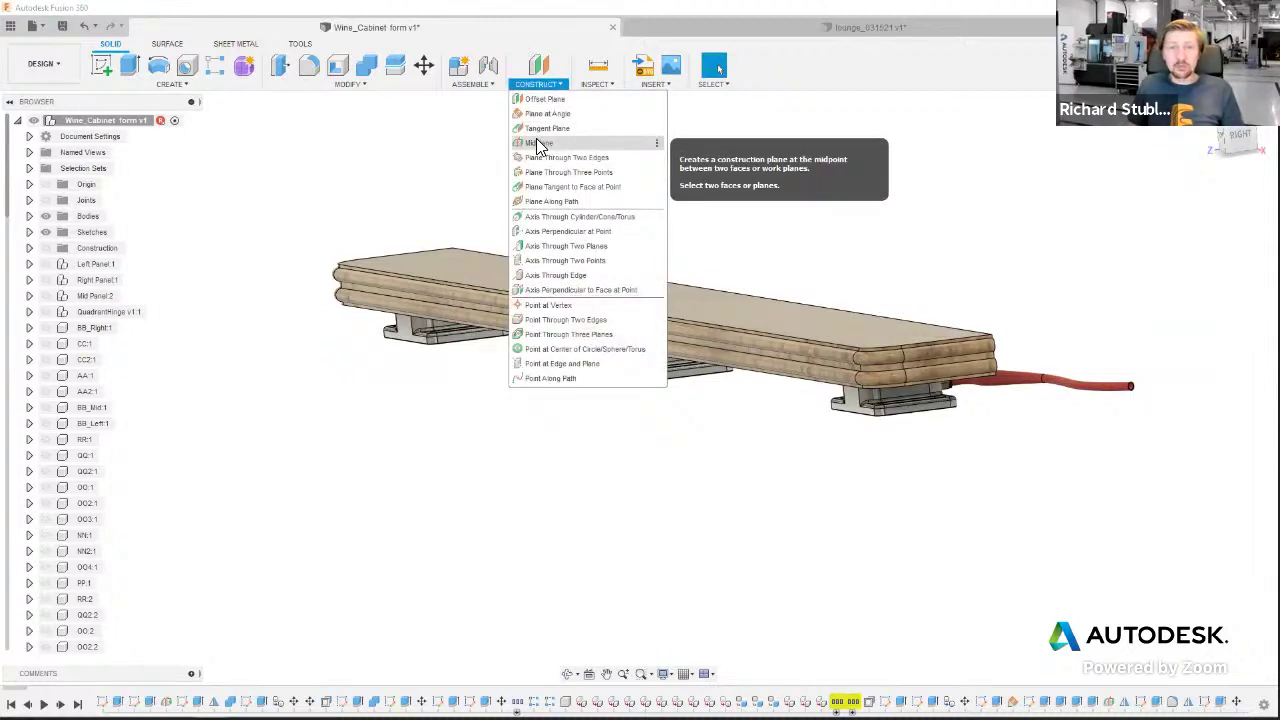
pyautogui.click(545, 99)
pyautogui.scroll(3, 920, 370)
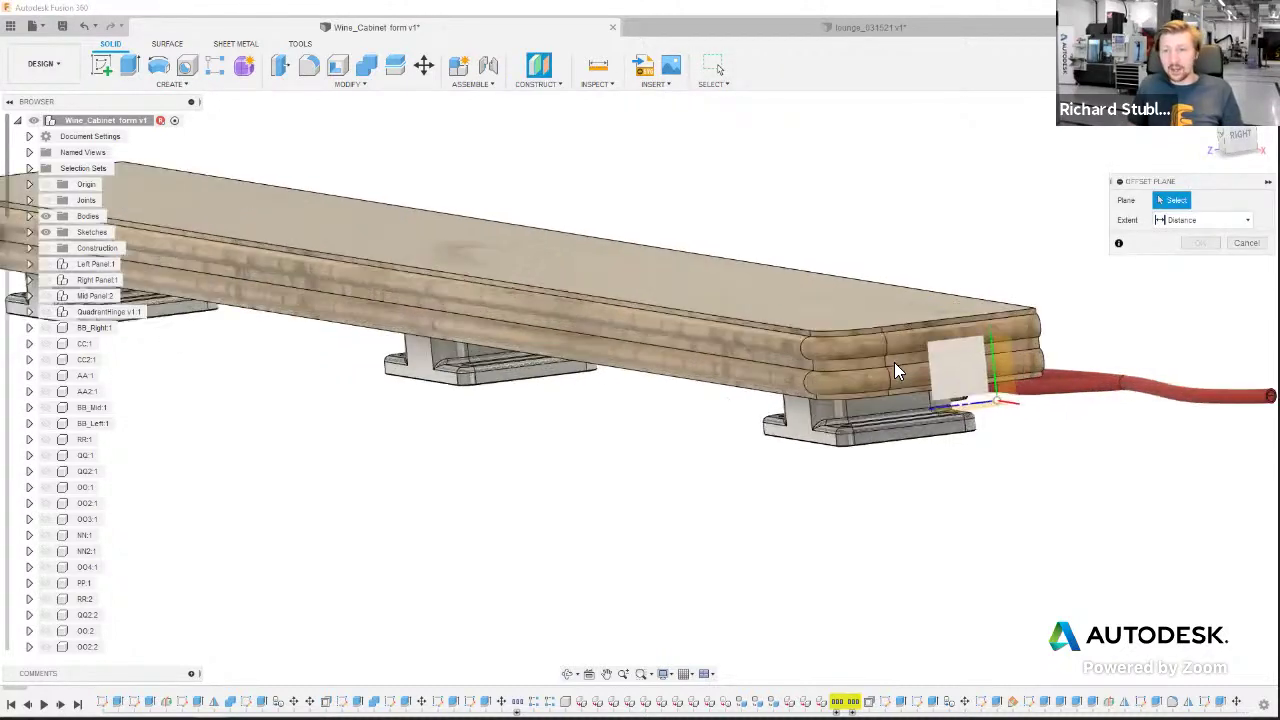
pyautogui.scroll(2, 894, 365)
pyautogui.click(912, 355)
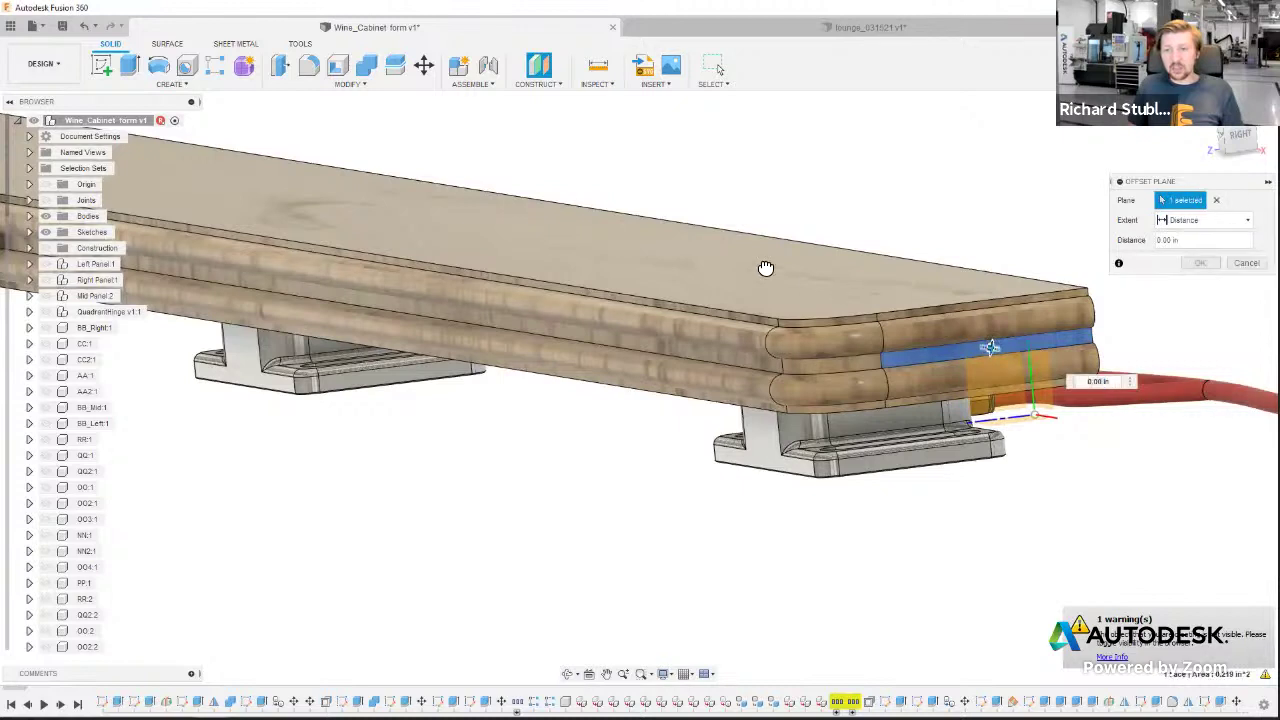
pyautogui.moveTo(765, 268); pyautogui.dragTo(842, 312)
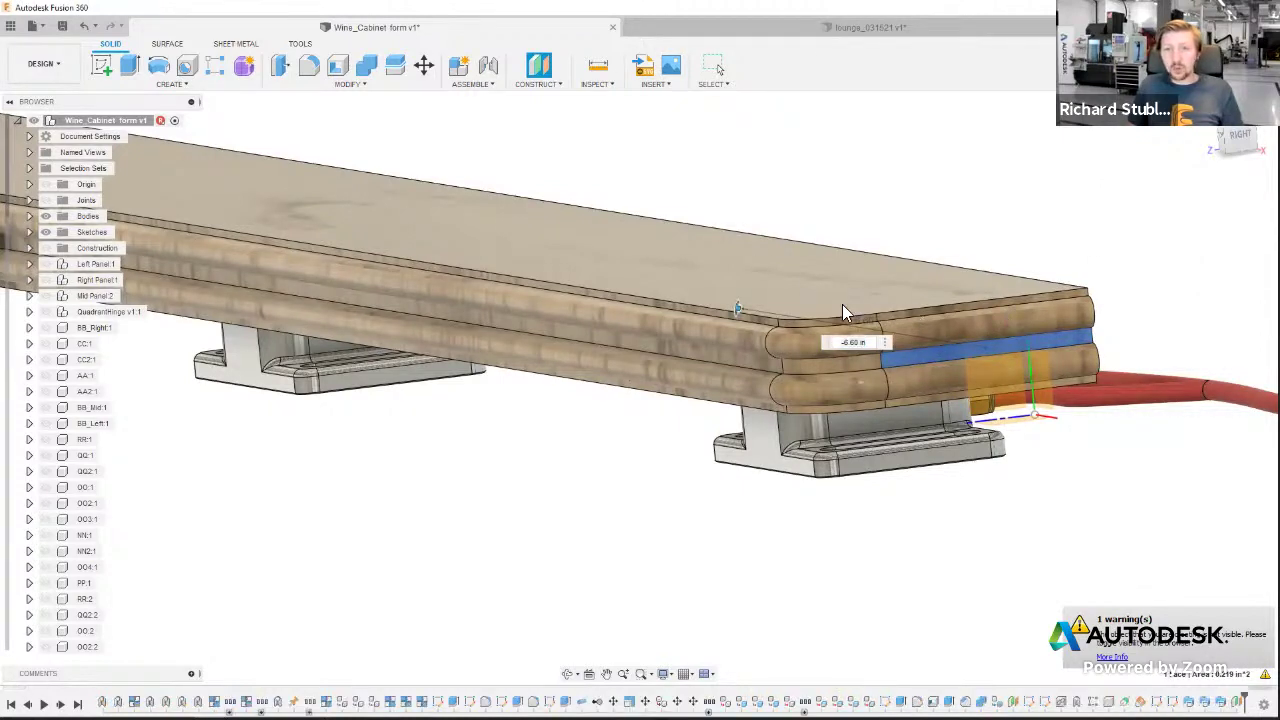
pyautogui.press('Escape')
# - Turn on visibility of the construction geometry so the offset plane is shown across the board
pyautogui.scroll(-5, 704, 278)
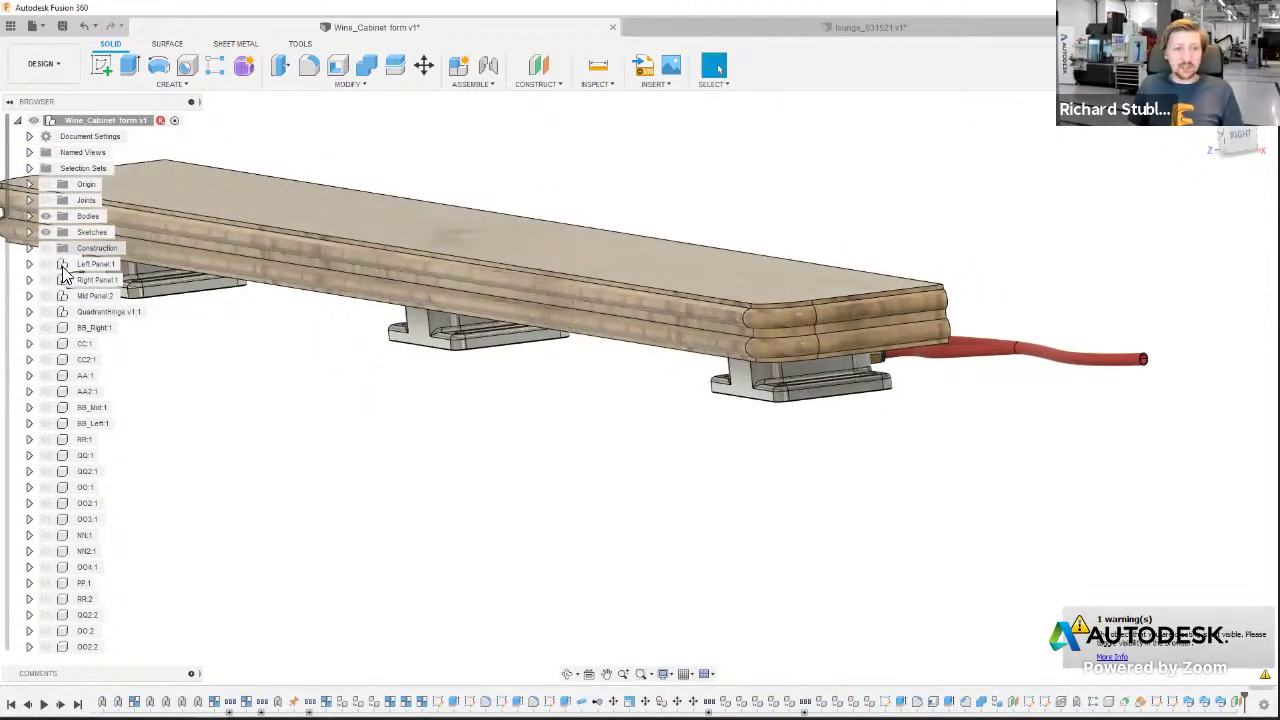
pyautogui.scroll(-8, 62, 275)
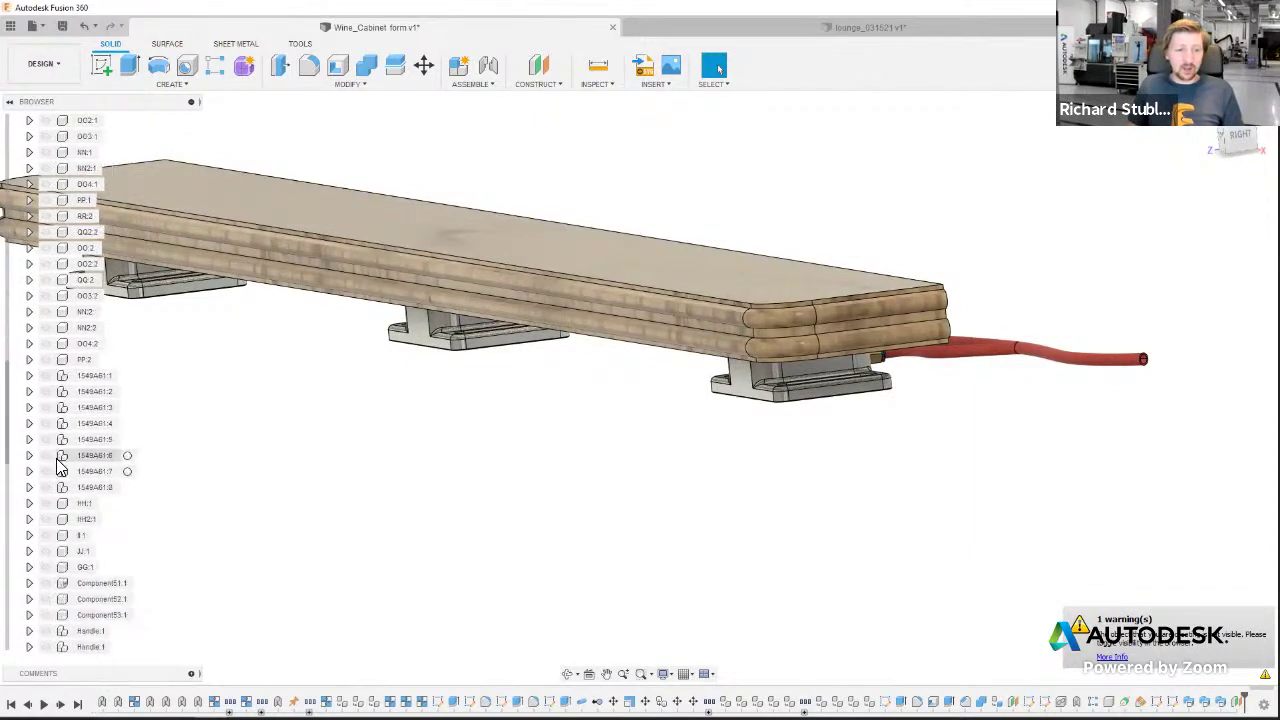
pyautogui.scroll(-6, 58, 472)
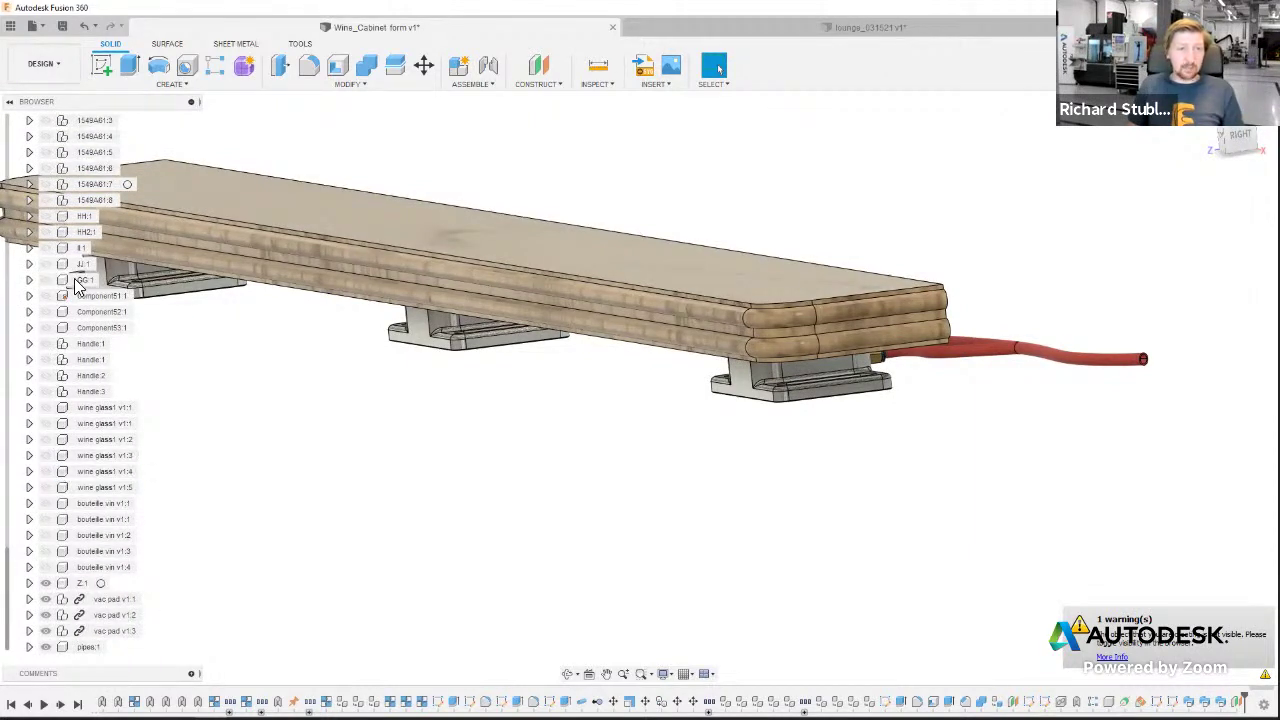
pyautogui.scroll(11, 74, 280)
pyautogui.scroll(2, 70, 270)
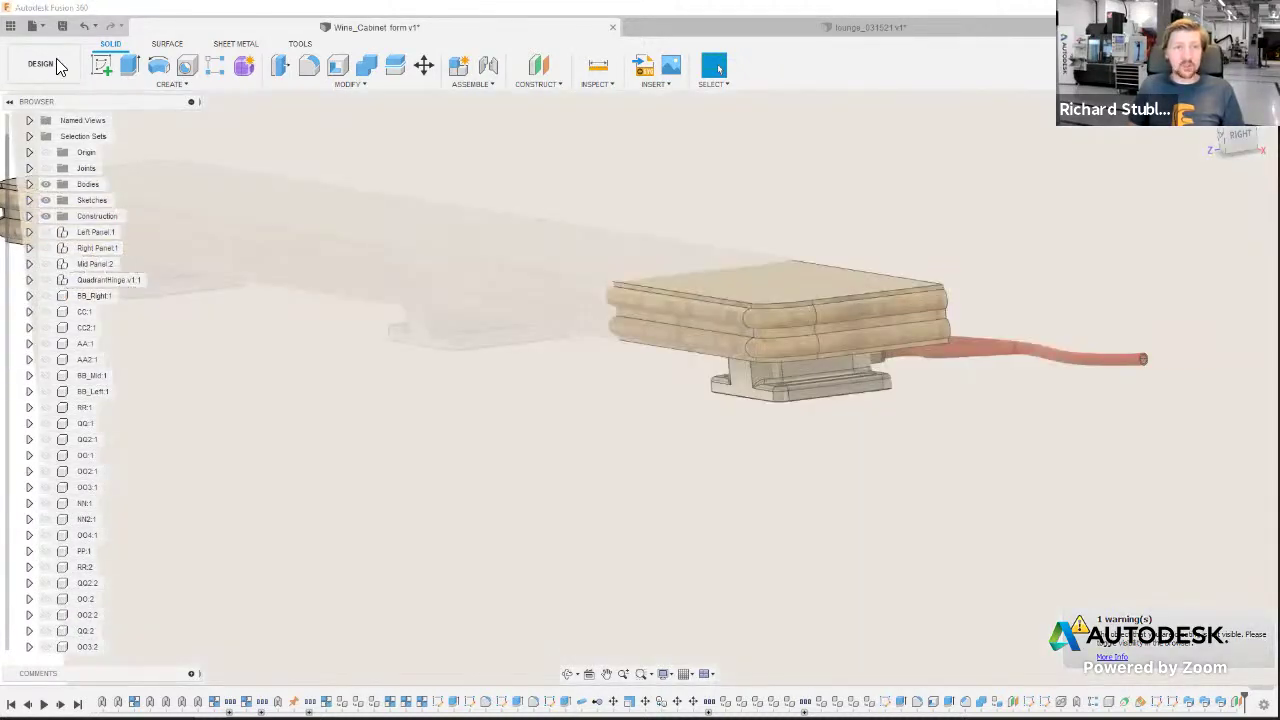
# - Start a sketch on the offset plane and hide the construction geometry, leaving the Slice option off
pyautogui.click(101, 65)
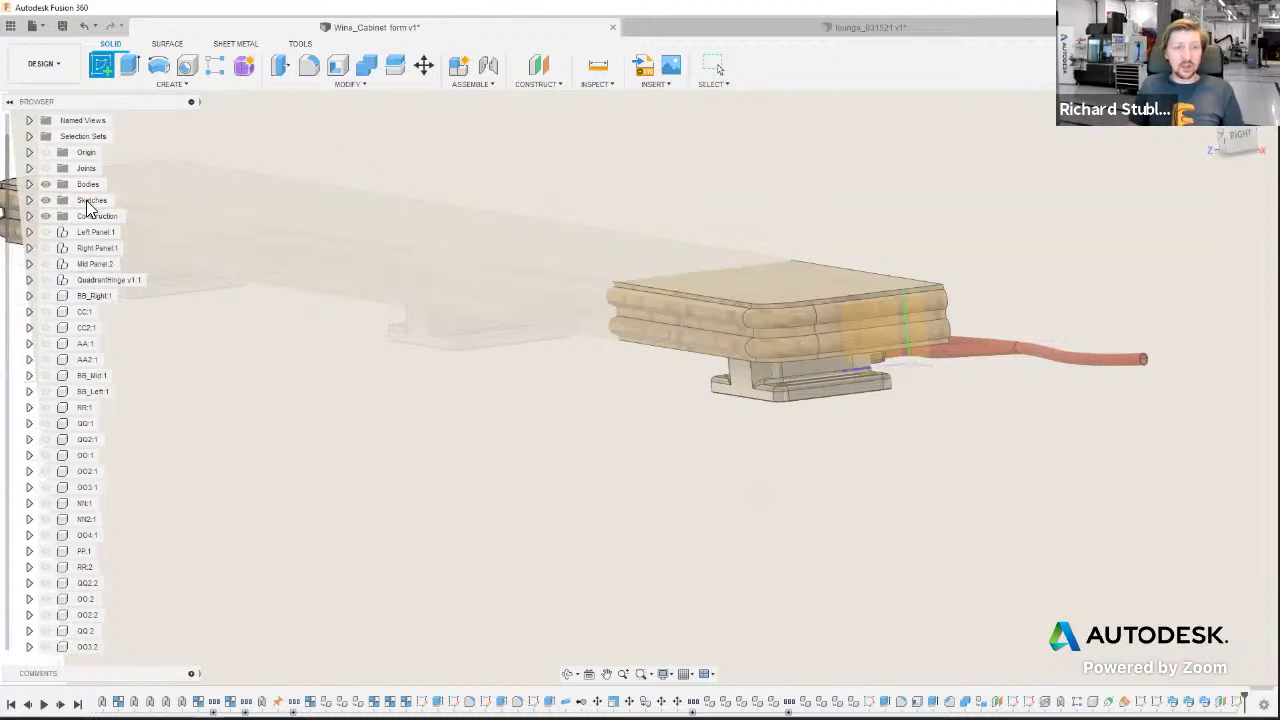
pyautogui.click(44, 216)
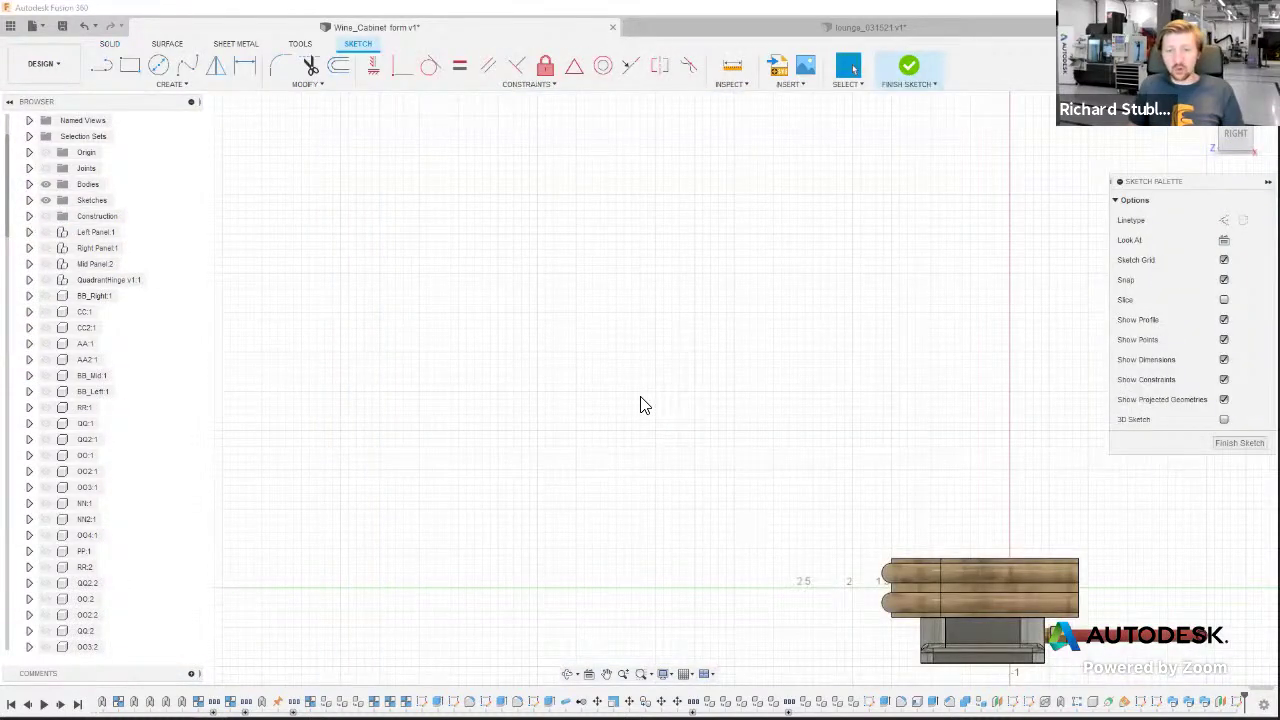
pyautogui.moveTo(643, 405); pyautogui.dragTo(614, 374, button='middle')
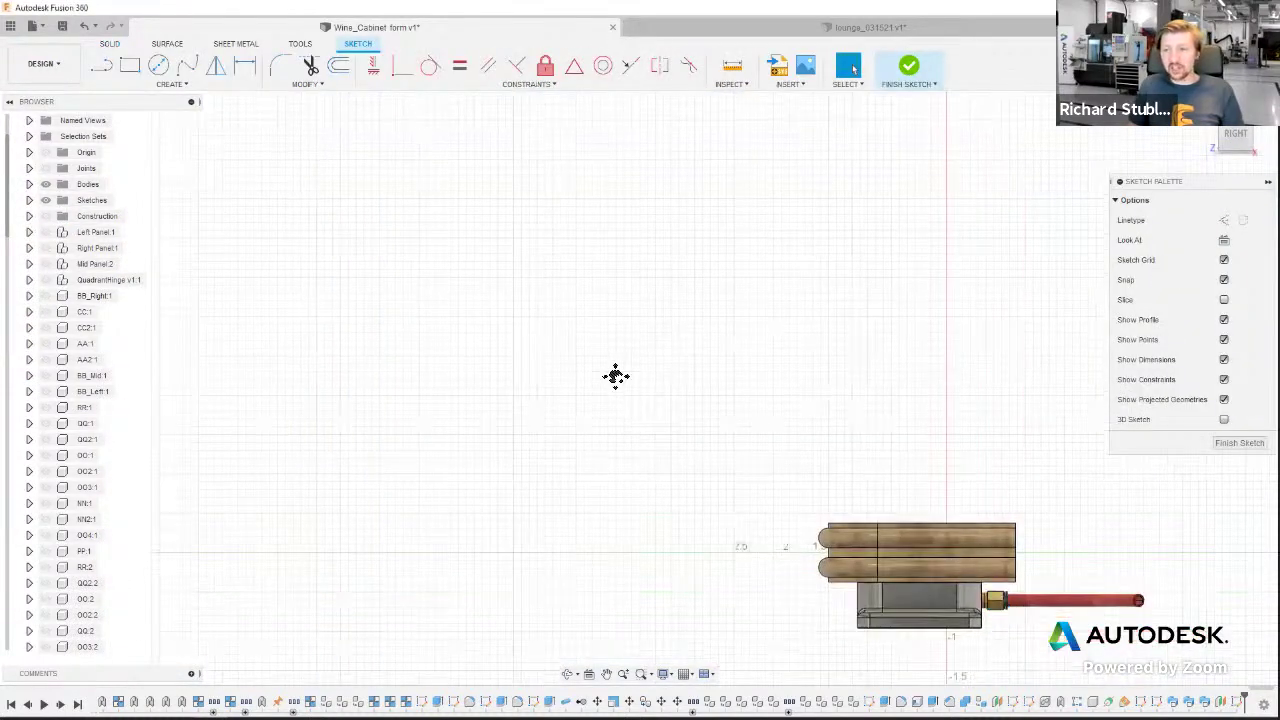
pyautogui.click(1224, 300)
pyautogui.click(1224, 300)
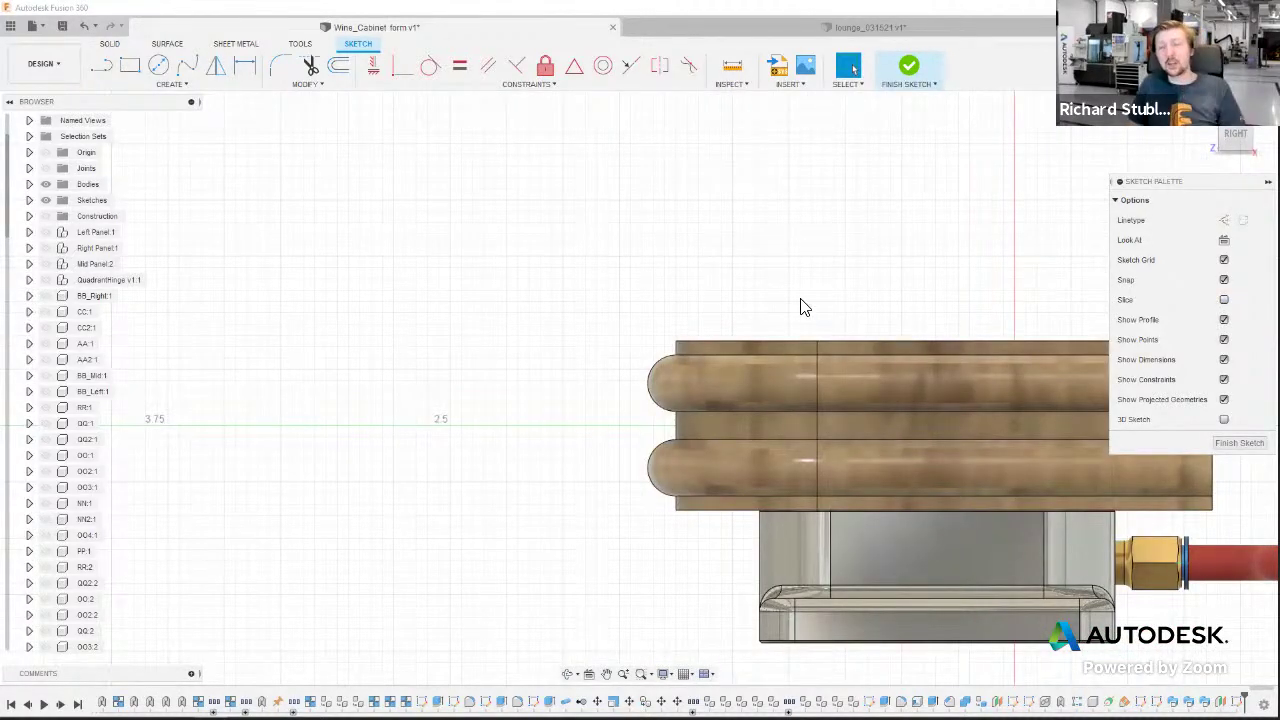
# - Project the wooden board into the sketch using the Bodies selection filter, with the projection link kept on
pyautogui.moveTo(666, 240)
pyautogui.mouseDown(button='middle')
pyautogui.moveTo(594, 240)
pyautogui.moveTo(595, 225)
pyautogui.moveTo(430, 192)
pyautogui.mouseUp(button='middle')
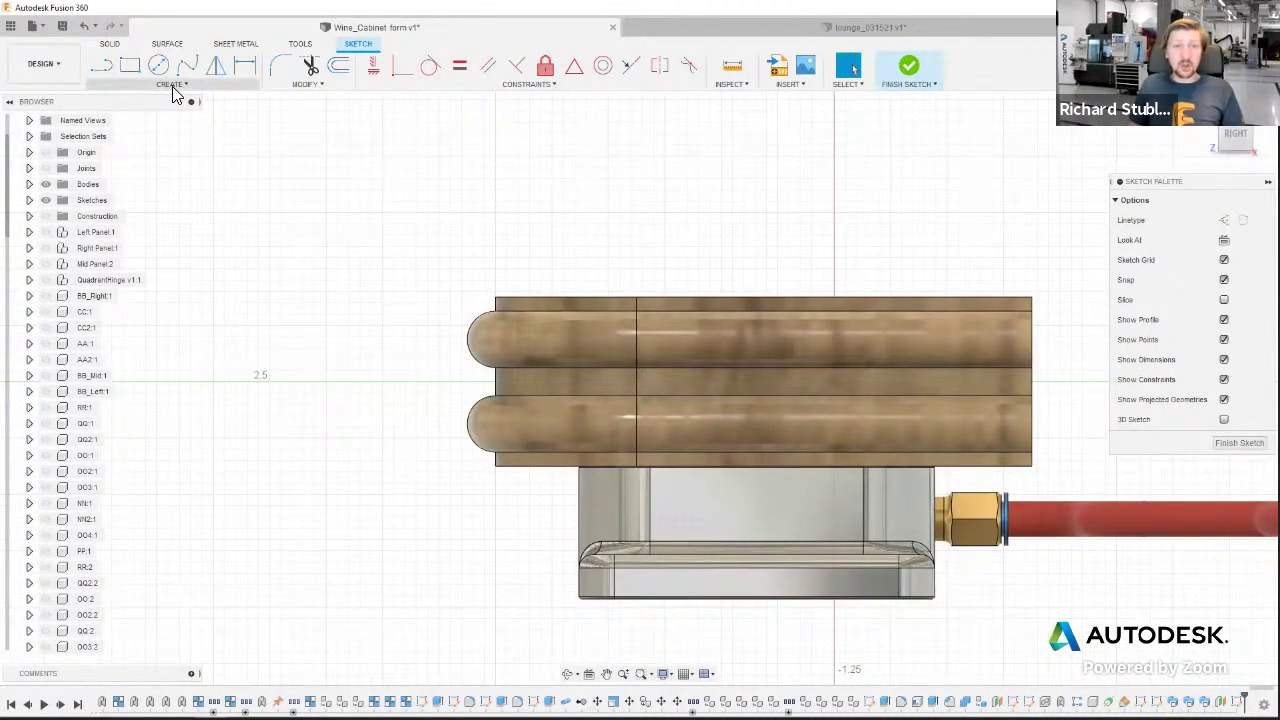
pyautogui.click(173, 86)
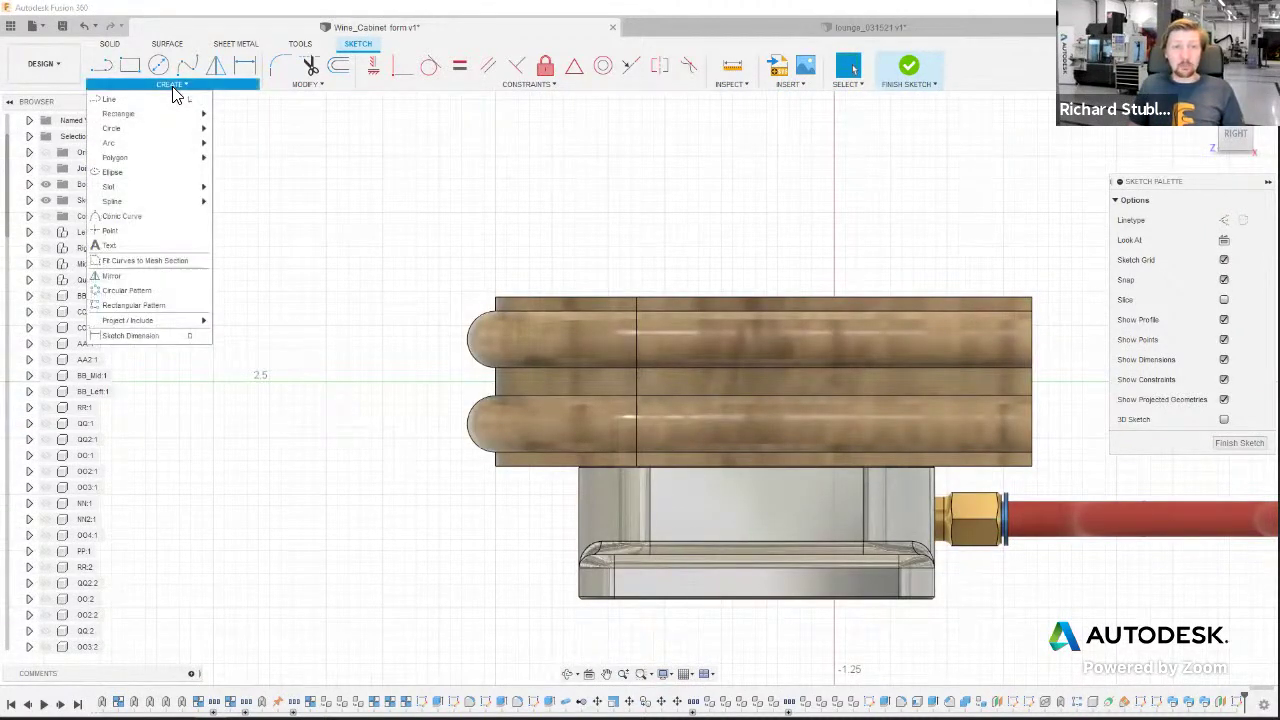
pyautogui.moveTo(182, 324)
pyautogui.click(232, 320)
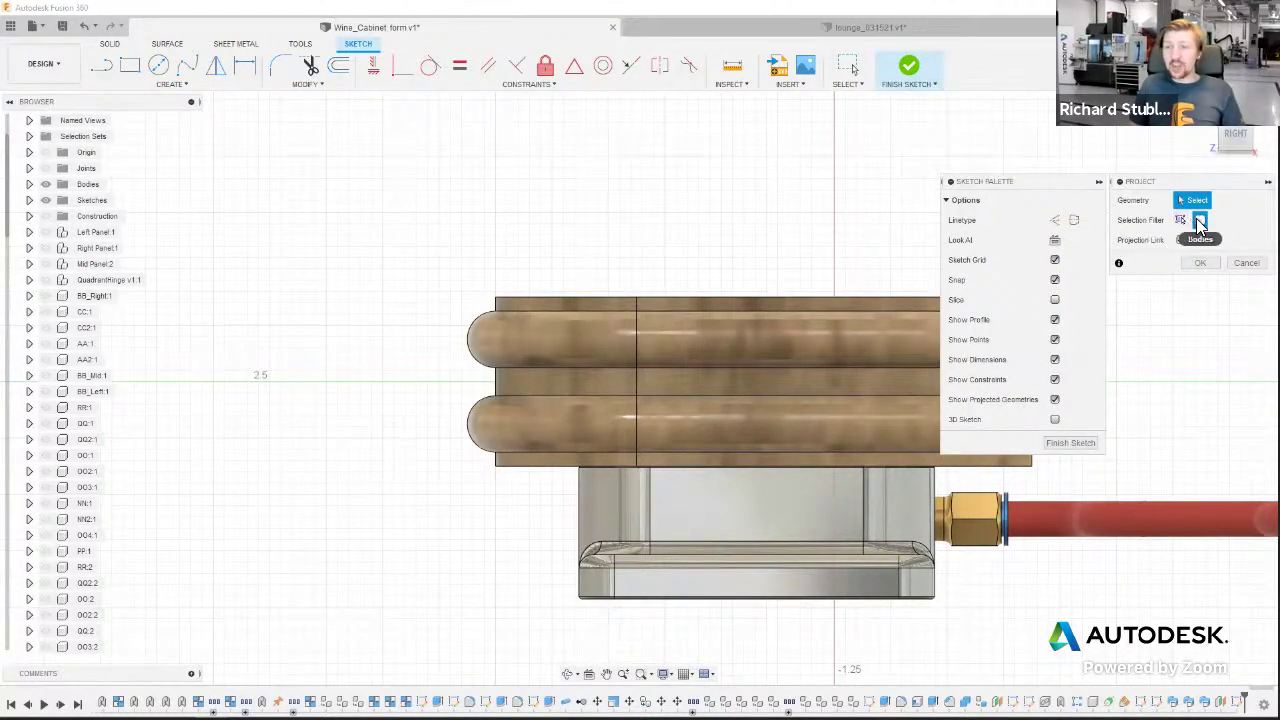
pyautogui.click(592, 332)
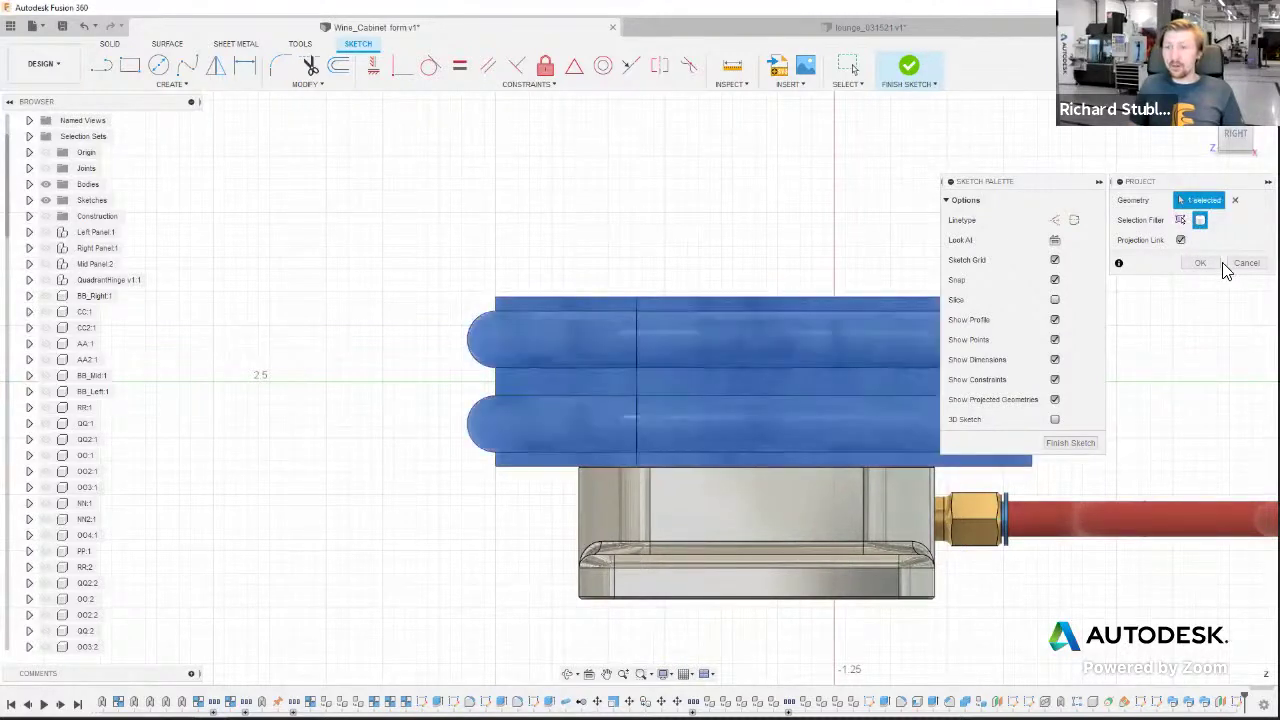
pyautogui.click(1198, 263)
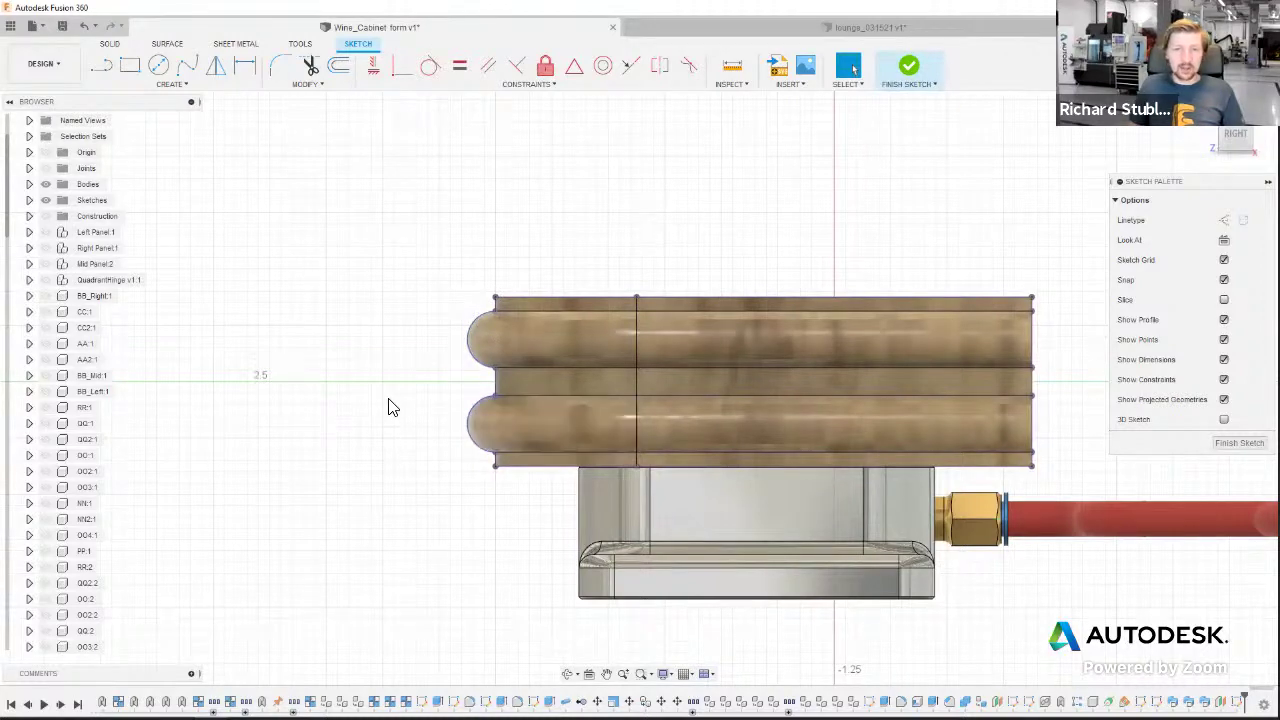
# - Sketch a closed, stepped L-shaped line profile against the board's rounded edge, from the projected lower corner around to the upper corner
pyautogui.moveTo(410, 406); pyautogui.dragTo(466, 391, button='middle')
pyautogui.scroll(-1, 449, 400)
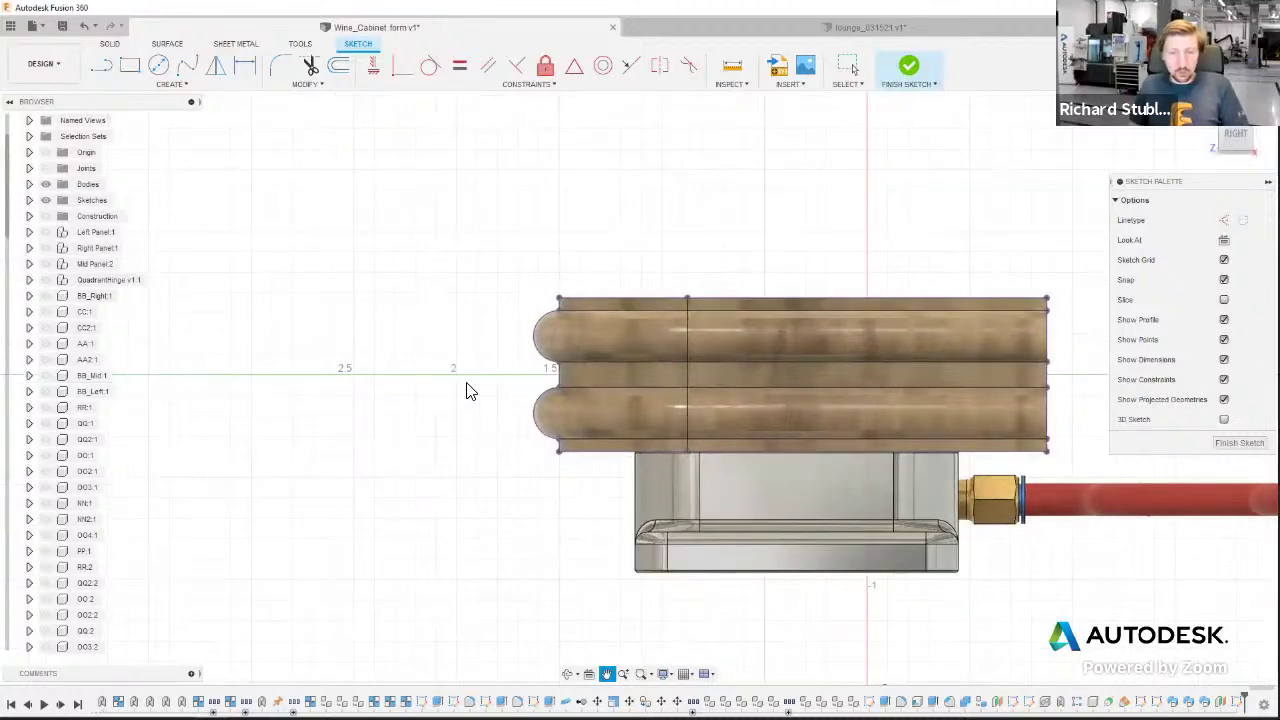
pyautogui.press('l')
pyautogui.click(558, 450)
pyautogui.click(558, 503)
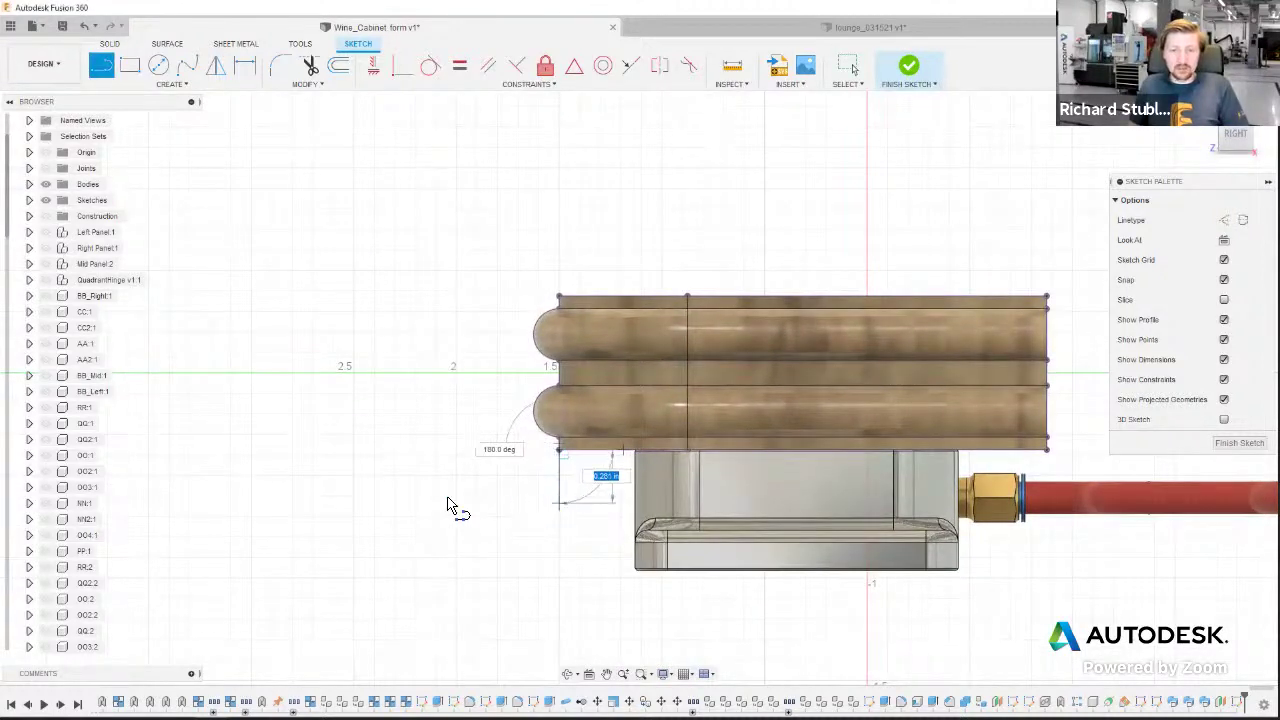
pyautogui.click(356, 505)
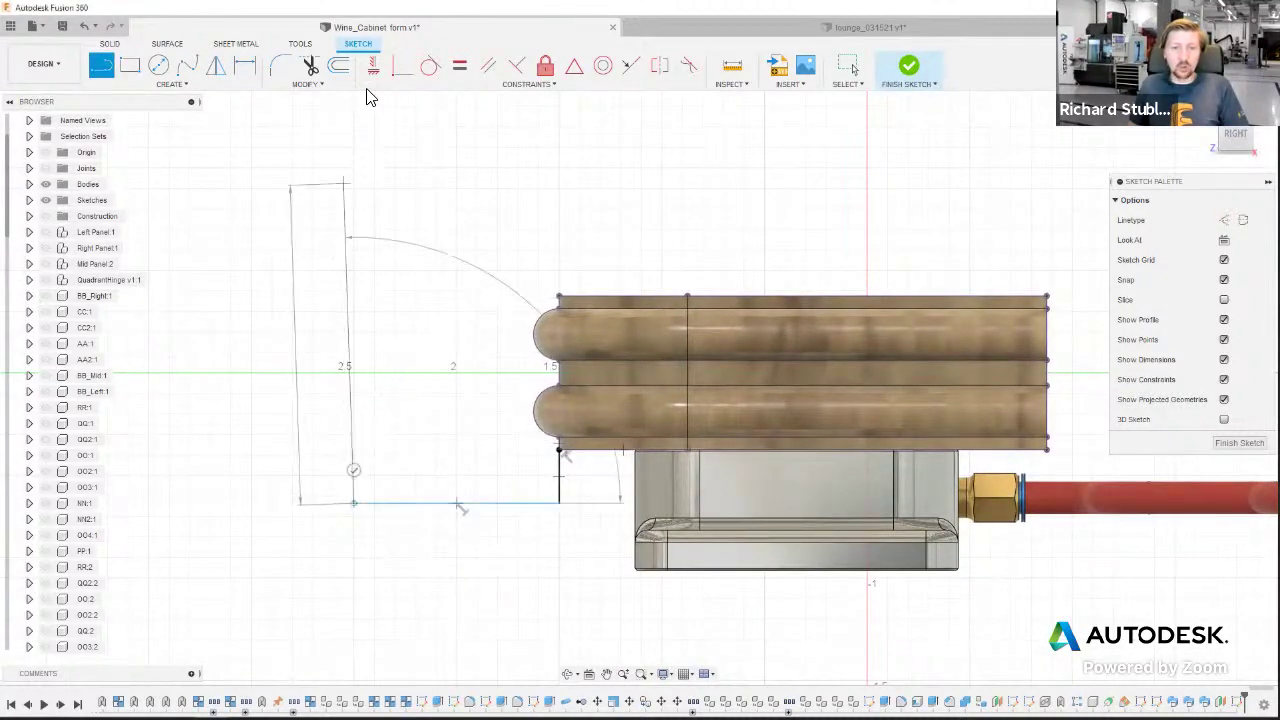
pyautogui.scroll(-3, 368, 230)
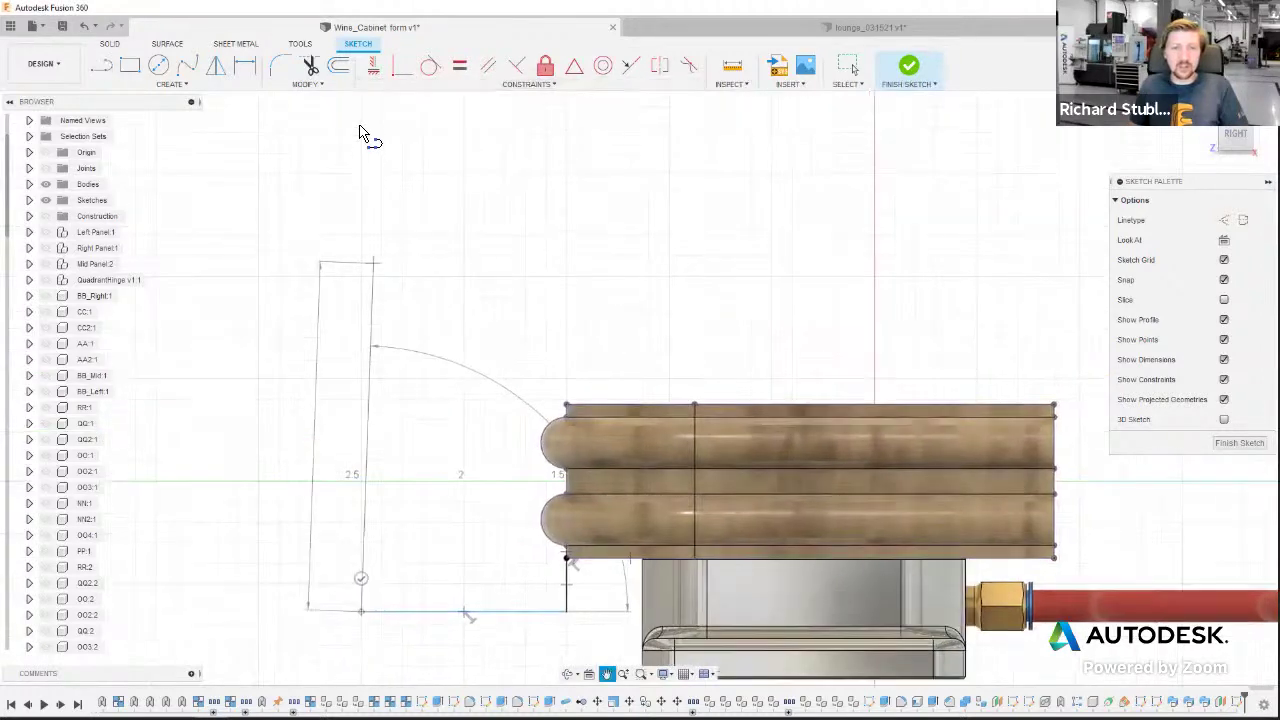
pyautogui.click(362, 110)
pyautogui.click(446, 111)
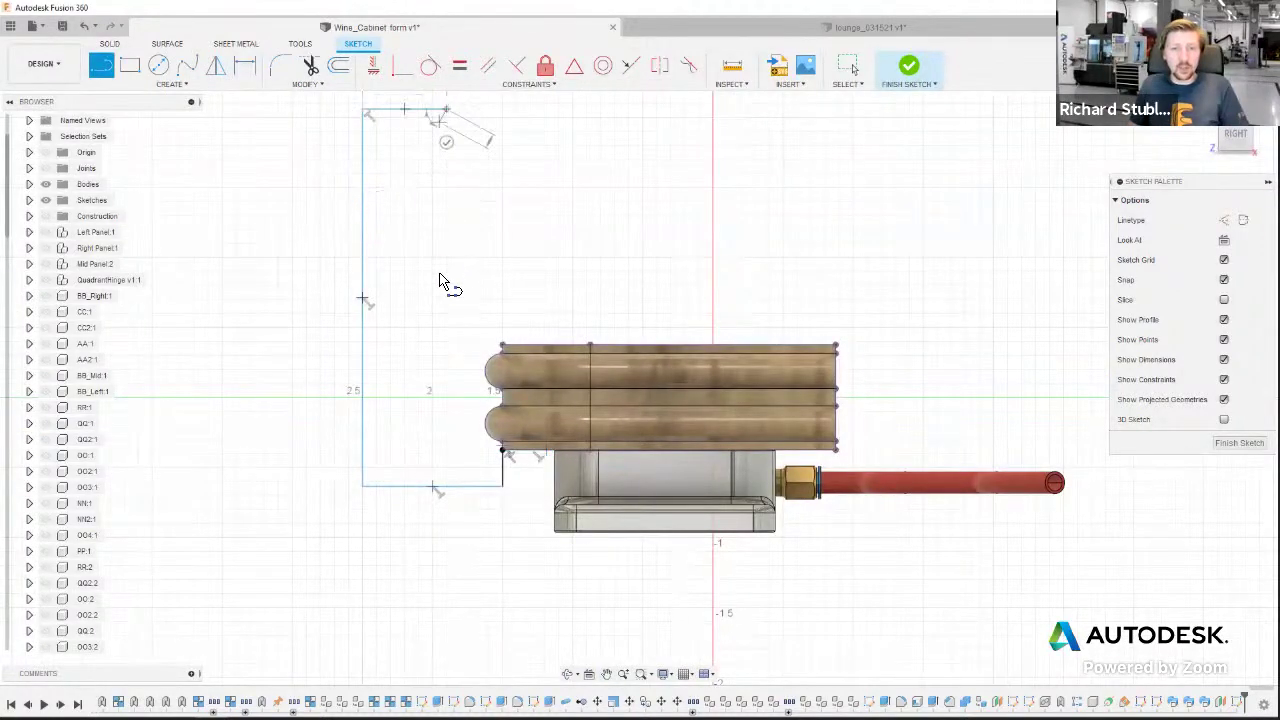
pyautogui.click(446, 297)
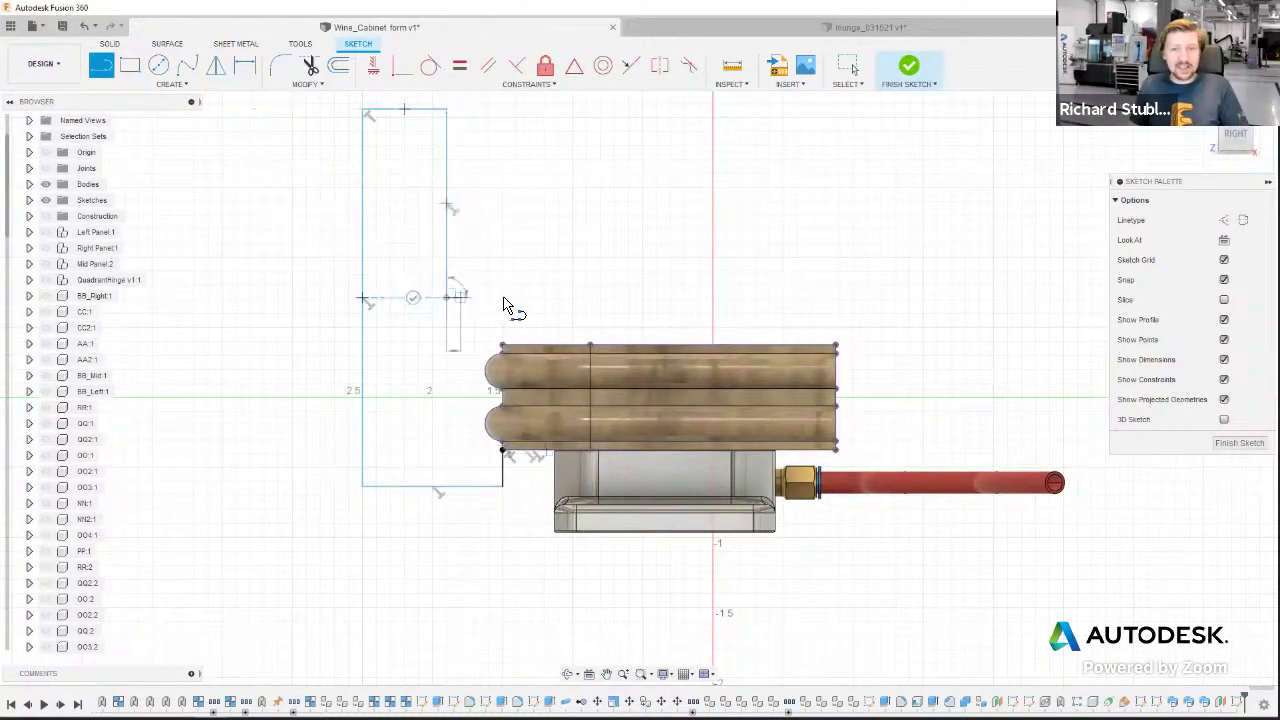
pyautogui.click(502, 297)
pyautogui.click(502, 346)
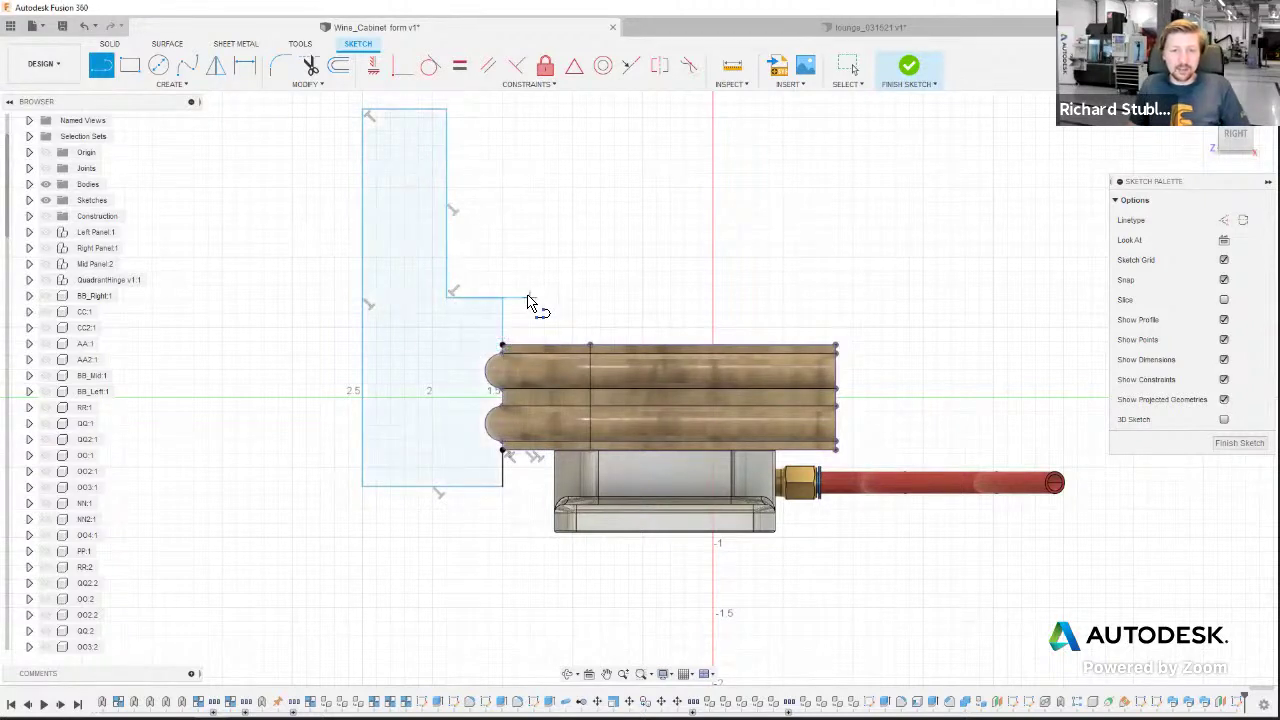
pyautogui.press('Escape')
# - Dimension the vertical distance from the lower end of the board's rounded edge to the profile's bottom corner as 0.4 in
pyautogui.press('d')
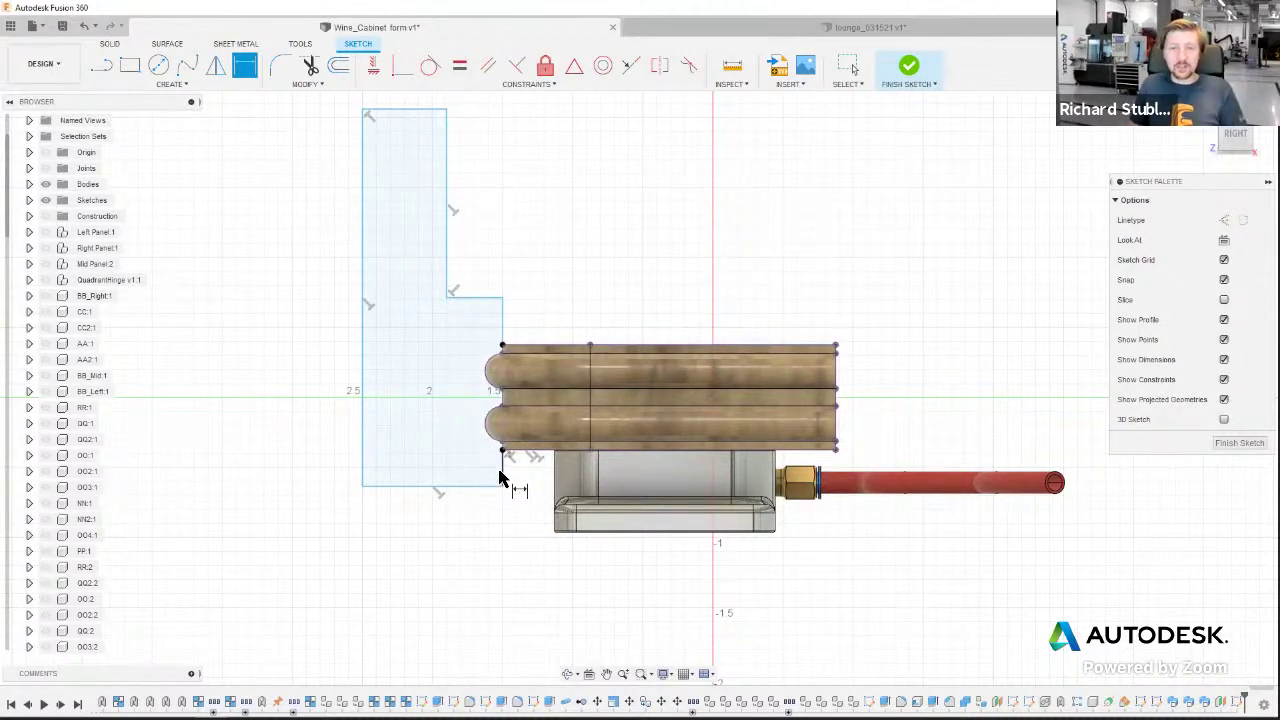
pyautogui.scroll(2, 503, 462)
pyautogui.scroll(1, 503, 452)
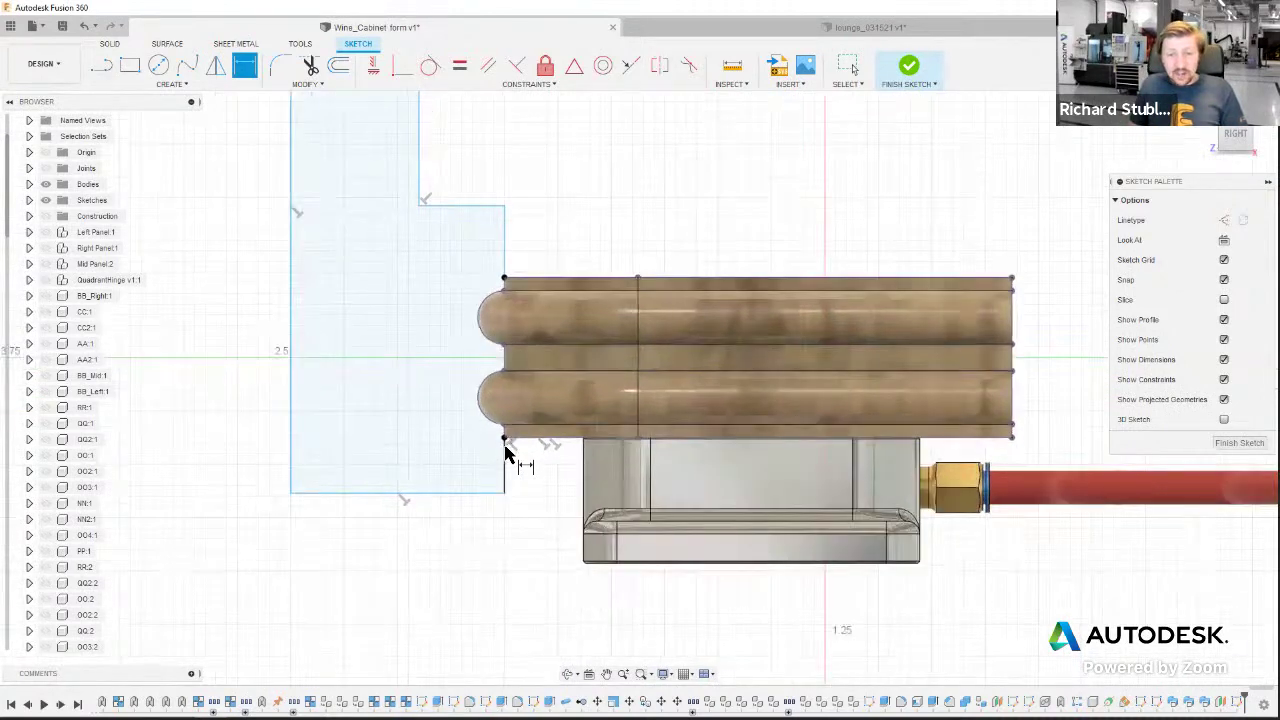
pyautogui.scroll(2, 505, 440)
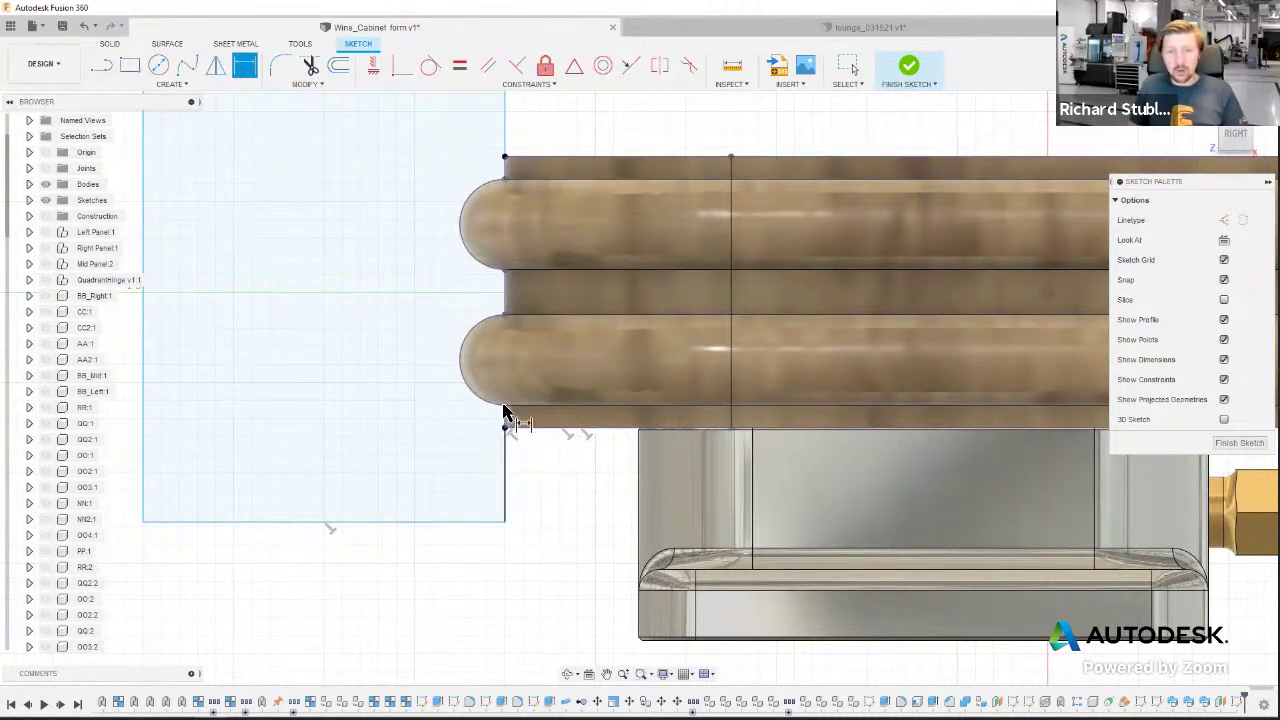
pyautogui.click(504, 427)
pyautogui.click(505, 521)
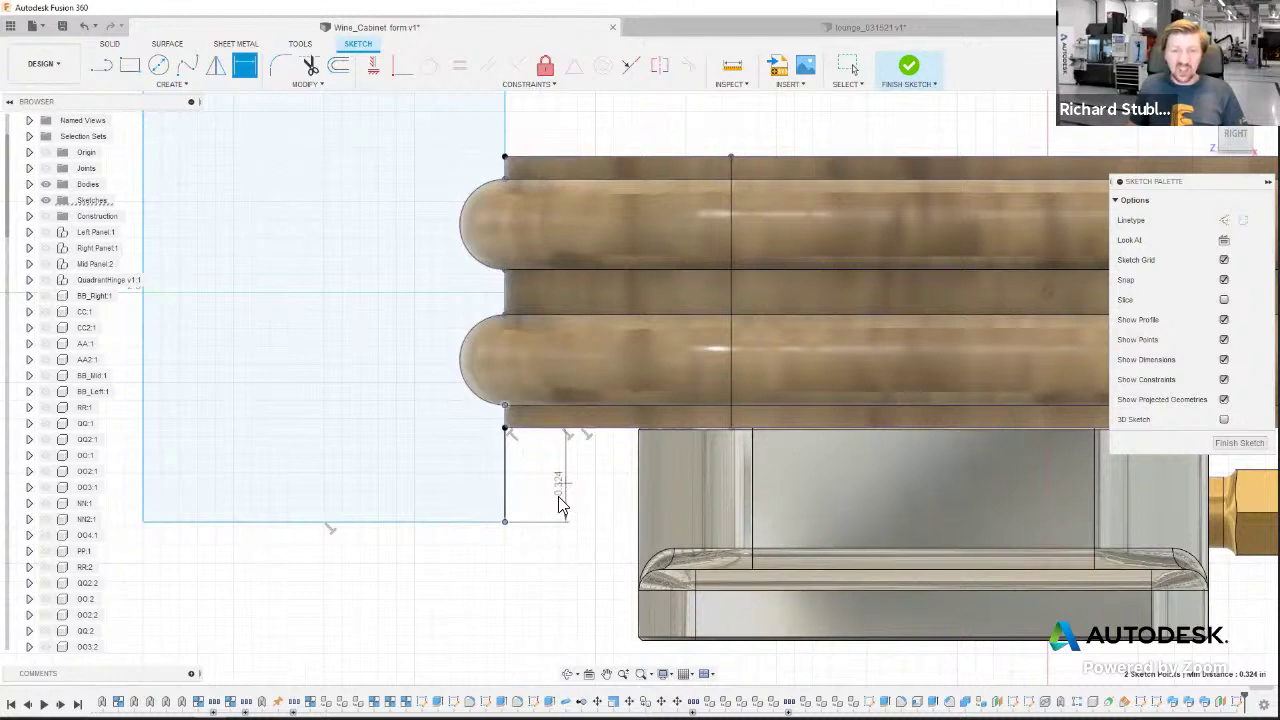
pyautogui.click(560, 505)
pyautogui.write('0.4')
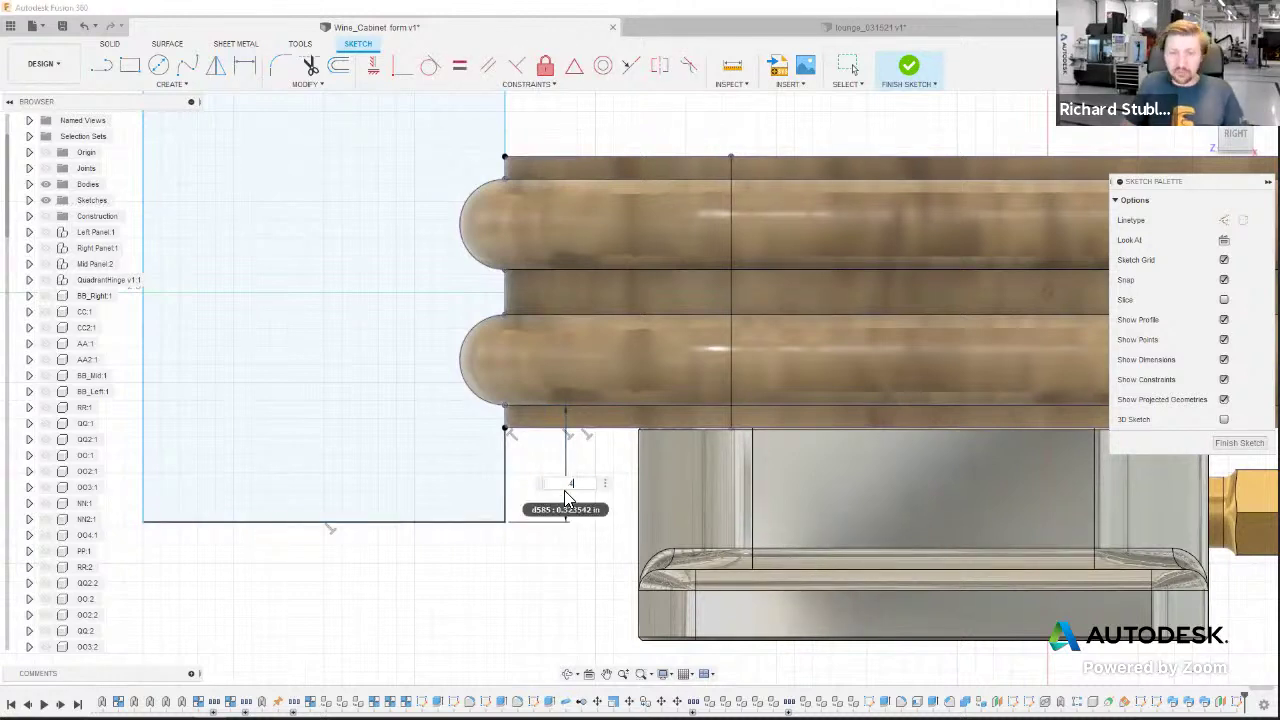
pyautogui.press('Return')
# - Dimension the step above the board's upper rounded edge and link its value to the lower distance parameter d585
pyautogui.scroll(-3, 509, 218)
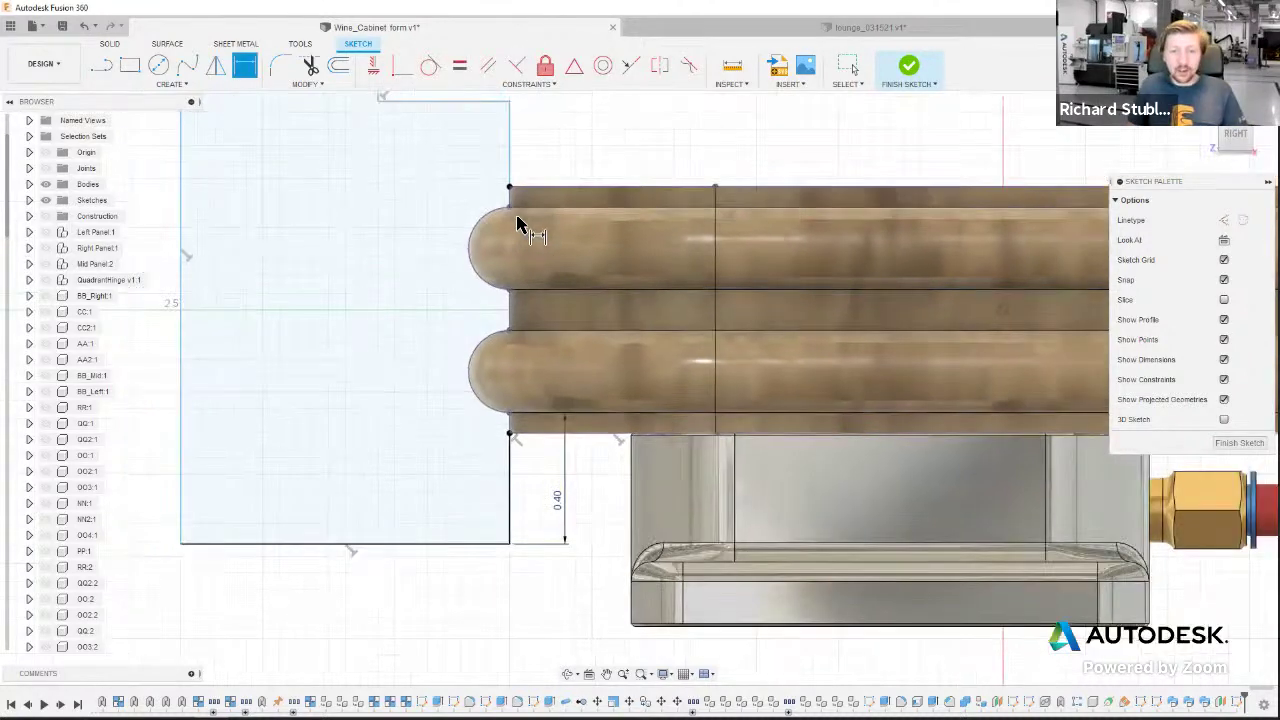
pyautogui.click(523, 250)
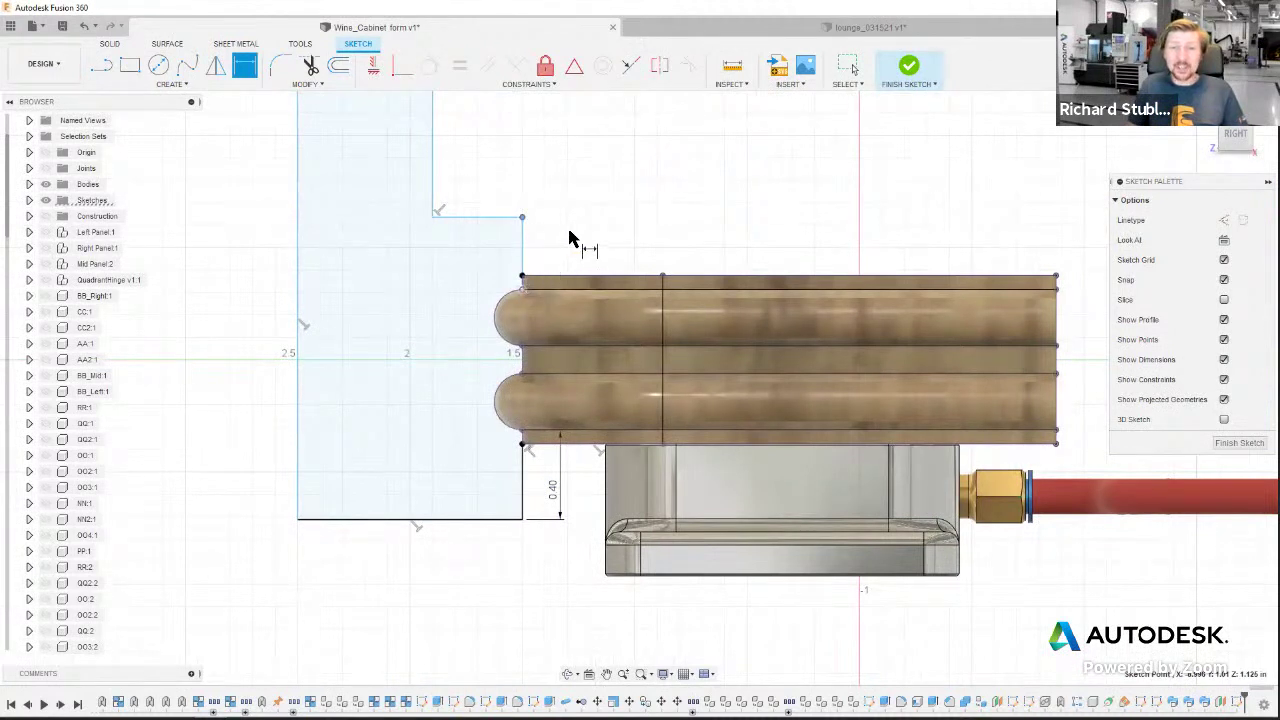
pyautogui.click(565, 354)
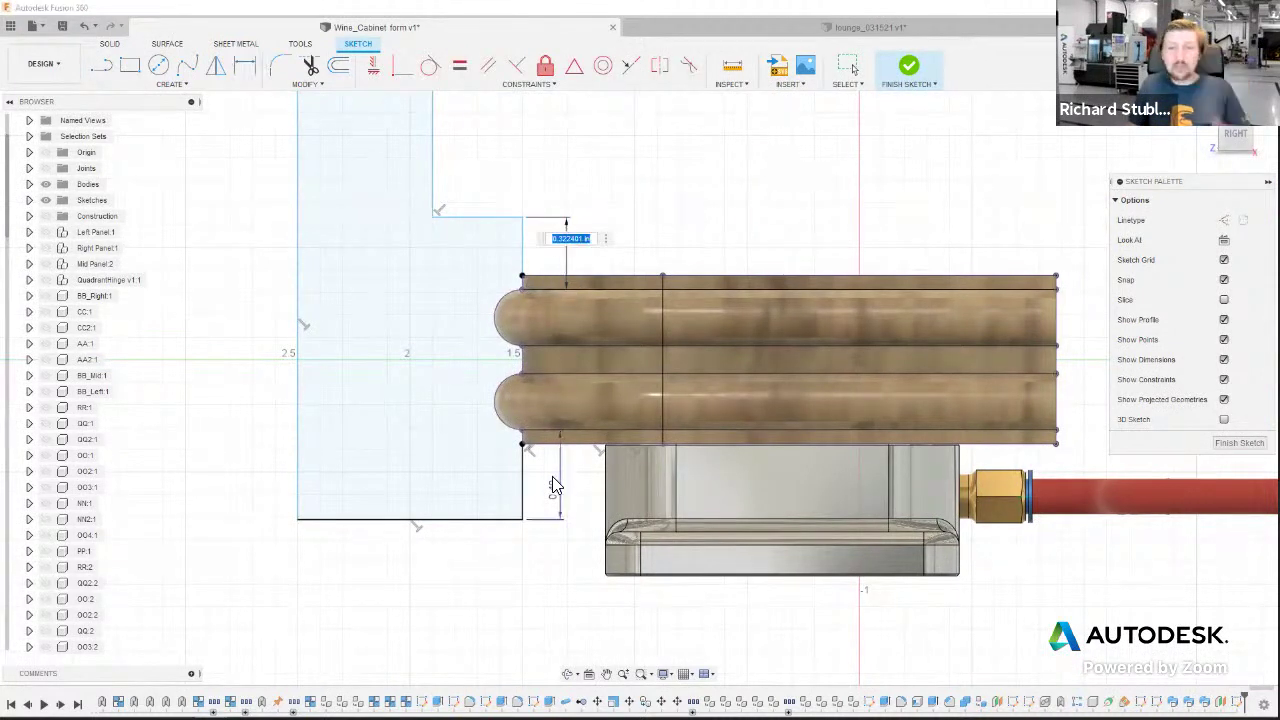
pyautogui.write('.535')
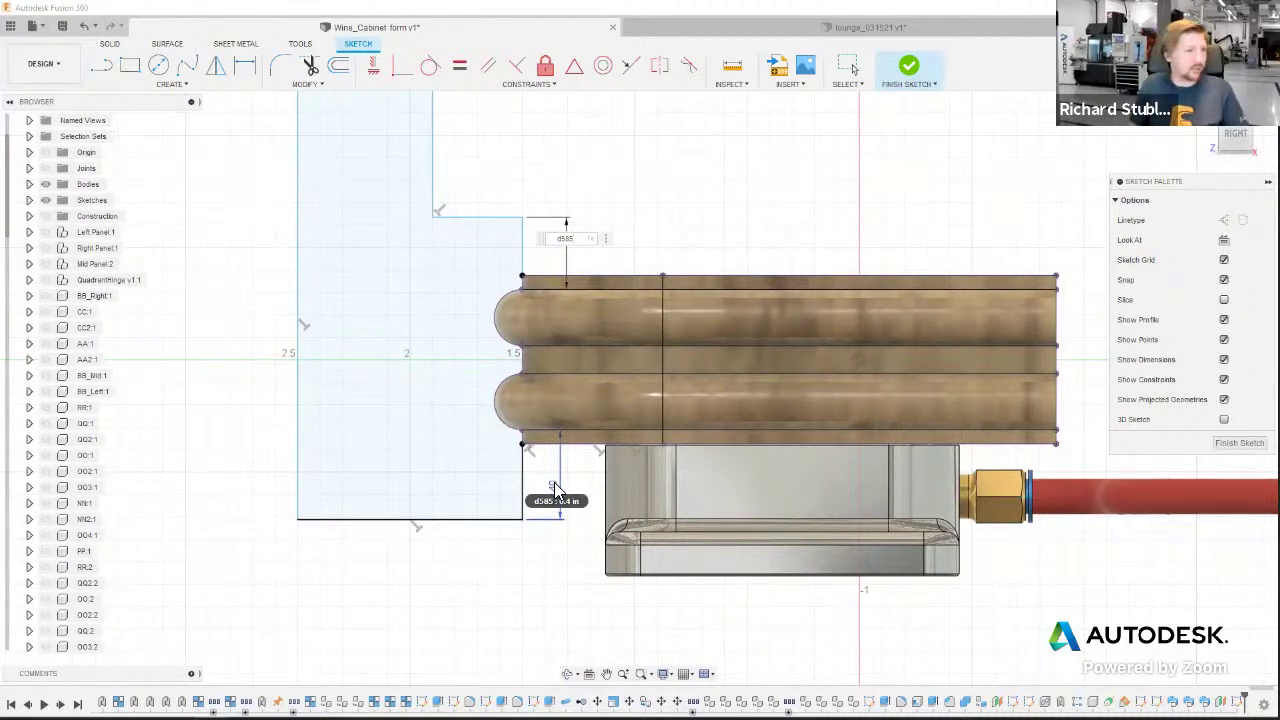
pyautogui.press('Return')
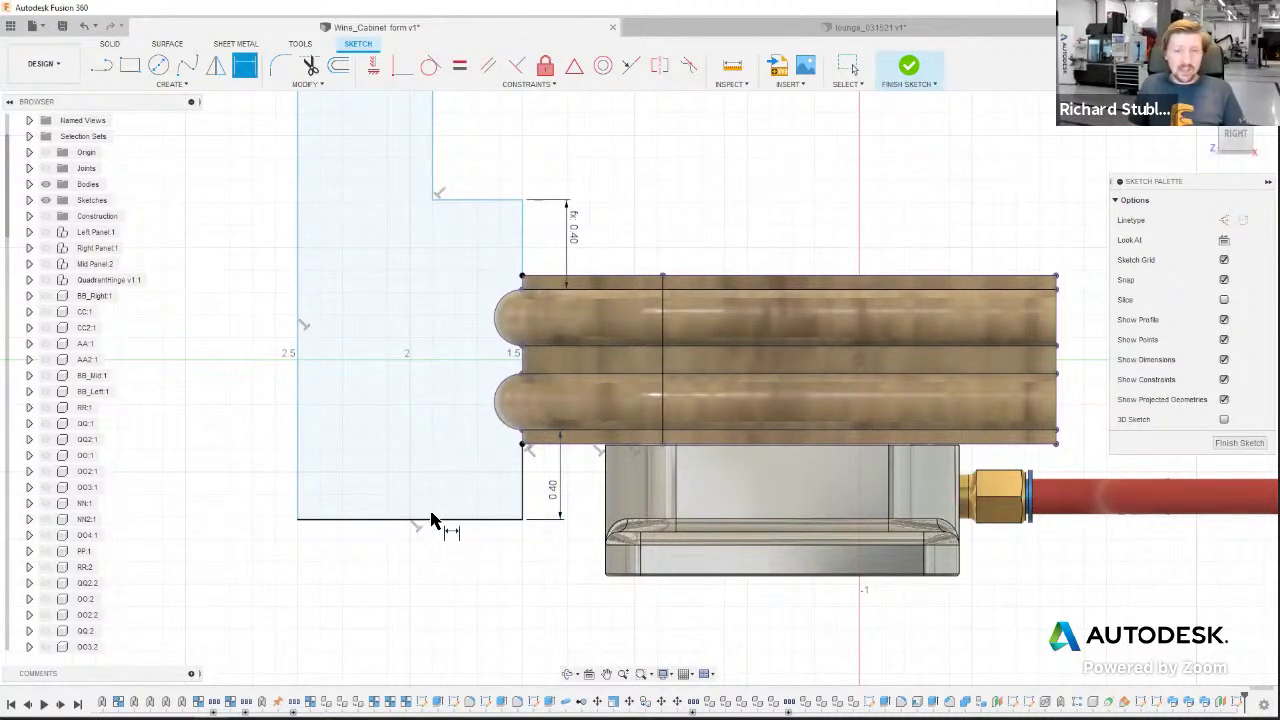
# - Dimension the profile's bottom edge as 1.00 in wide
pyautogui.scroll(-1, 440, 518)
pyautogui.scroll(-1, 447, 525)
pyautogui.click(449, 510)
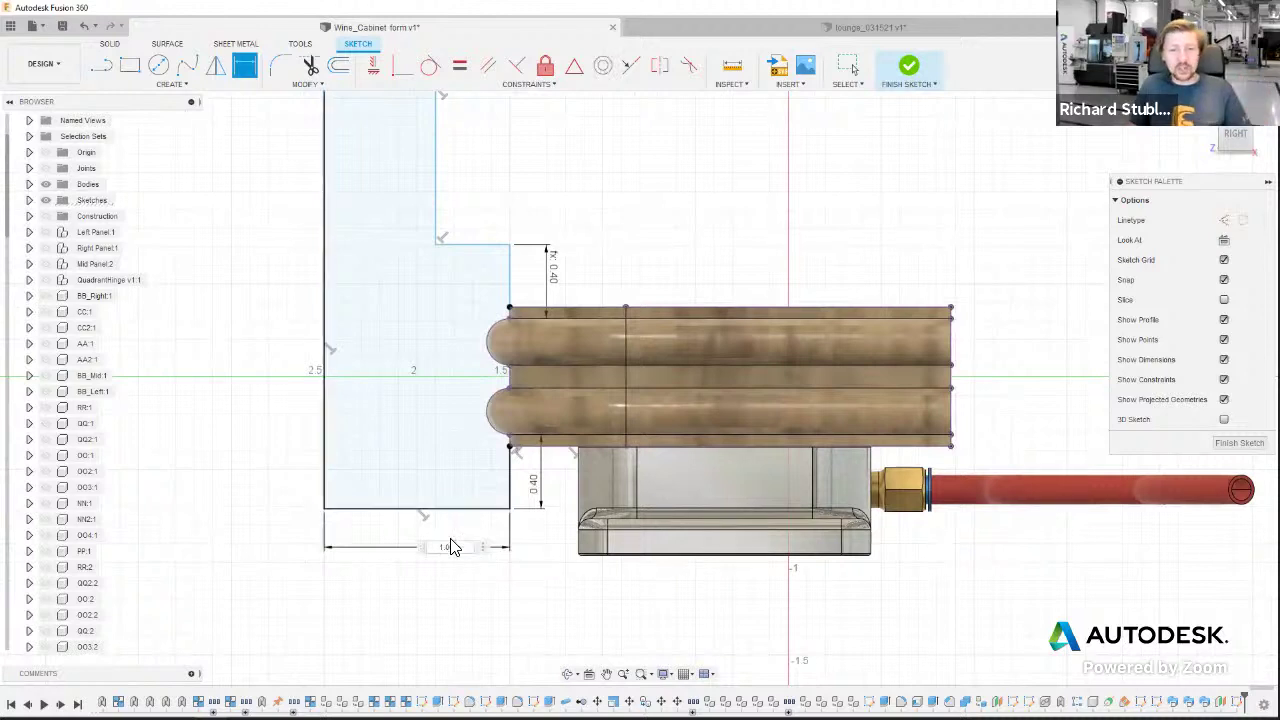
pyautogui.click(451, 547)
pyautogui.press('Return')
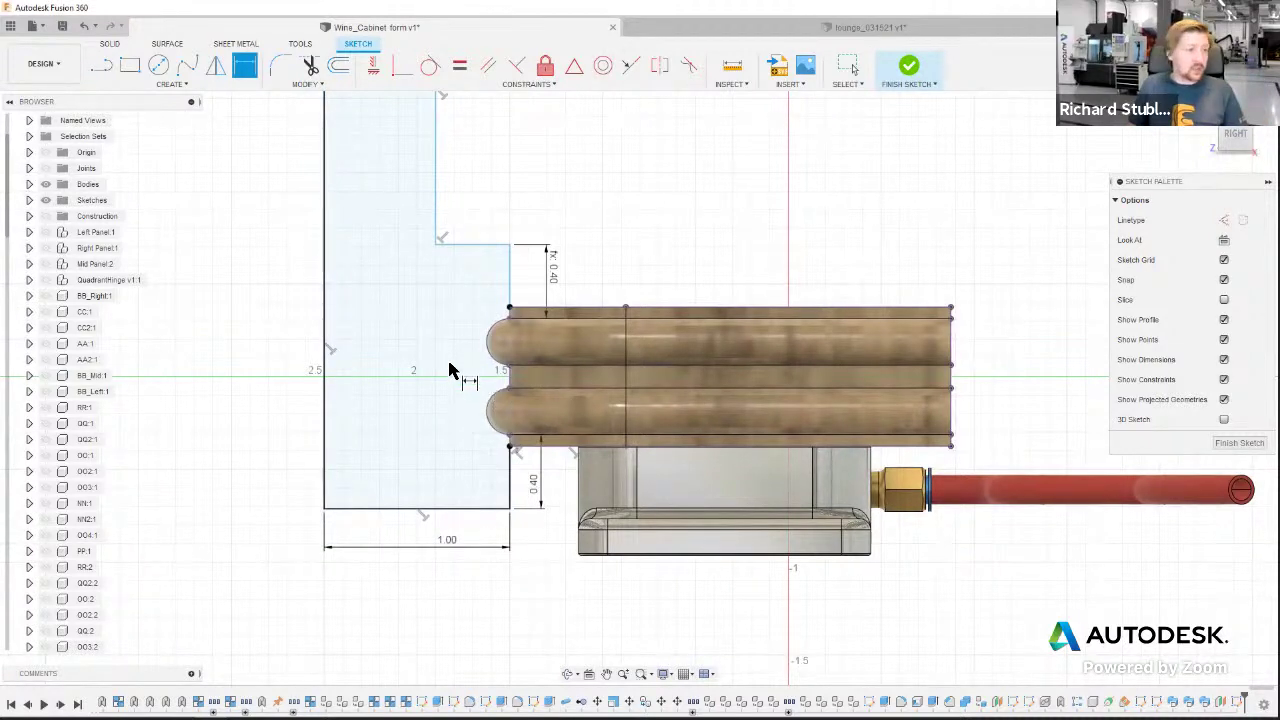
# - Dimension the width of the profile's narrow upper shank as 0.5 in
pyautogui.scroll(-1, 450, 370)
pyautogui.scroll(-1, 443, 178)
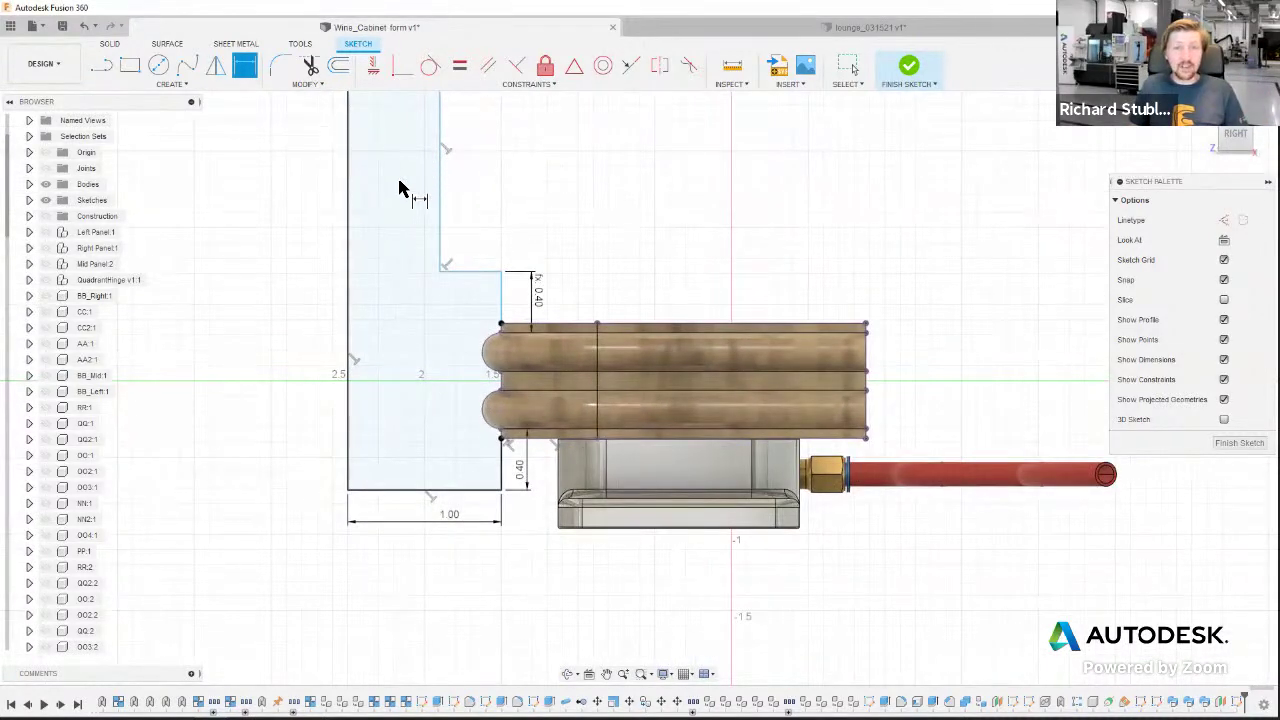
pyautogui.scroll(-1, 395, 190)
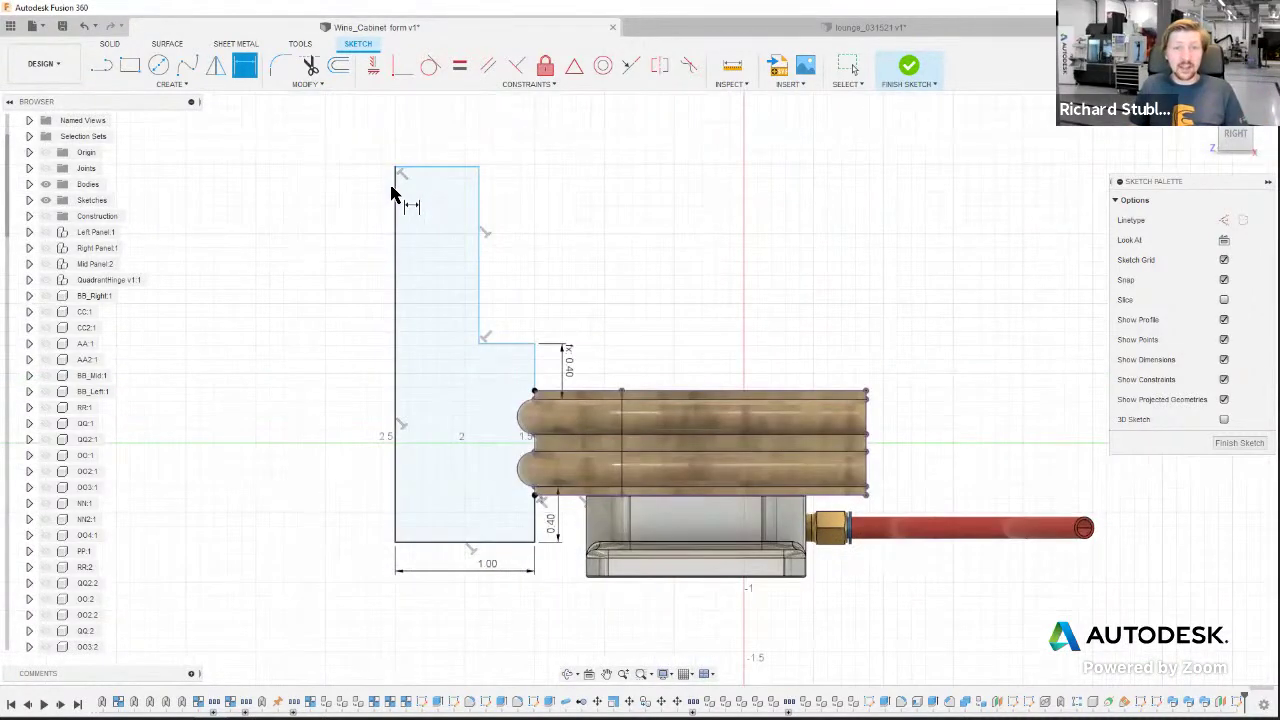
pyautogui.click(500, 164)
pyautogui.click(520, 163)
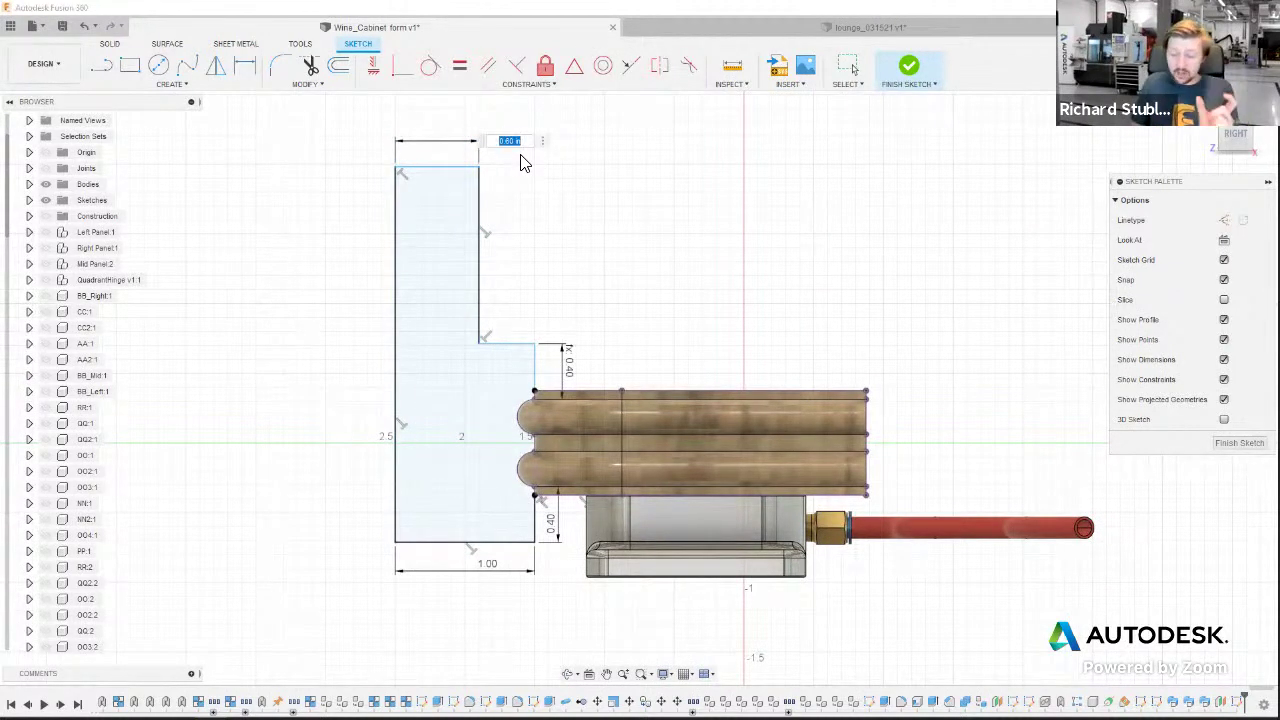
pyautogui.write('0.5')
pyautogui.press('Return')
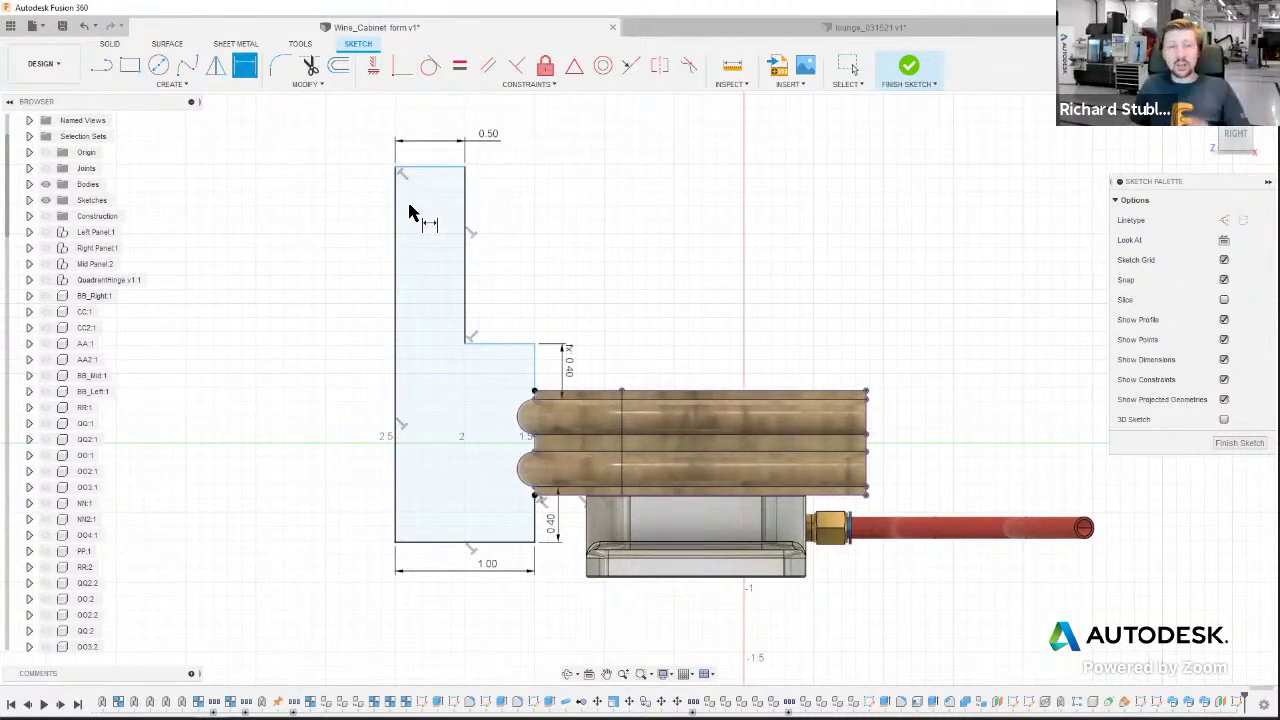
# - Set the overall height of the profile to 4 in and end dimensioning
pyautogui.click(360, 213)
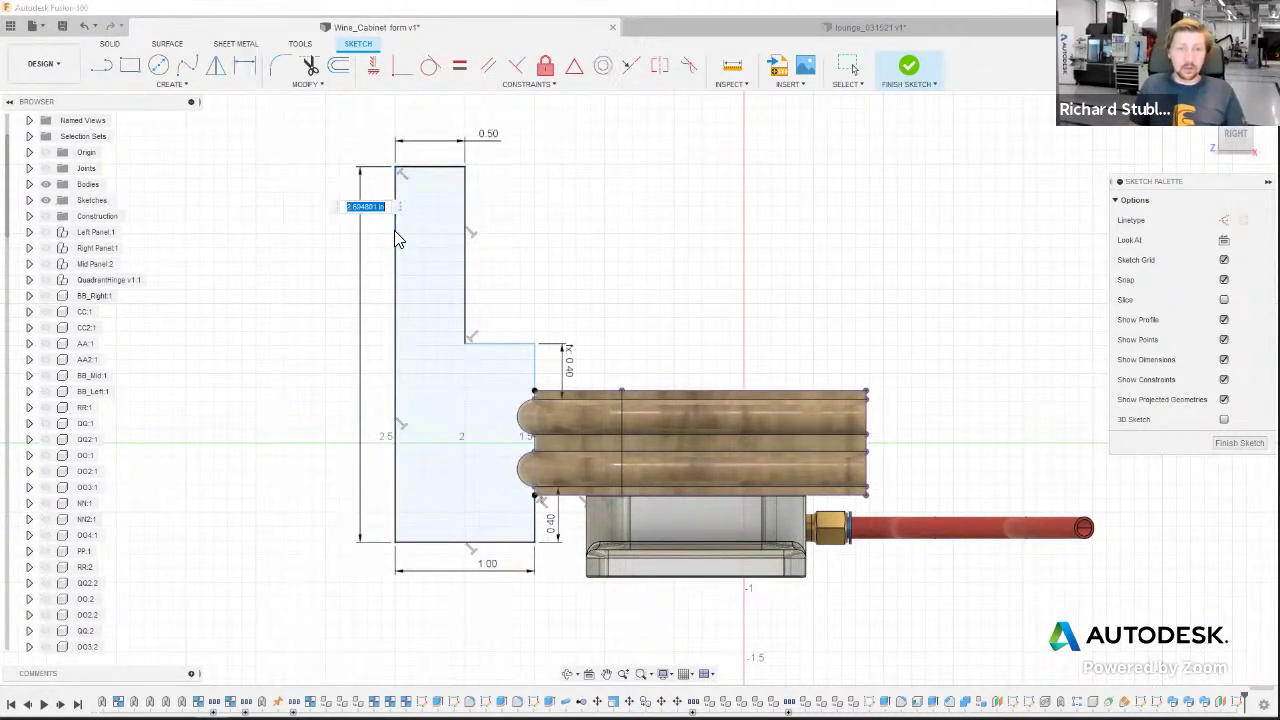
pyautogui.write('4')
pyautogui.press('Return')
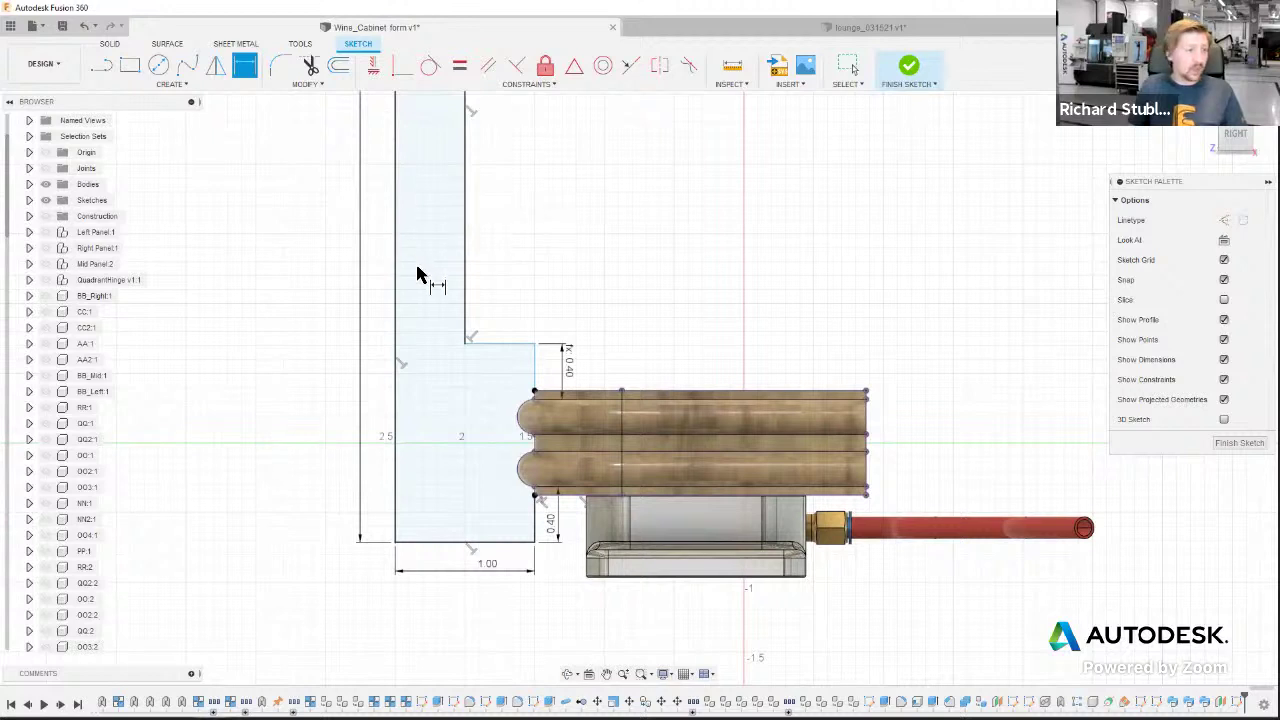
pyautogui.scroll(-1, 489, 374)
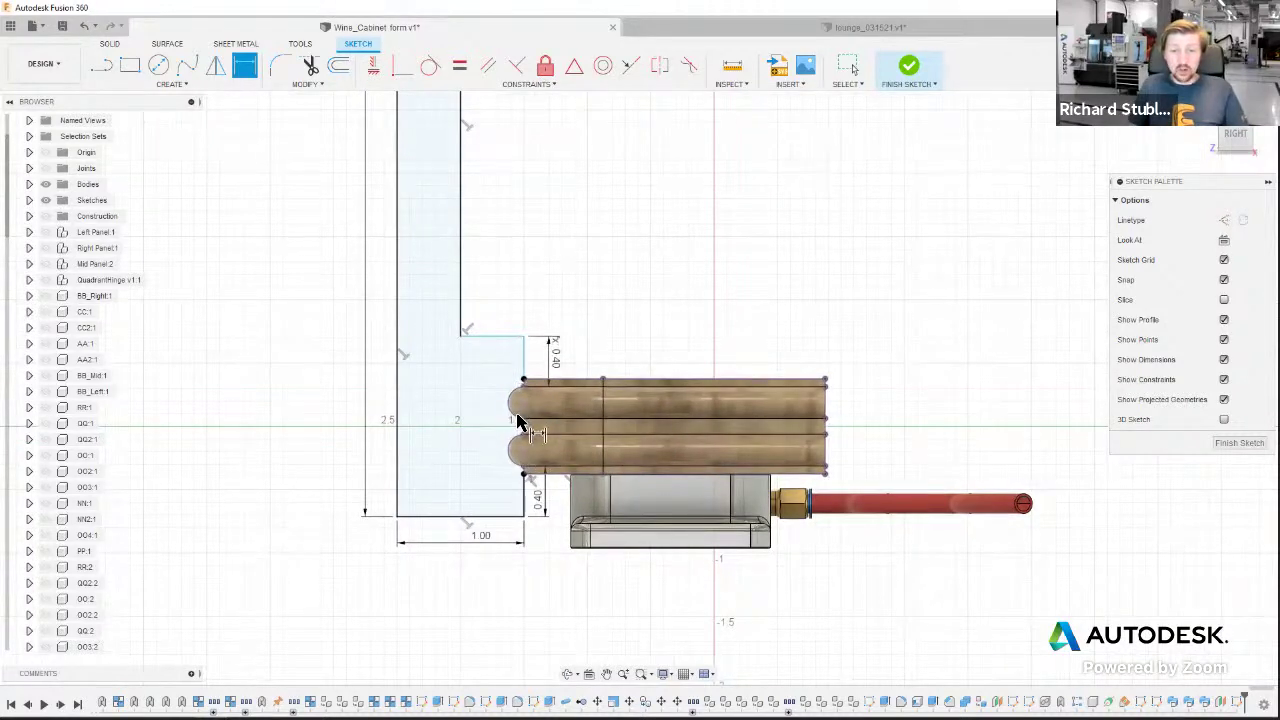
pyautogui.scroll(-3, 508, 386)
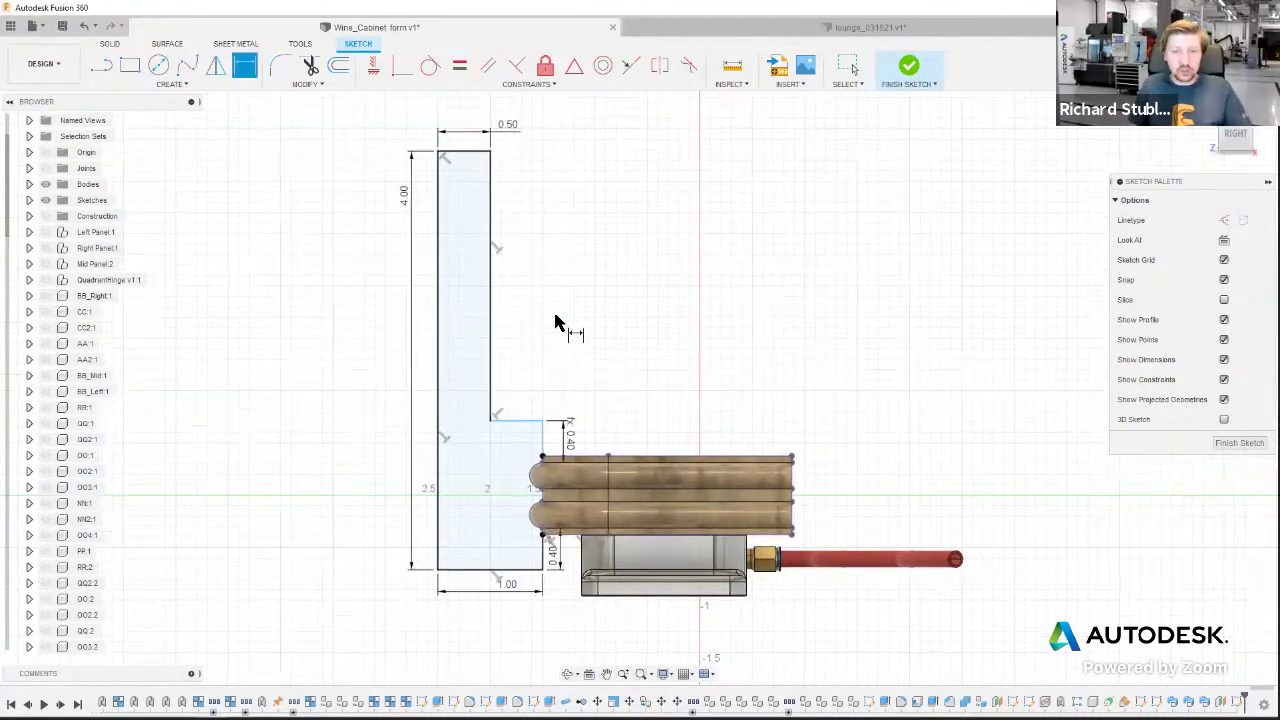
pyautogui.press('Escape')
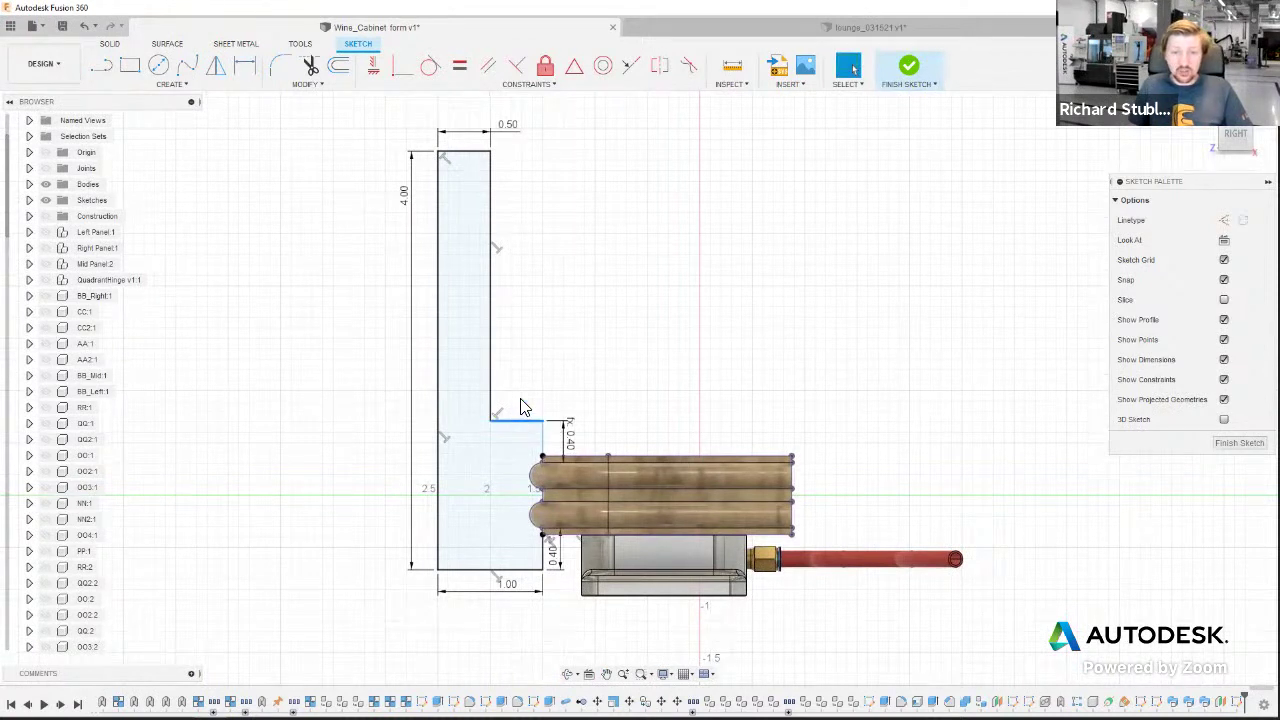
# - Test the loose short edge above the board by moving it, and constrain it perpendicular to the step's horizontal line
pyautogui.click(531, 421)
pyautogui.moveTo(533, 443)
pyautogui.mouseDown()
pyautogui.moveTo(535, 430)
pyautogui.moveTo(545, 443)
pyautogui.moveTo(538, 430)
pyautogui.mouseUp()
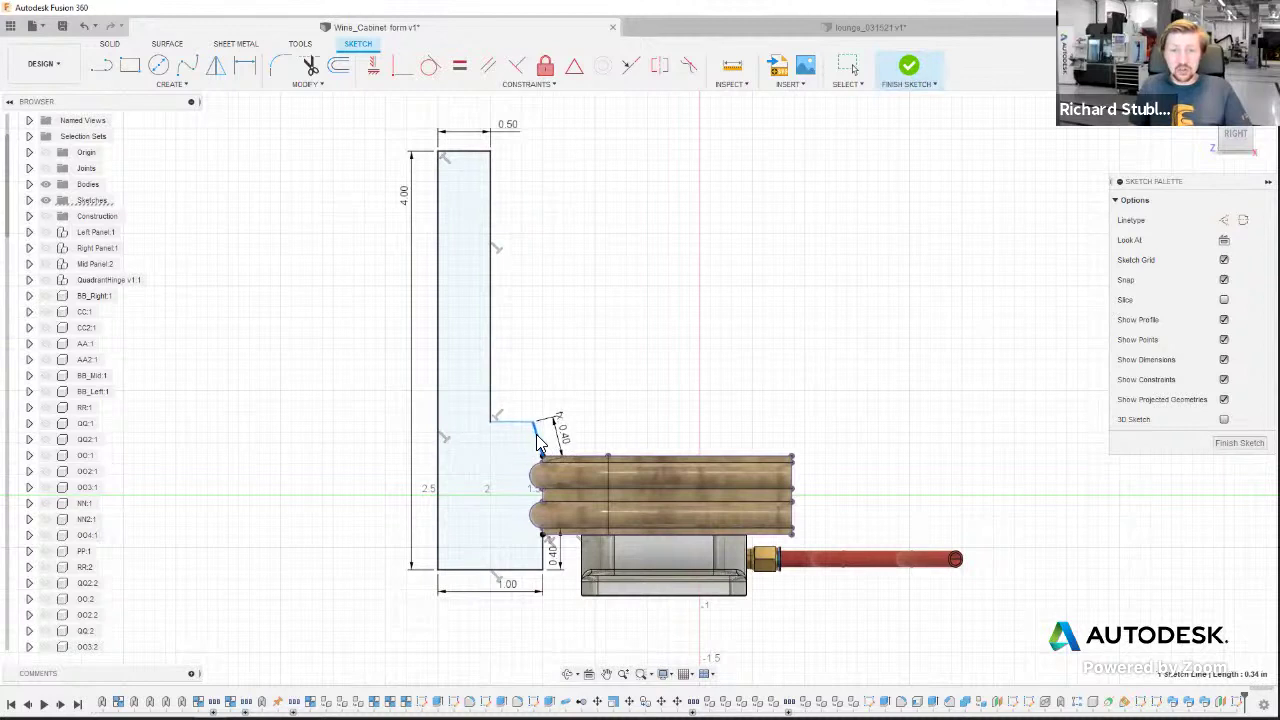
pyautogui.click(517, 65)
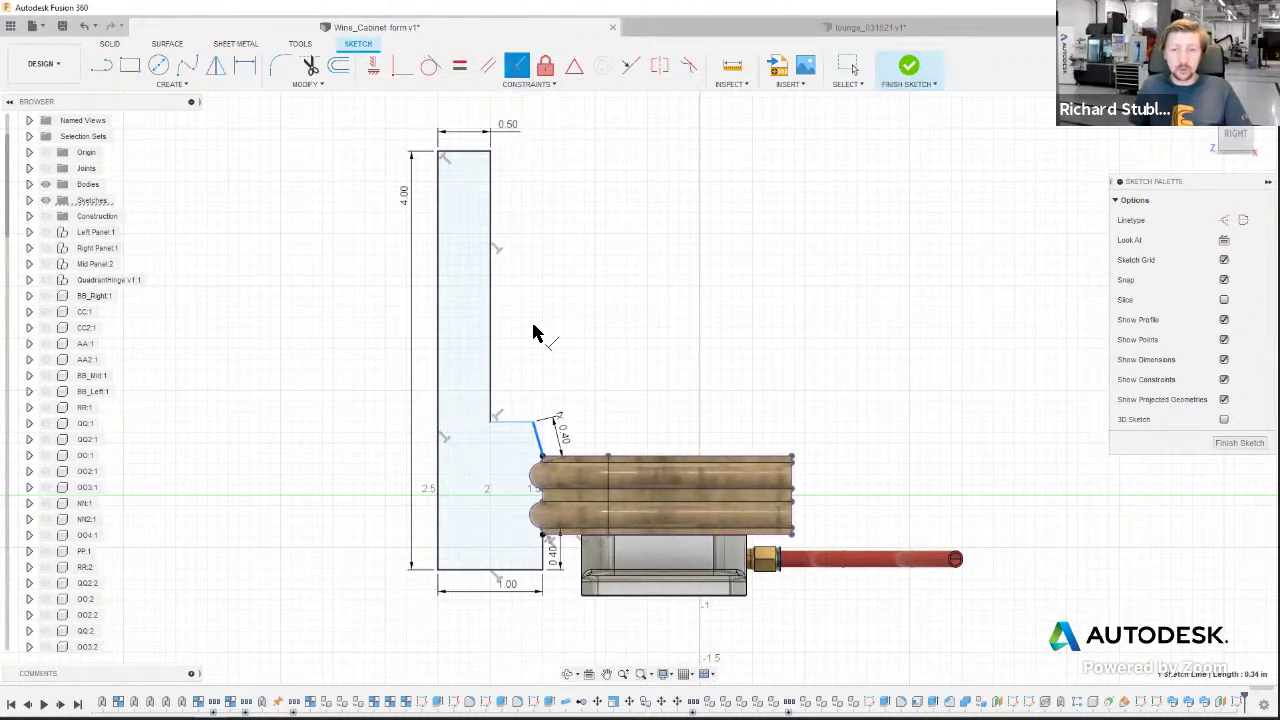
pyautogui.click(522, 425)
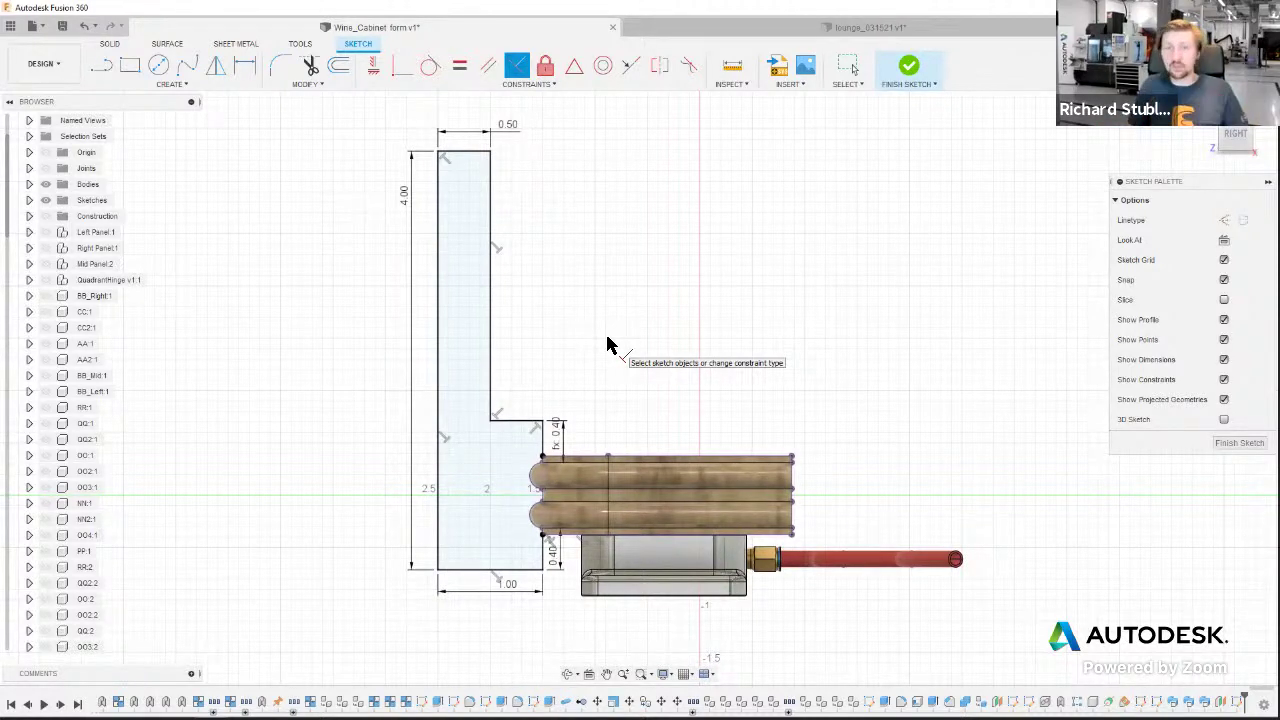
# - Finish the cutter profile sketch and switch to the Manufacture workspace
pyautogui.click(908, 66)
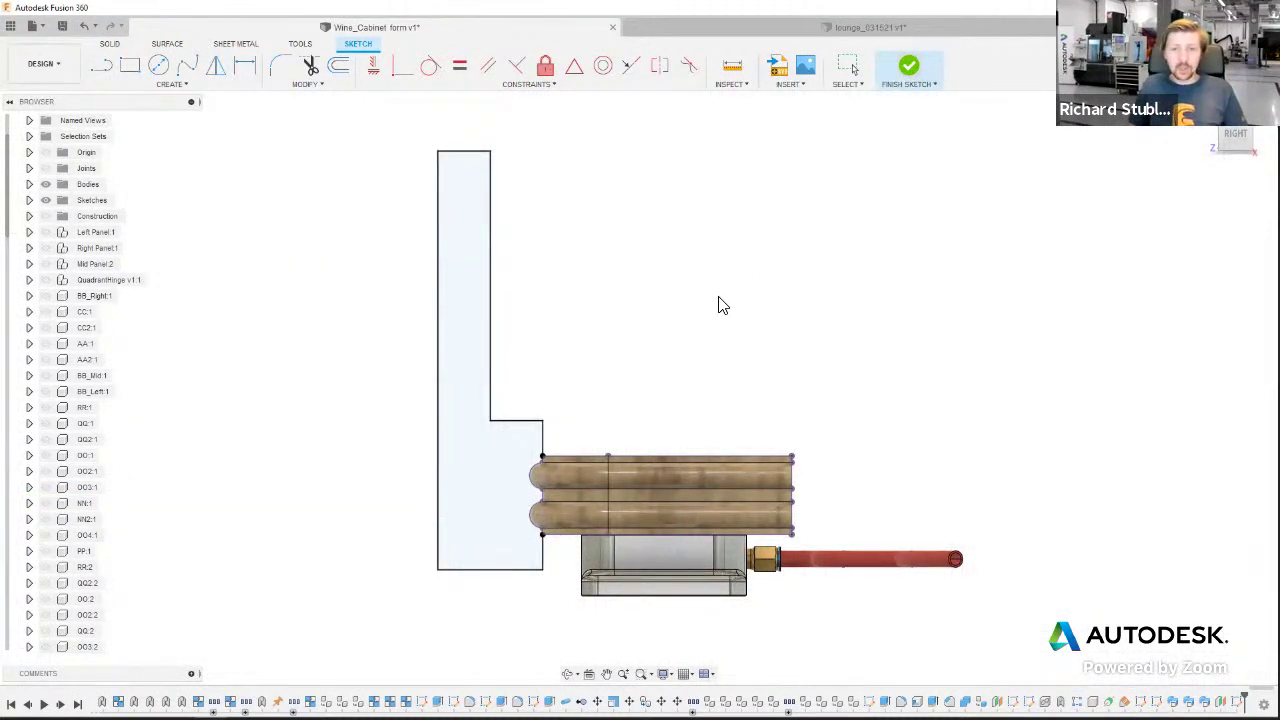
pyautogui.scroll(-3, 700, 303)
pyautogui.moveTo(694, 311)
pyautogui.keyDown('shift'); pyautogui.mouseDown(button='middle')
pyautogui.moveTo(694, 290)
pyautogui.moveTo(660, 557)
pyautogui.mouseUp(button='middle'); pyautogui.keyUp('shift')
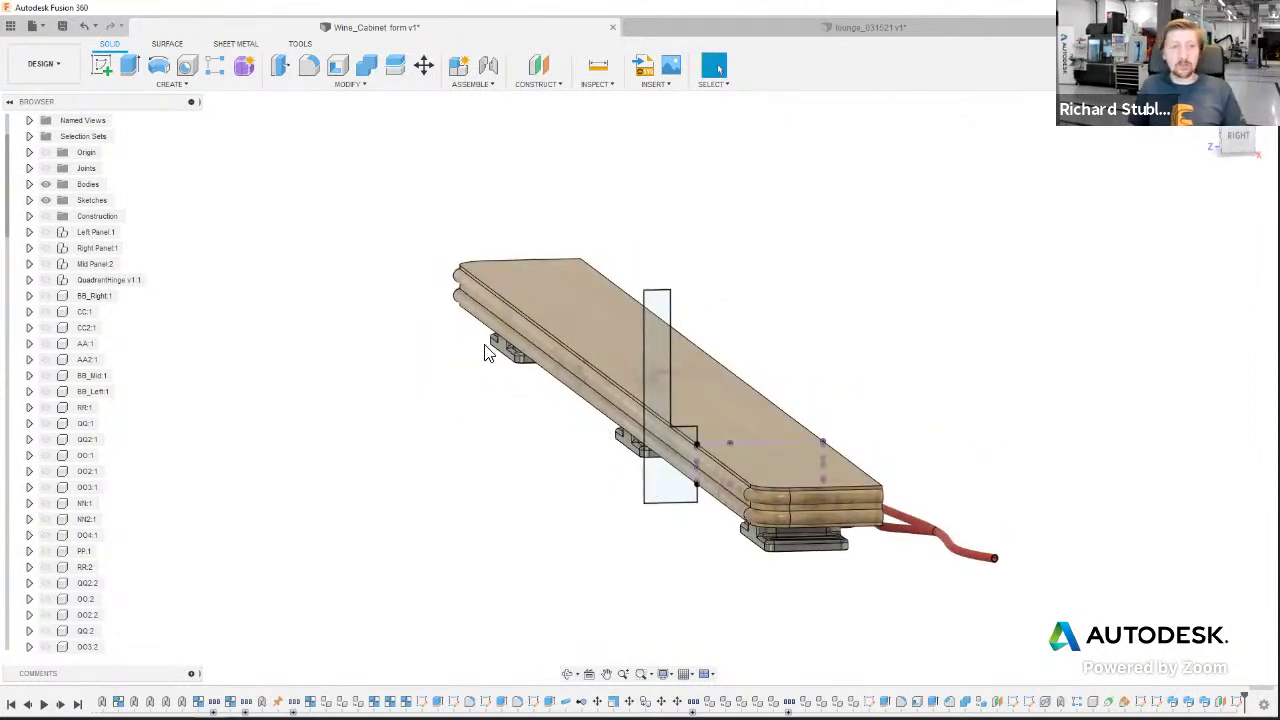
pyautogui.click(64, 72)
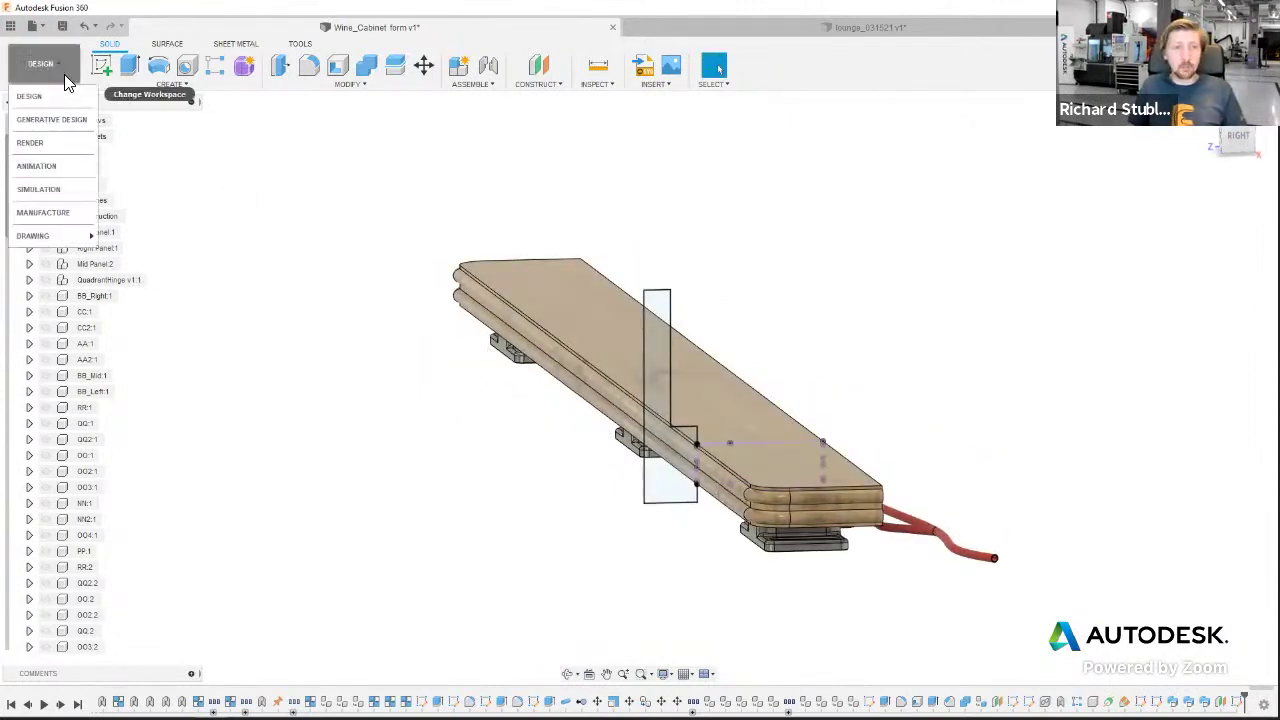
pyautogui.click(58, 215)
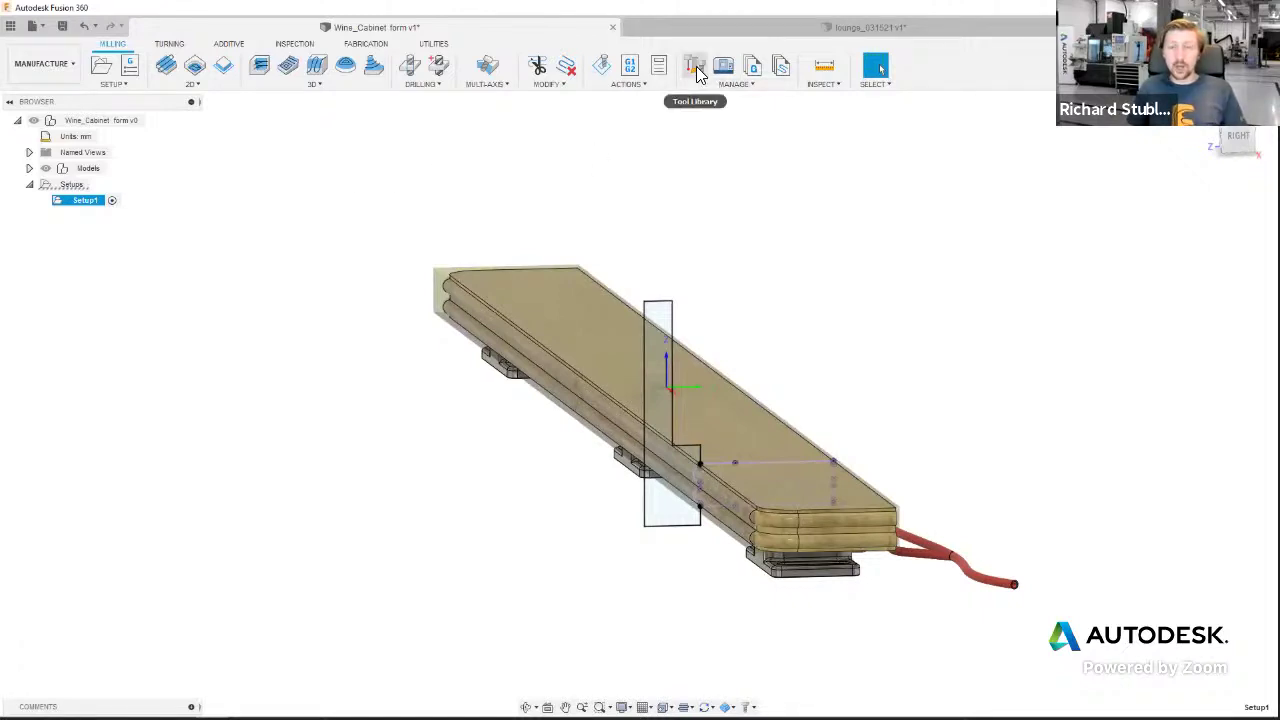
# - Start a Form Mill with the closed cutter sketch as tool profile and its long straight edge as tool axis
pyautogui.click(732, 84)
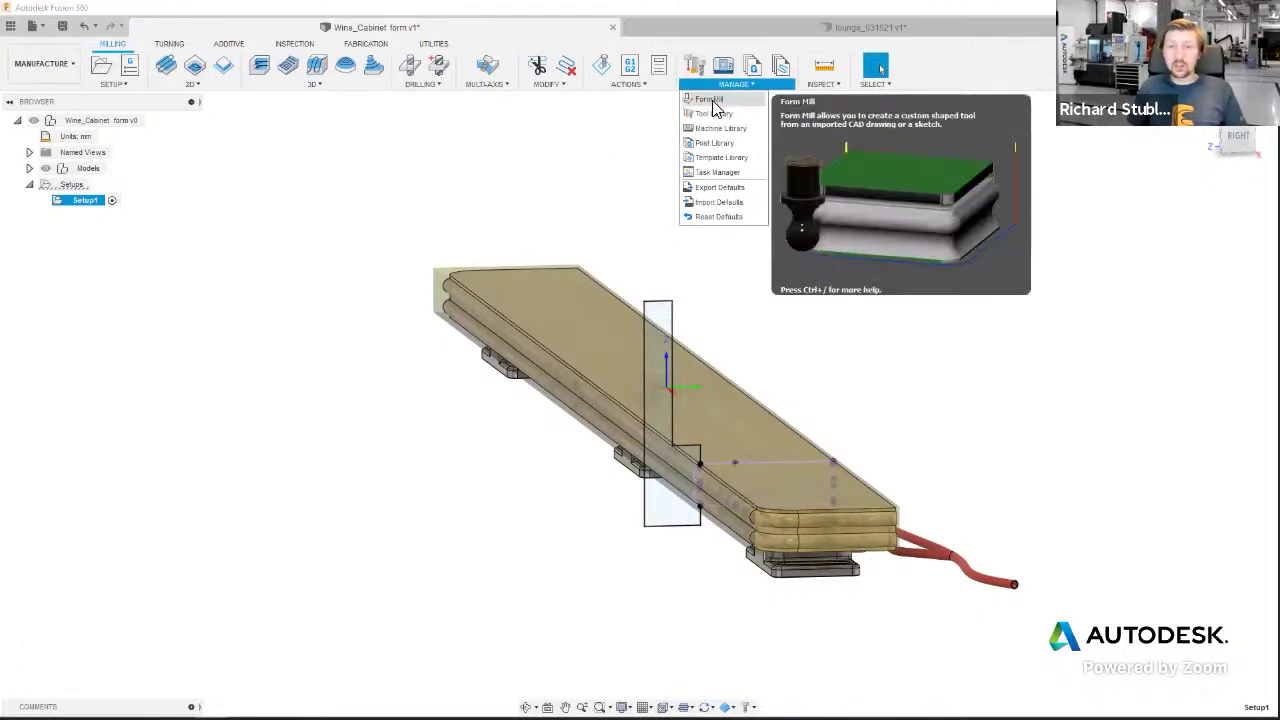
pyautogui.click(713, 108)
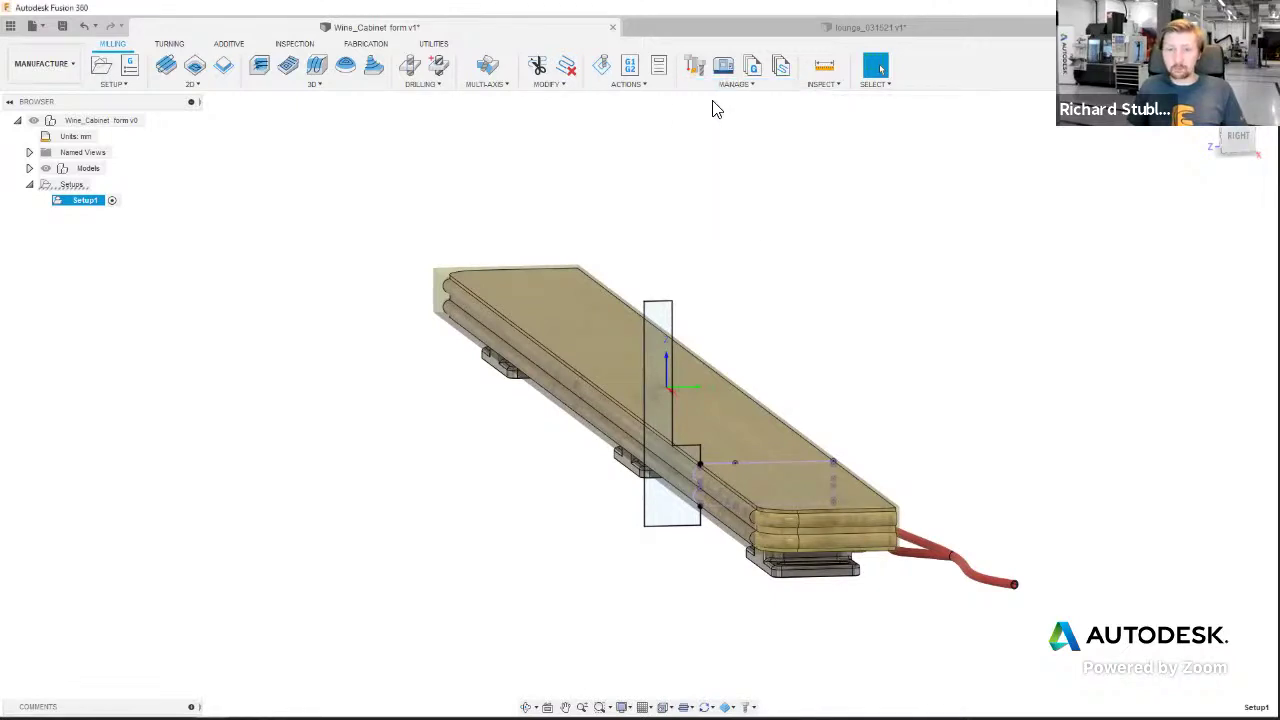
pyautogui.scroll(2, 716, 290)
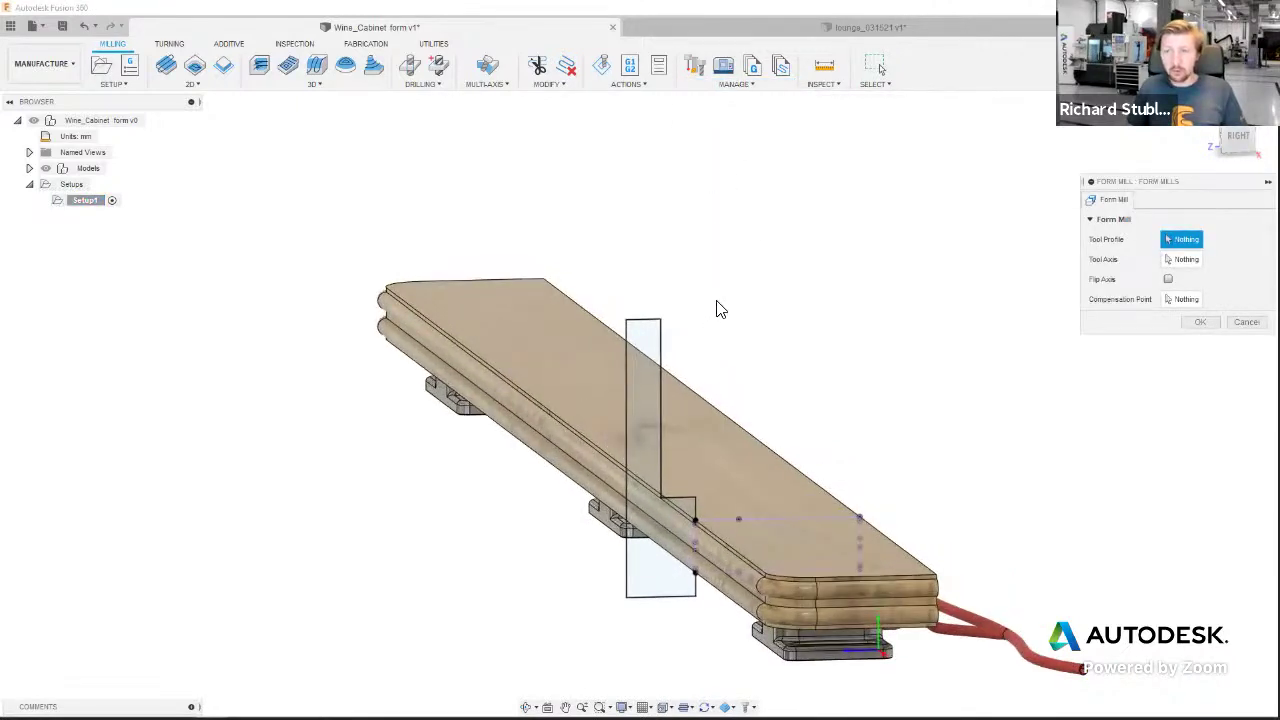
pyautogui.click(661, 340)
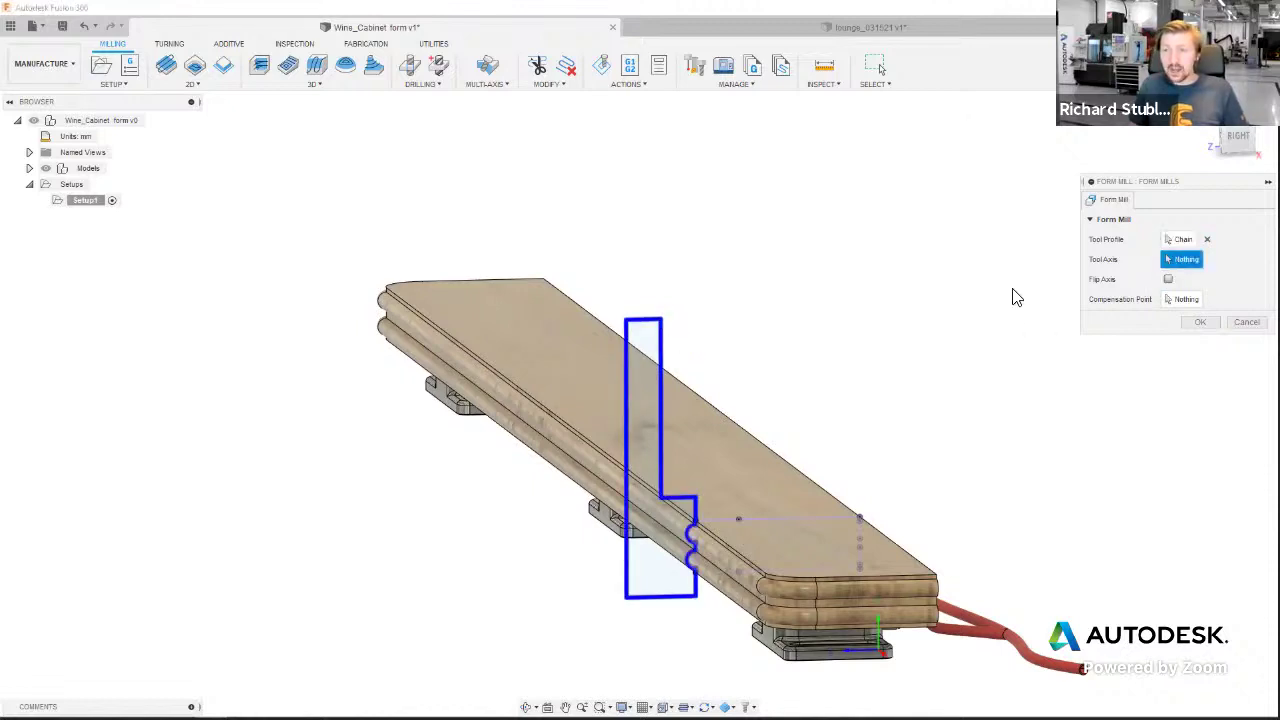
pyautogui.click(622, 338)
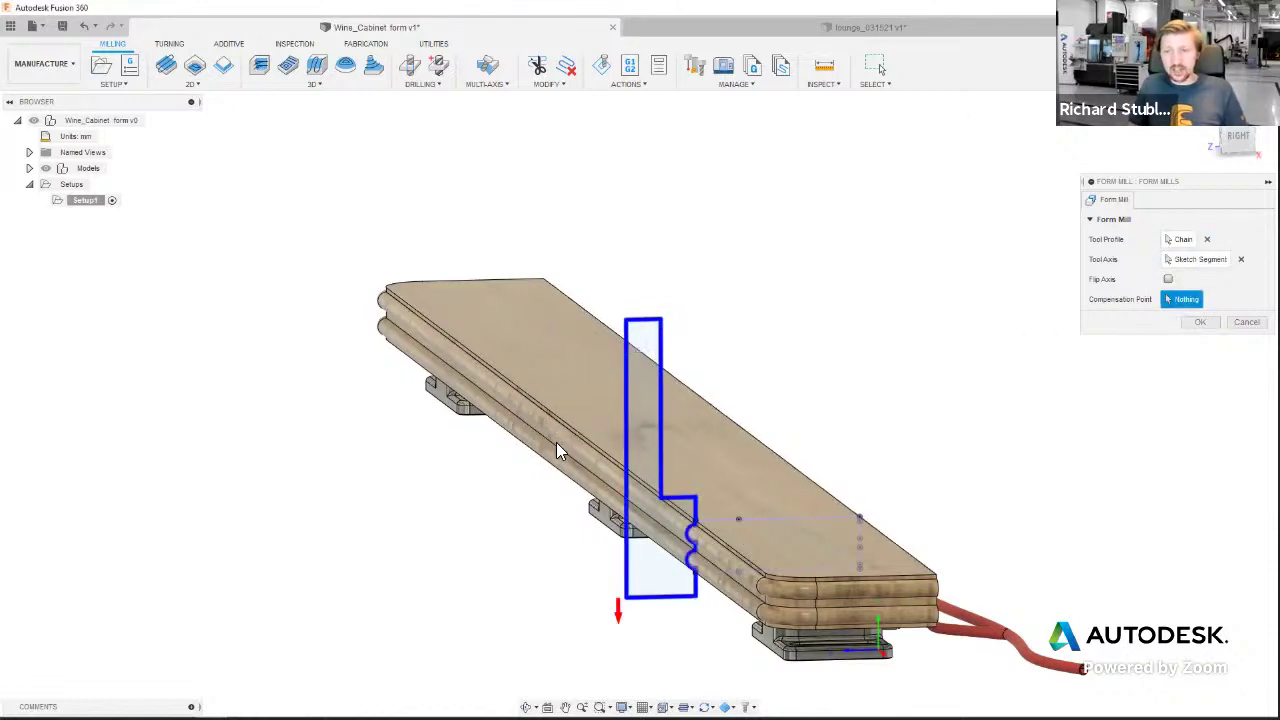
# - Flip the direction of the form mill's tool axis
pyautogui.scroll(-1, 560, 430)
pyautogui.moveTo(563, 418); pyautogui.dragTo(646, 517, button='middle')
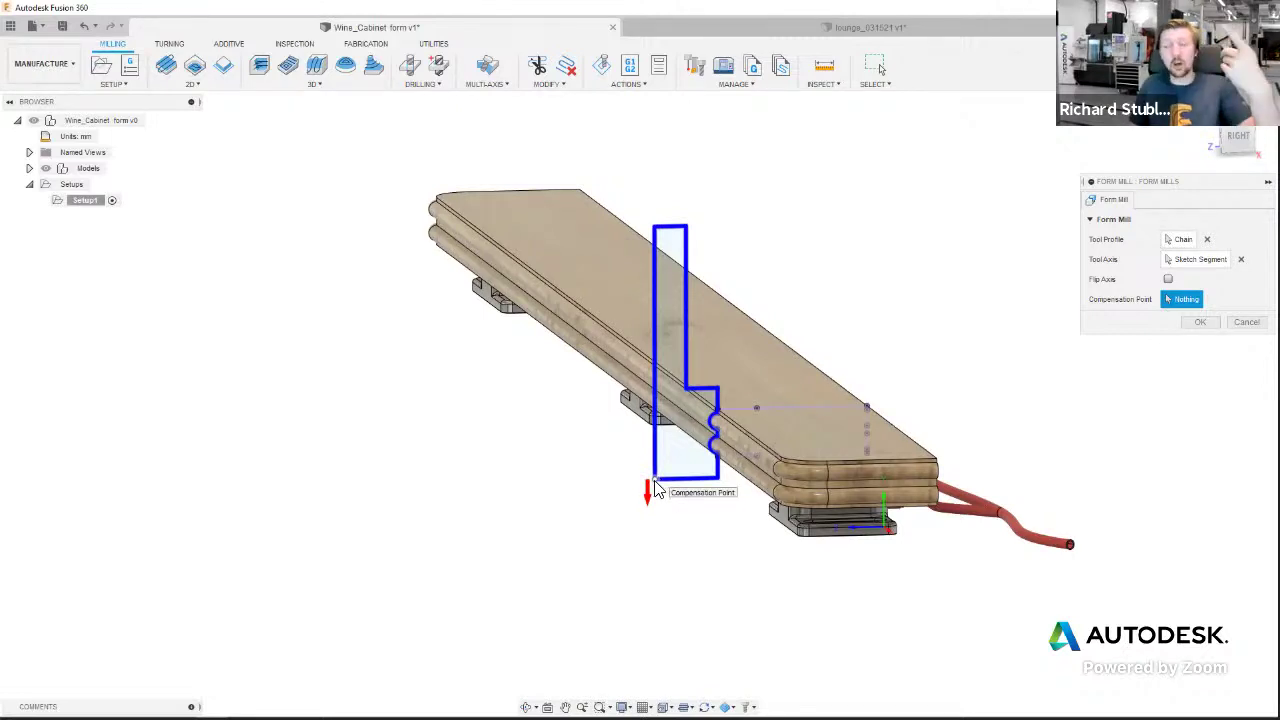
pyautogui.click(1168, 280)
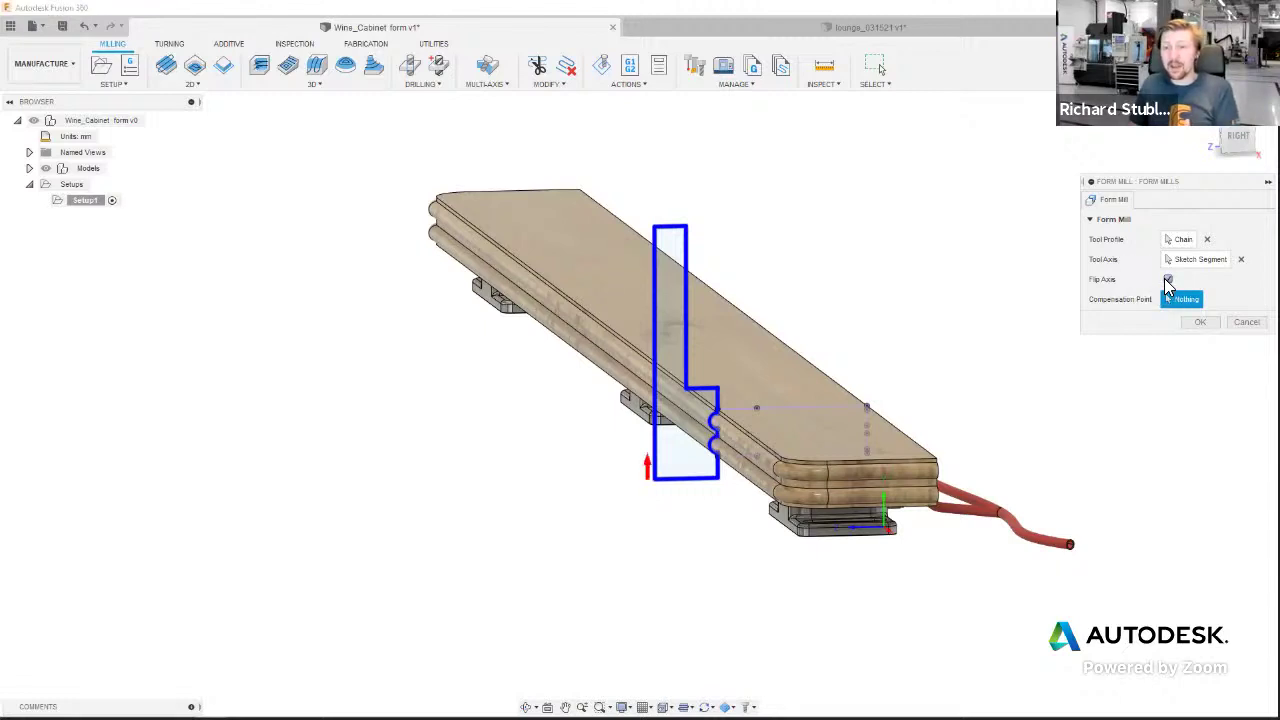
# - Turn off the form mill's axis flip and create the tool with its compensation point at the lower end of the upper groove arc
pyautogui.click(1168, 280)
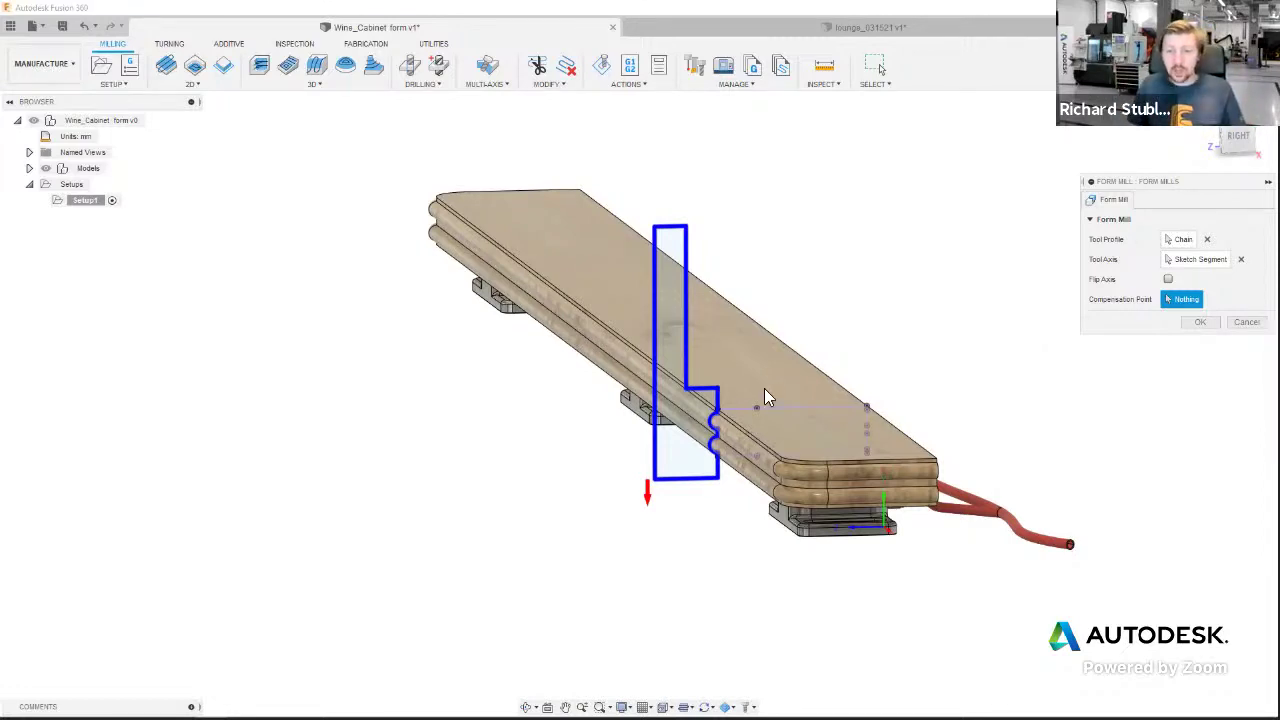
pyautogui.scroll(2, 720, 486)
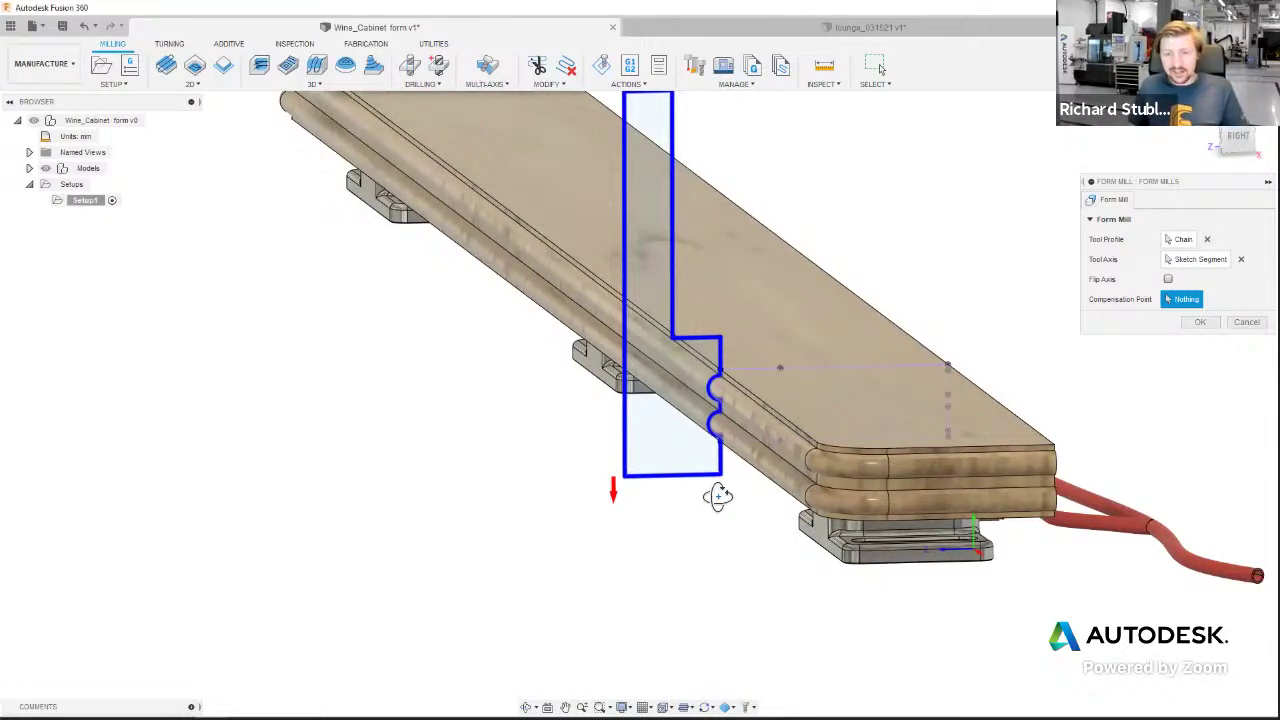
pyautogui.keyDown('shift'); pyautogui.moveTo(718, 496); pyautogui.dragTo(726, 490, button='middle'); pyautogui.keyUp('shift')
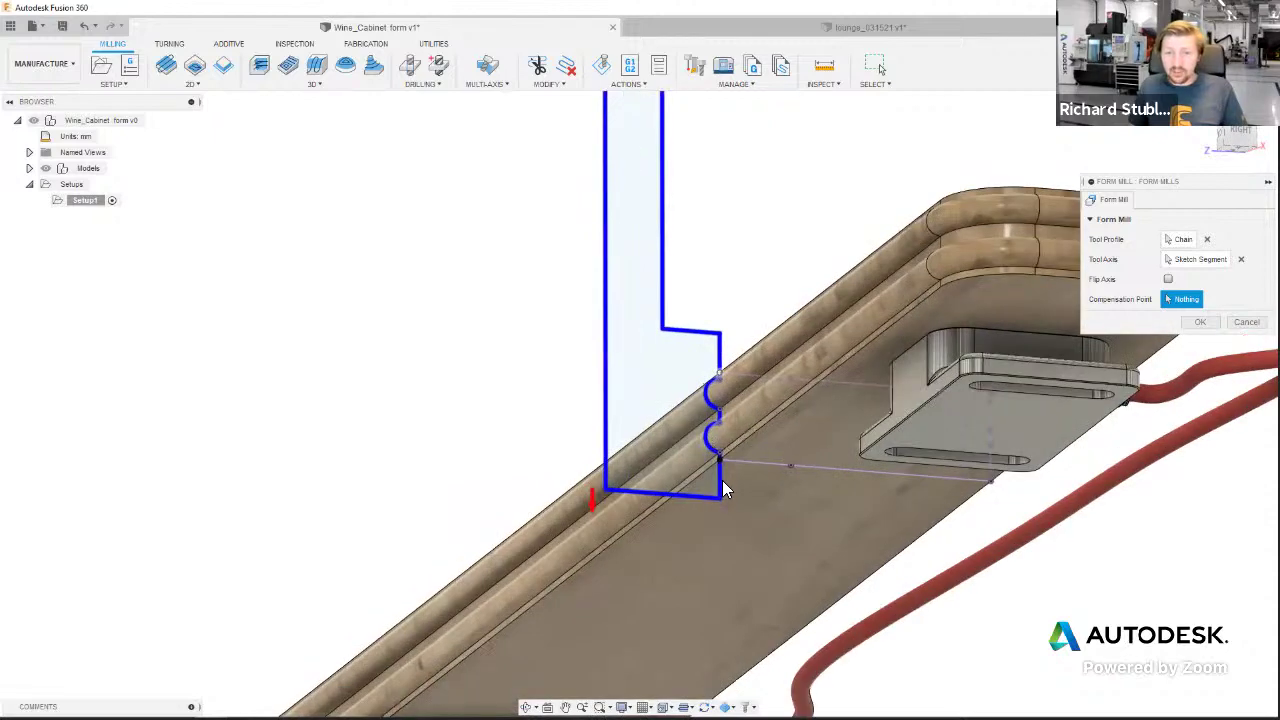
pyautogui.scroll(4, 724, 488)
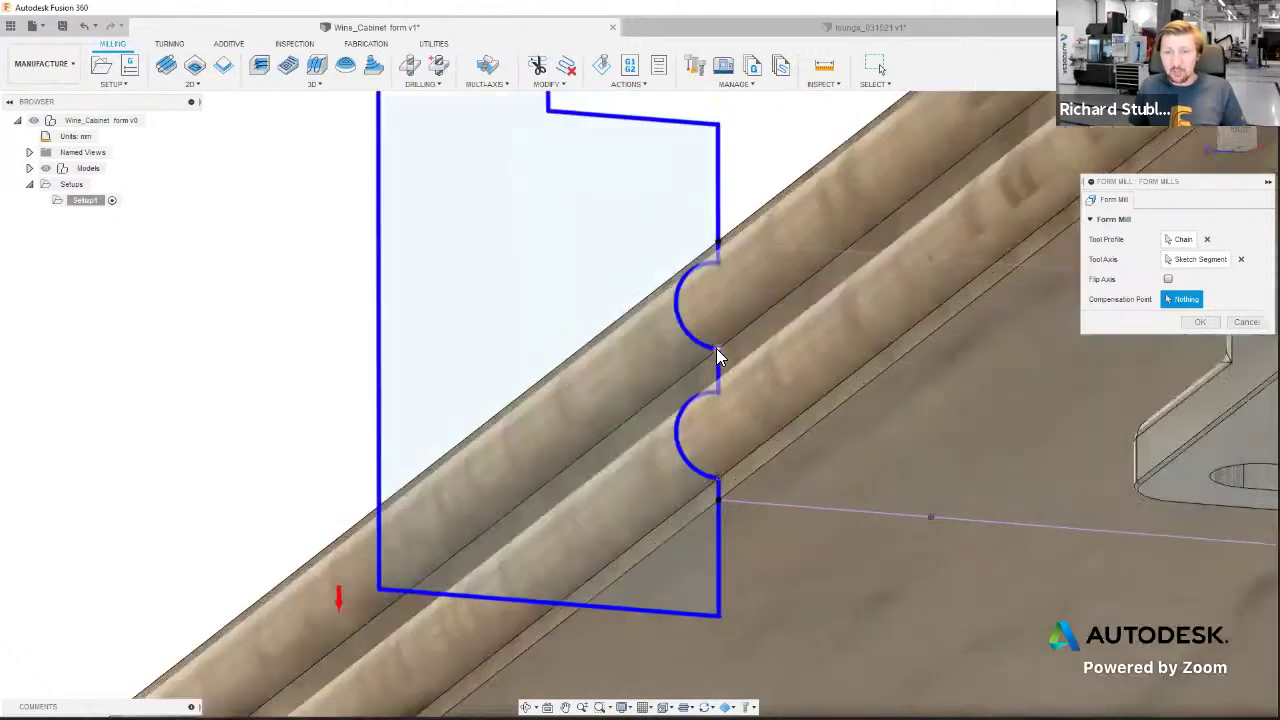
pyautogui.click(718, 354)
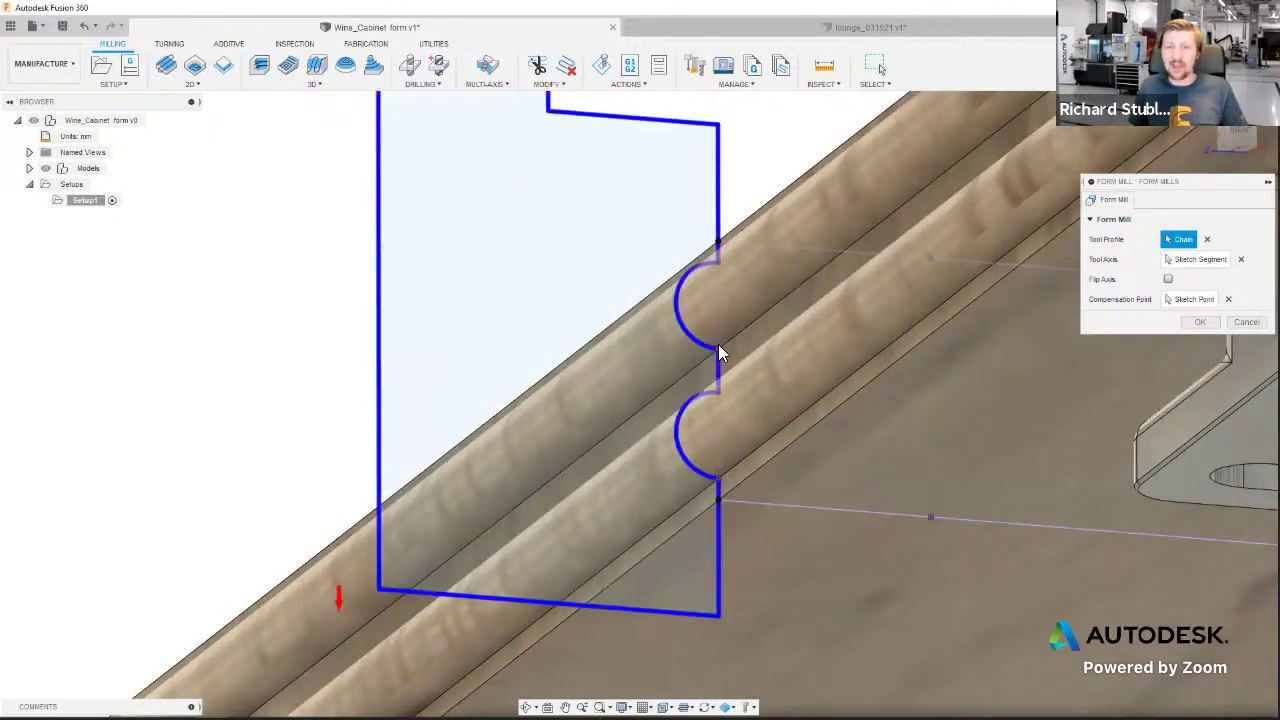
pyautogui.scroll(-8, 558, 262)
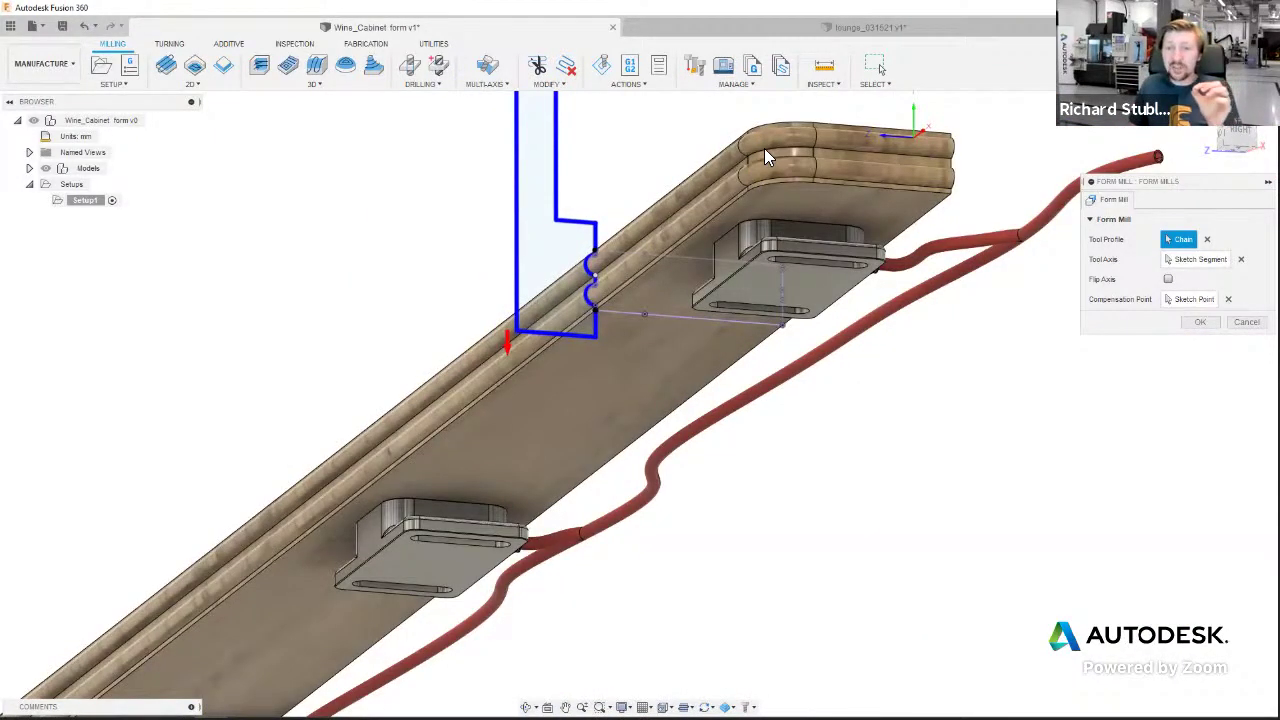
pyautogui.scroll(3, 764, 156)
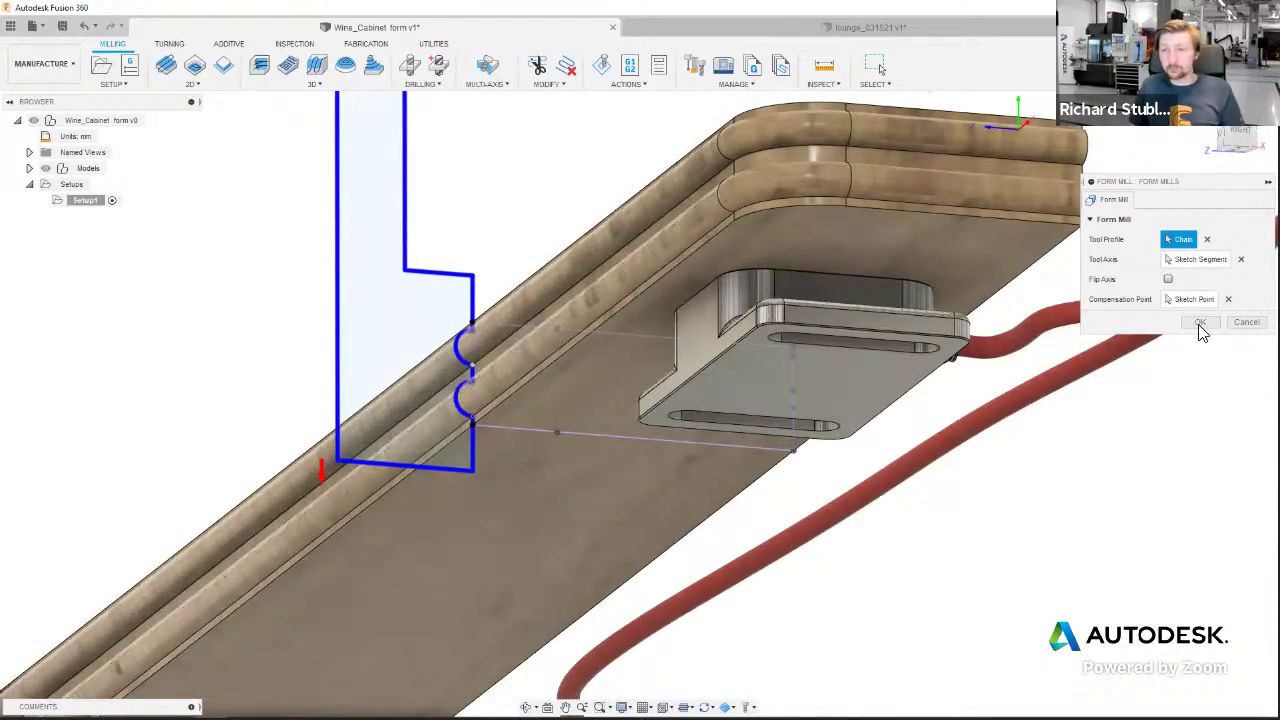
pyautogui.click(1200, 322)
pyautogui.scroll(-1, 630, 244)
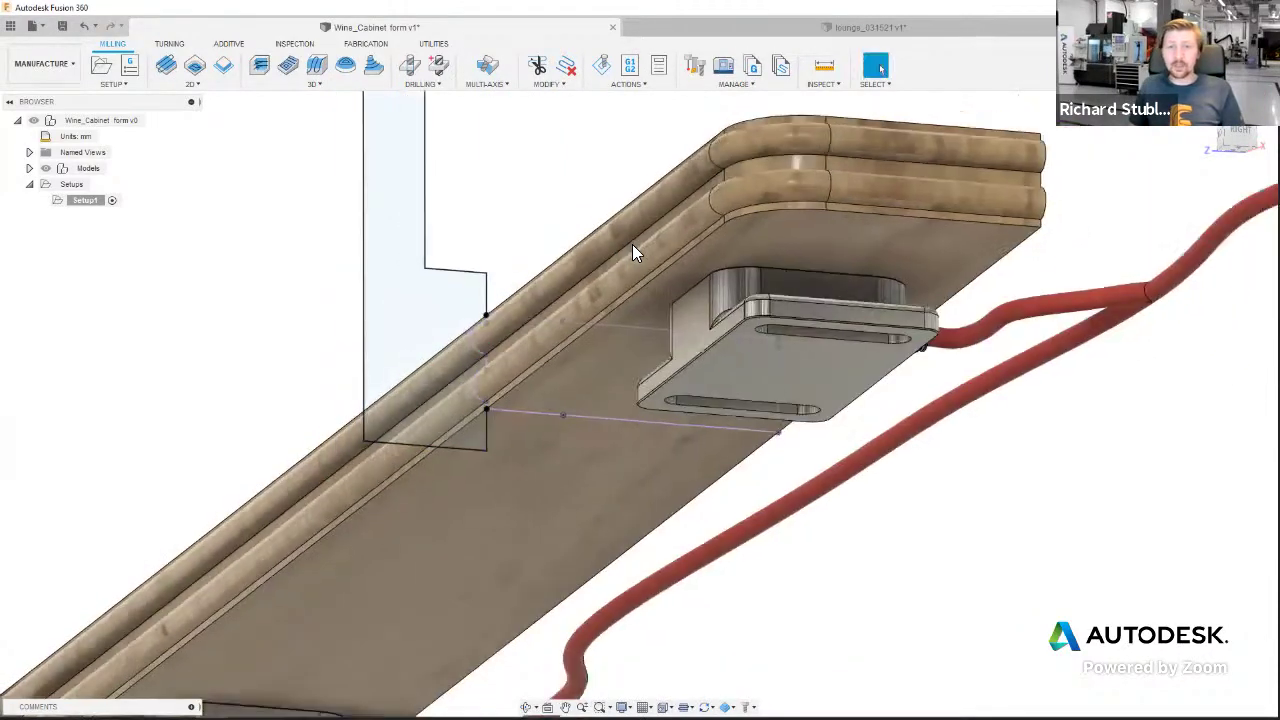
# - Open the new 50.8 mm form mill for editing in the Tool Library and enter the description "Form Tool"
pyautogui.scroll(-6, 630, 243)
pyautogui.keyDown('shift'); pyautogui.moveTo(640, 250); pyautogui.dragTo(680, 314, button='middle'); pyautogui.keyUp('shift')
pyautogui.scroll(5, 683, 314)
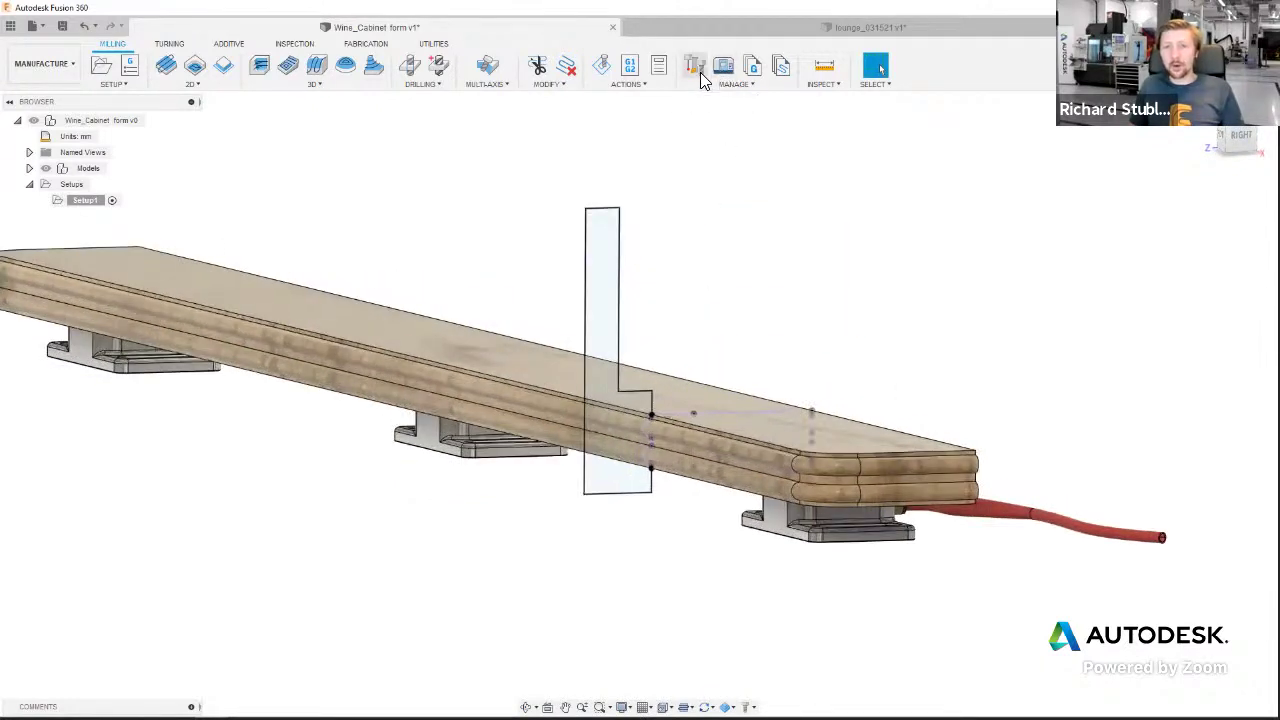
pyautogui.click(697, 72)
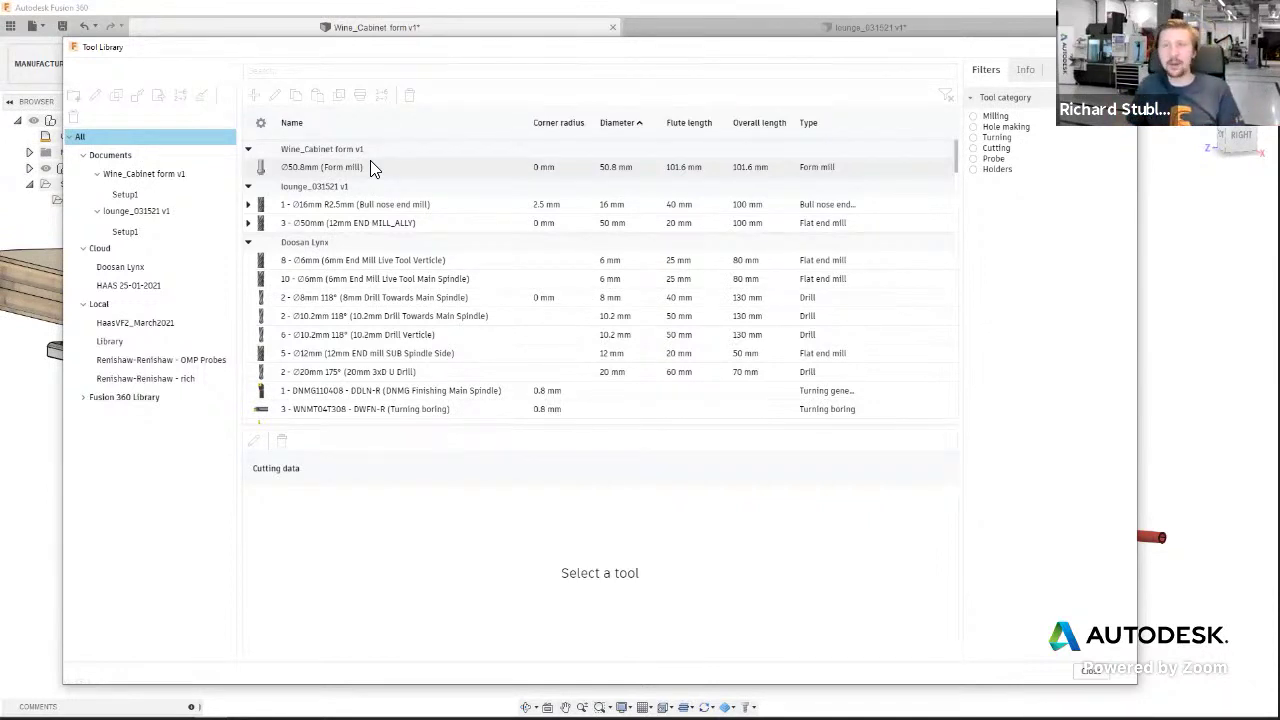
pyautogui.rightClick(318, 170)
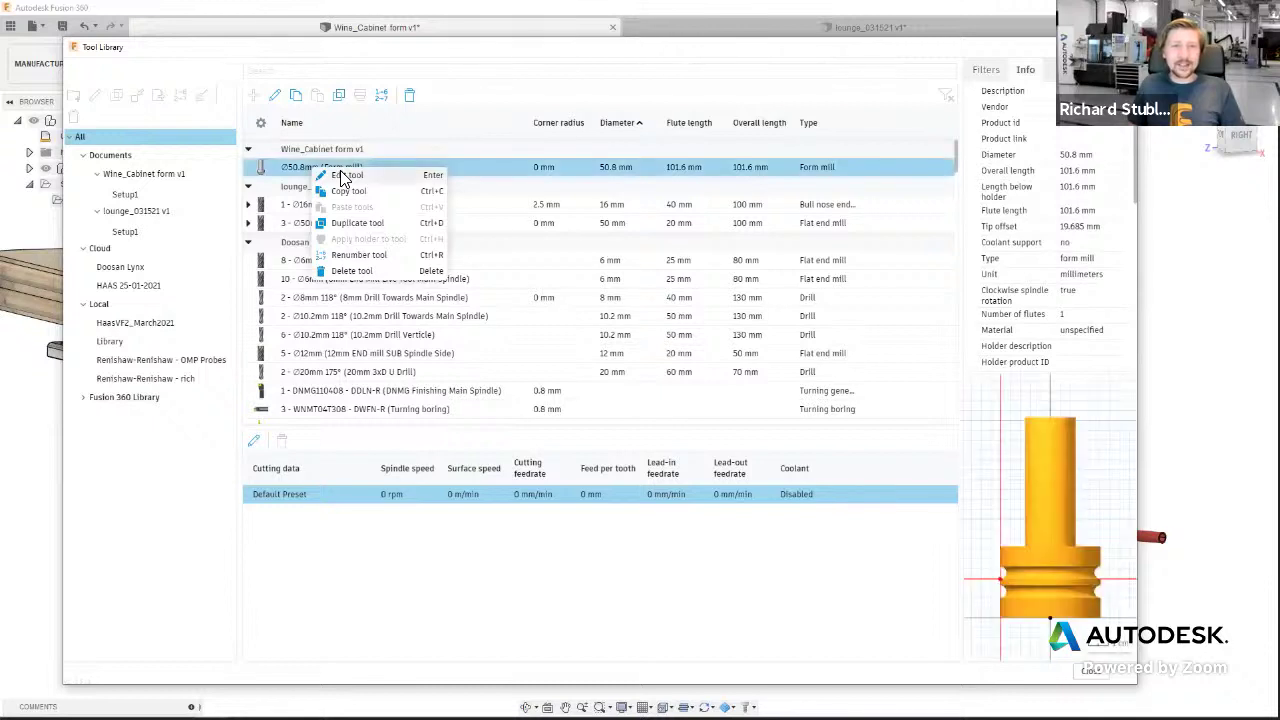
pyautogui.click(340, 175)
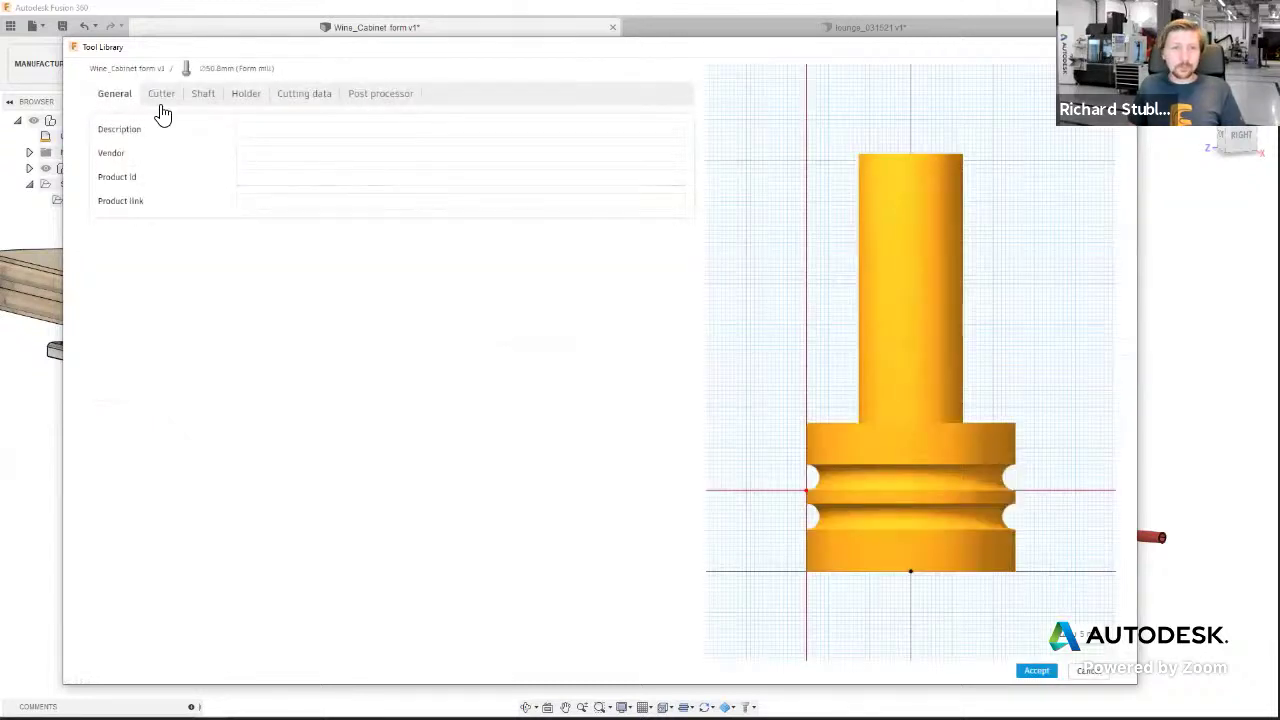
pyautogui.click(265, 133)
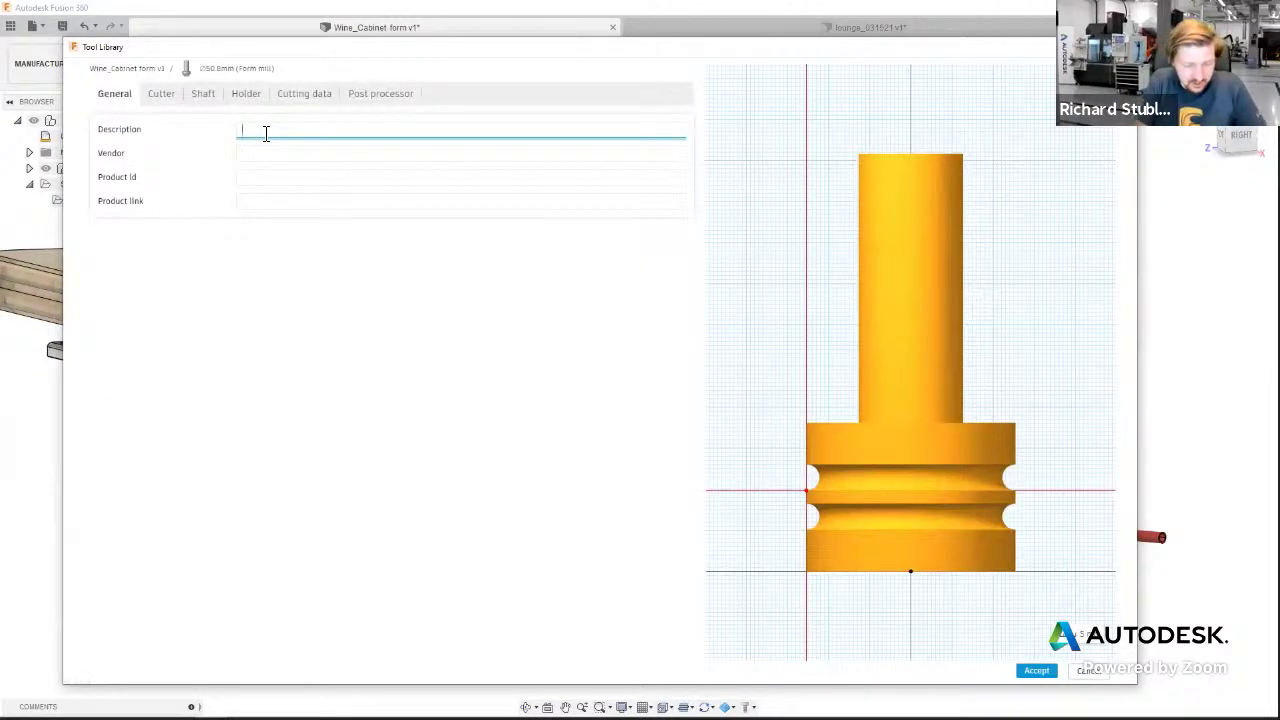
pyautogui.write('Form')
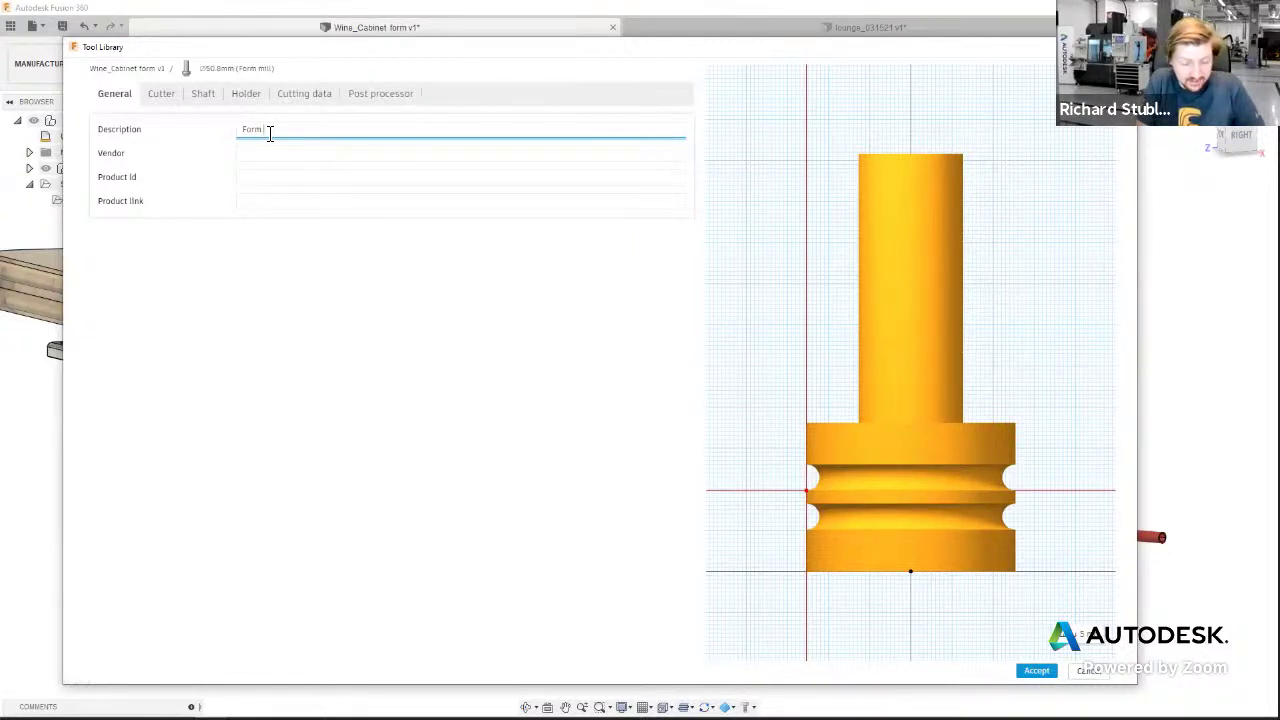
pyautogui.write(' Tool')
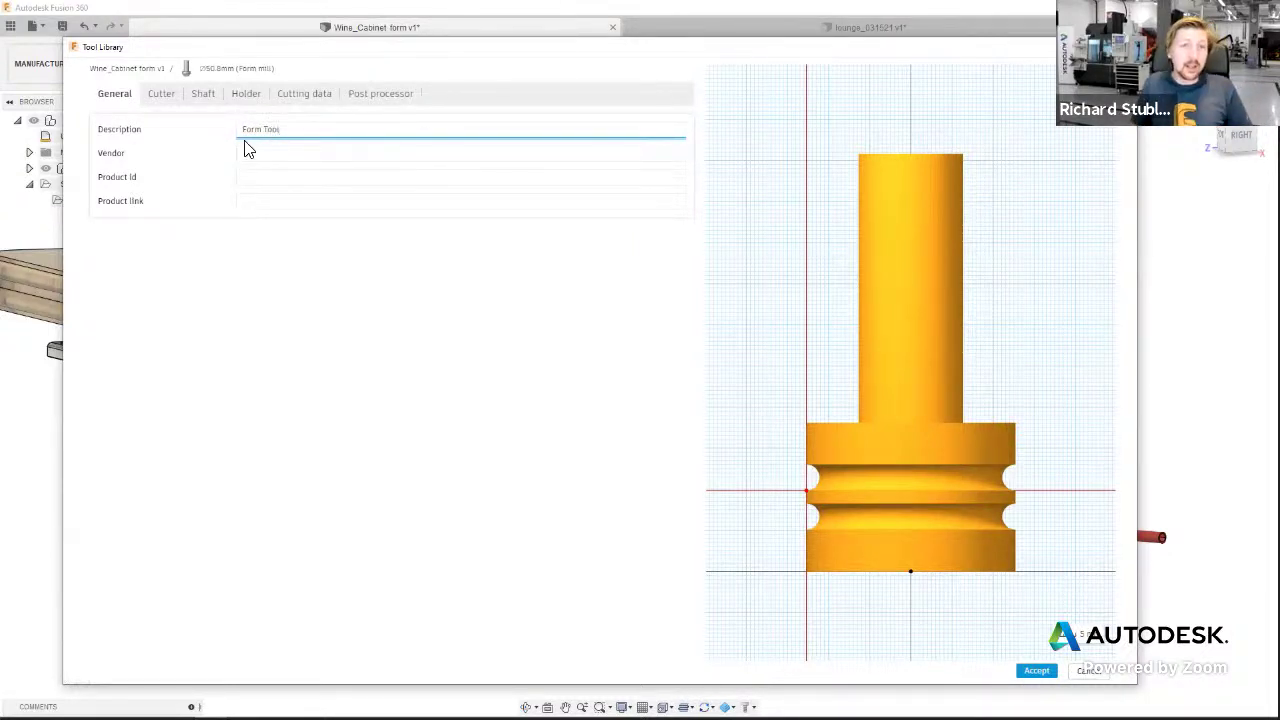
# - Set both the spindle speed and the ramp spindle speed in the form tool's cutting data to 18000 rpm
pyautogui.click(163, 102)
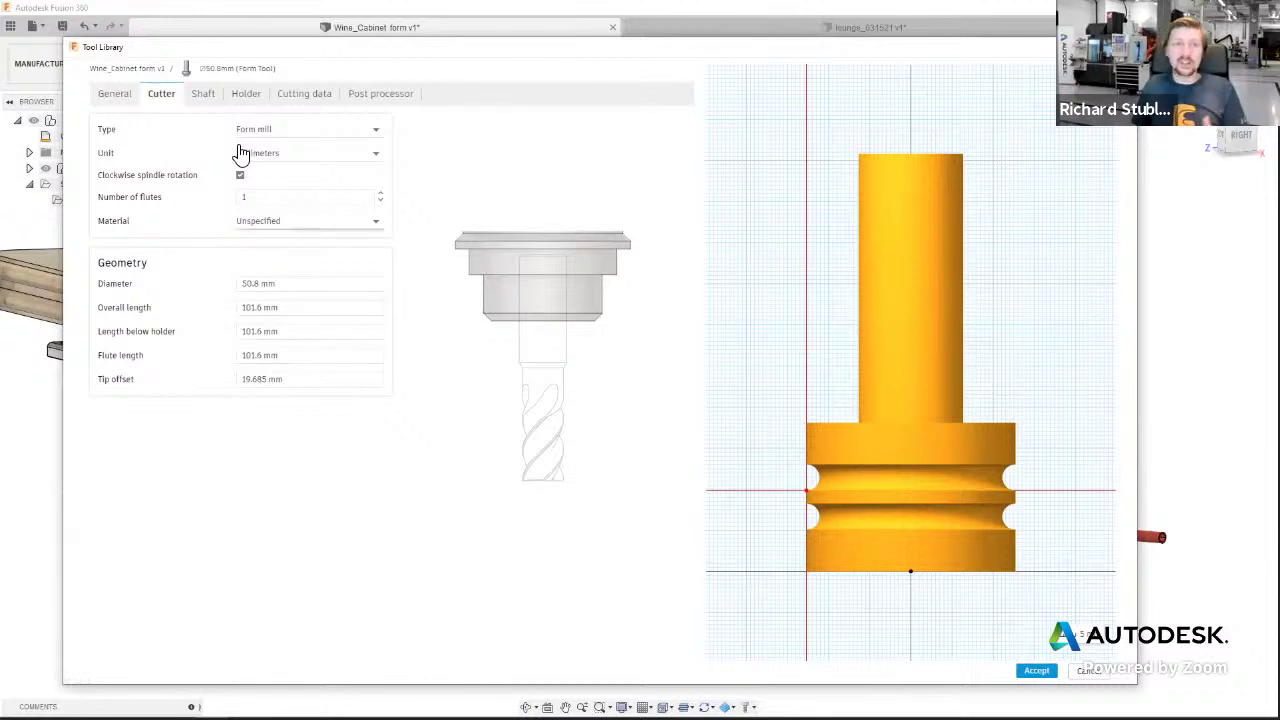
pyautogui.click(302, 99)
pyautogui.click(471, 151)
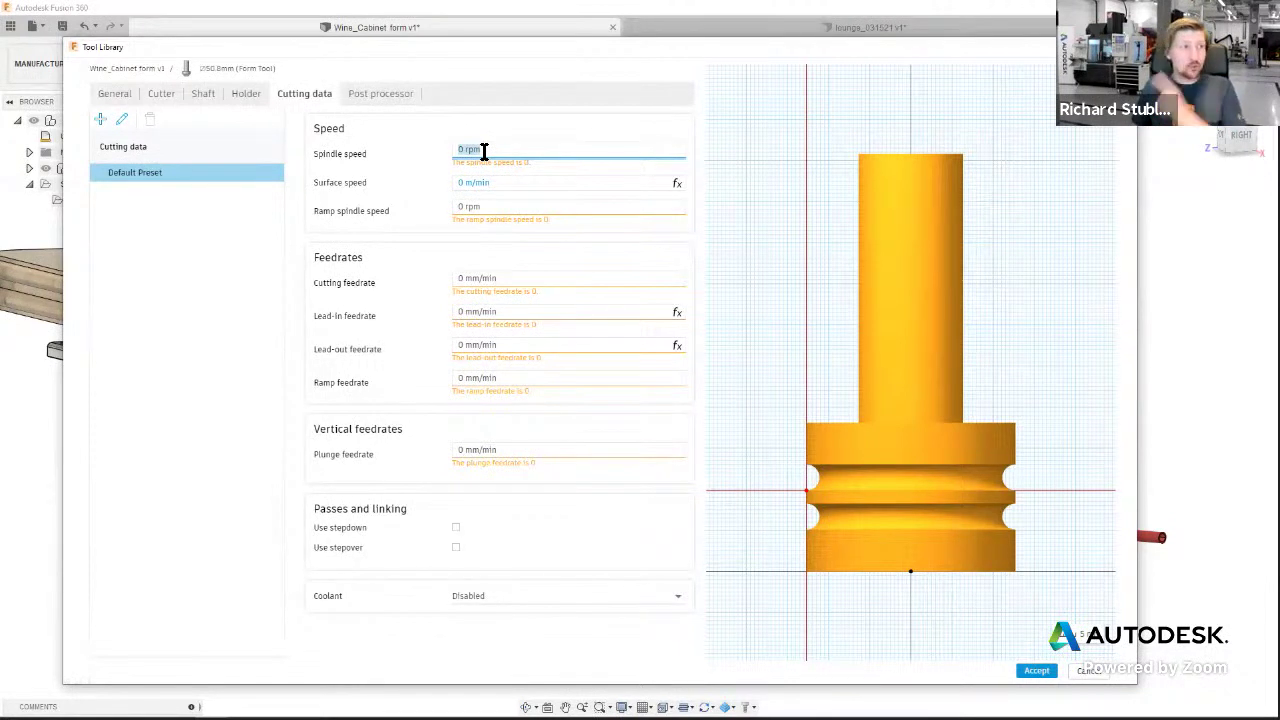
pyautogui.write('18000')
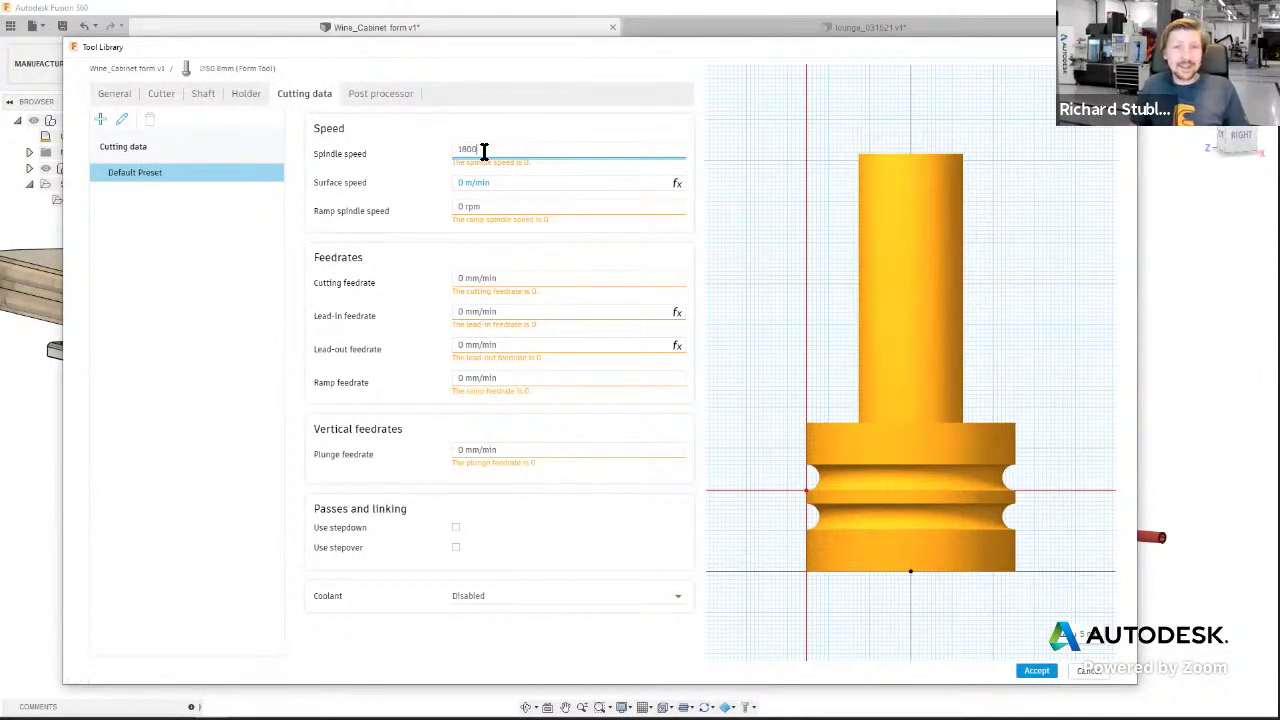
pyautogui.click(497, 203)
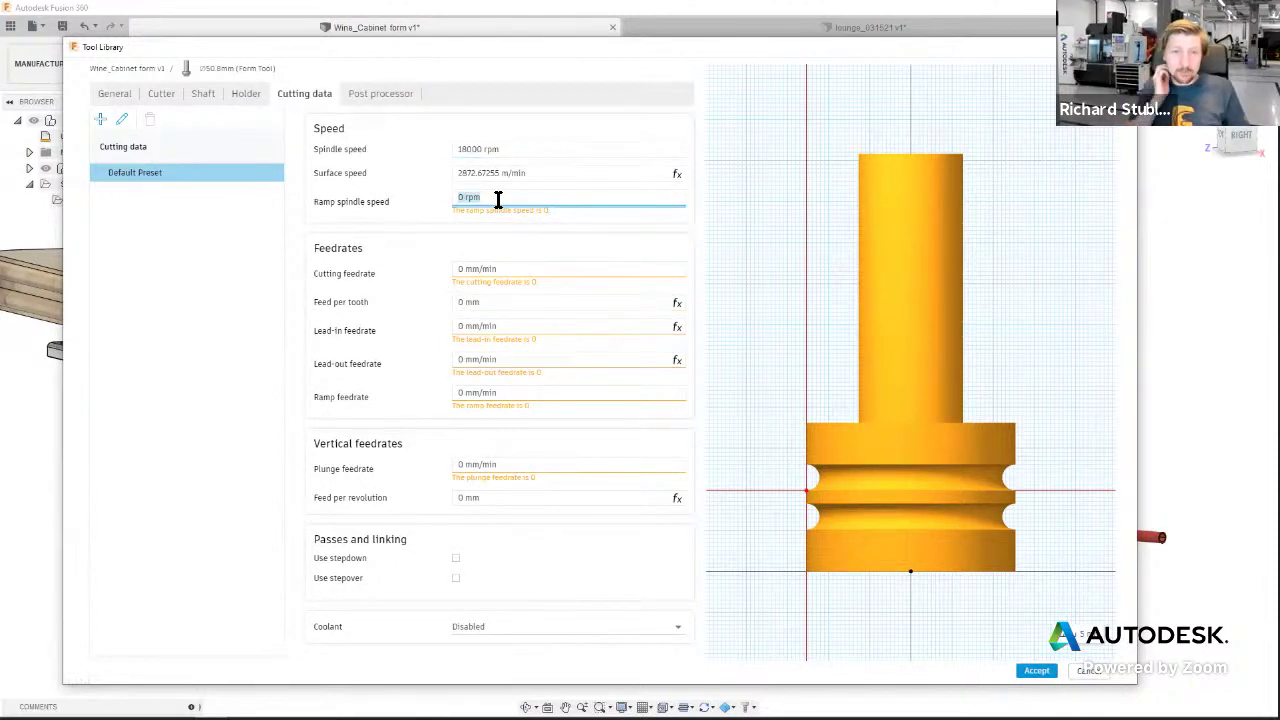
pyautogui.write('18000')
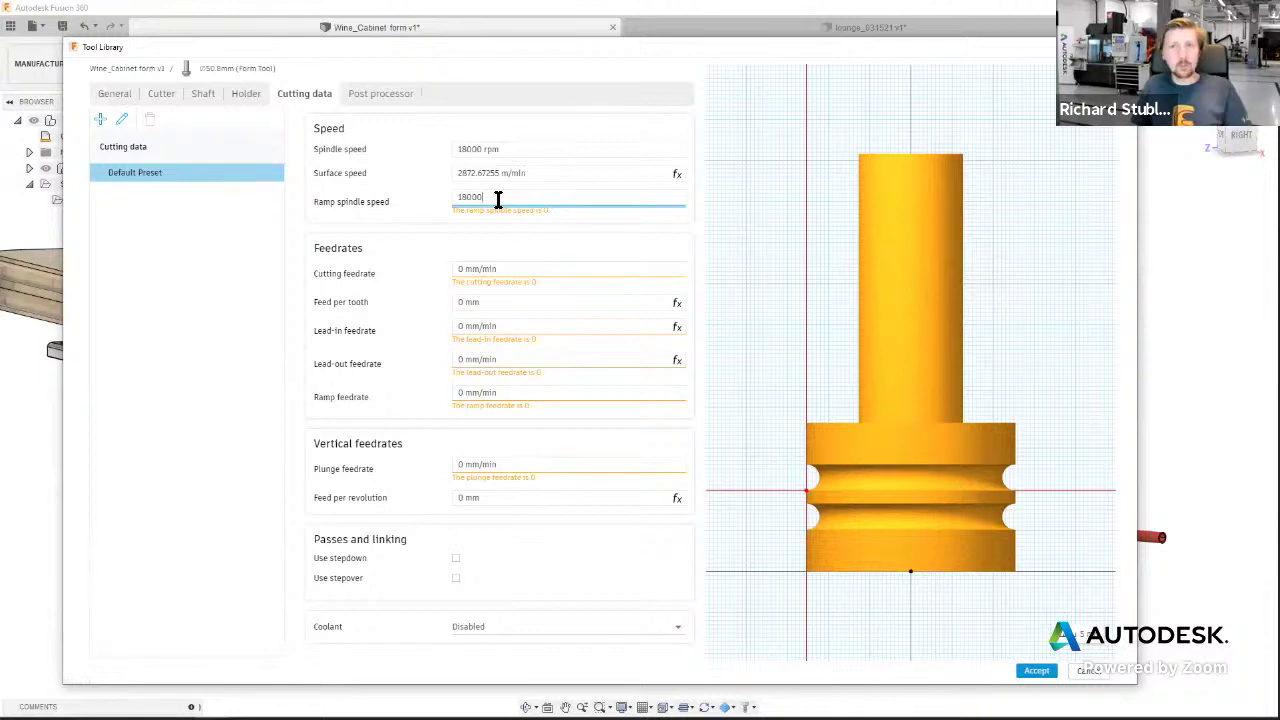
# - Set the form tool's cutting feedrate to 200 in/min
pyautogui.click(512, 267)
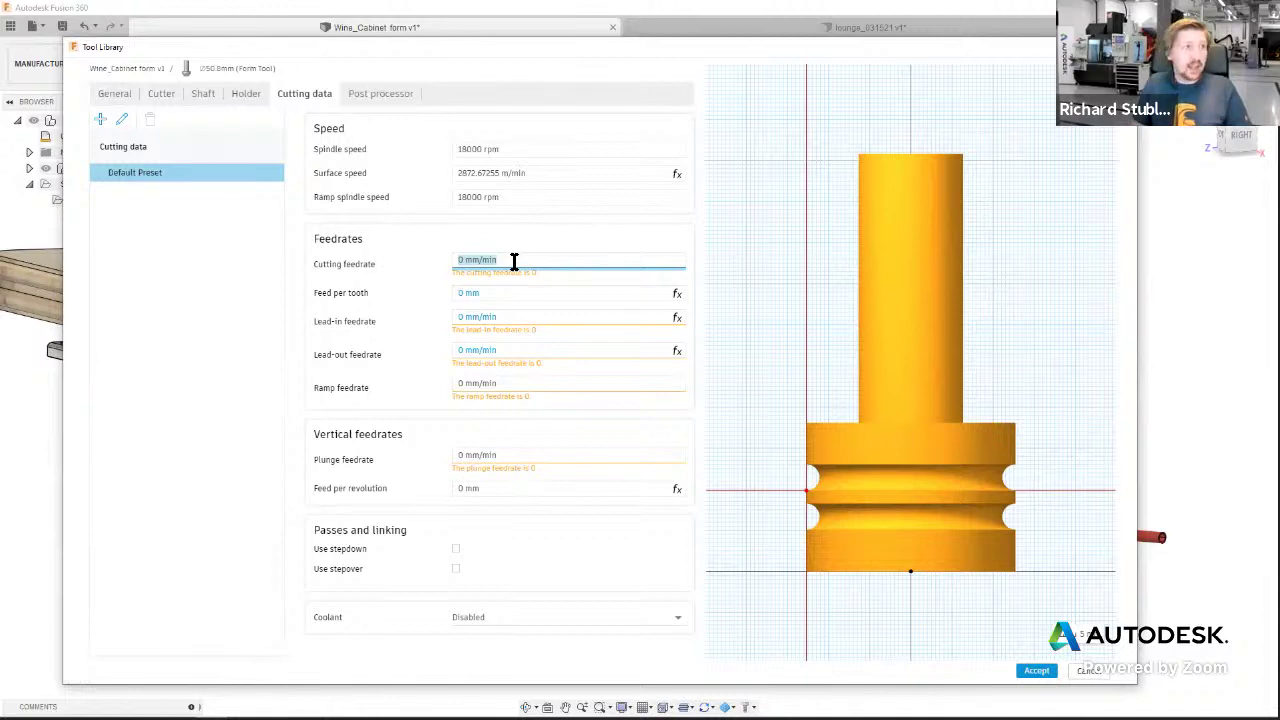
pyautogui.write('200')
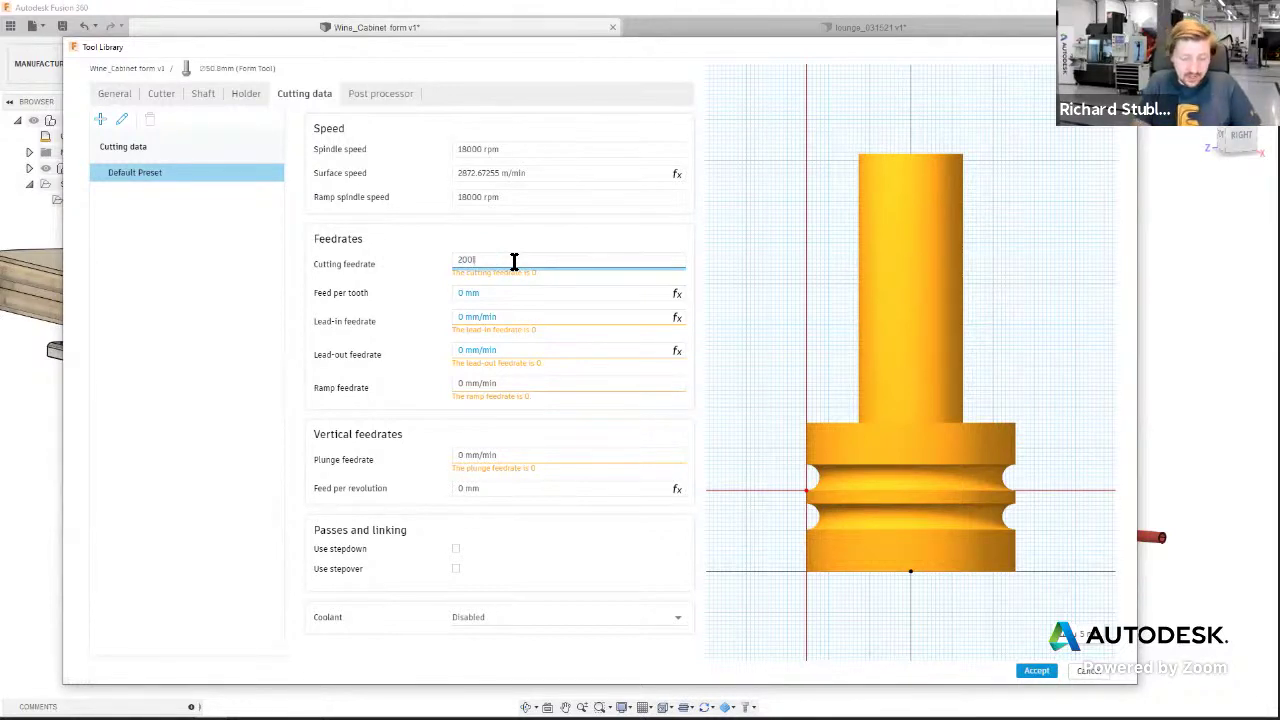
pyautogui.write('in/min')
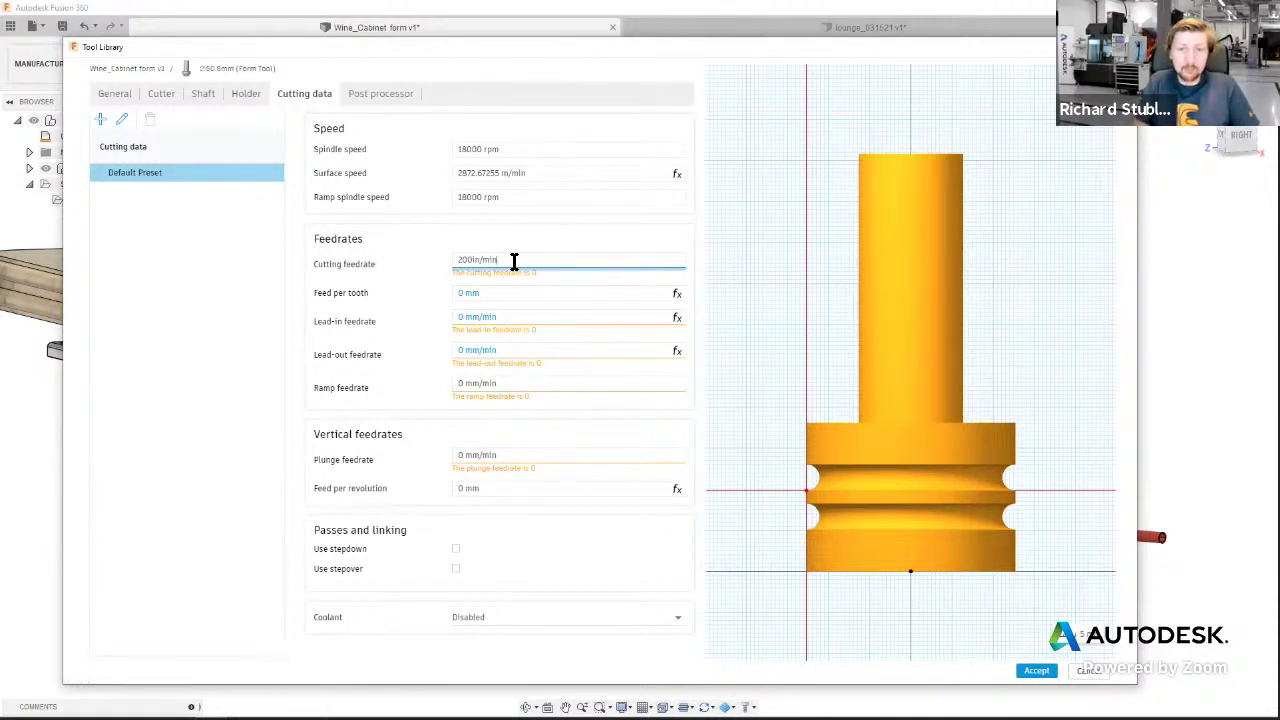
pyautogui.press('Return')
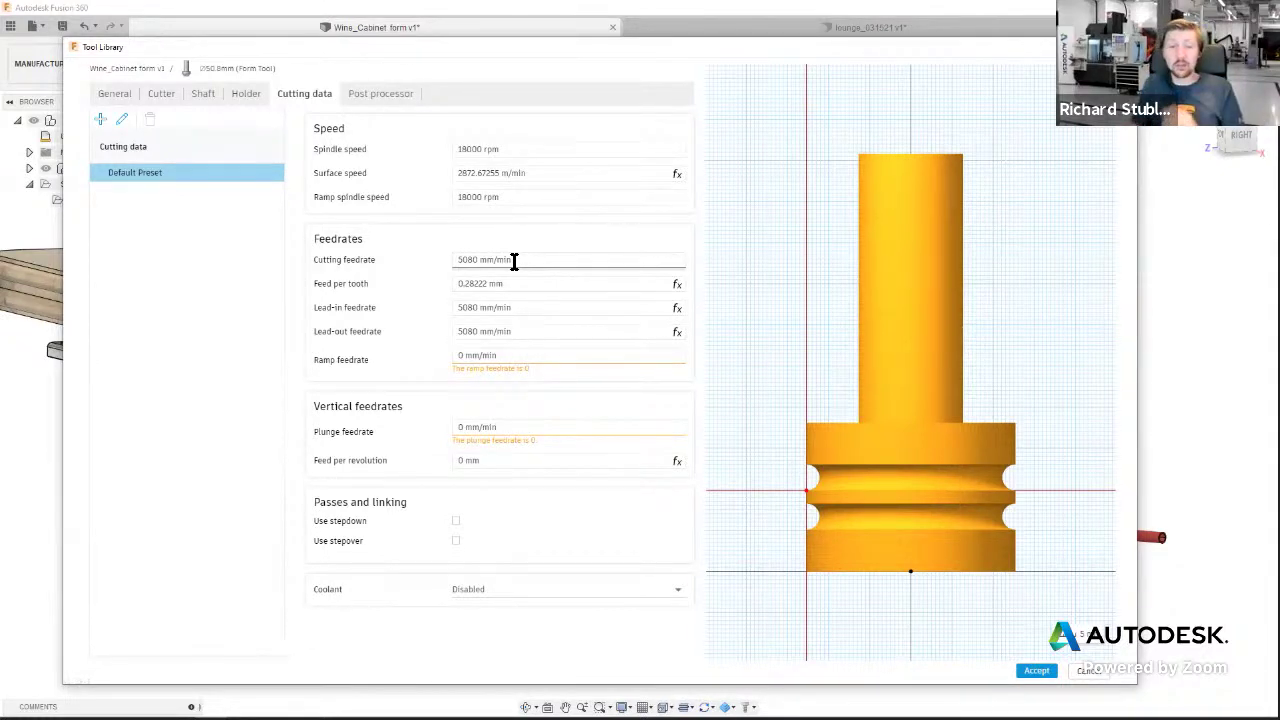
# - Set the form tool's ramp and plunge feedrates to 5080 mm/min, then accept the tool and close the library
pyautogui.click(578, 352)
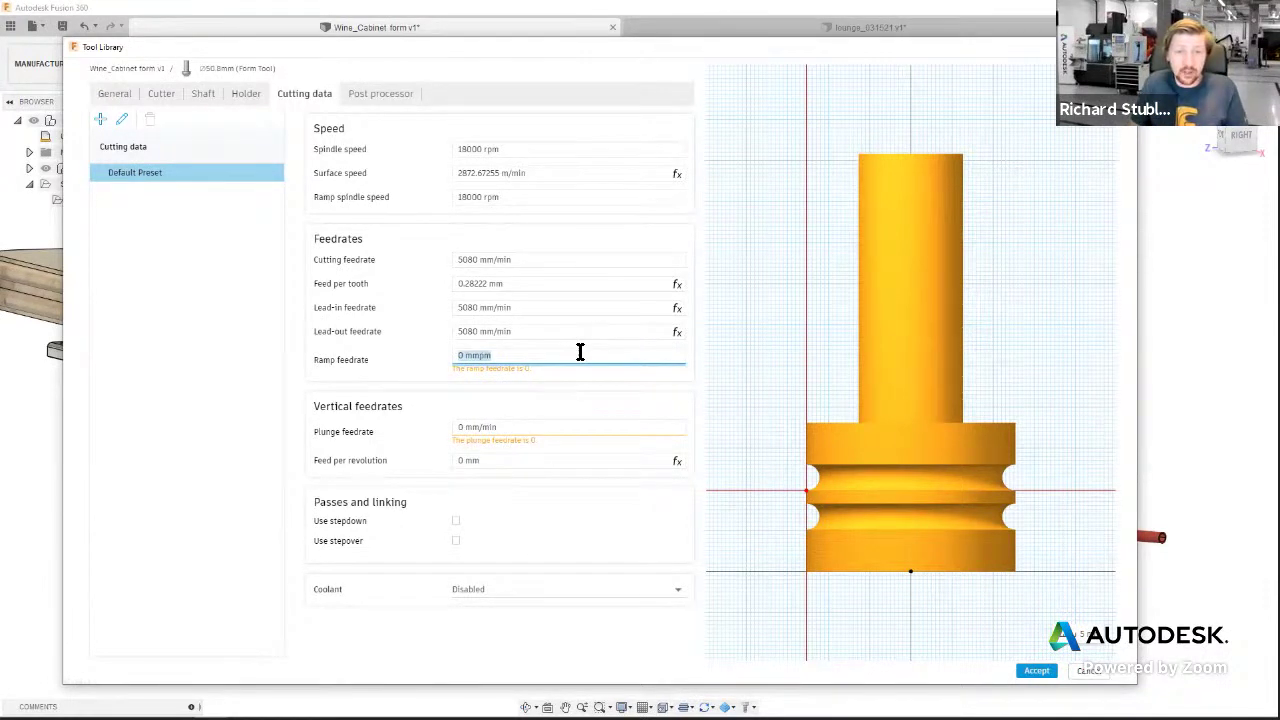
pyautogui.write('50')
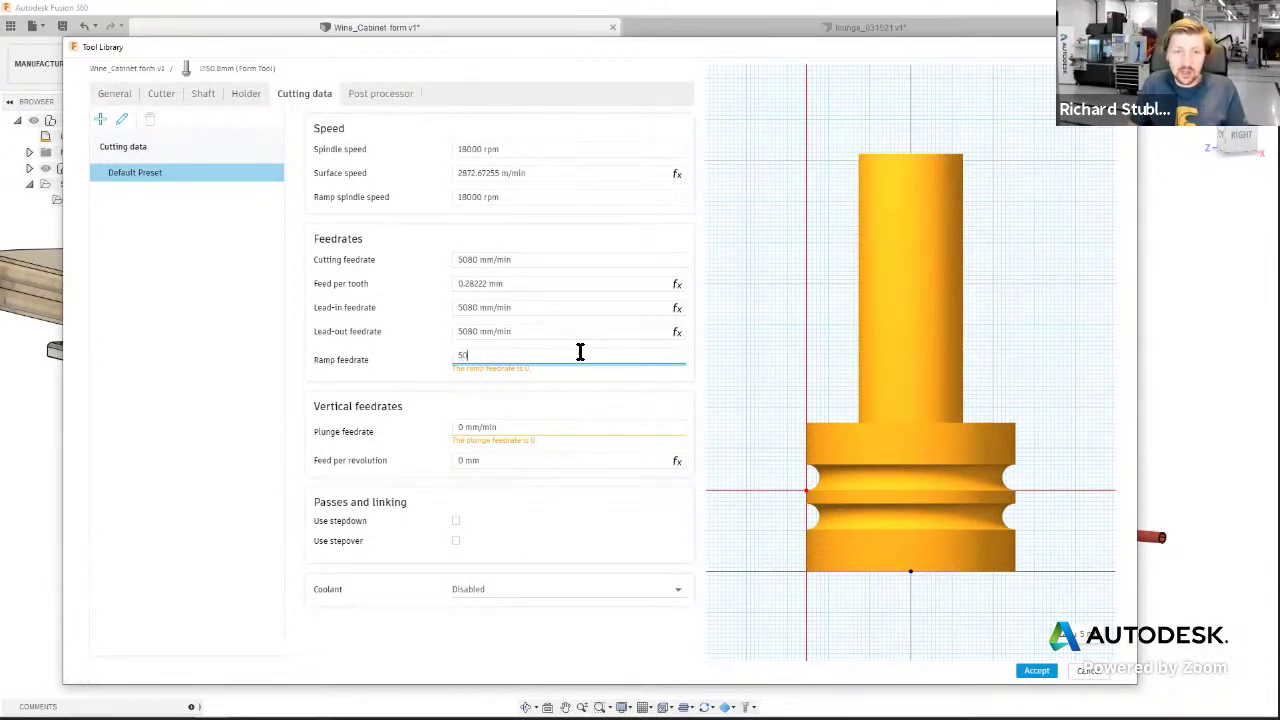
pyautogui.write('80')
pyautogui.click(540, 427)
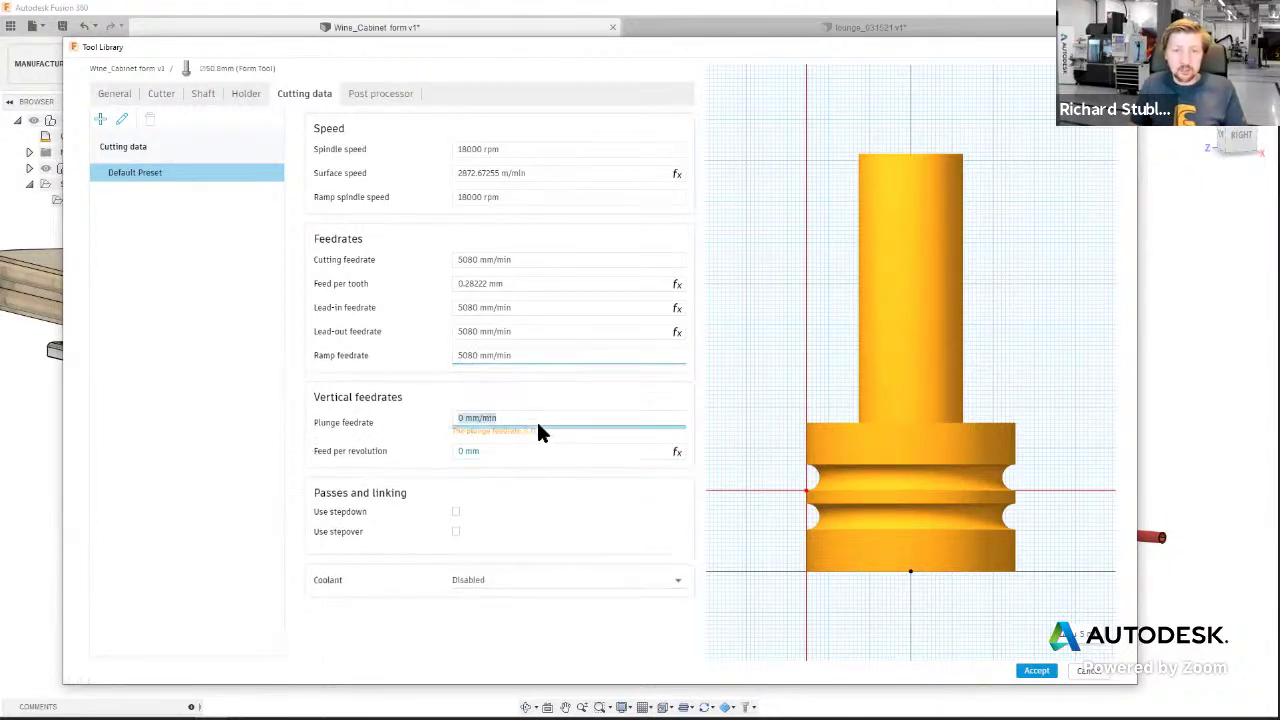
pyautogui.write('5080')
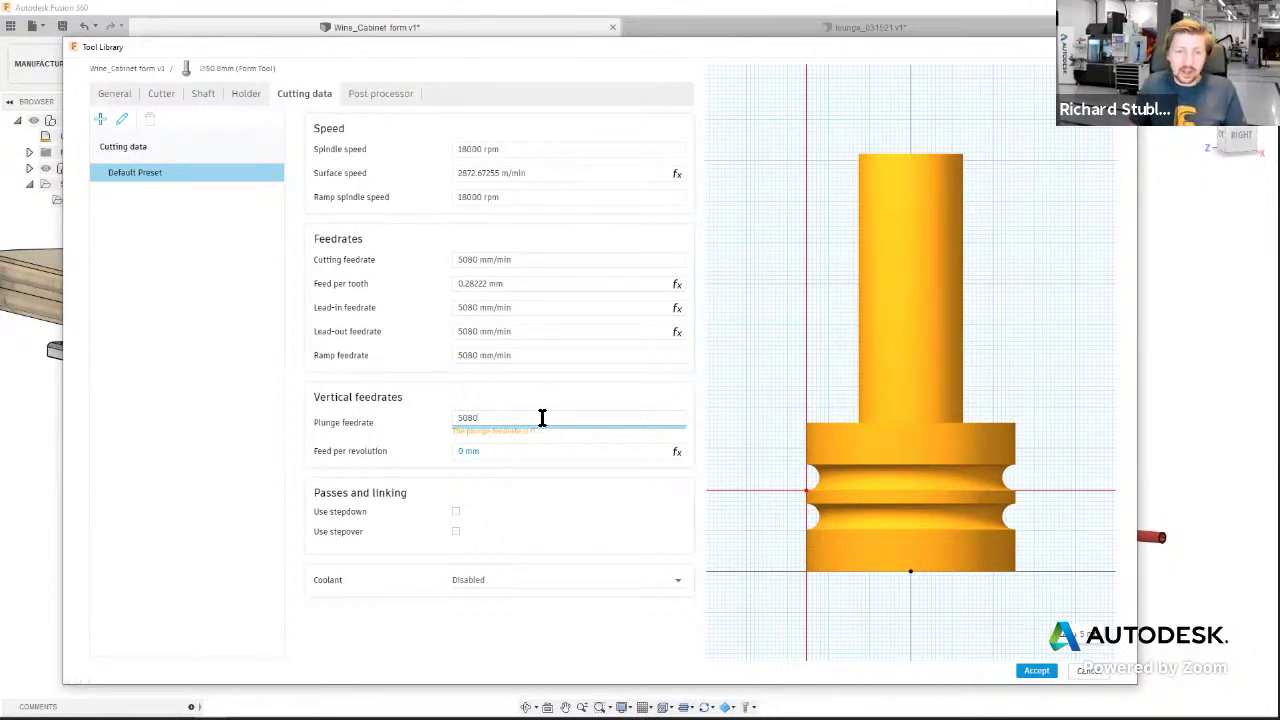
pyautogui.click(546, 360)
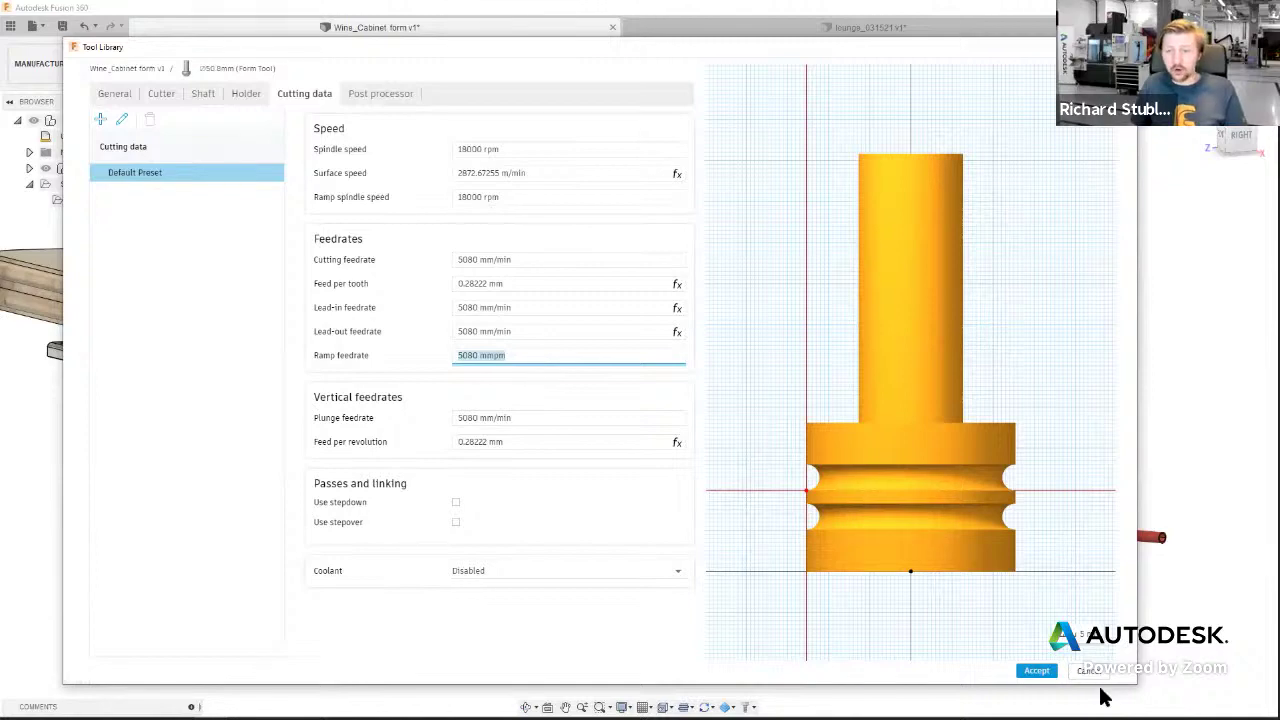
pyautogui.click(1040, 672)
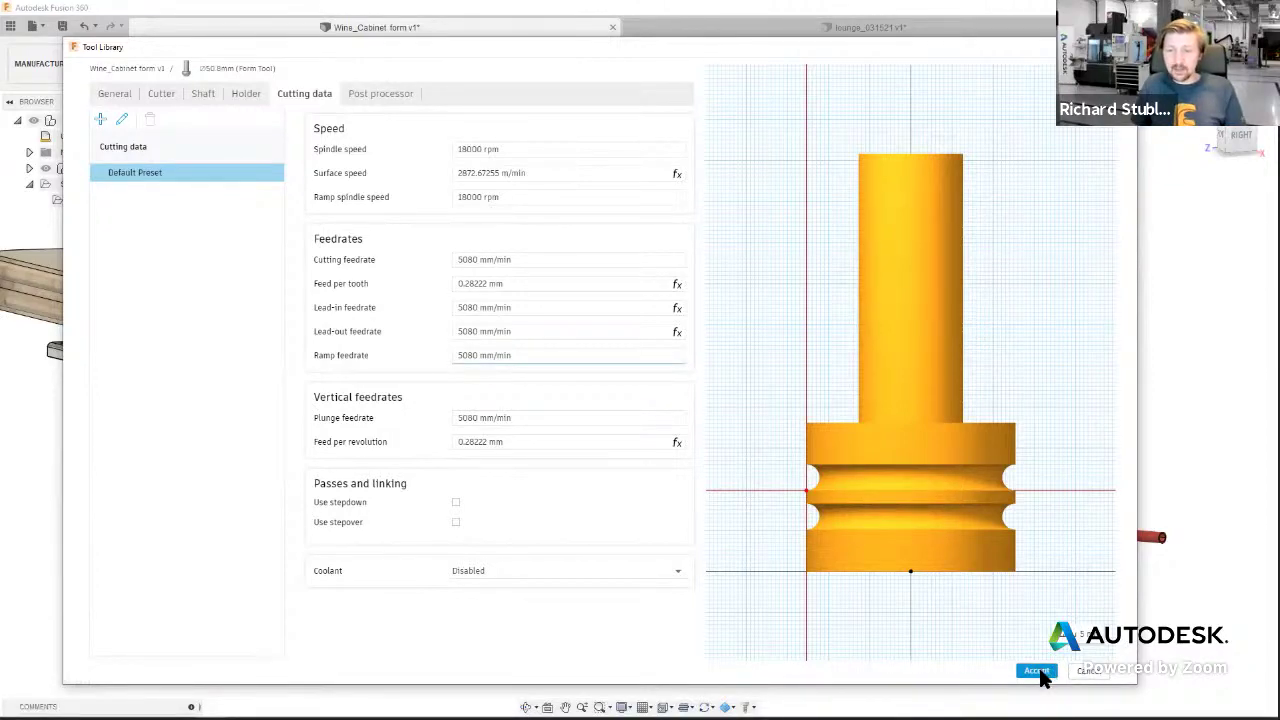
pyautogui.click(1075, 667)
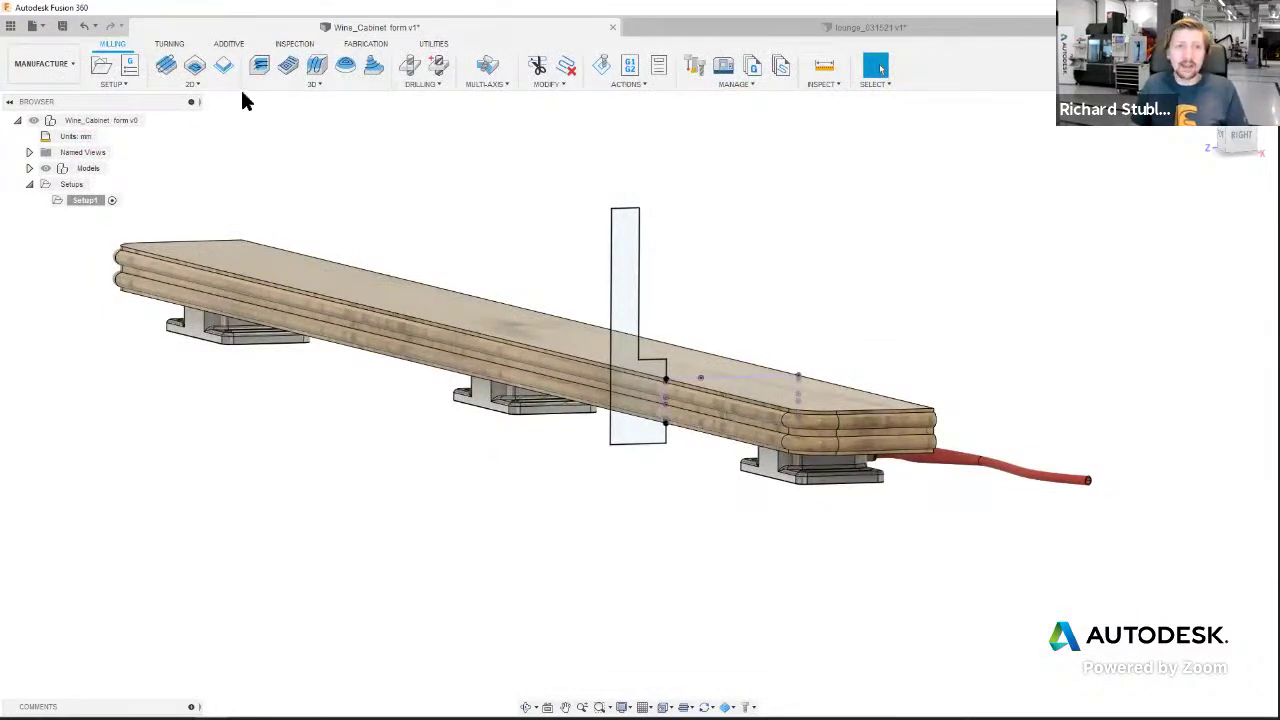
# - Start a 2D Contour operation in Setup1 and assign the 50.8 mm Form Tool to it
pyautogui.click(190, 86)
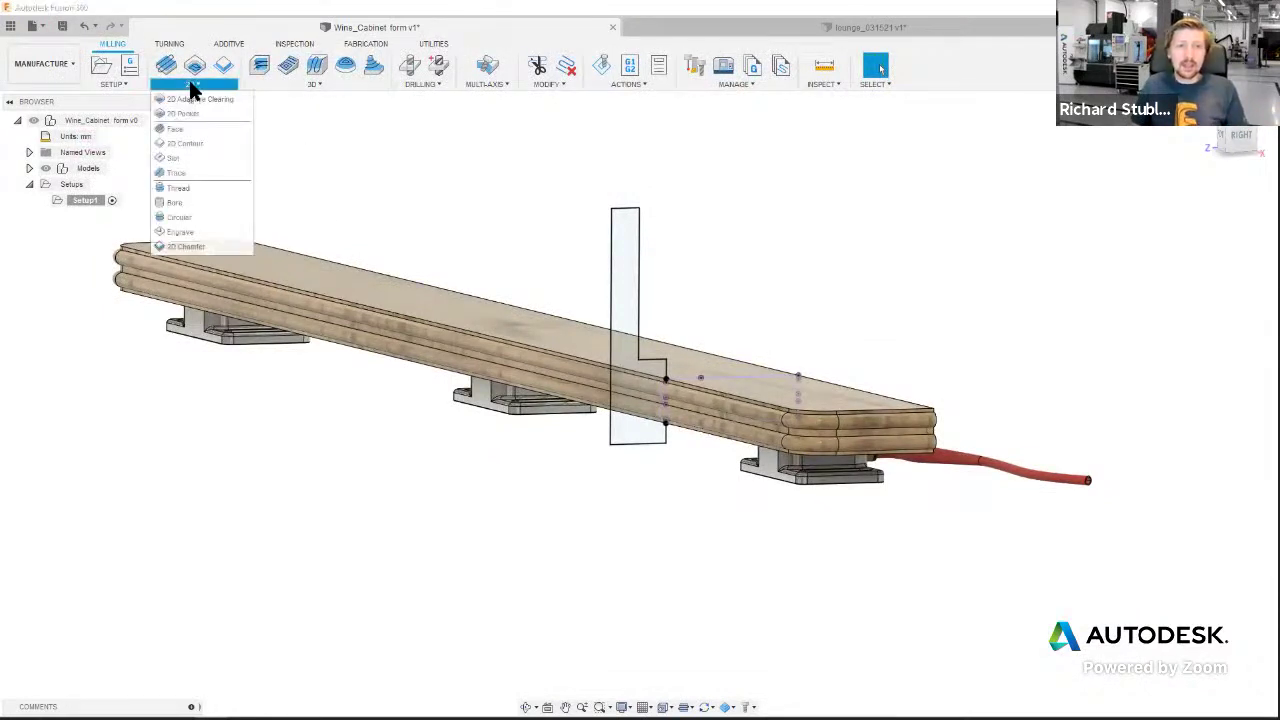
pyautogui.click(191, 147)
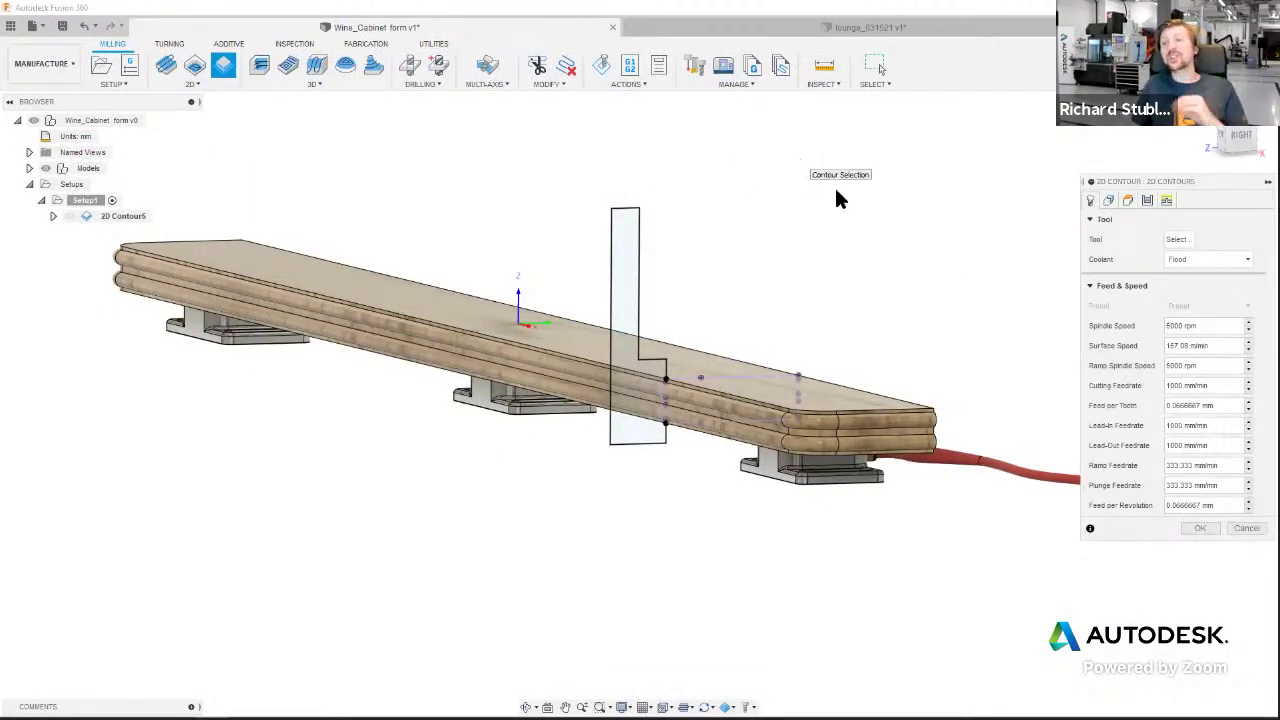
pyautogui.click(1177, 240)
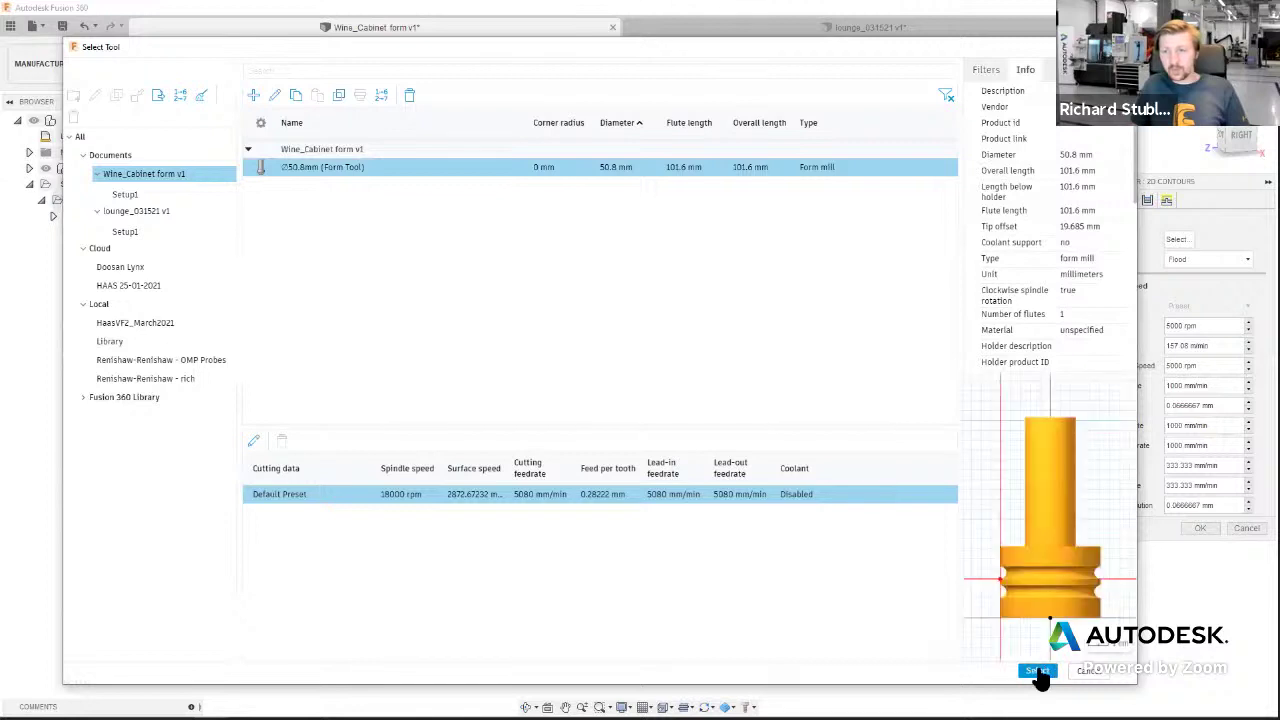
pyautogui.click(1040, 670)
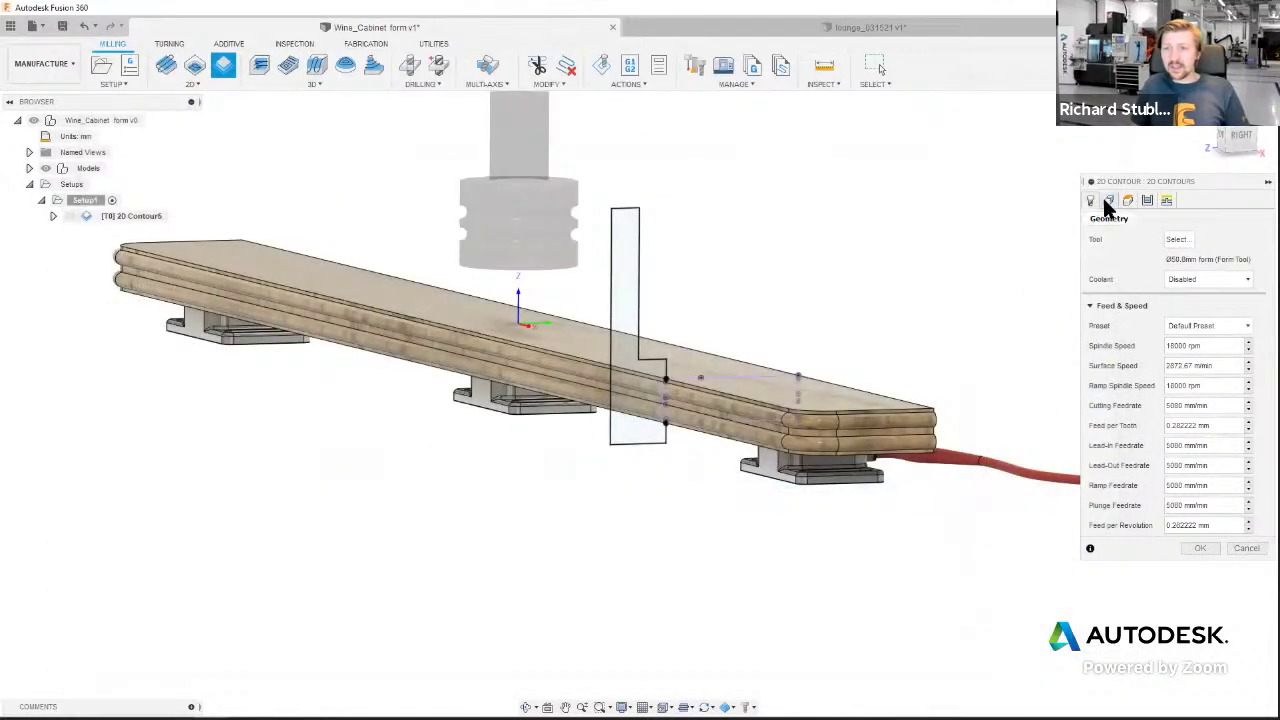
# - Select the groove edges between the two rounded beads as contour geometry, covering one end, its rounded corner and the board's long side
pyautogui.click(1108, 200)
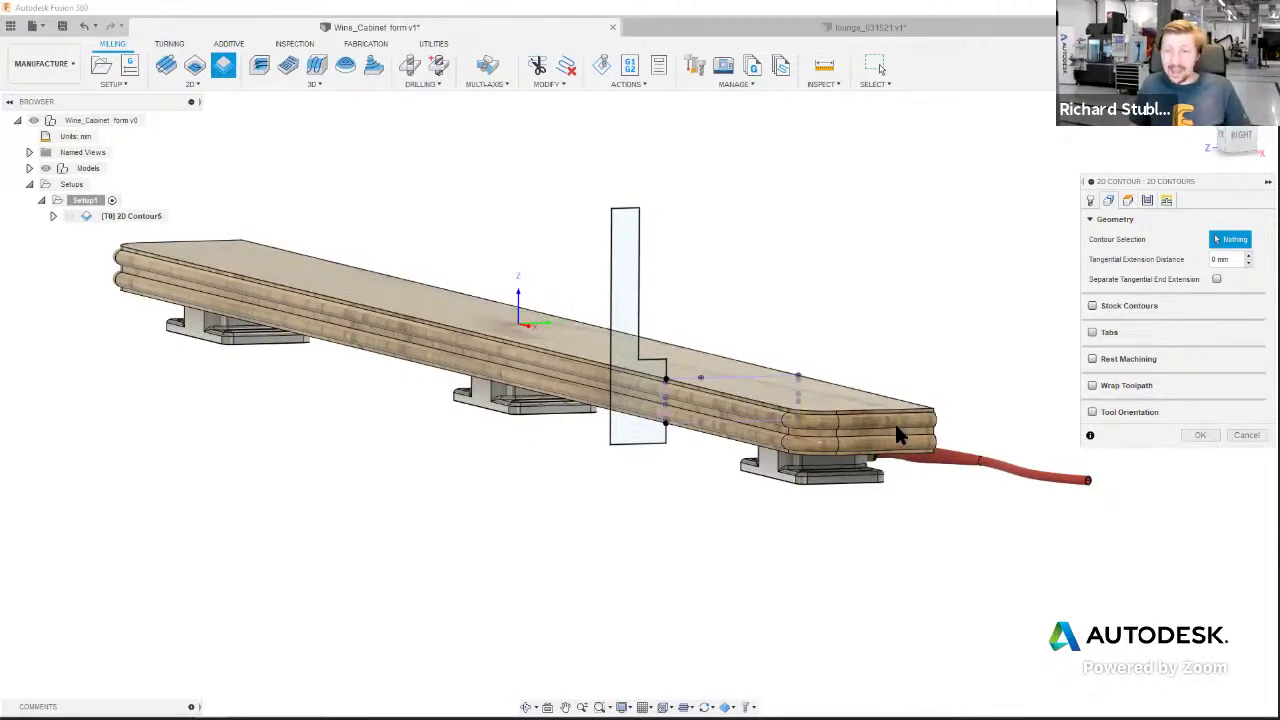
pyautogui.scroll(5, 897, 435)
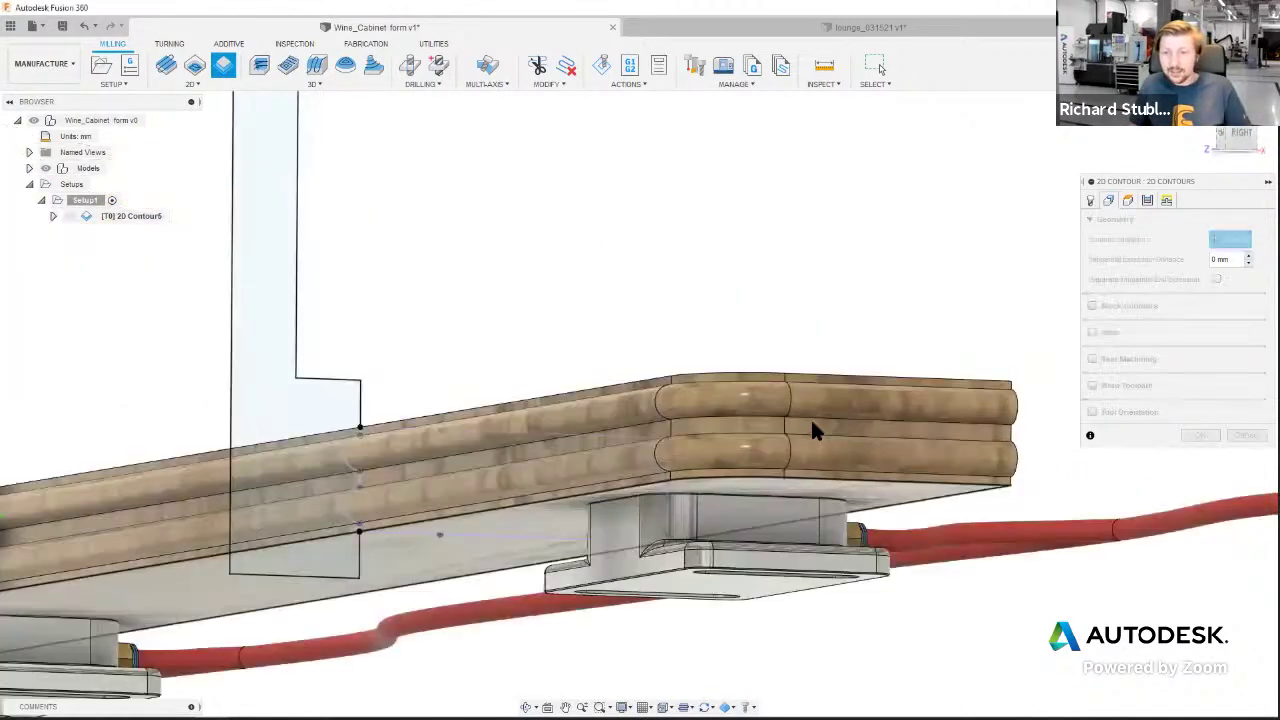
pyautogui.scroll(3, 810, 425)
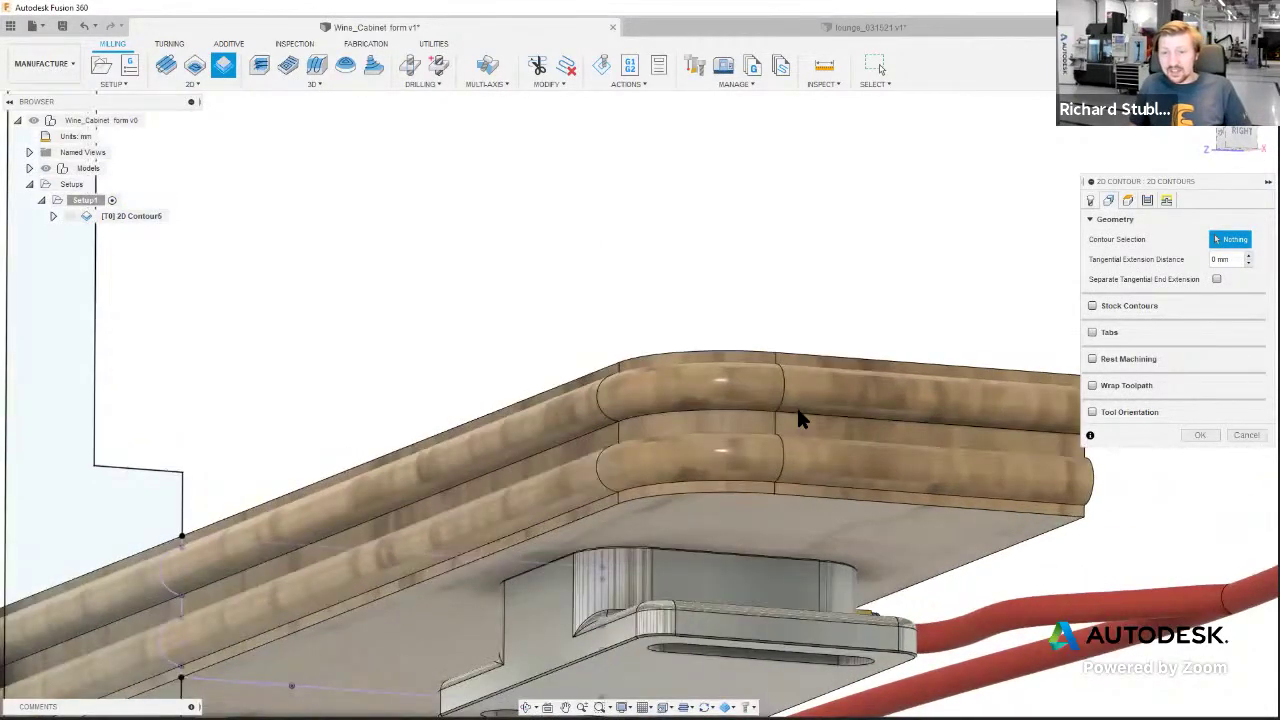
pyautogui.click(799, 416)
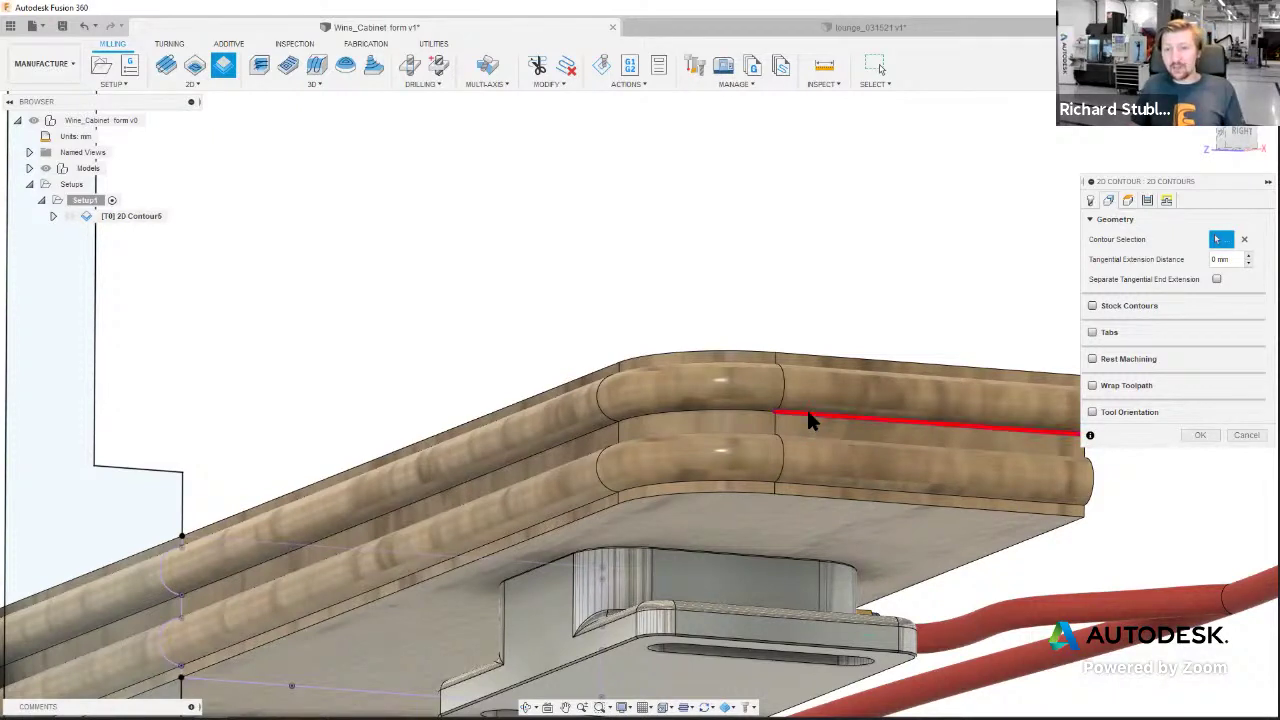
pyautogui.moveTo(806, 407)
pyautogui.click(643, 425)
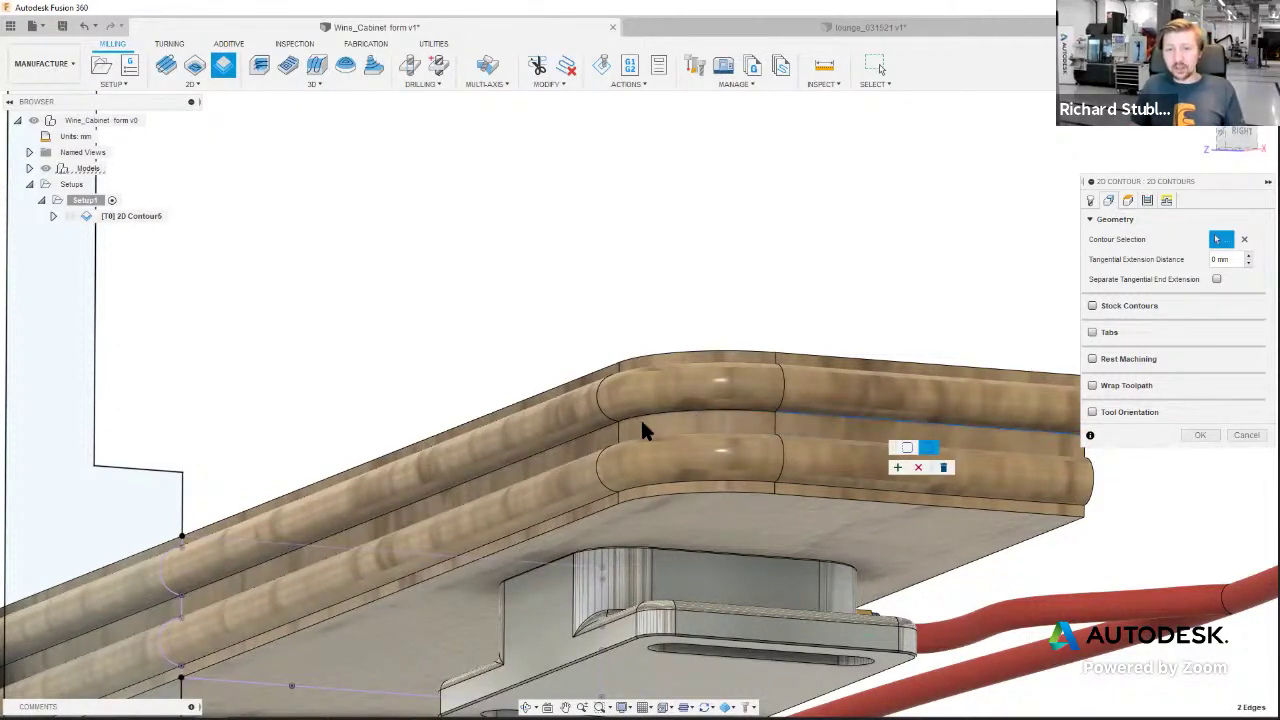
pyautogui.click(592, 424)
# - Extend the contour chain with the groove edge along the board's far end, accept the chain and generate the 2D Contour toolpath
pyautogui.scroll(-1, 588, 398)
pyautogui.scroll(-10, 588, 398)
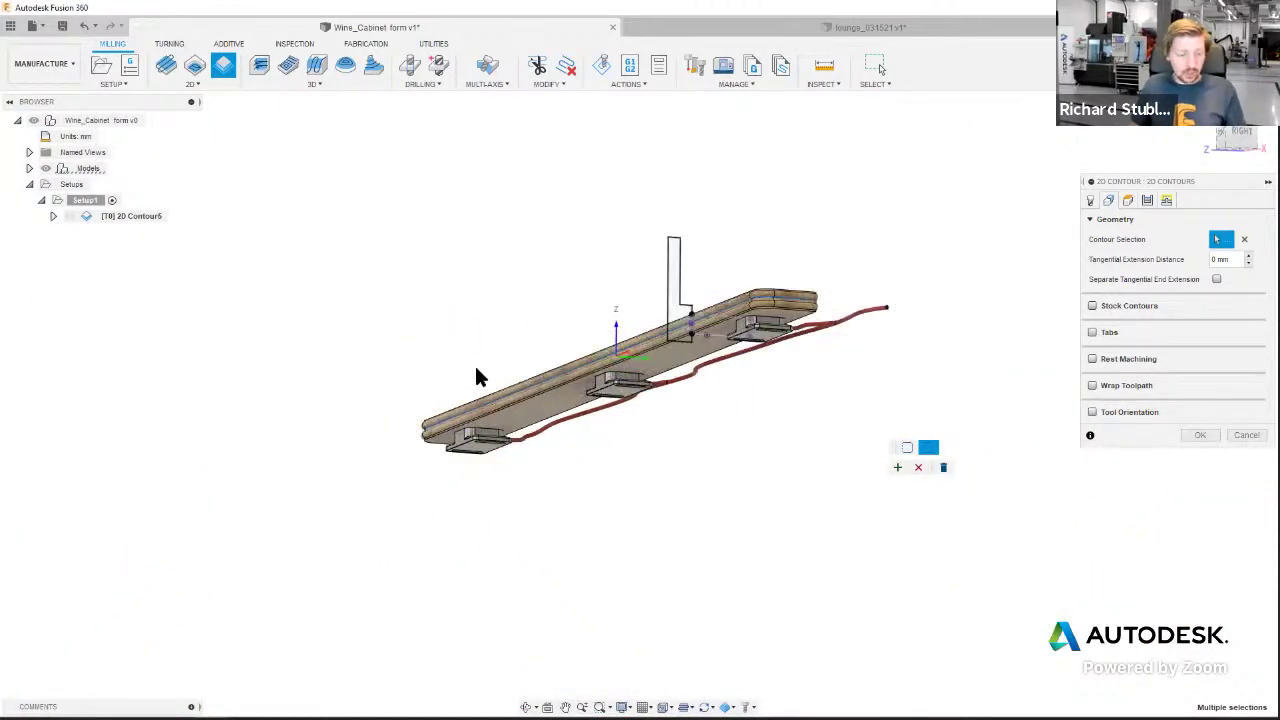
pyautogui.keyDown('shift'); pyautogui.moveTo(477, 374); pyautogui.dragTo(420, 380, button='middle'); pyautogui.keyUp('shift')
pyautogui.scroll(3, 364, 390)
pyautogui.scroll(6, 366, 383)
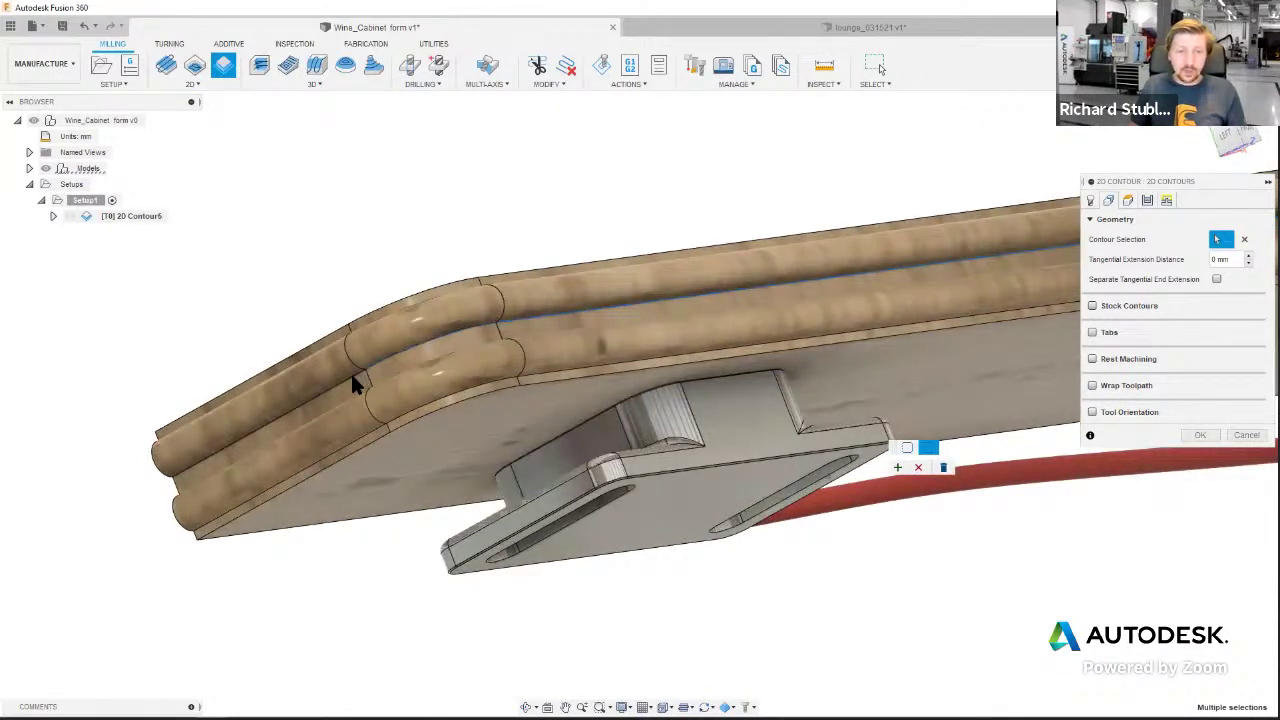
pyautogui.click(351, 374)
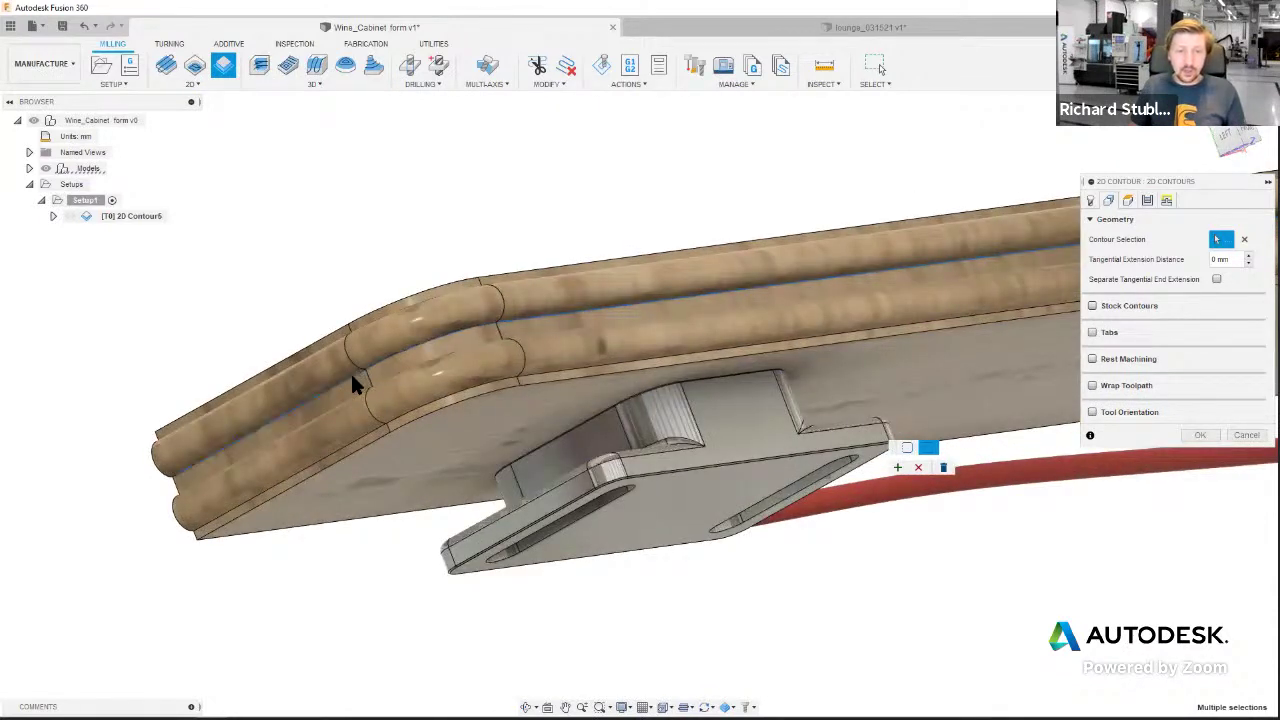
pyautogui.click(898, 468)
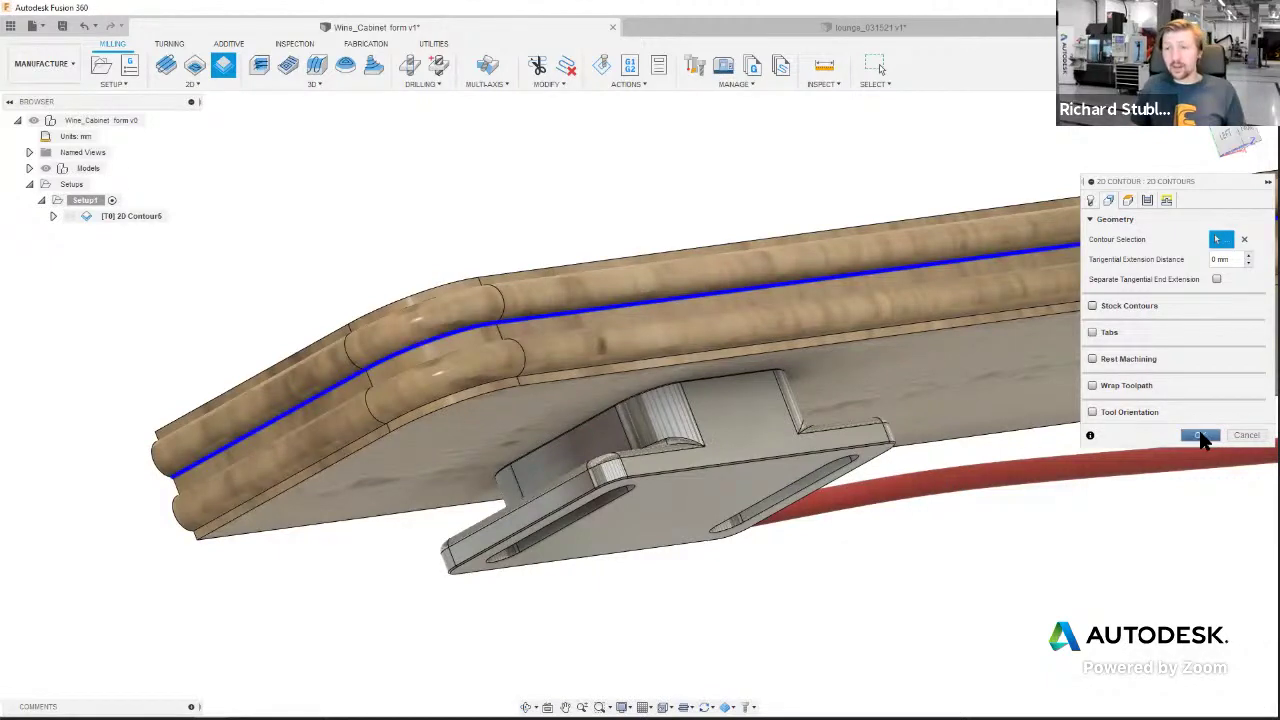
pyautogui.click(1199, 437)
# - Simulate the form tool's 2D Contour toolpath with stock removal around the board, then close the simulation
pyautogui.scroll(-5, 838, 240)
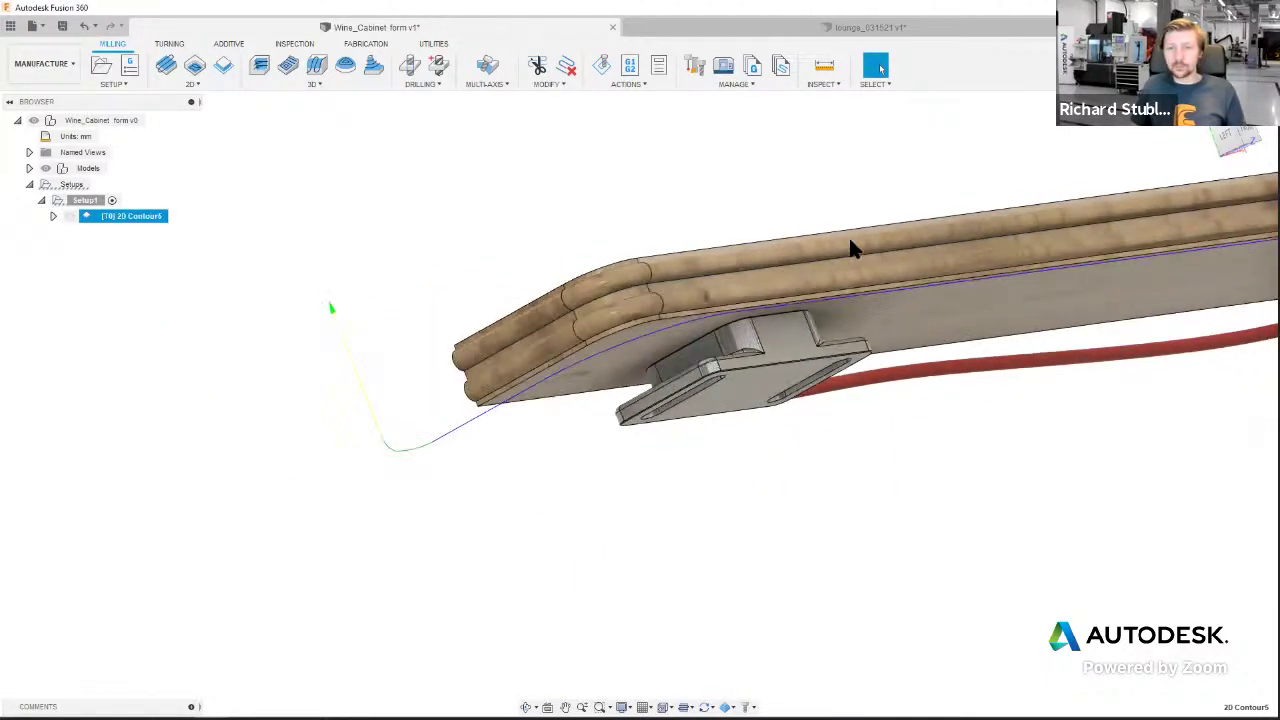
pyautogui.scroll(-2, 852, 248)
pyautogui.keyDown('shift'); pyautogui.moveTo(1049, 331); pyautogui.dragTo(602, 438, button='middle'); pyautogui.keyUp('shift')
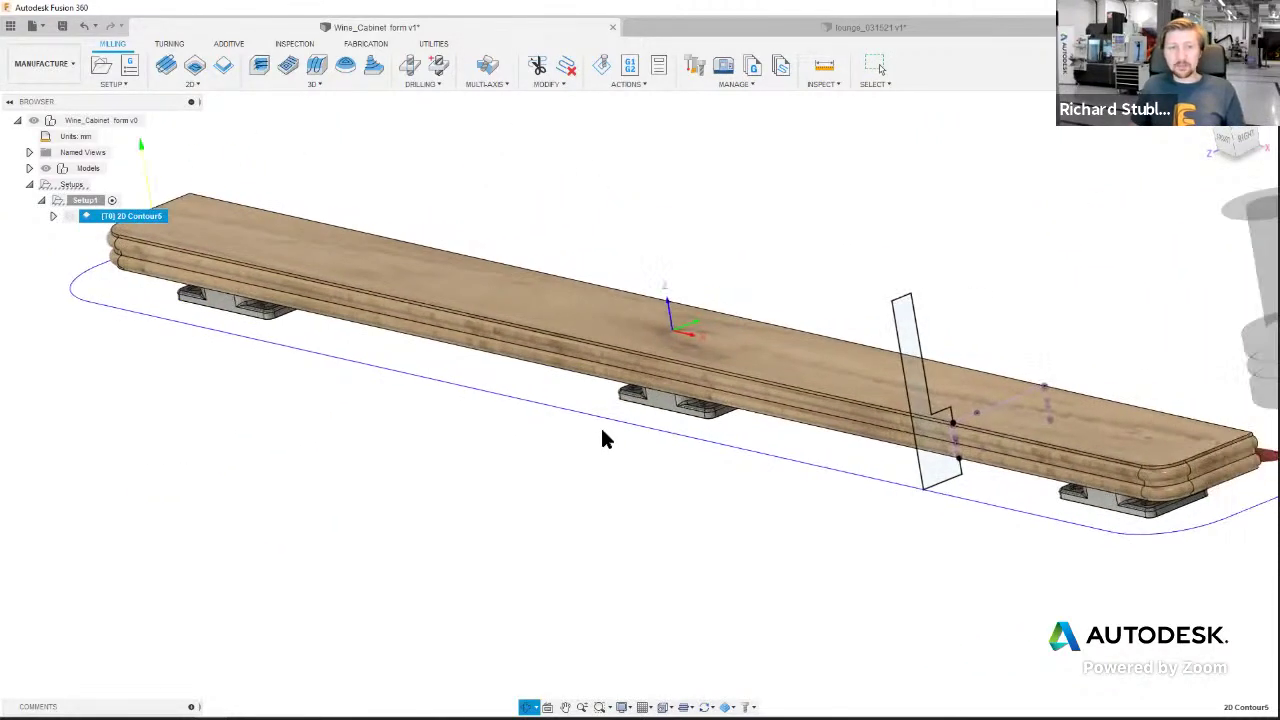
pyautogui.scroll(-4, 604, 432)
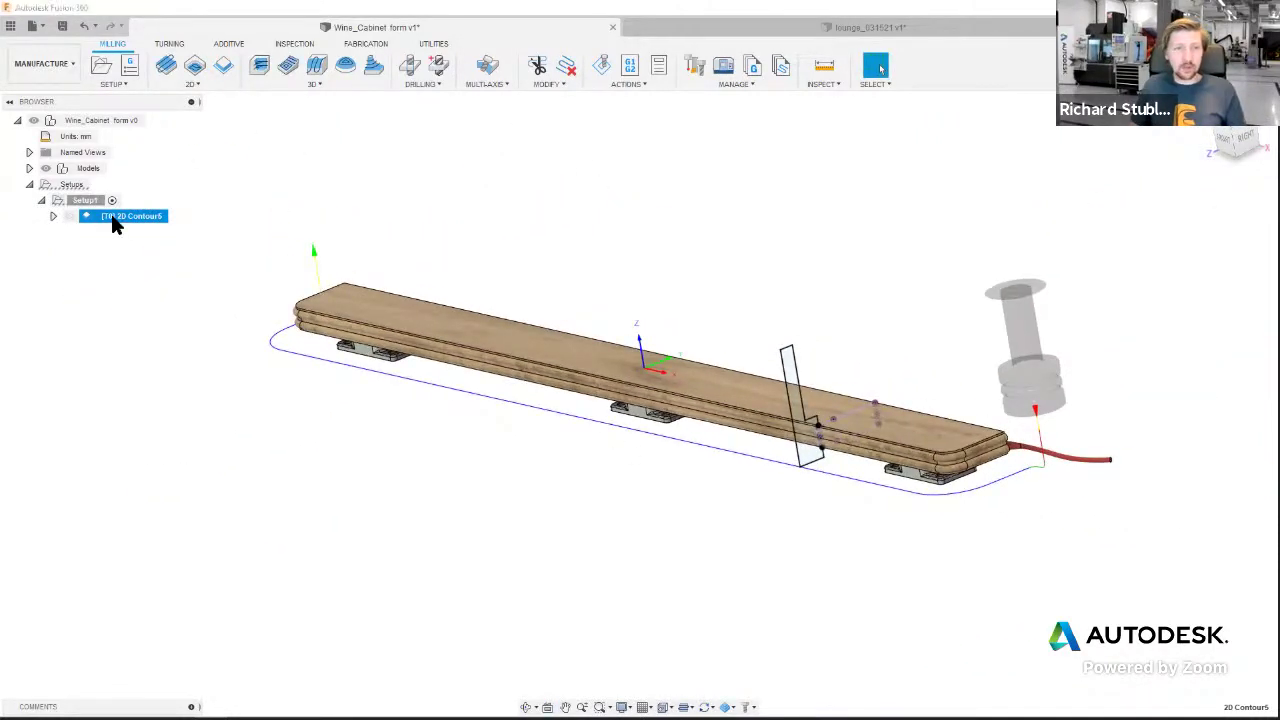
pyautogui.rightClick(112, 219)
pyautogui.click(160, 305)
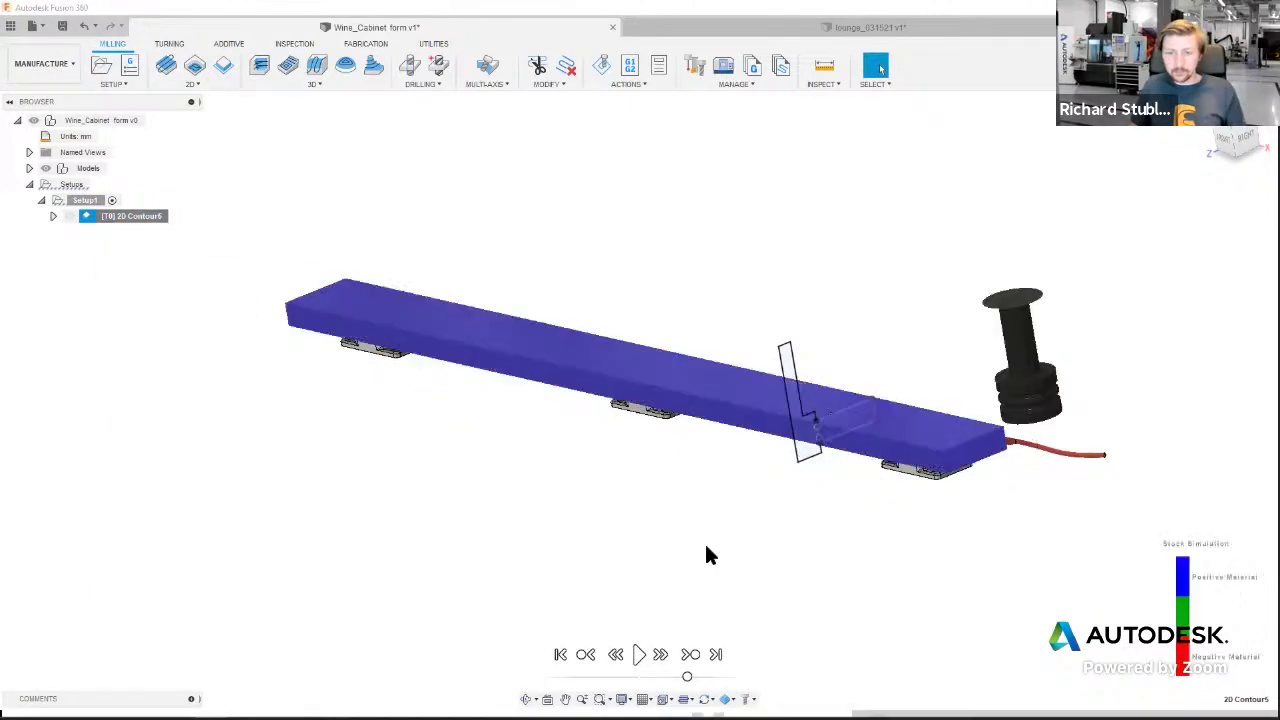
pyautogui.click(638, 654)
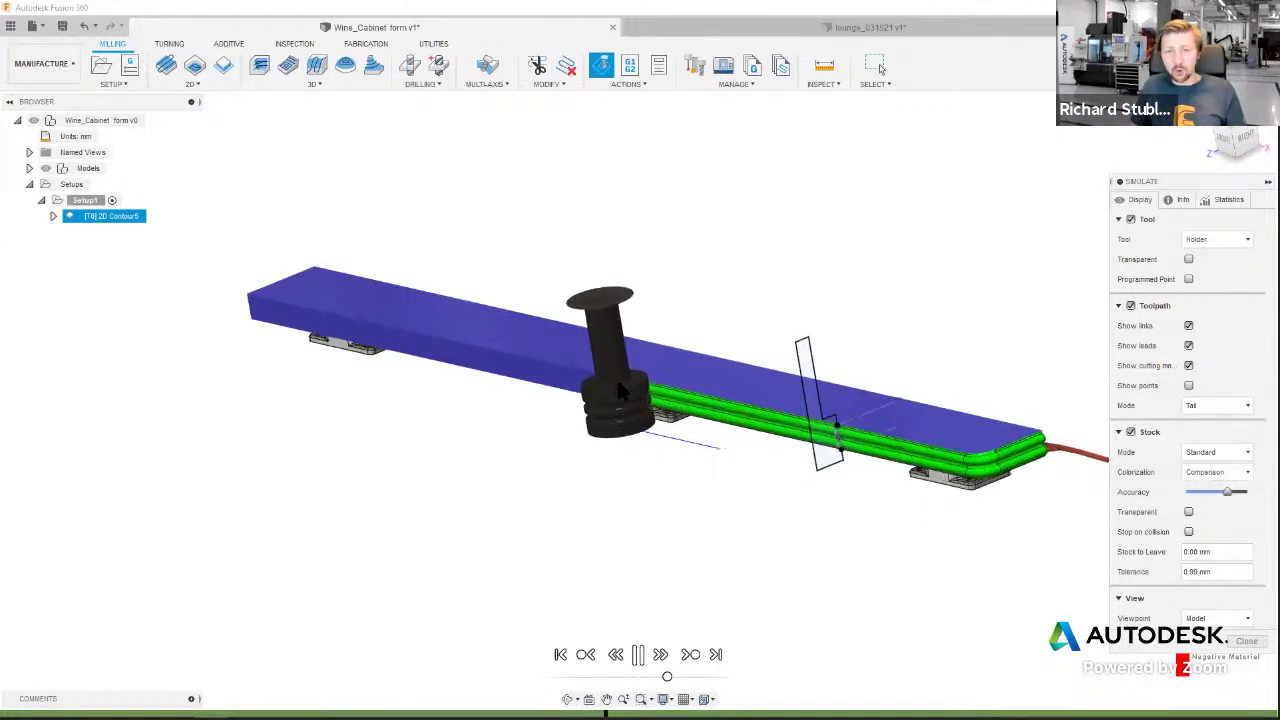
pyautogui.scroll(3, 640, 395)
pyautogui.moveTo(584, 430)
pyautogui.keyDown('shift'); pyautogui.mouseDown(button='middle')
pyautogui.moveTo(574, 411)
pyautogui.moveTo(585, 425)
pyautogui.mouseUp(button='middle'); pyautogui.keyUp('shift')
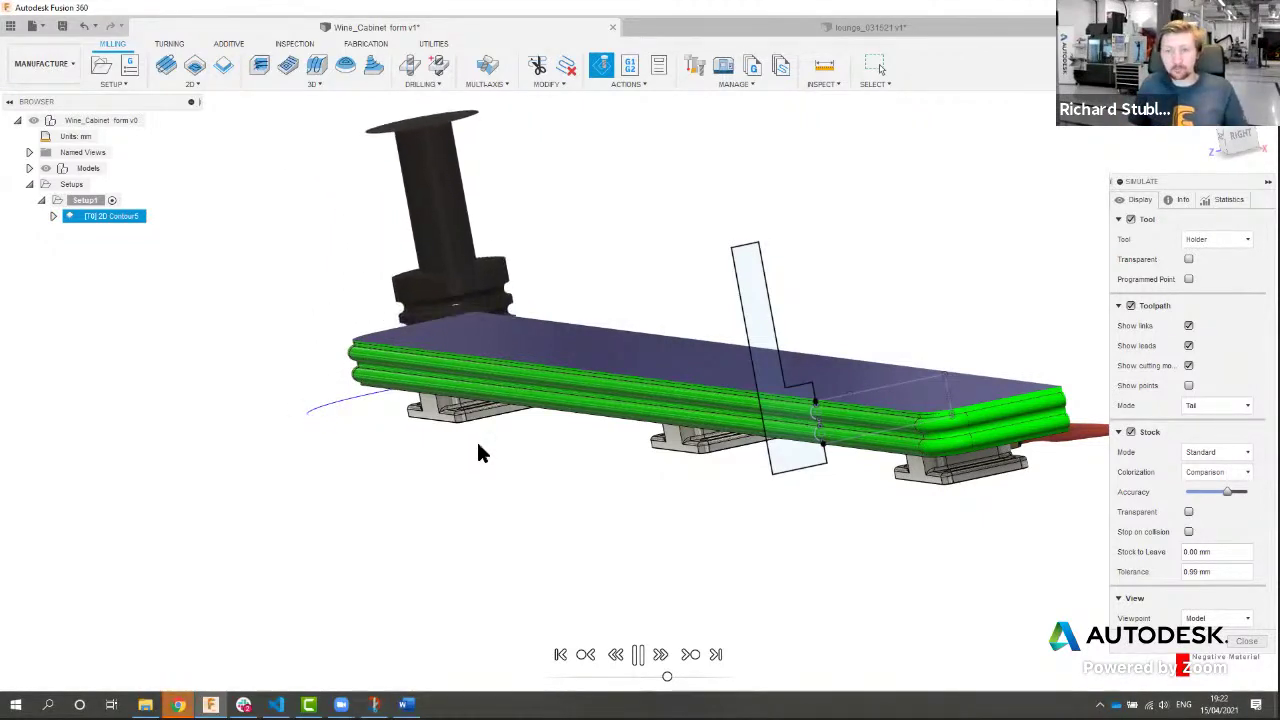
pyautogui.click(1245, 641)
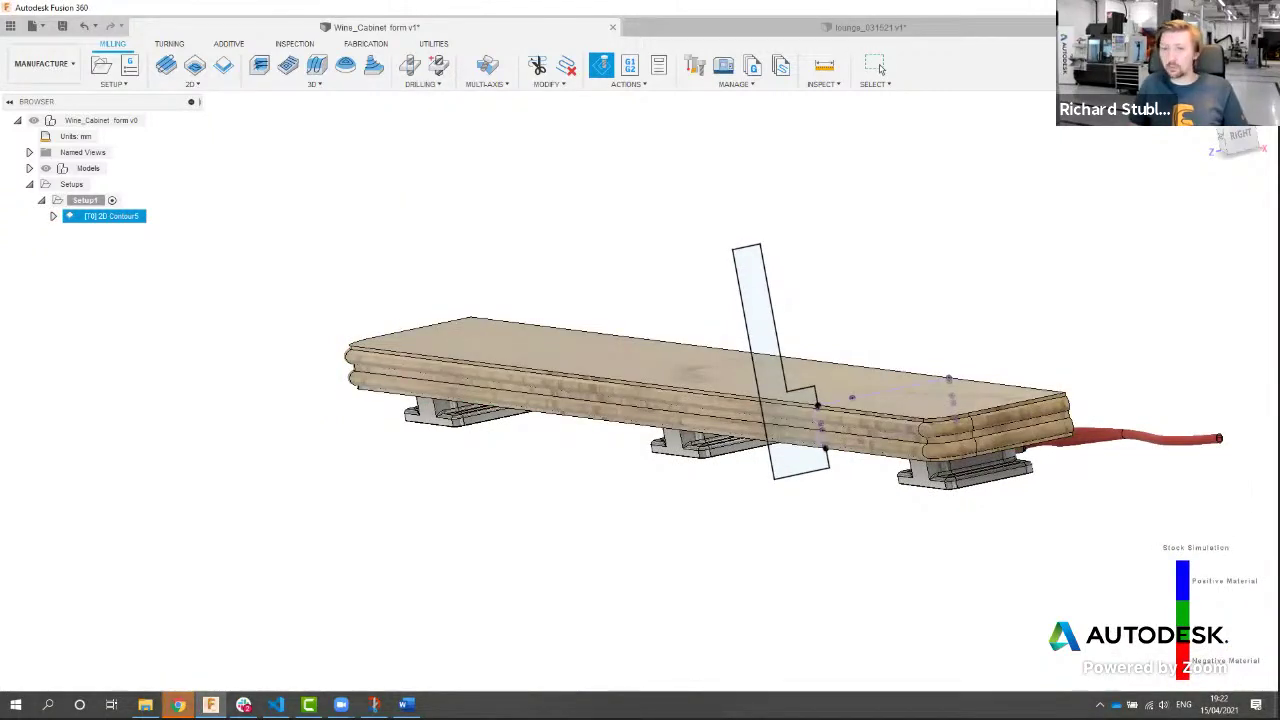
pyautogui.press('Escape')
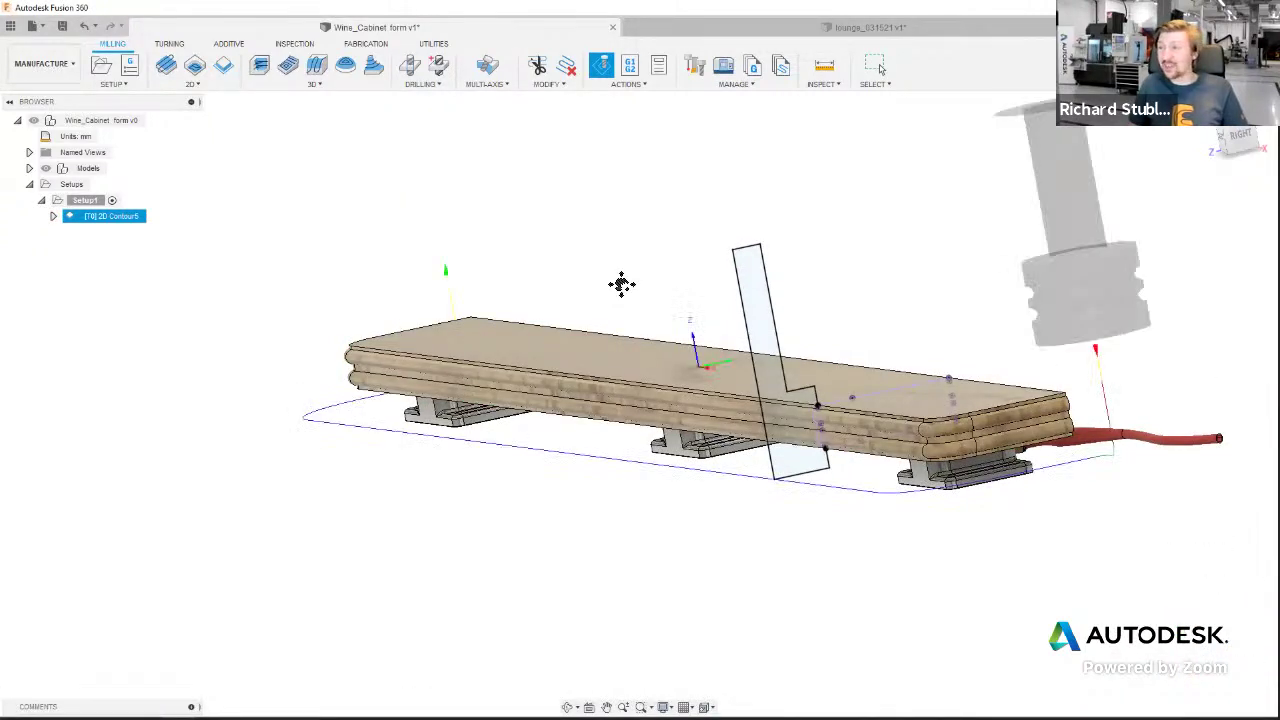
# - Switch to the lounge_031521 v1 document and show the Stock component around the chair leg frame
pyautogui.scroll(-2, 620, 283)
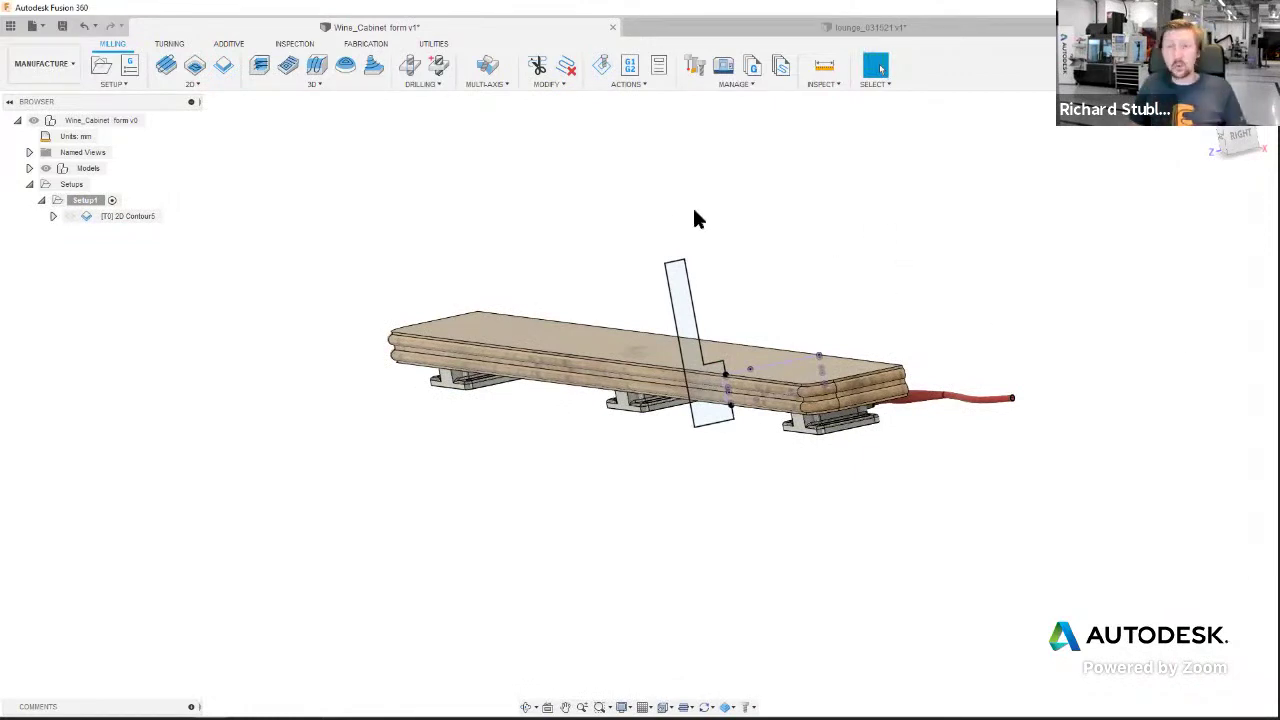
pyautogui.click(700, 33)
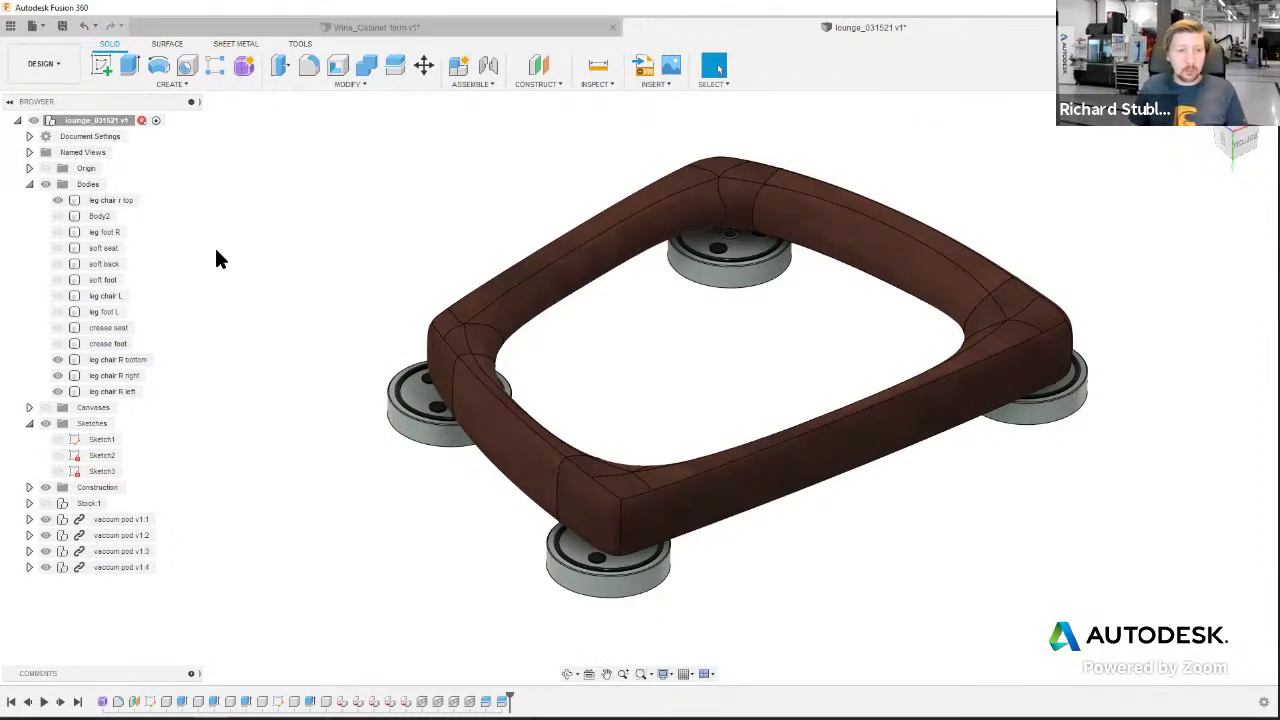
pyautogui.click(45, 503)
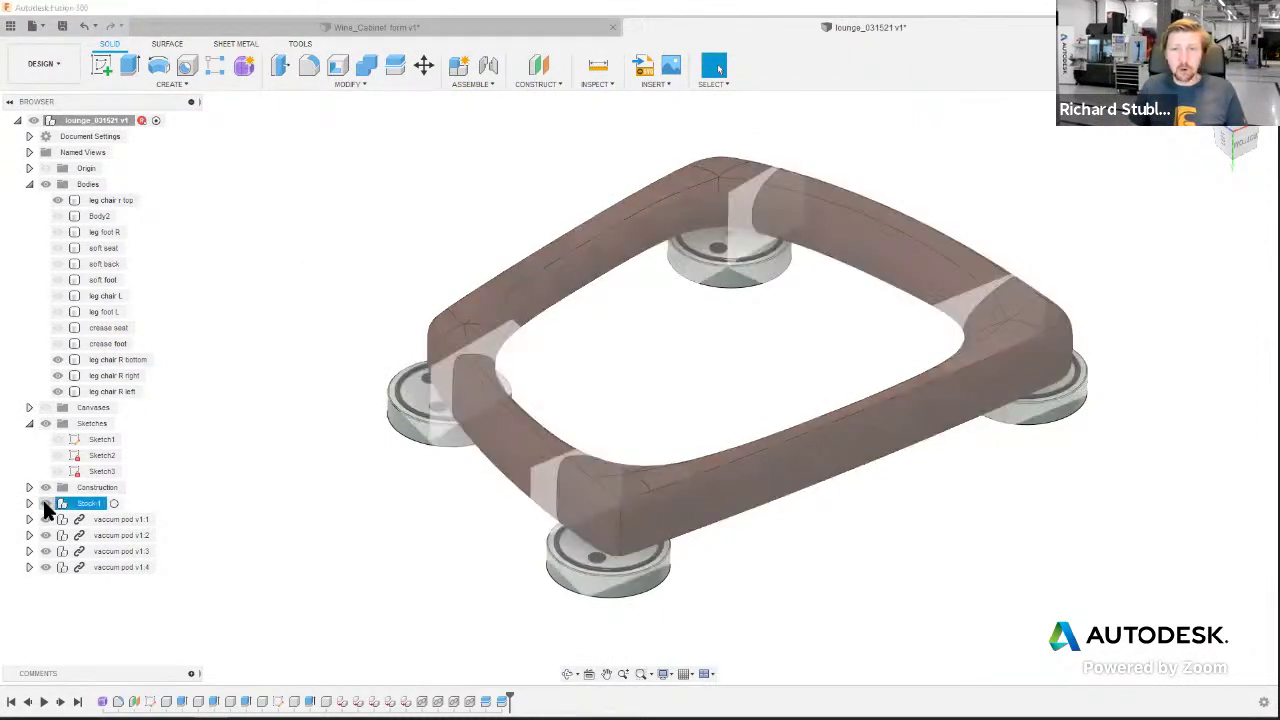
pyautogui.scroll(-1, 318, 279)
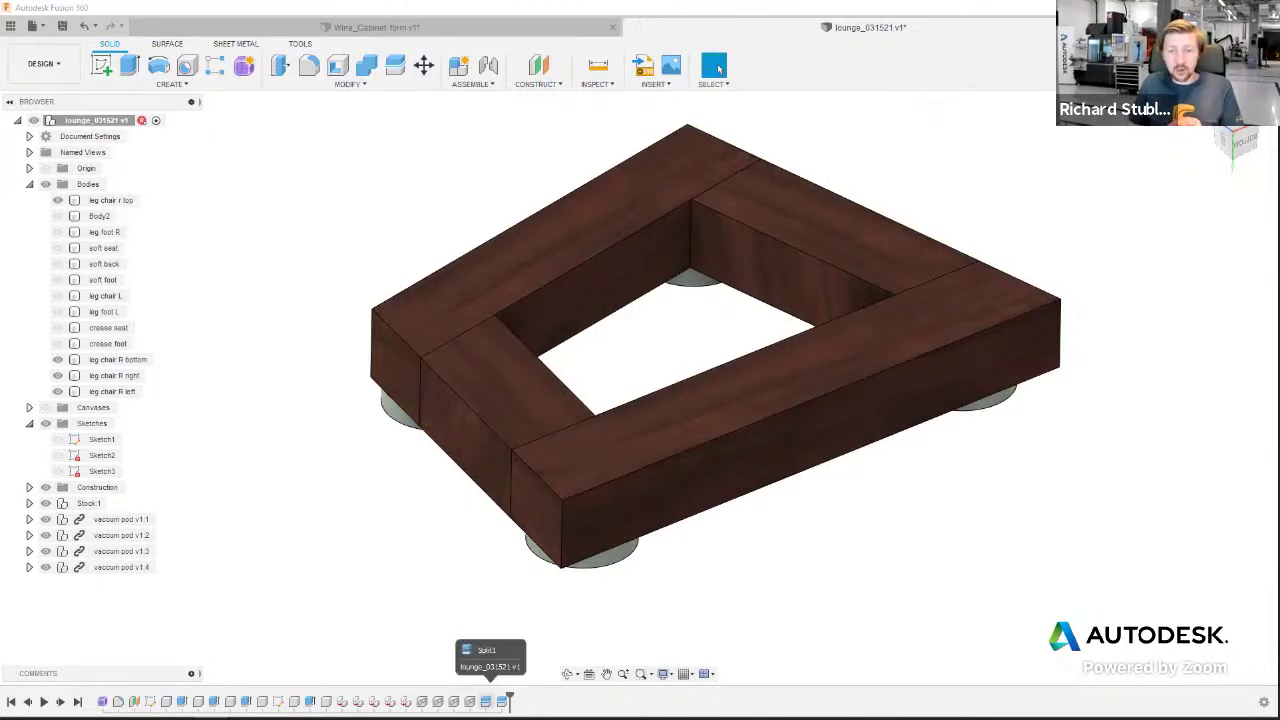
# - Open the Split1 feature to examine its body and splitting tool, cancel the edit and hide the Stock component
pyautogui.doubleClick(485, 701)
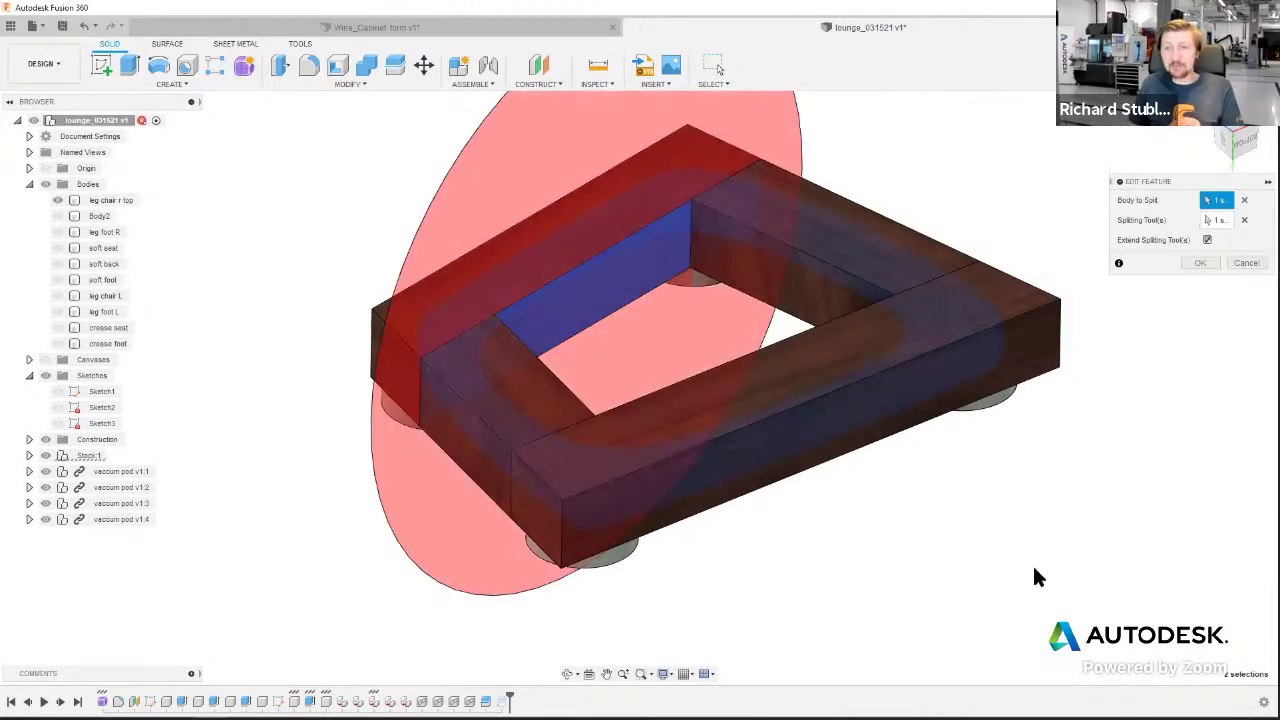
pyautogui.click(1246, 263)
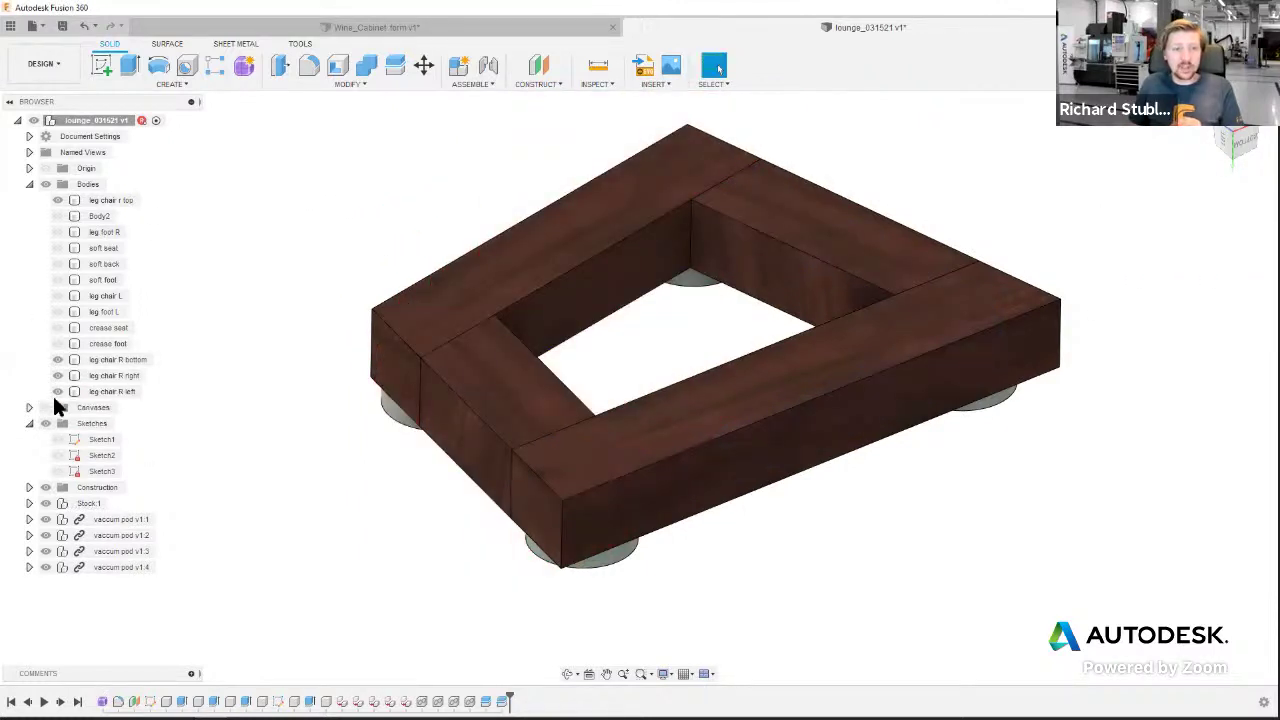
pyautogui.click(45, 503)
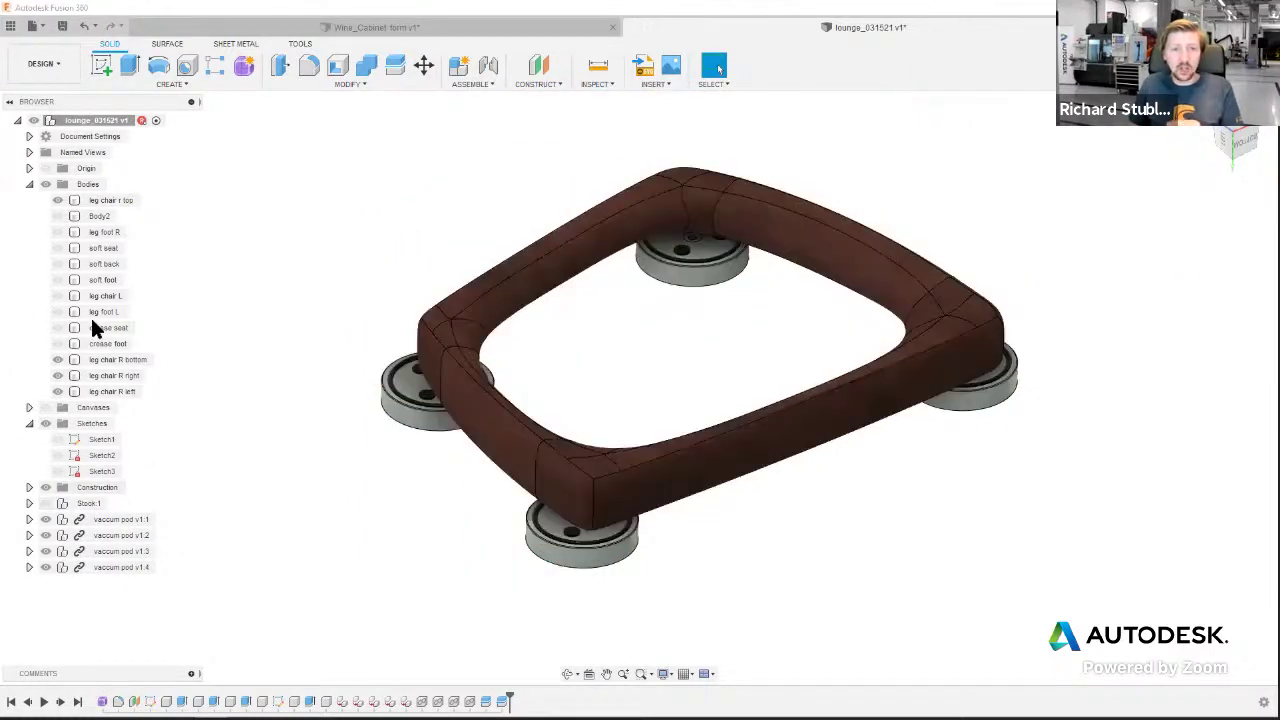
# - Toggle the visibility of the leg chair R right, left and bottom bodies to examine the frame's separate pieces, leaving all of them shown
pyautogui.click(57, 376)
pyautogui.click(57, 391)
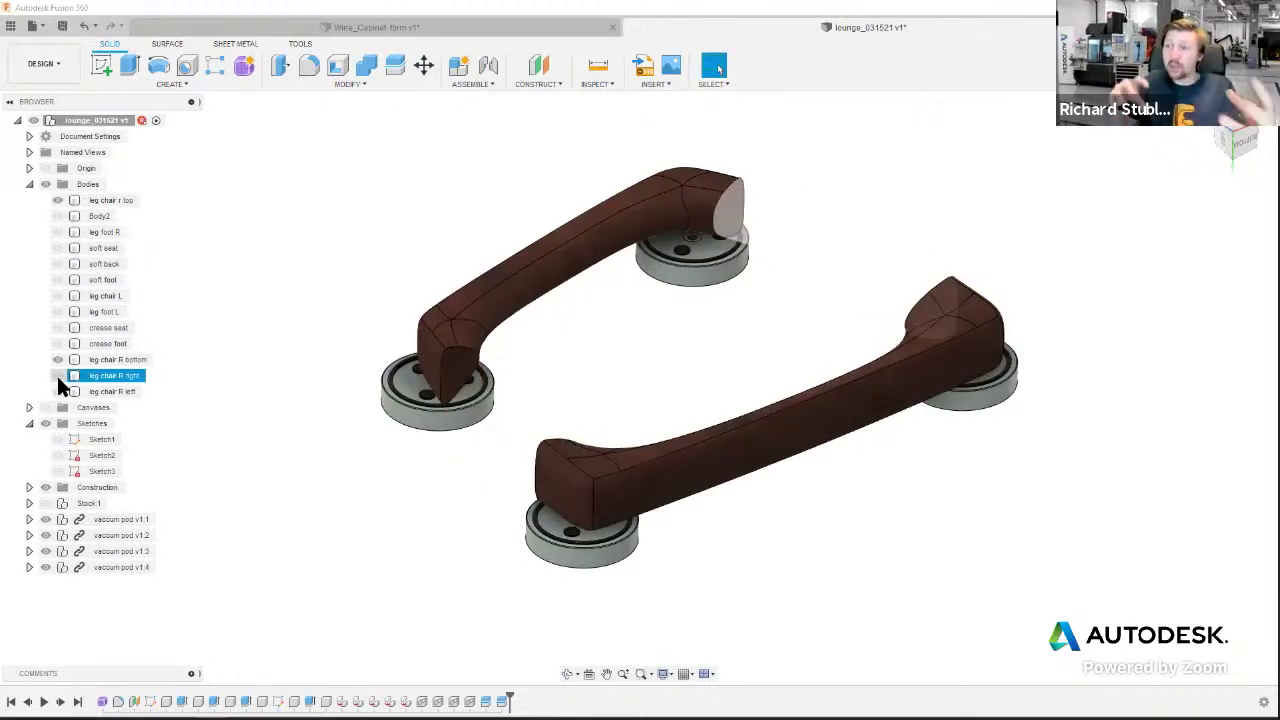
pyautogui.click(57, 376)
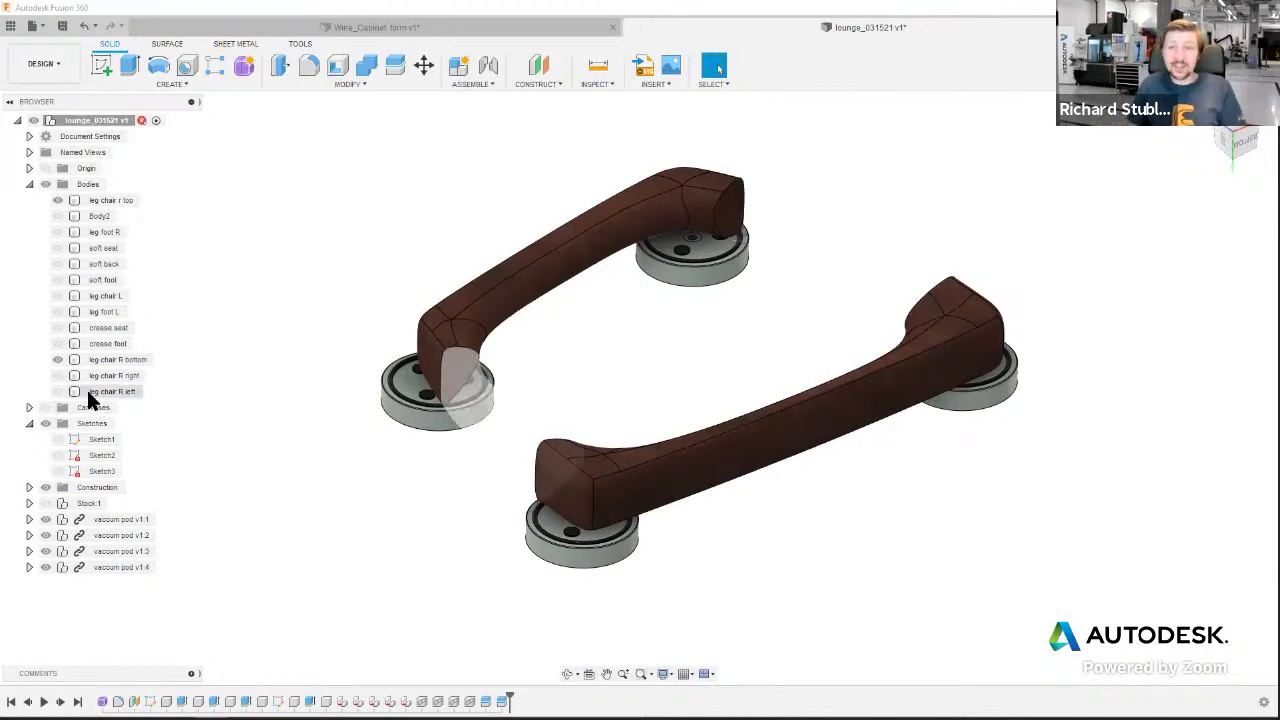
pyautogui.click(57, 391)
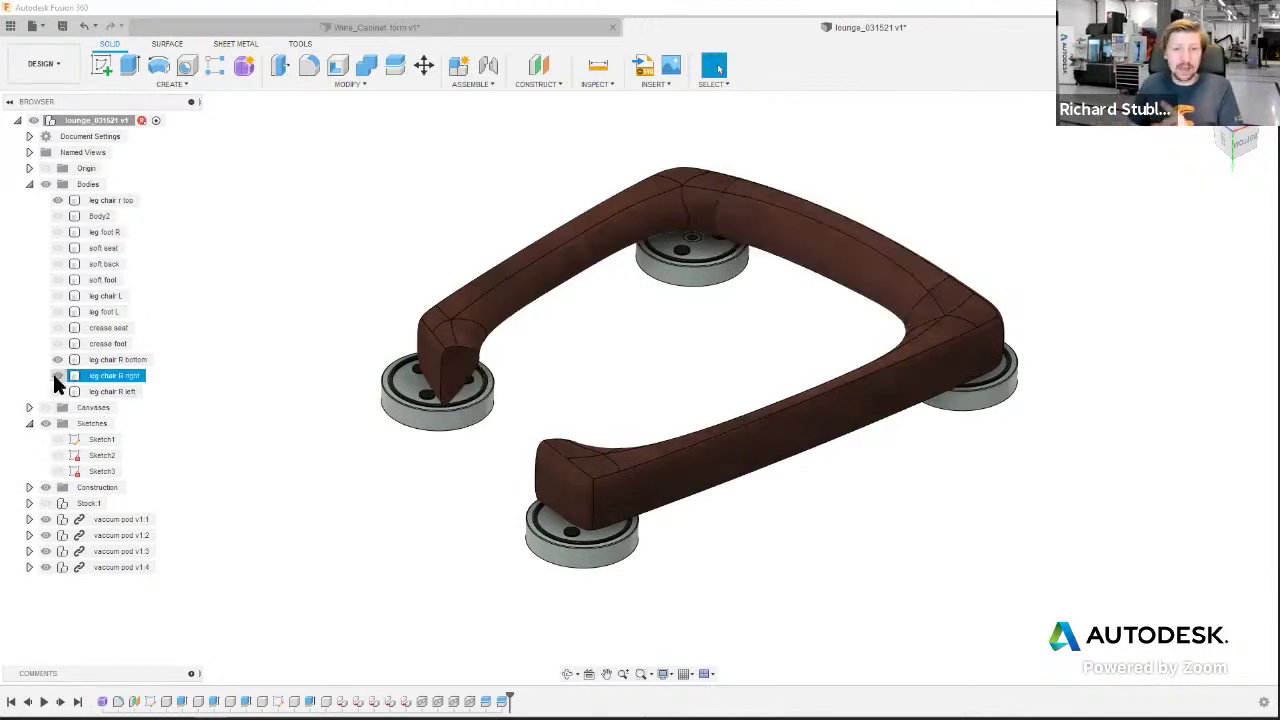
pyautogui.click(55, 387)
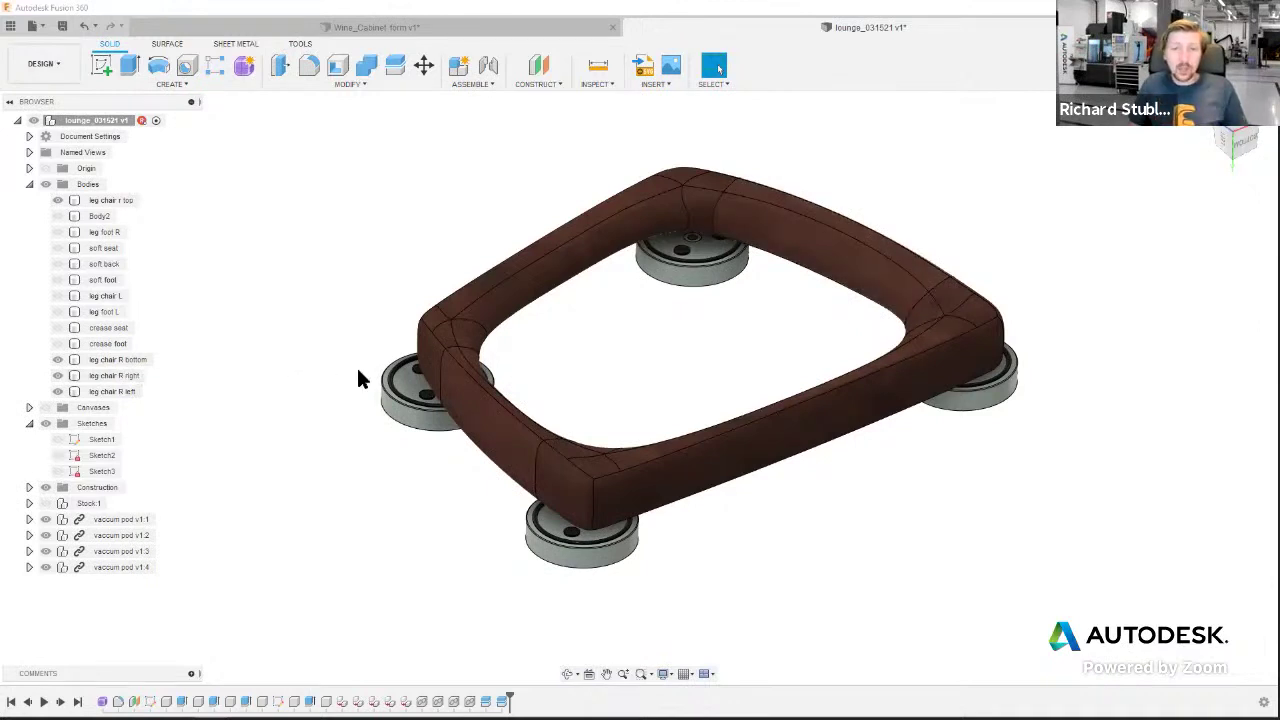
pyautogui.click(57, 391)
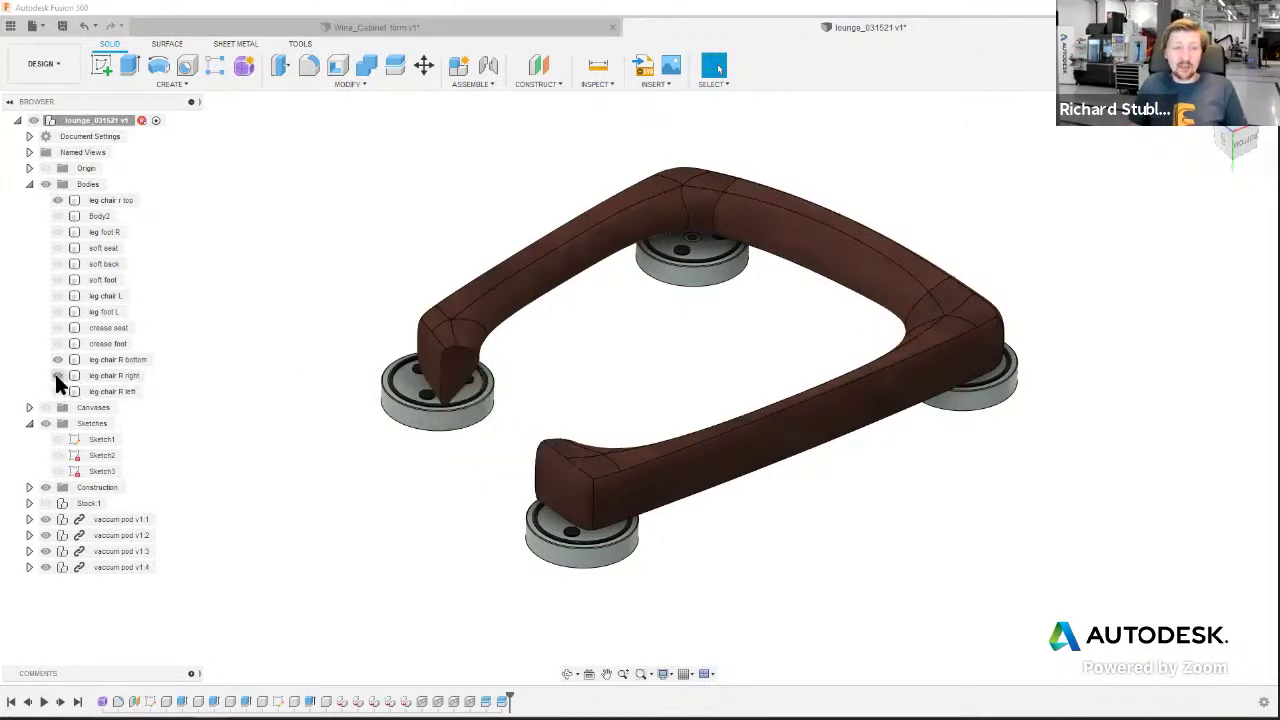
pyautogui.click(57, 375)
pyautogui.click(57, 359)
pyautogui.click(57, 359)
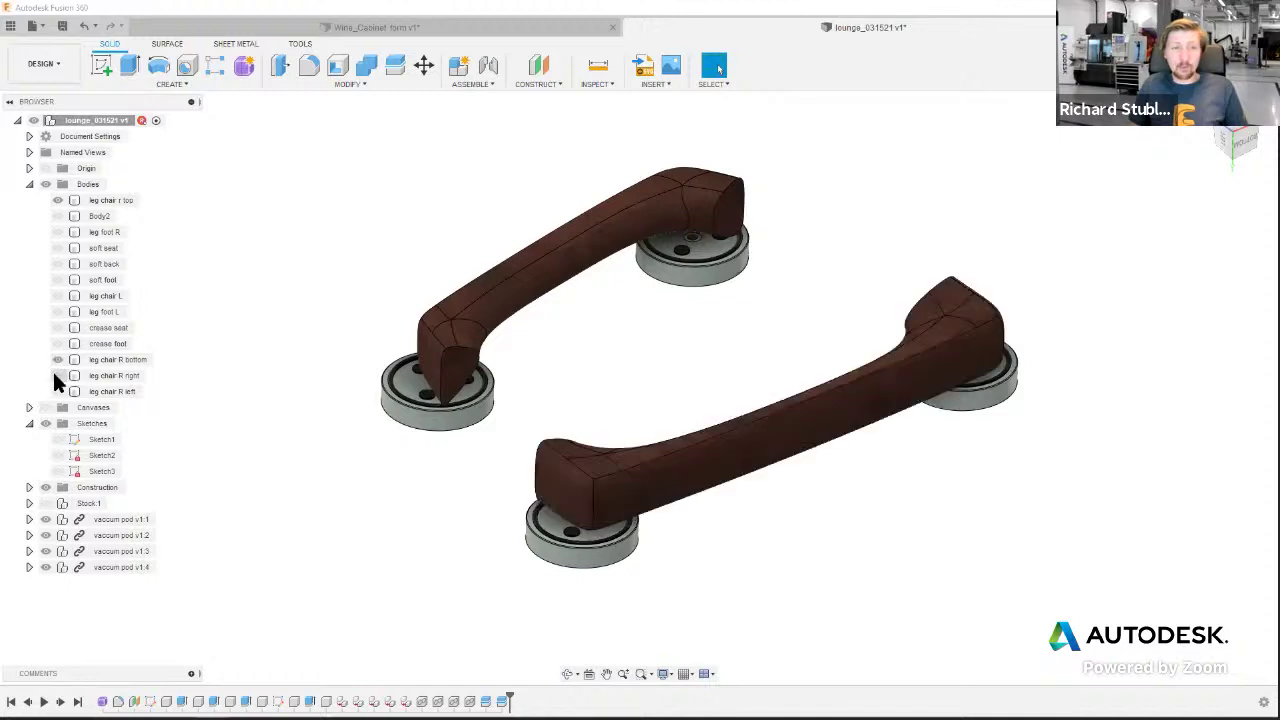
pyautogui.click(57, 375)
pyautogui.click(57, 391)
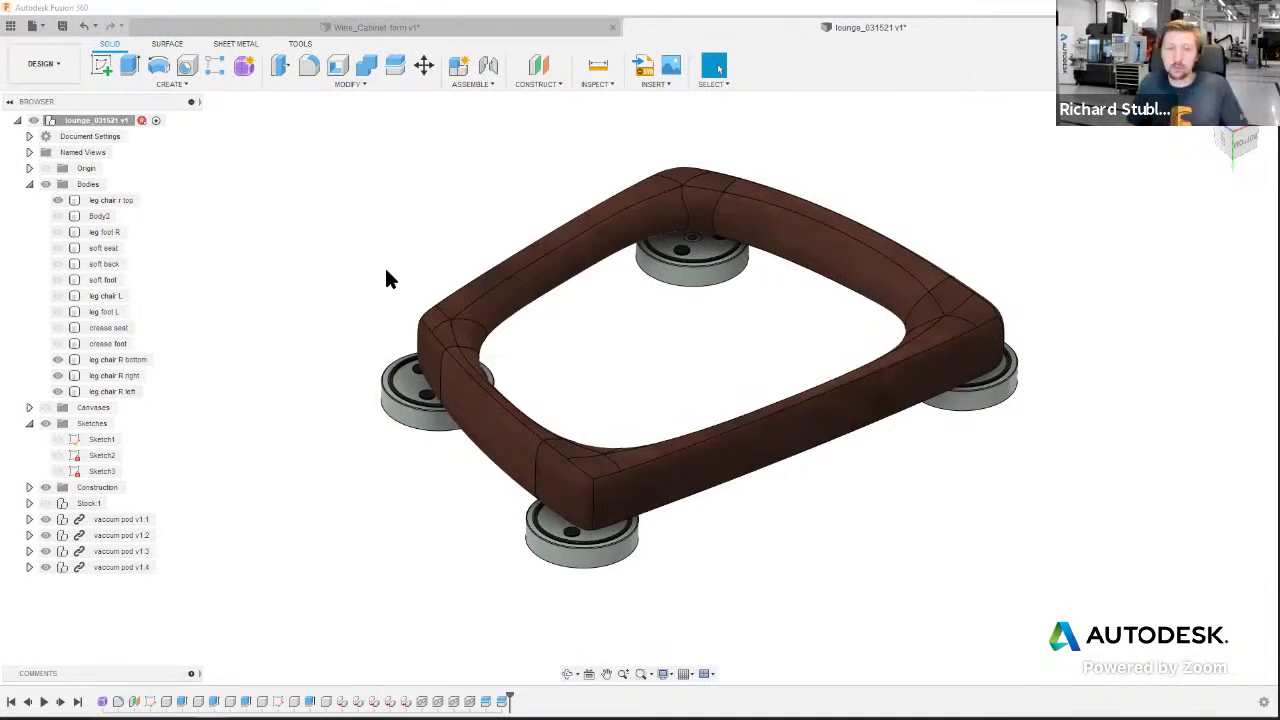
# - Switch to the Manufacture workspace and review Setup1's work coordinate system, model and stock settings, then cancel without editing
pyautogui.click(43, 63)
pyautogui.click(54, 211)
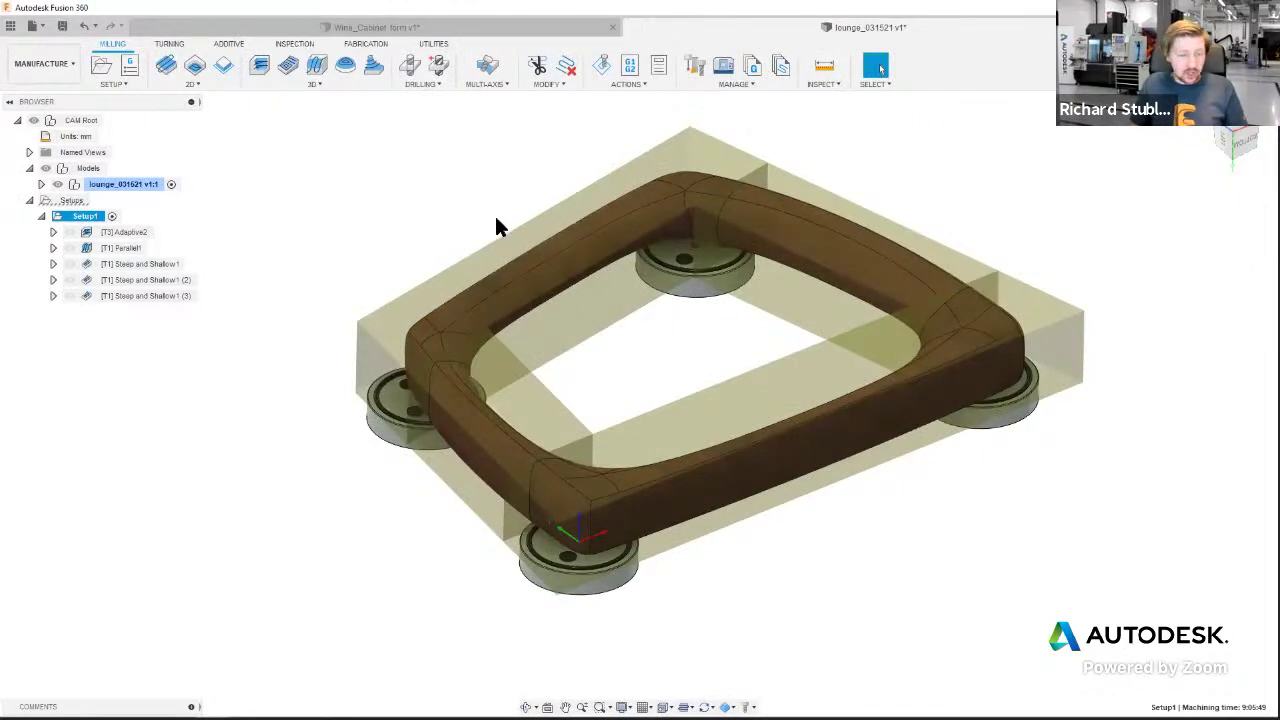
pyautogui.rightClick(97, 222)
pyautogui.click(125, 234)
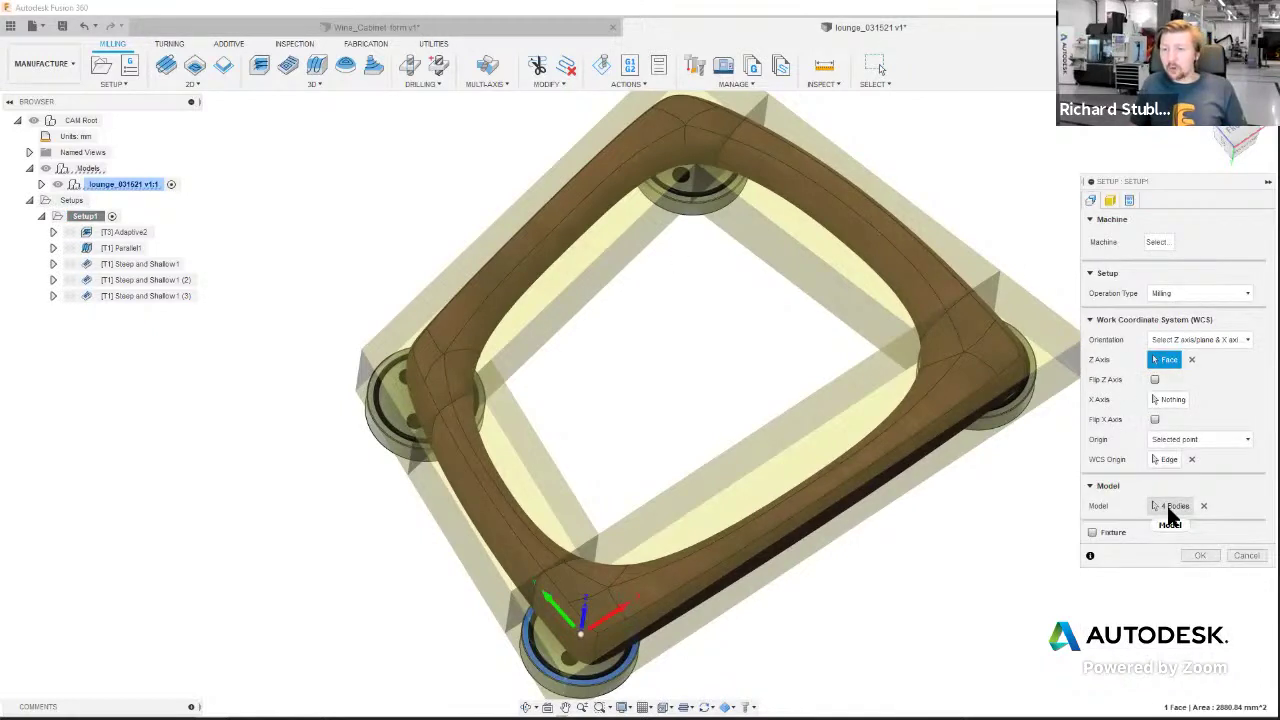
pyautogui.click(1110, 200)
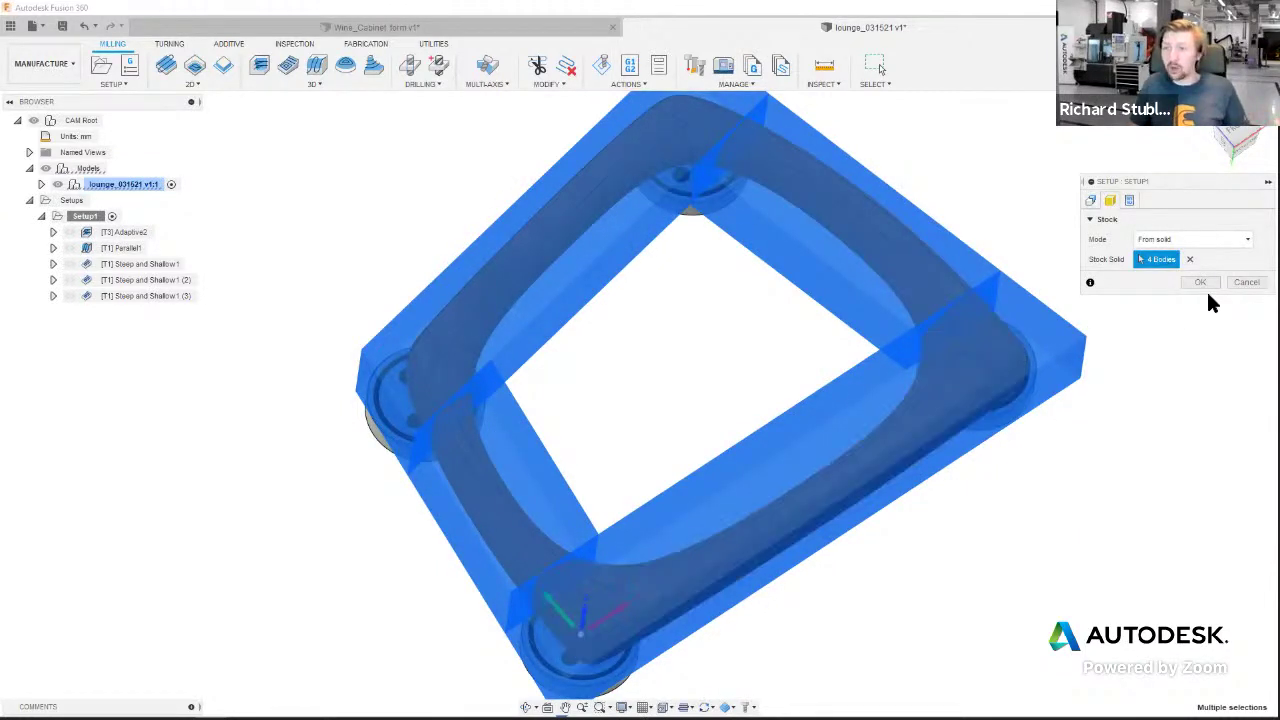
pyautogui.click(1246, 282)
pyautogui.keyDown('shift'); pyautogui.moveTo(688, 349); pyautogui.dragTo(660, 316, button='middle'); pyautogui.keyUp('shift')
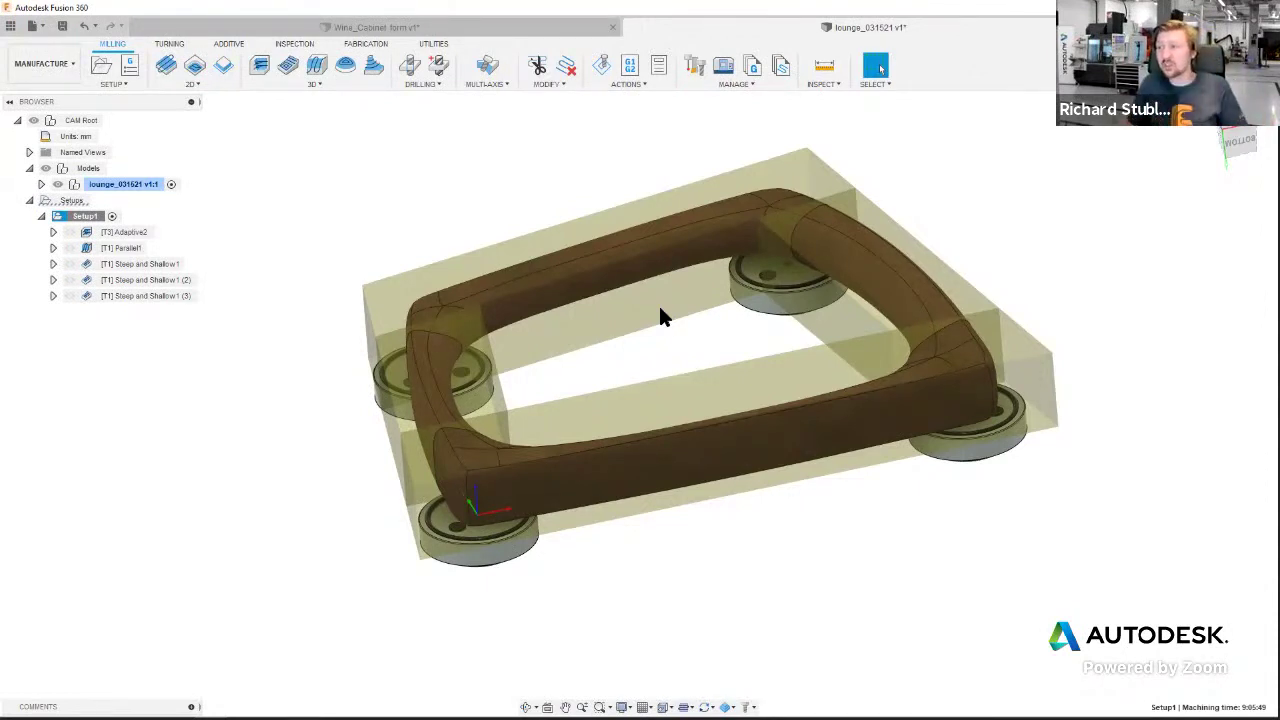
# - Display the Parallel1 toolpath and examine its passes along the frame's long sides, flat end face, inner walls and corners
pyautogui.keyDown('shift'); pyautogui.moveTo(634, 286); pyautogui.dragTo(138, 248, button='middle'); pyautogui.keyUp('shift')
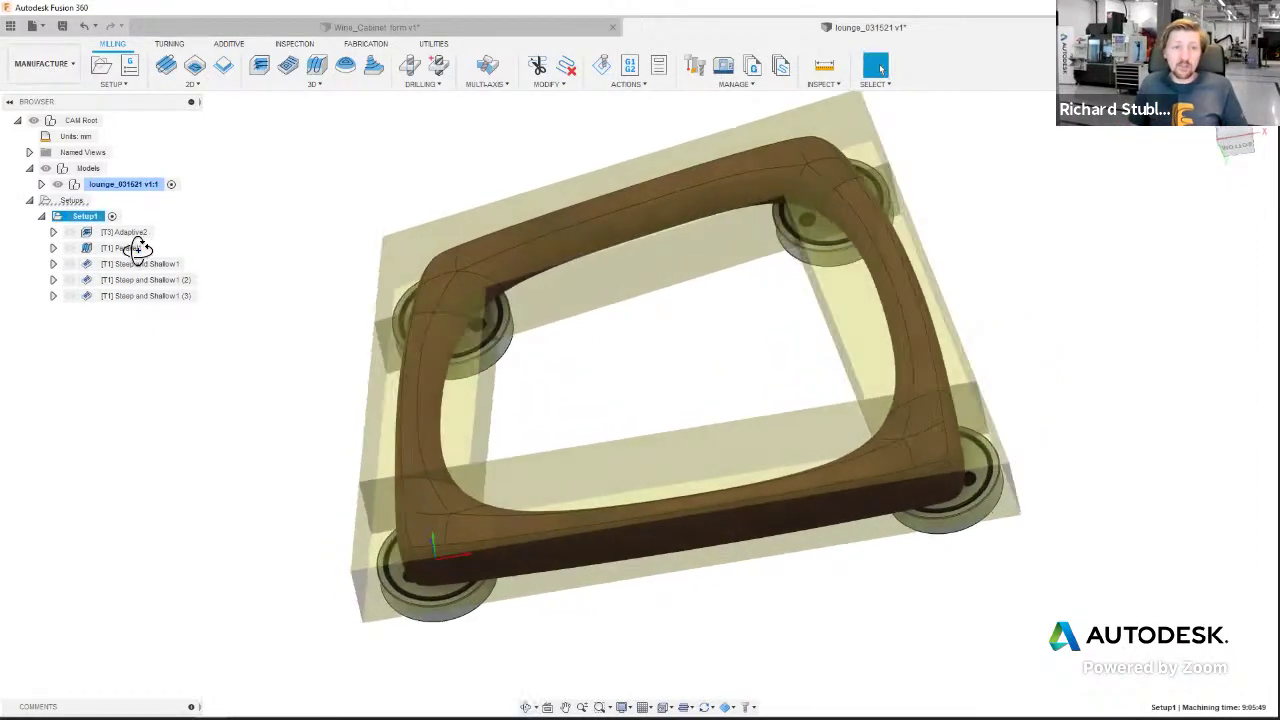
pyautogui.click(138, 248)
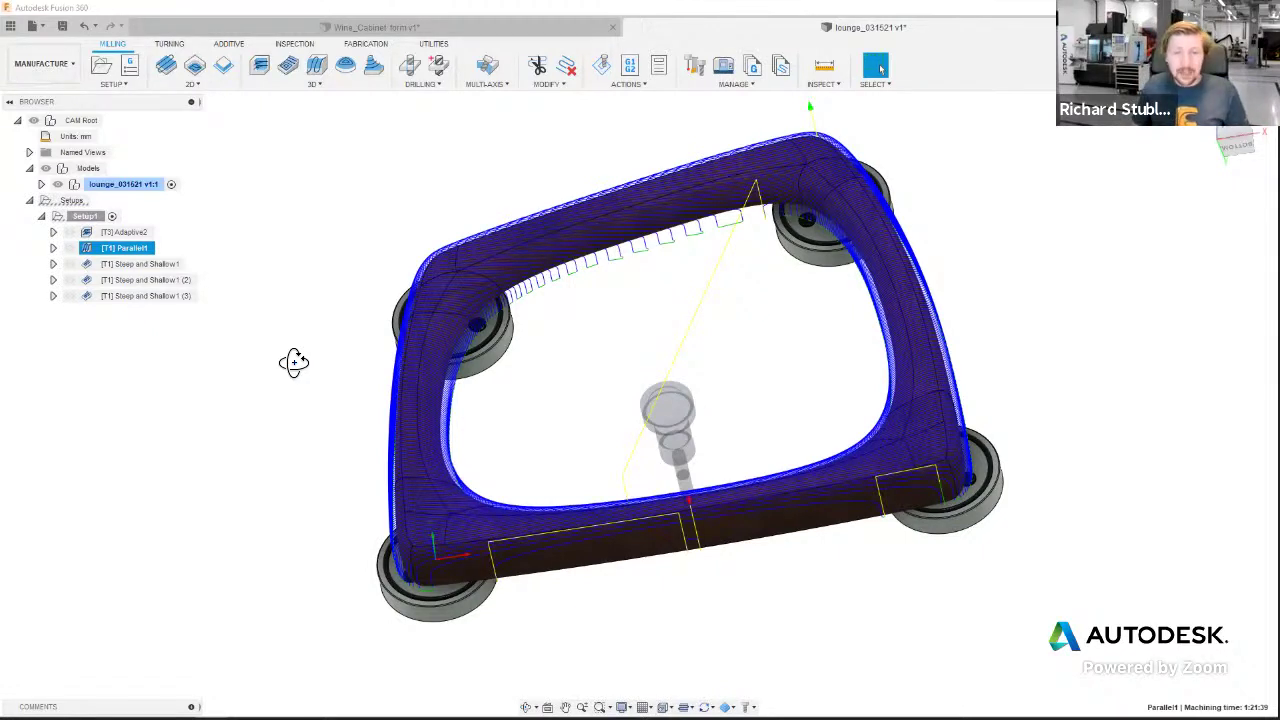
pyautogui.keyDown('shift'); pyautogui.moveTo(553, 424); pyautogui.dragTo(678, 378, button='middle'); pyautogui.keyUp('shift')
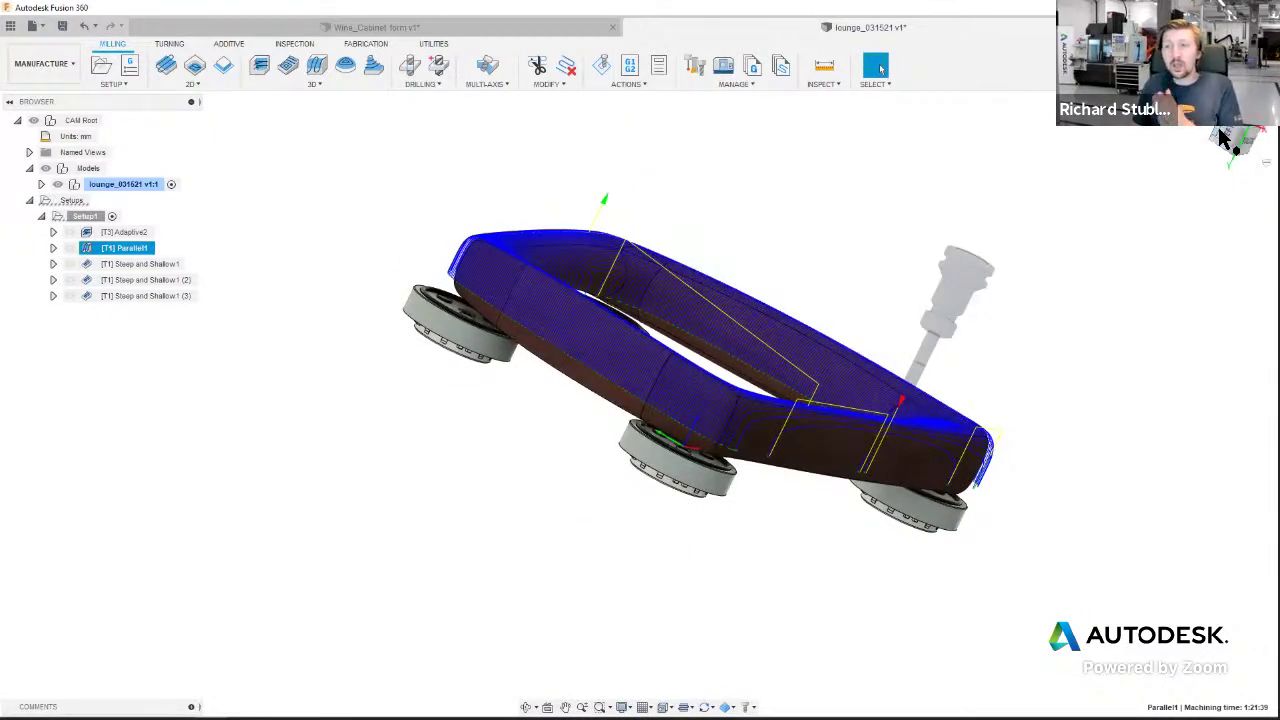
pyautogui.keyDown('shift'); pyautogui.moveTo(678, 372); pyautogui.dragTo(300, 337, button='middle'); pyautogui.keyUp('shift')
pyautogui.scroll(2, 300, 337)
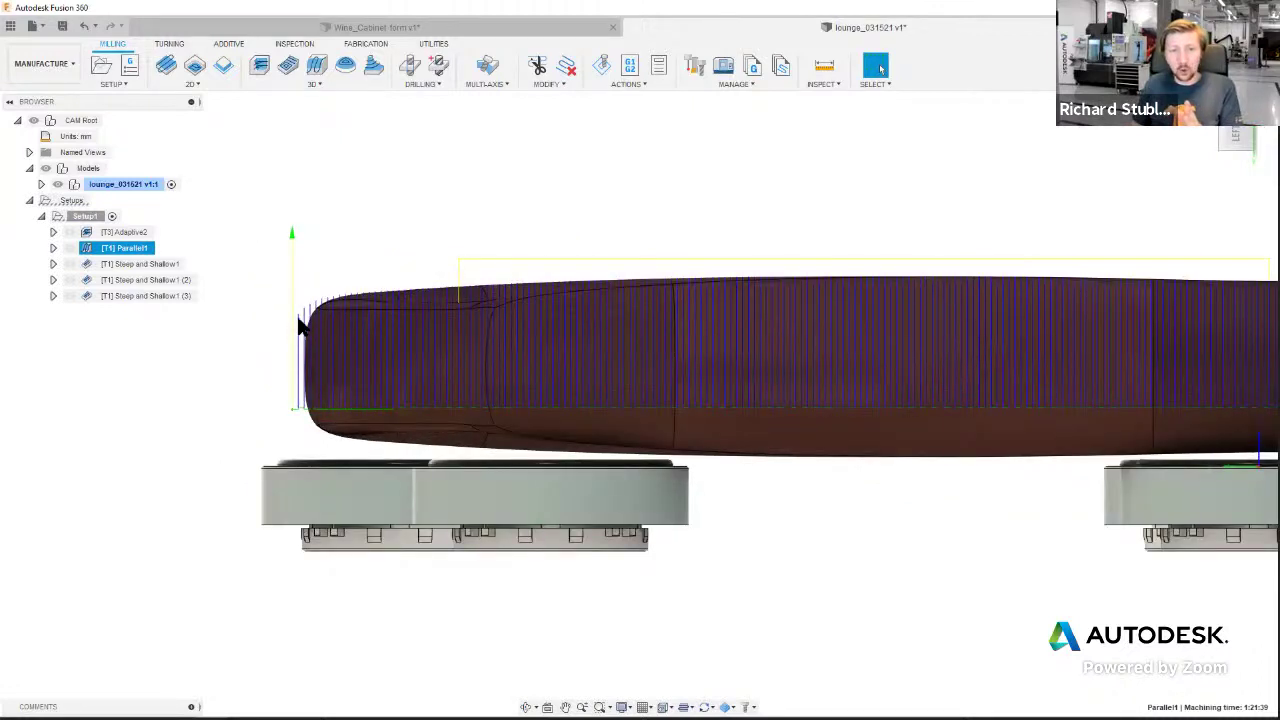
pyautogui.moveTo(926, 345); pyautogui.dragTo(598, 358, button='middle')
pyautogui.scroll(-1, 1000, 316)
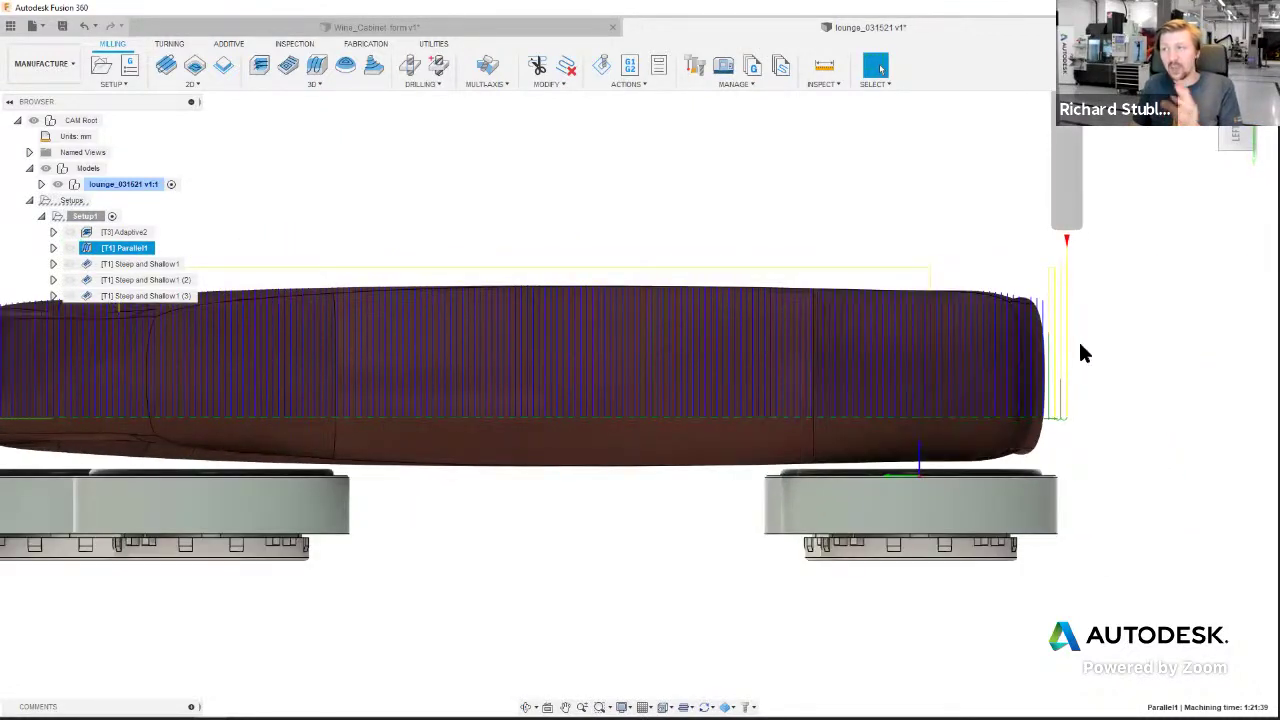
pyautogui.keyDown('shift'); pyautogui.moveTo(1085, 352); pyautogui.dragTo(703, 334, button='middle'); pyautogui.keyUp('shift')
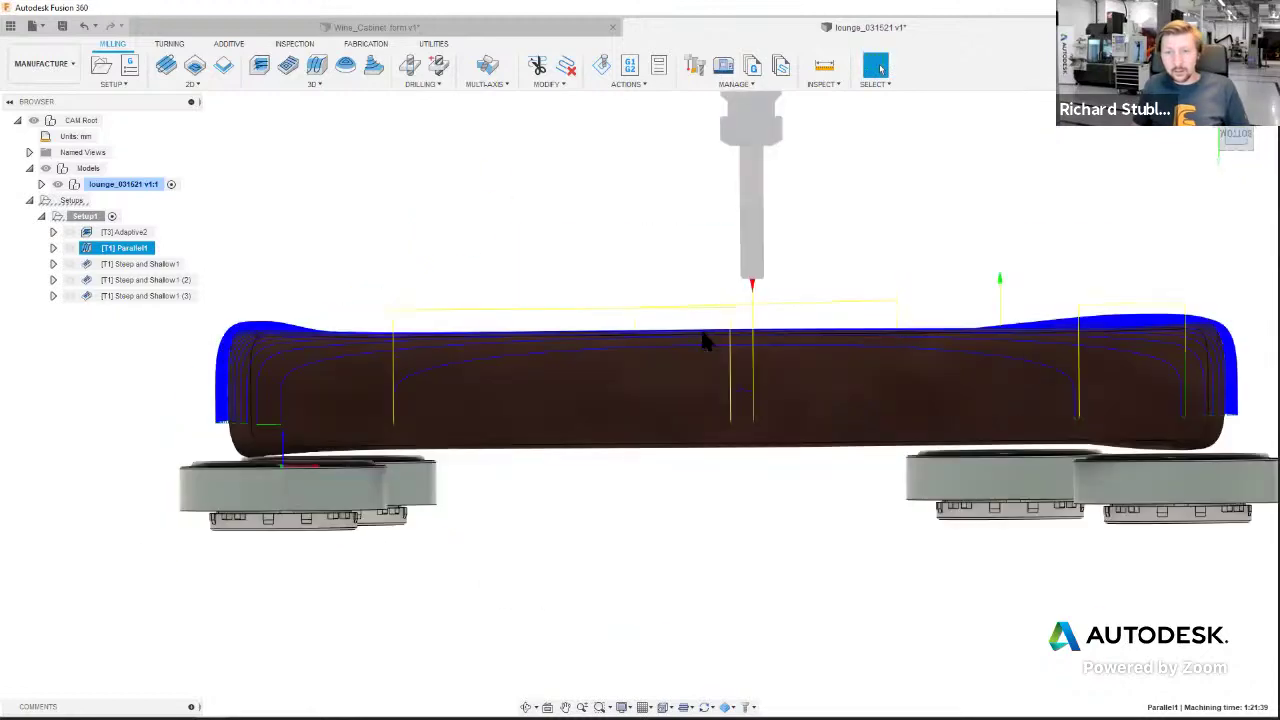
pyautogui.scroll(5, 706, 390)
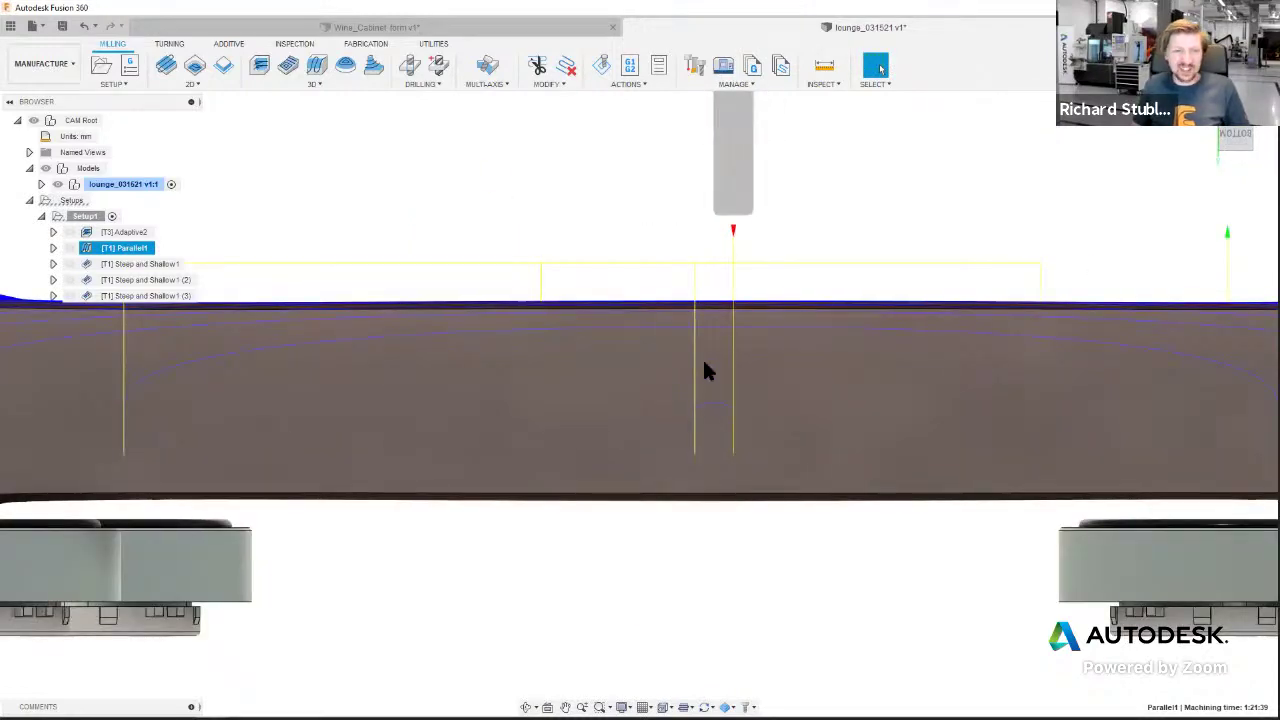
pyautogui.scroll(-3, 702, 357)
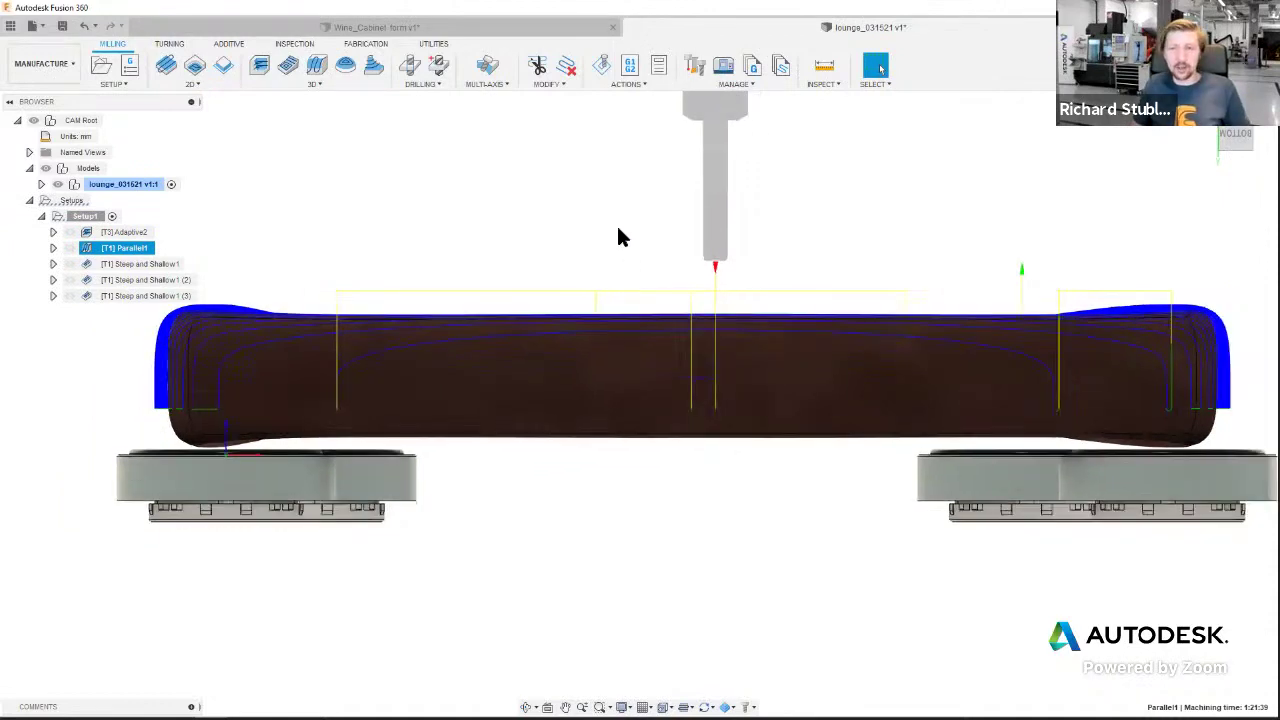
pyautogui.moveTo(617, 237)
pyautogui.keyDown('shift'); pyautogui.mouseDown(button='middle')
pyautogui.moveTo(626, 223)
pyautogui.moveTo(676, 234)
pyautogui.moveTo(714, 191)
pyautogui.moveTo(677, 171)
pyautogui.moveTo(845, 388)
pyautogui.moveTo(903, 413)
pyautogui.mouseUp(button='middle'); pyautogui.keyUp('shift')
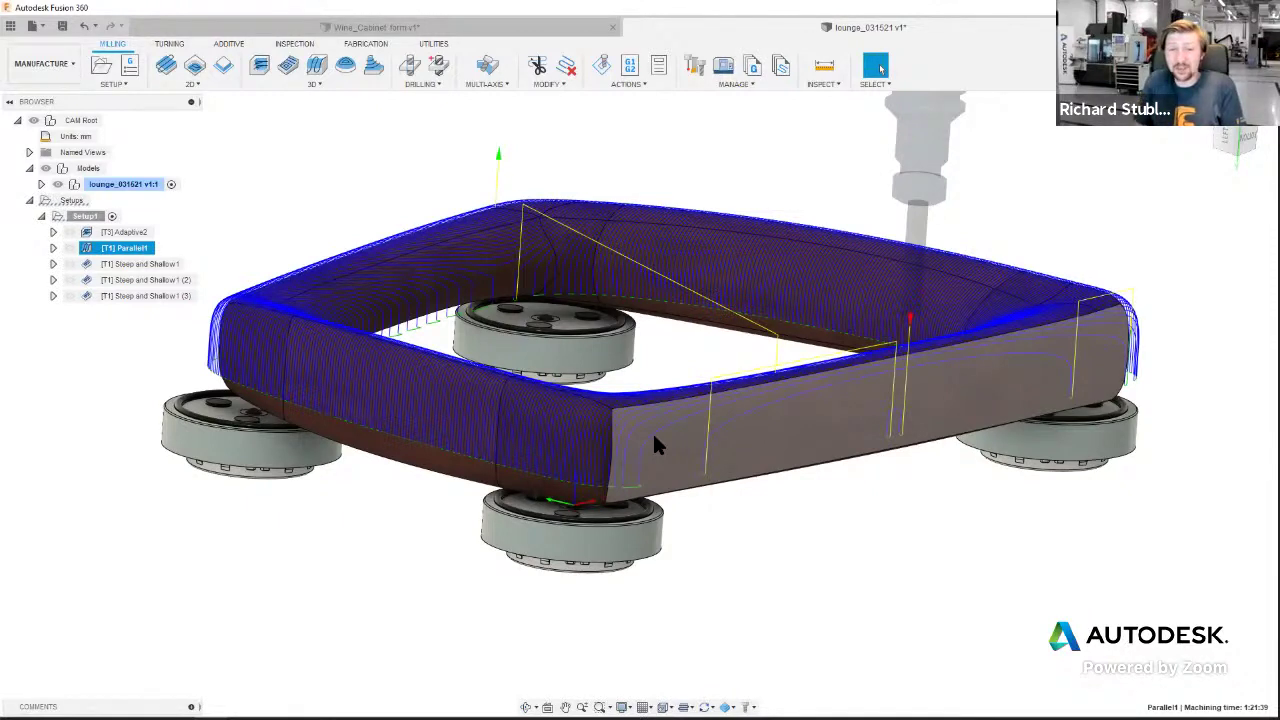
pyautogui.keyDown('shift'); pyautogui.moveTo(497, 336); pyautogui.dragTo(634, 361, button='middle'); pyautogui.keyUp('shift')
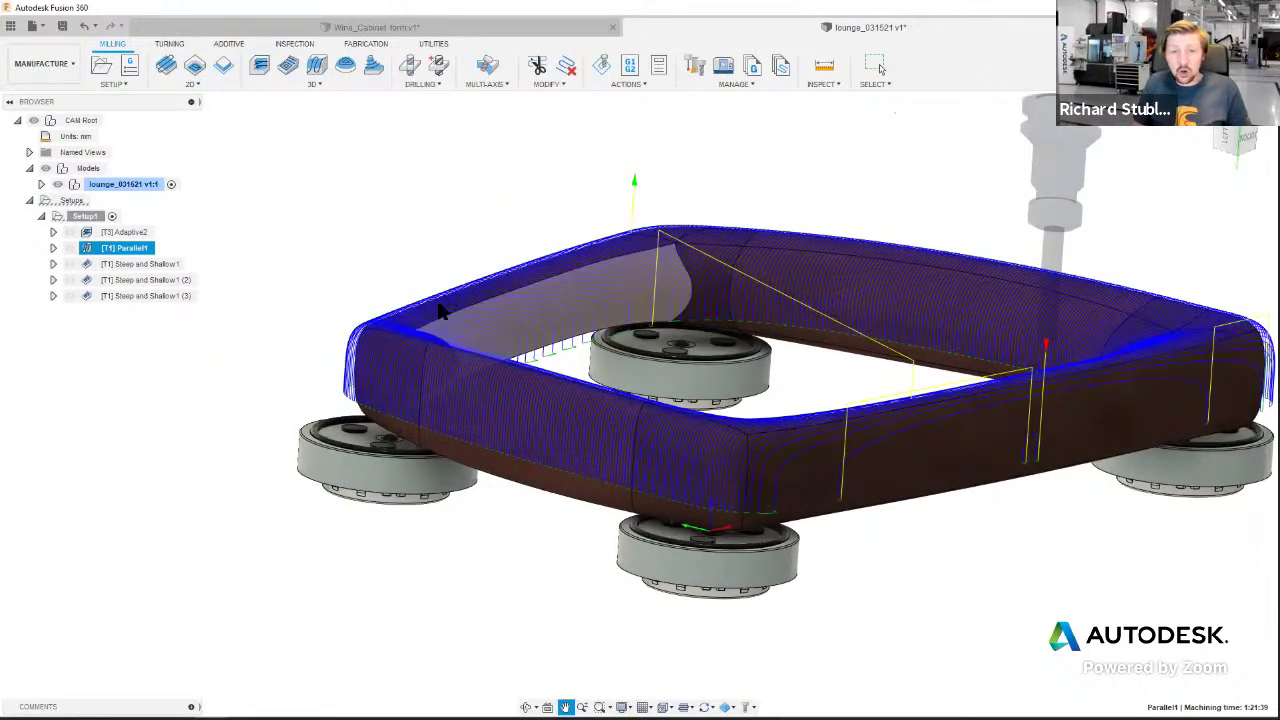
pyautogui.keyDown('shift'); pyautogui.moveTo(479, 468); pyautogui.dragTo(430, 503, button='middle'); pyautogui.keyUp('shift')
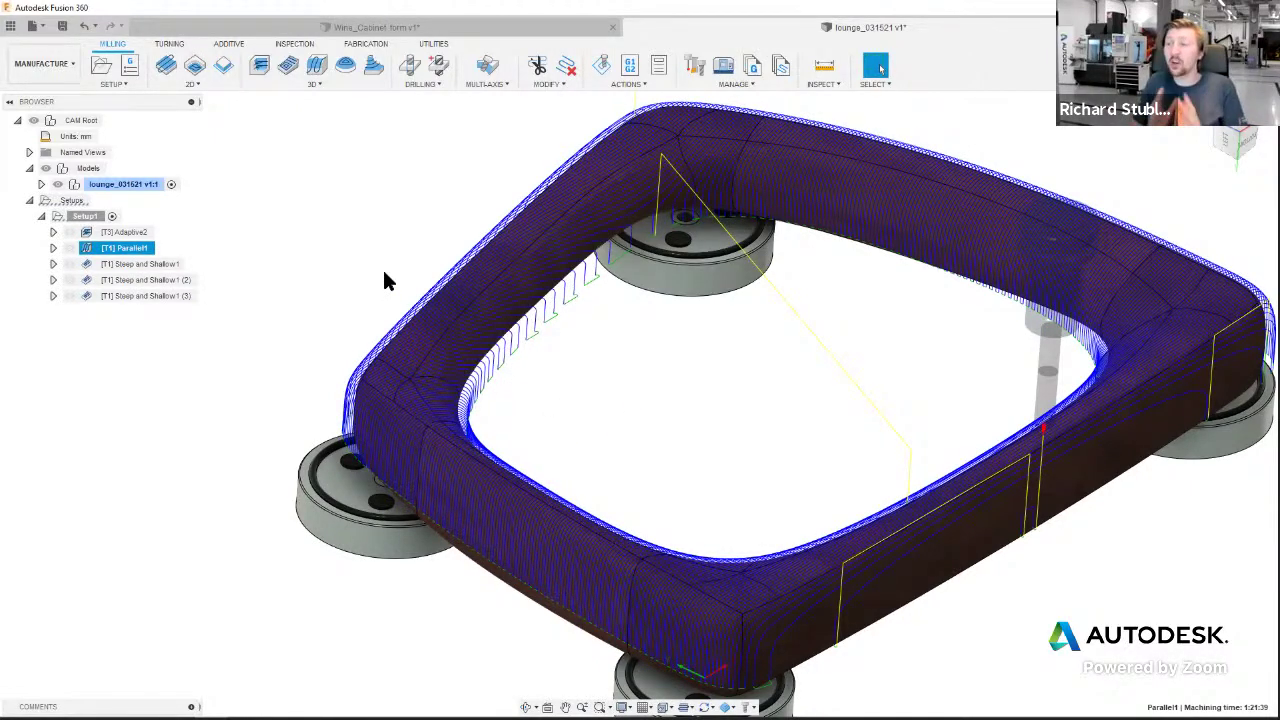
# - Display the Steep and Shallow1 toolpath and examine how its passes follow the frame's steep walls, top surface and corners
pyautogui.click(322, 280)
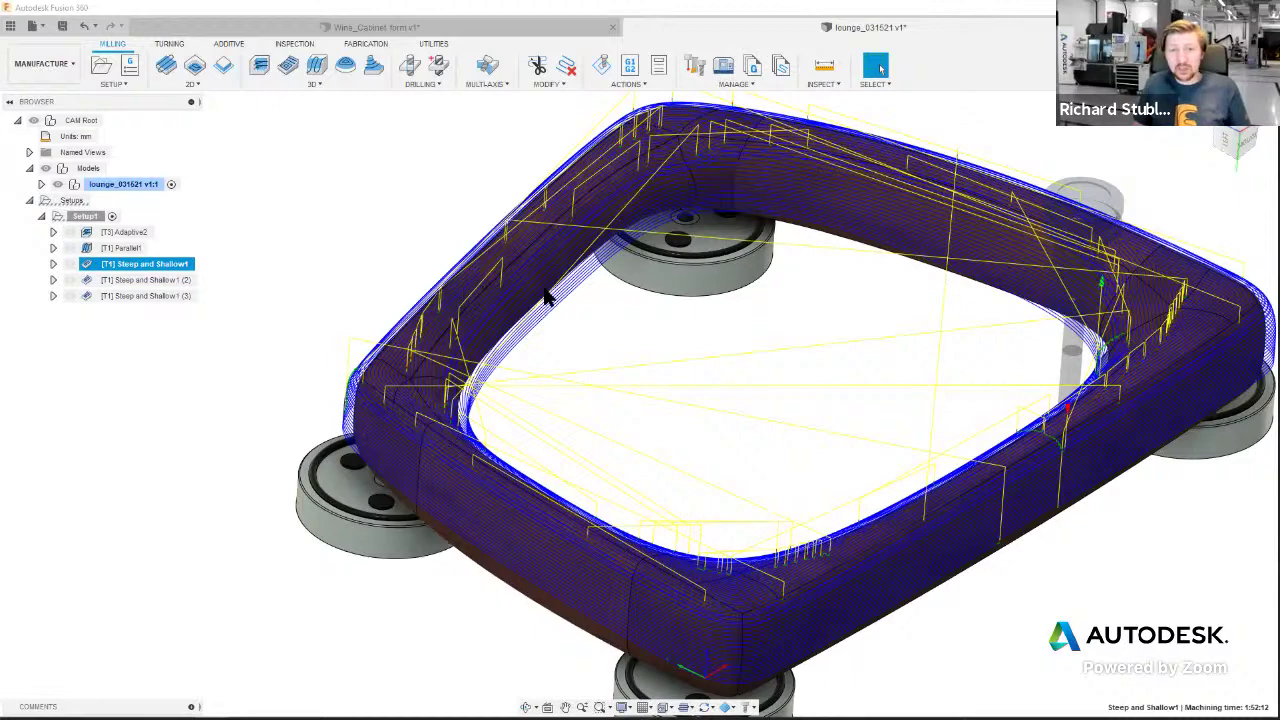
pyautogui.scroll(2, 565, 295)
pyautogui.scroll(-3, 600, 310)
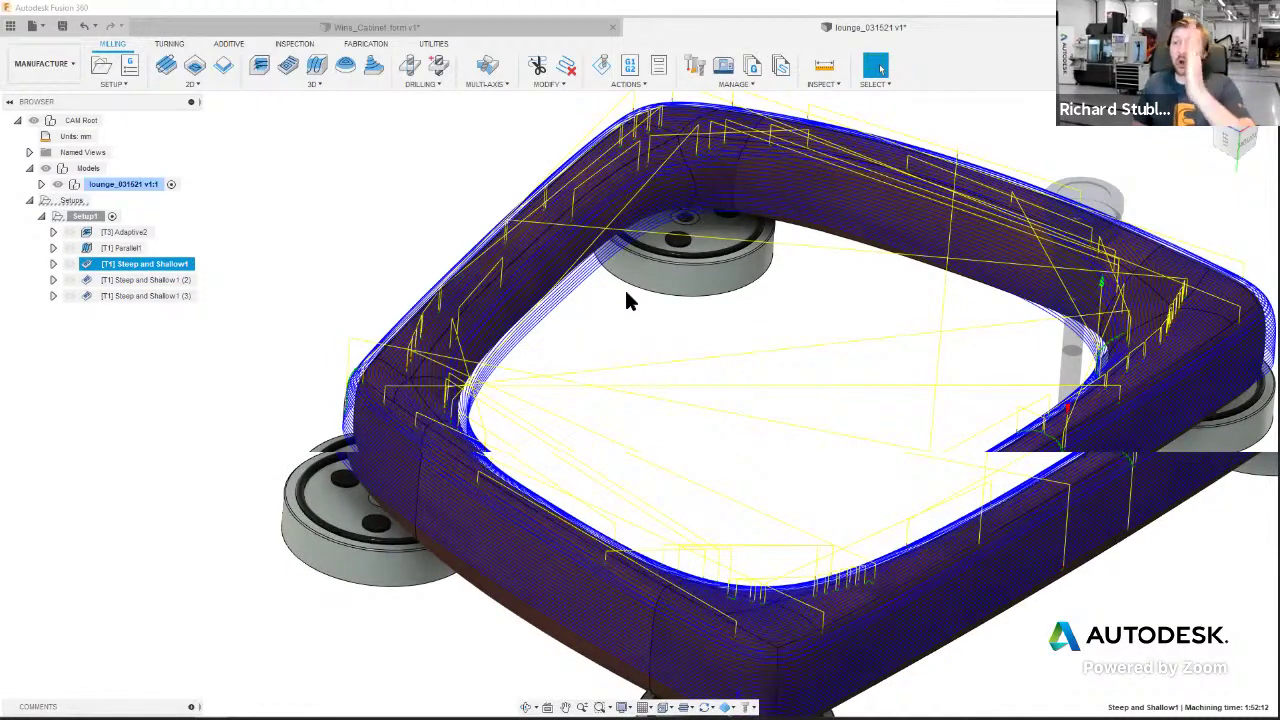
pyautogui.click(1248, 137)
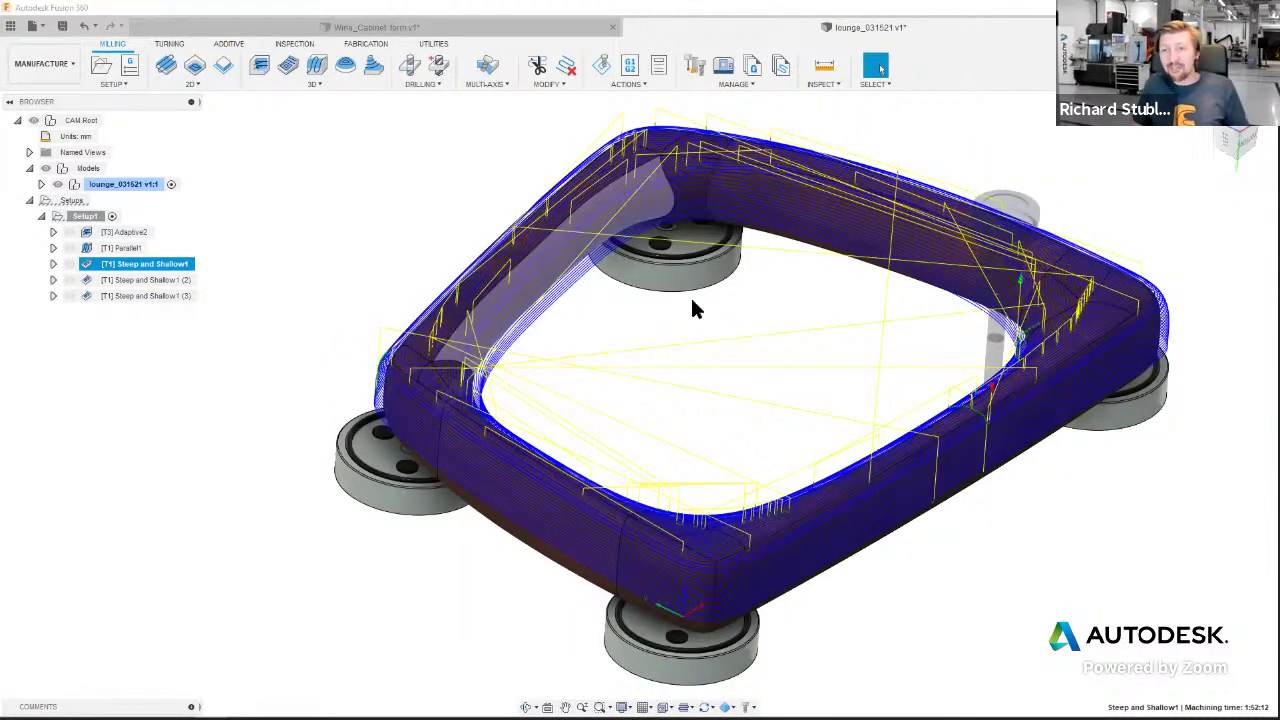
pyautogui.keyDown('shift'); pyautogui.moveTo(694, 489); pyautogui.dragTo(510, 275, button='middle'); pyautogui.keyUp('shift')
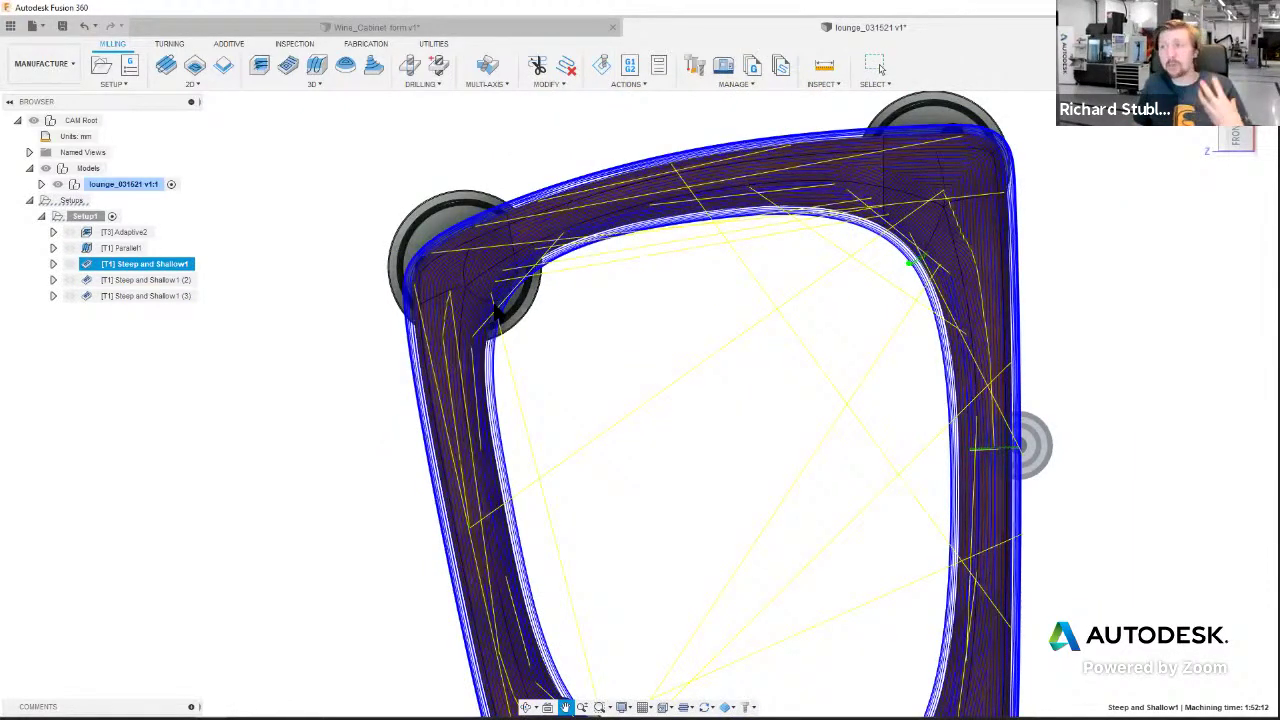
pyautogui.scroll(2, 497, 313)
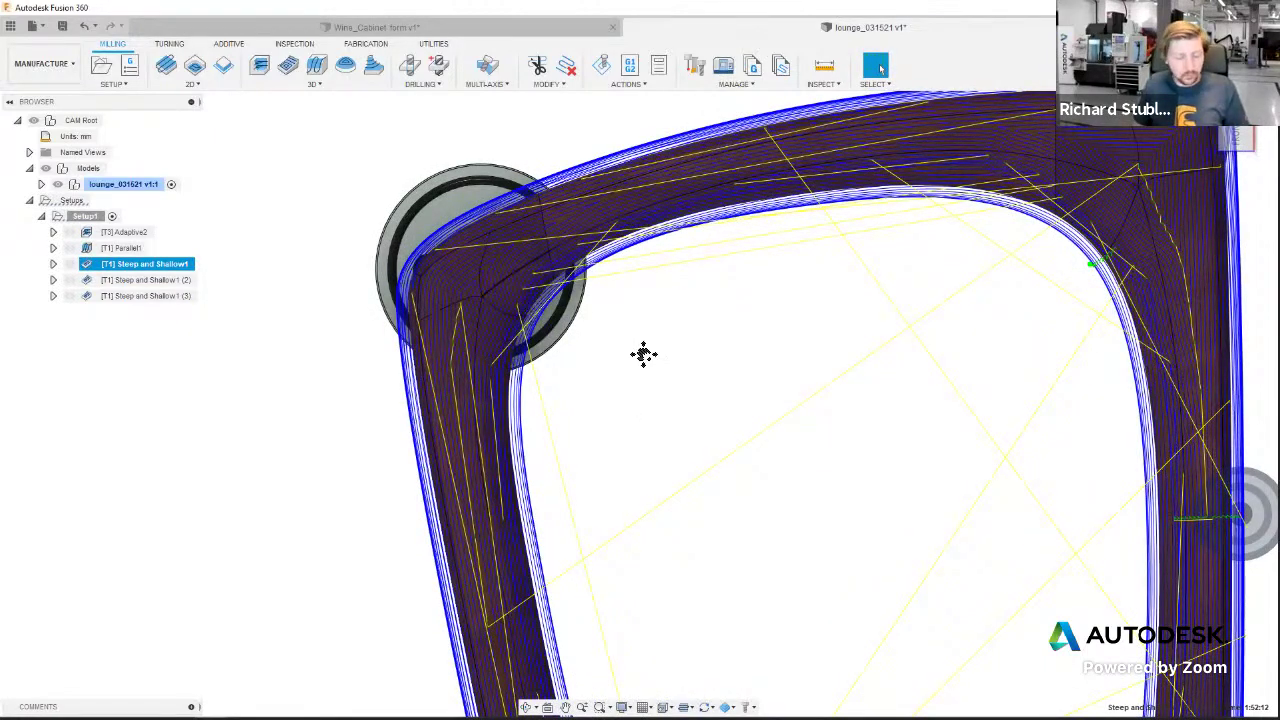
pyautogui.keyDown('shift'); pyautogui.moveTo(667, 361); pyautogui.dragTo(626, 323, button='middle'); pyautogui.keyUp('shift')
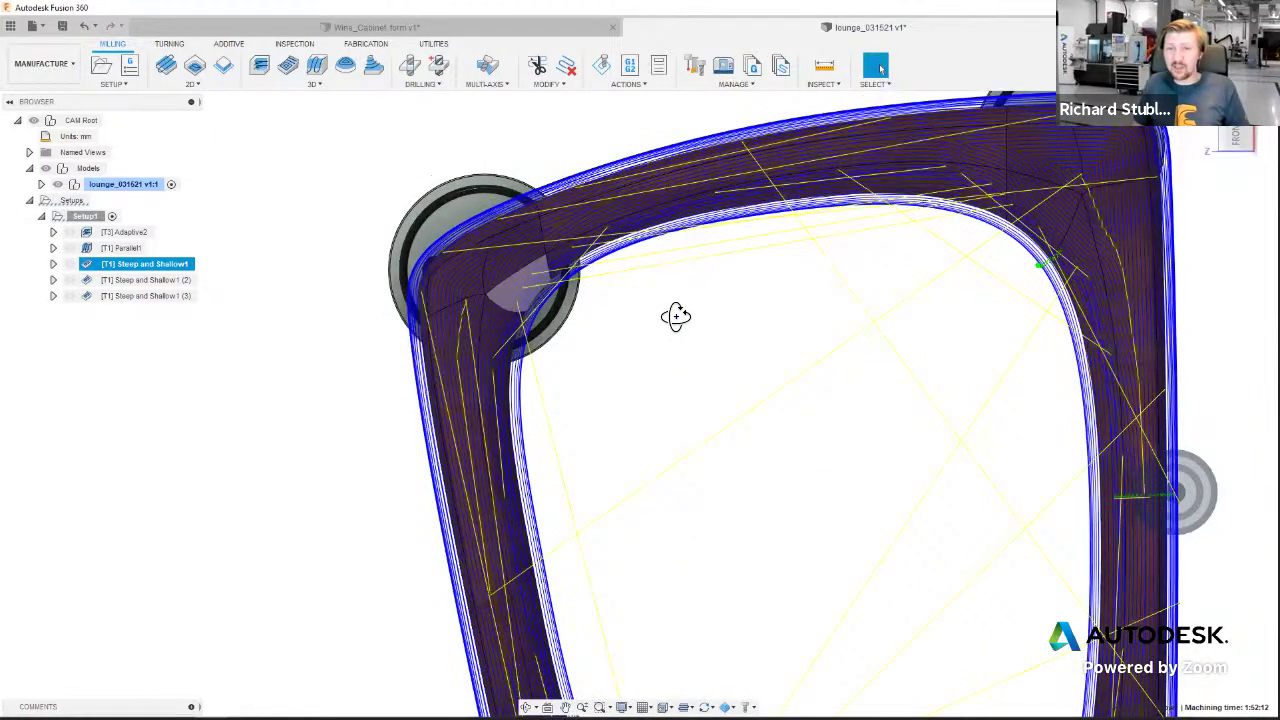
pyautogui.keyDown('shift'); pyautogui.moveTo(680, 366); pyautogui.dragTo(645, 277, button='middle'); pyautogui.keyUp('shift')
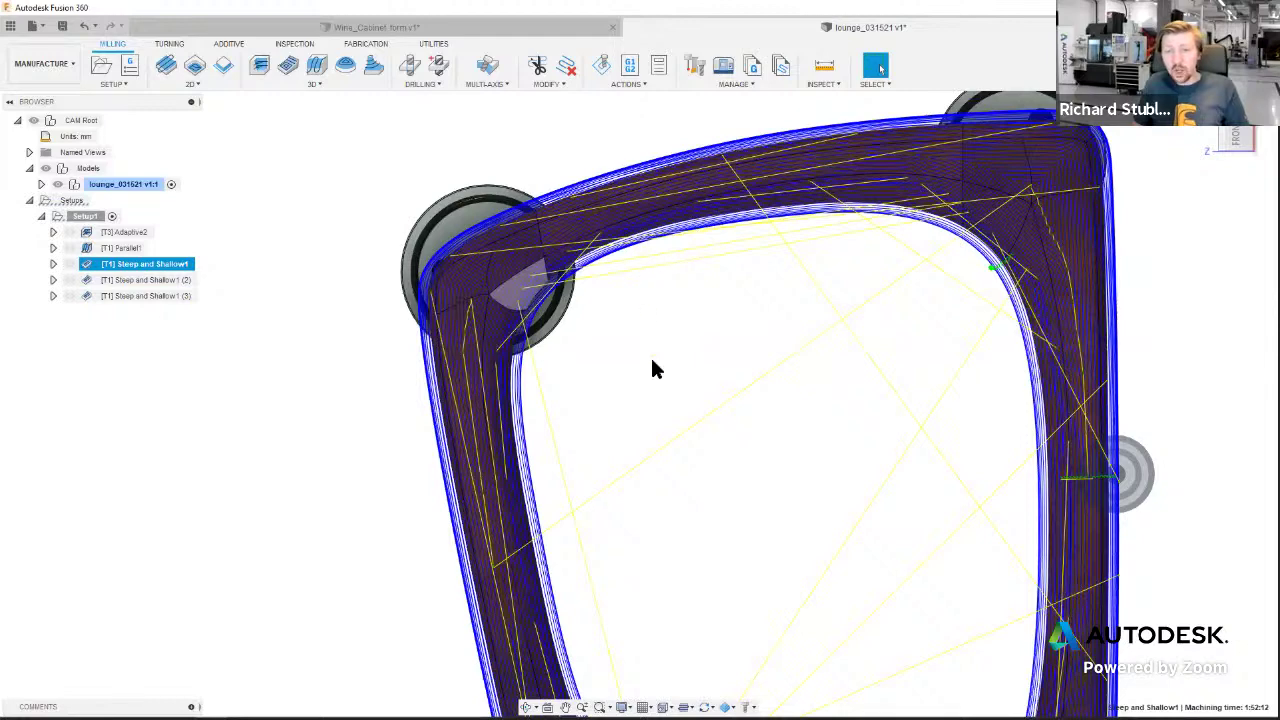
pyautogui.keyDown('shift'); pyautogui.moveTo(654, 395); pyautogui.dragTo(560, 370, button='middle'); pyautogui.keyUp('shift')
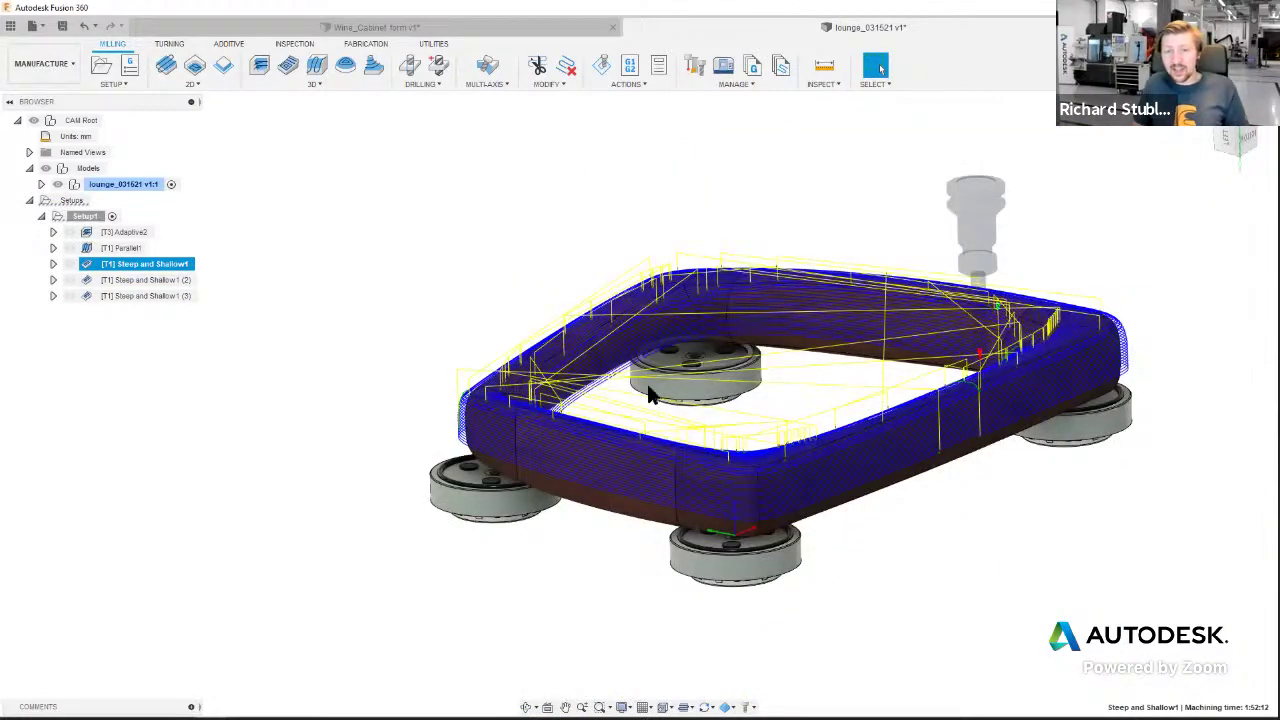
pyautogui.keyDown('shift'); pyautogui.moveTo(654, 395); pyautogui.dragTo(648, 395, button='middle'); pyautogui.keyUp('shift')
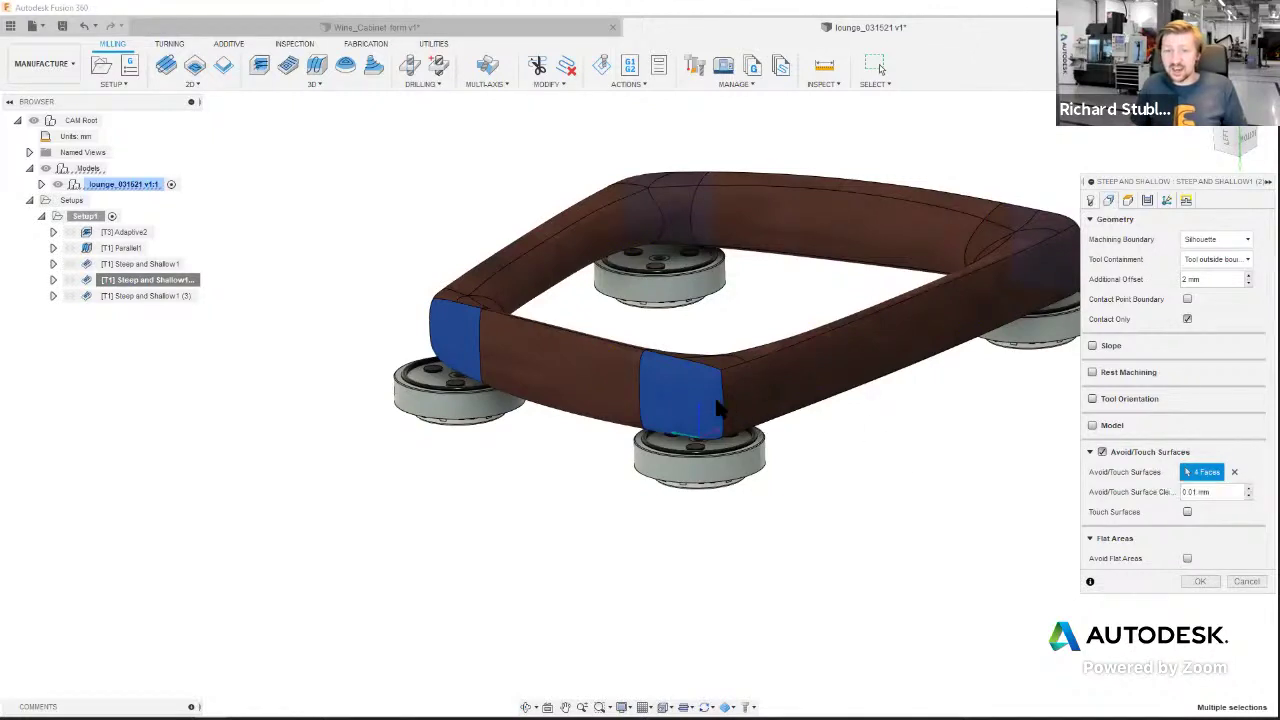
# - Review the four Avoid/Touch faces of Steep and Shallow1 (2) and examine its toolpath around those corner faces
pyautogui.keyDown('shift'); pyautogui.moveTo(909, 586); pyautogui.dragTo(940, 555, button='middle'); pyautogui.keyUp('shift')
pyautogui.keyDown('shift'); pyautogui.moveTo(1040, 540); pyautogui.dragTo(1123, 471, button='middle'); pyautogui.keyUp('shift')
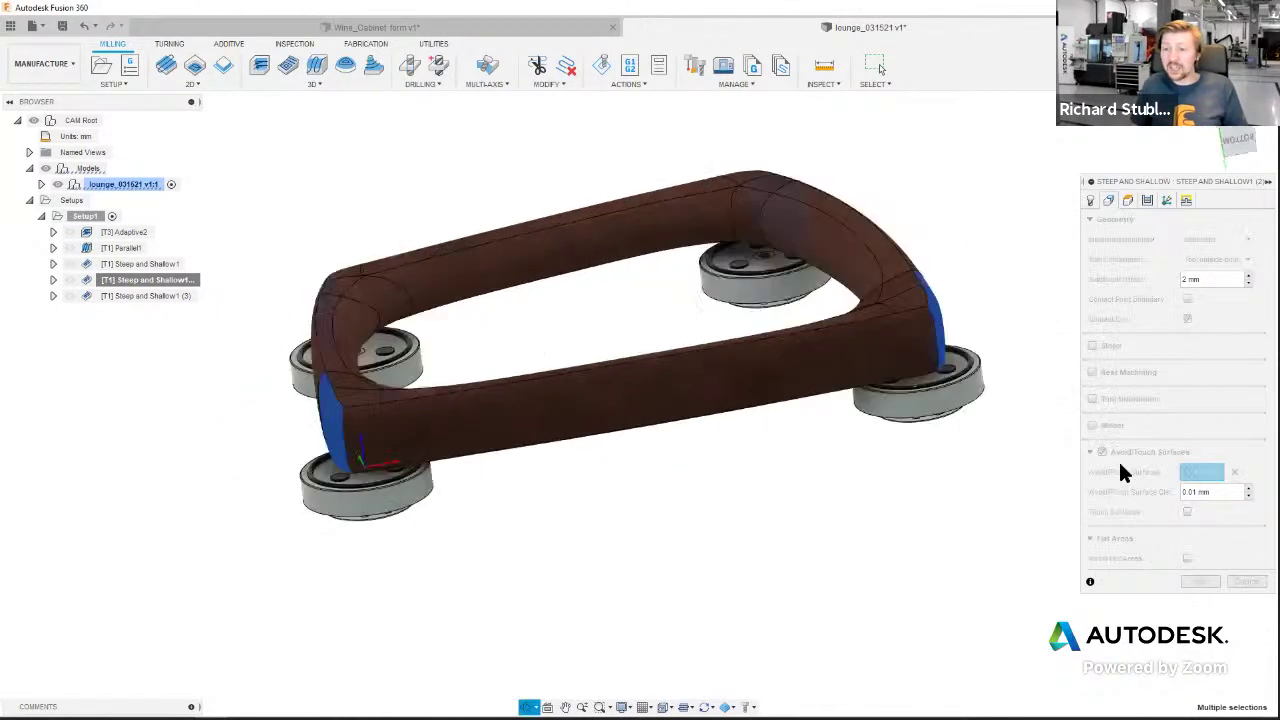
pyautogui.keyDown('shift'); pyautogui.moveTo(846, 557); pyautogui.dragTo(620, 430, button='middle'); pyautogui.keyUp('shift')
pyautogui.keyDown('shift'); pyautogui.moveTo(518, 448); pyautogui.dragTo(990, 270, button='middle'); pyautogui.keyUp('shift')
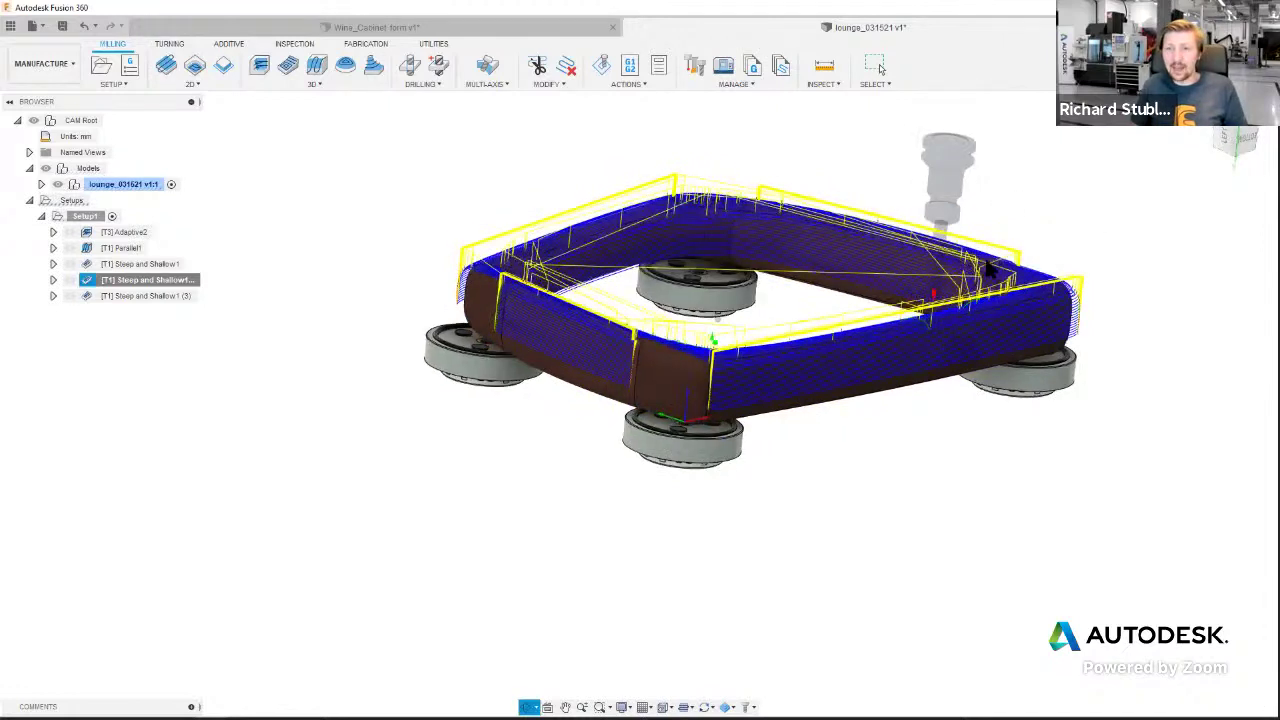
pyautogui.click(906, 278)
pyautogui.keyDown('shift'); pyautogui.moveTo(680, 556); pyautogui.dragTo(634, 557, button='middle'); pyautogui.keyUp('shift')
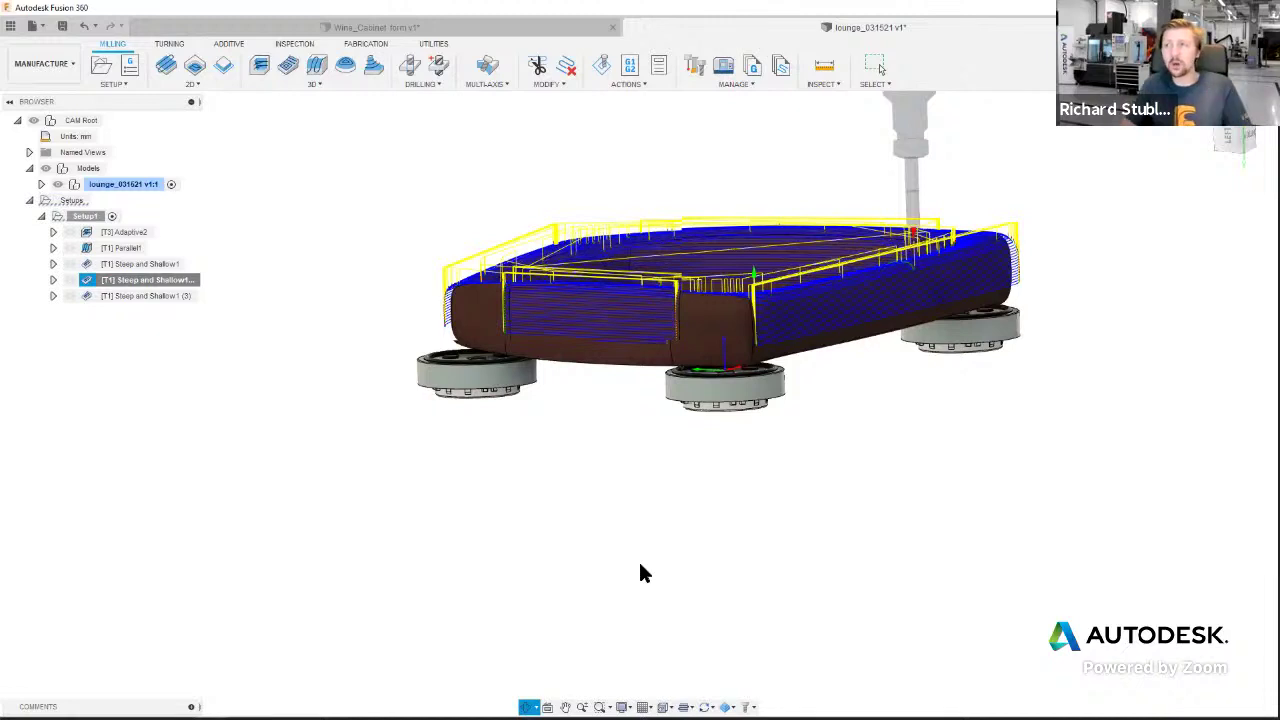
pyautogui.press('F6')
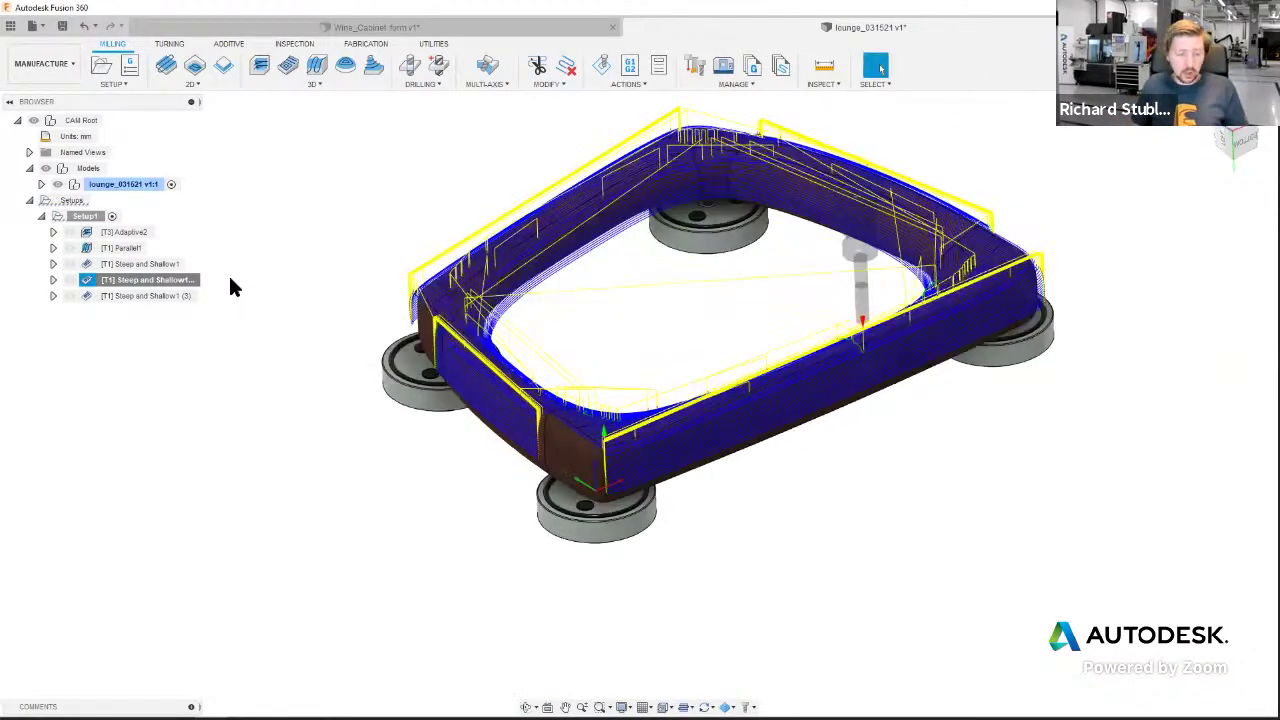
# - Duplicate the Steep and Shallow1 (2) operation and set the copy's cutting feedrate to 500 mm/min
pyautogui.click(148, 280)
pyautogui.hotkey('ctrl', 'v')
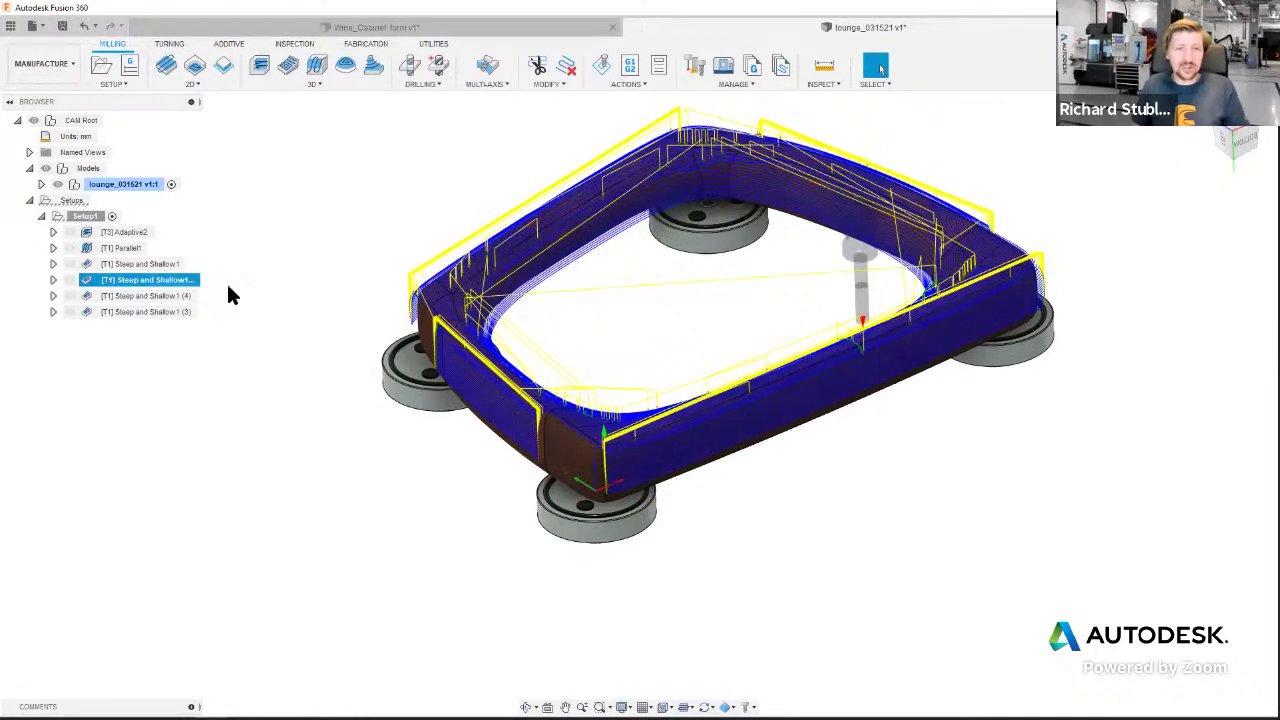
pyautogui.rightClick(176, 296)
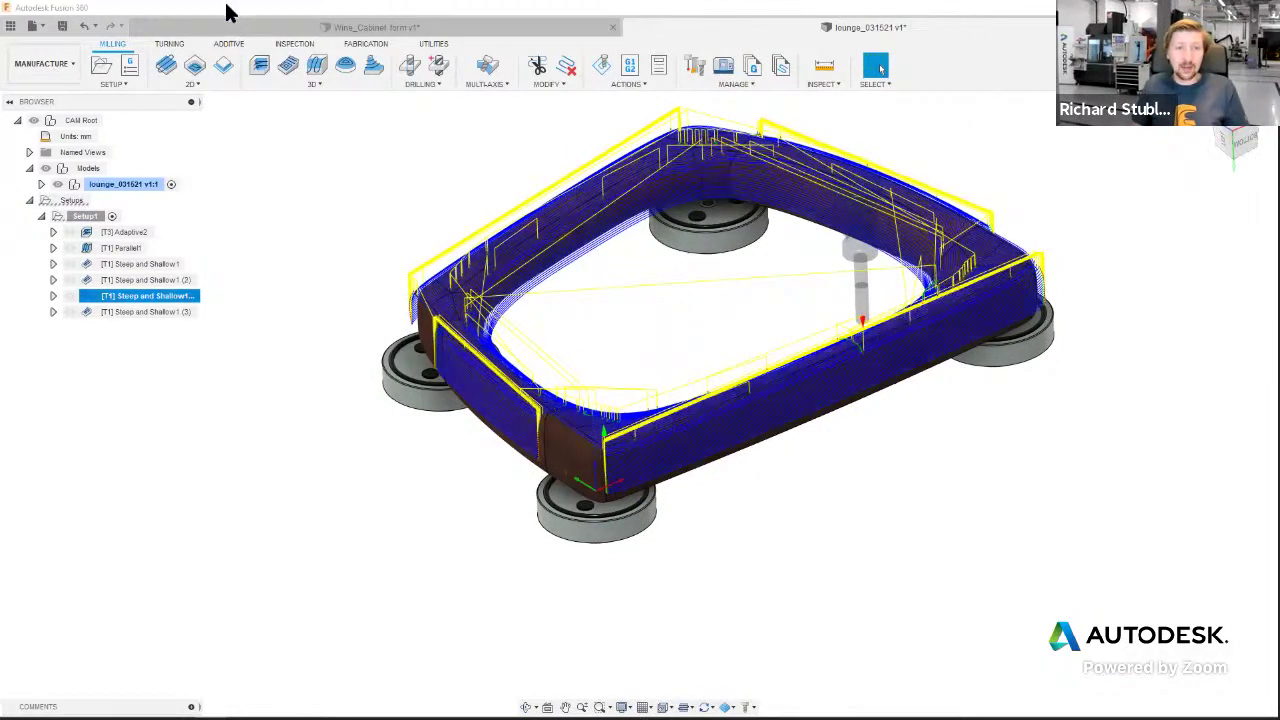
pyautogui.click(808, 241)
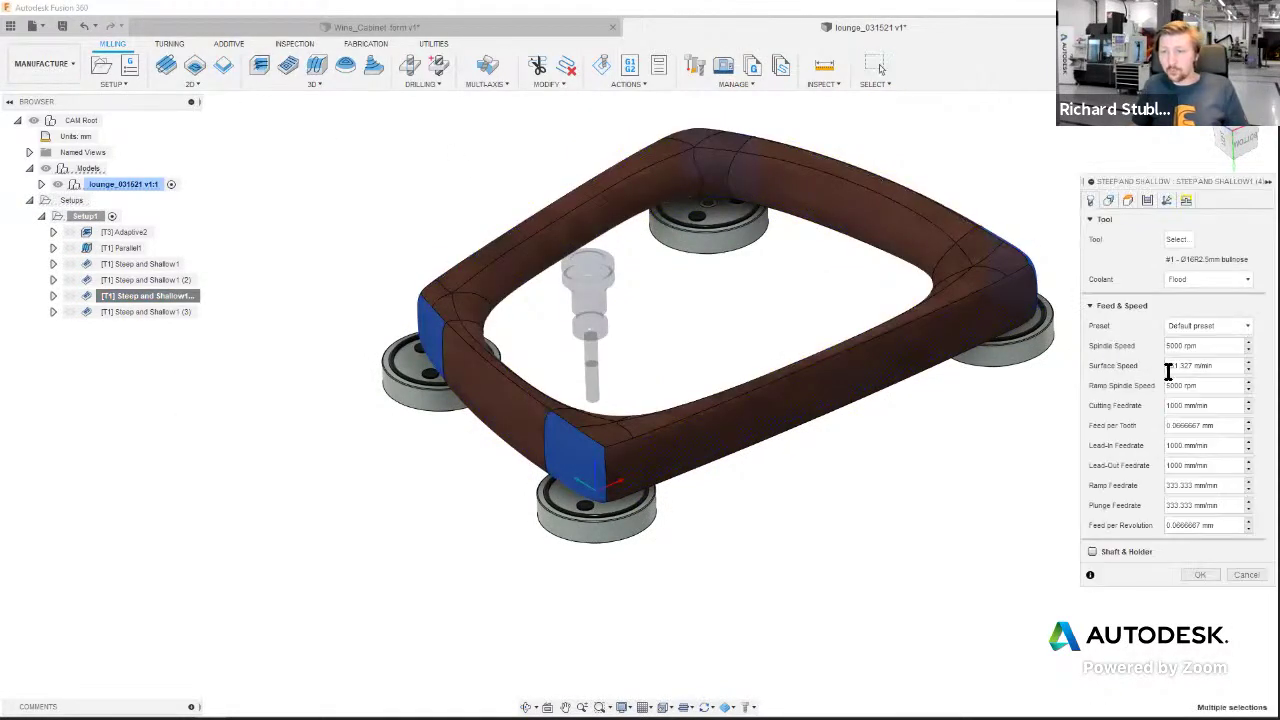
pyautogui.moveTo(1224, 405); pyautogui.dragTo(1140, 405)
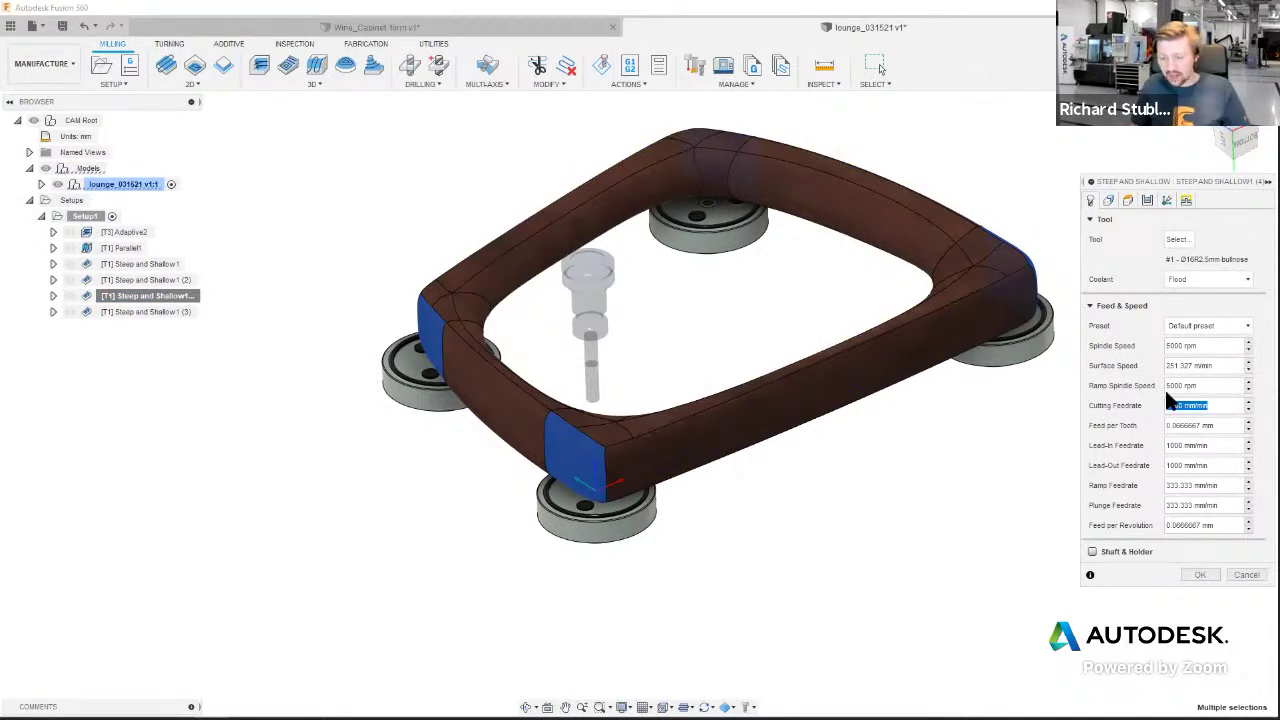
pyautogui.press('BackSpace')
pyautogui.write('500')
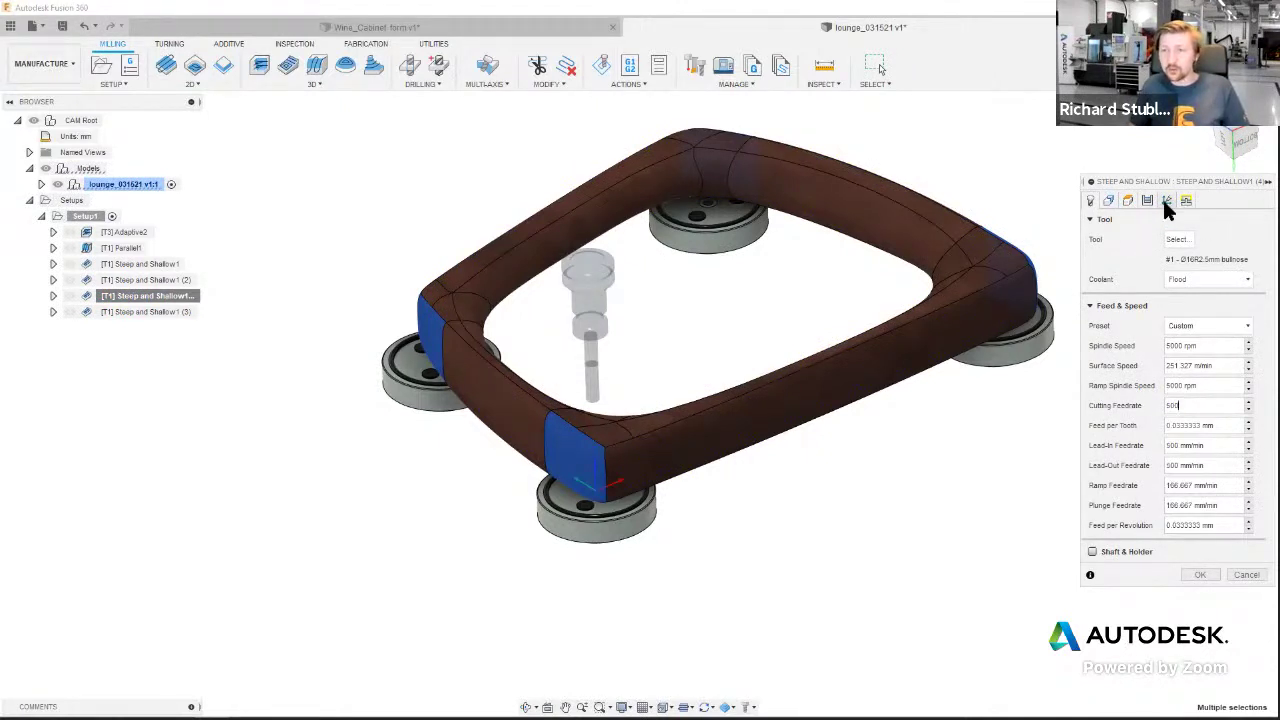
# - Enable Touch Surfaces for the copy's four selected faces, and inspect its generated toolpath together with Steep and Shallow1 (2)
pyautogui.click(1108, 201)
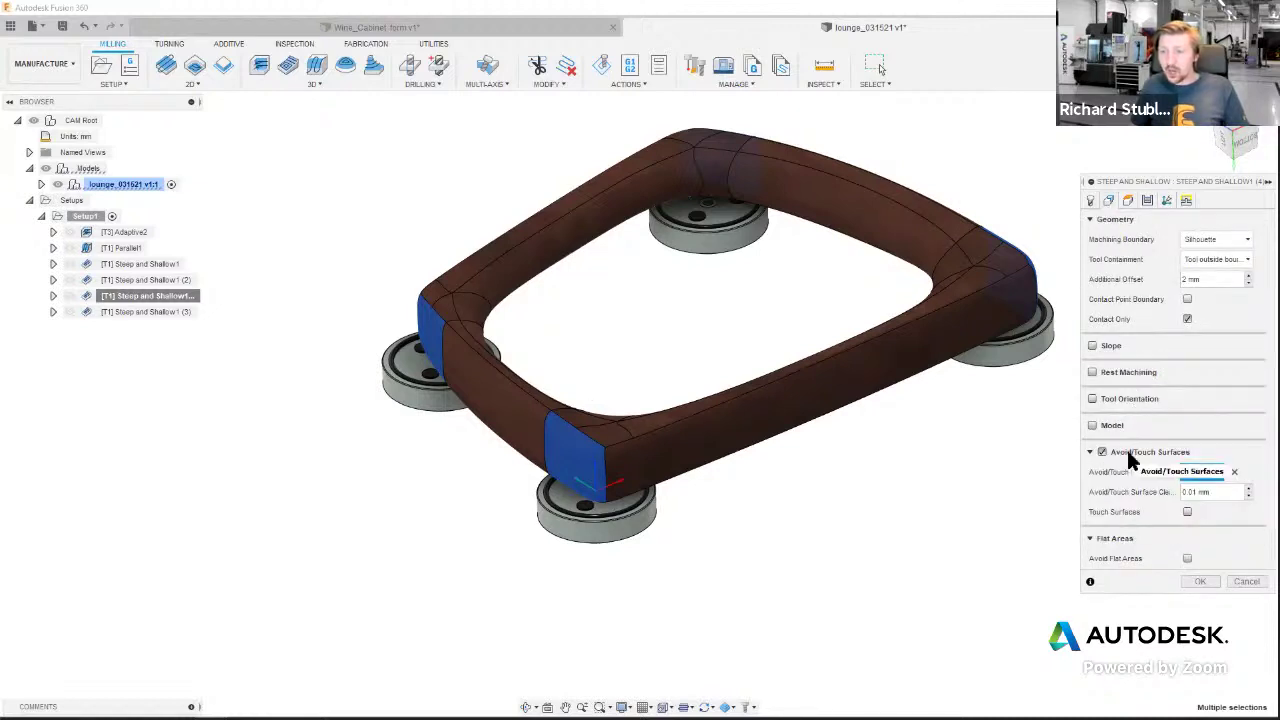
pyautogui.click(1187, 513)
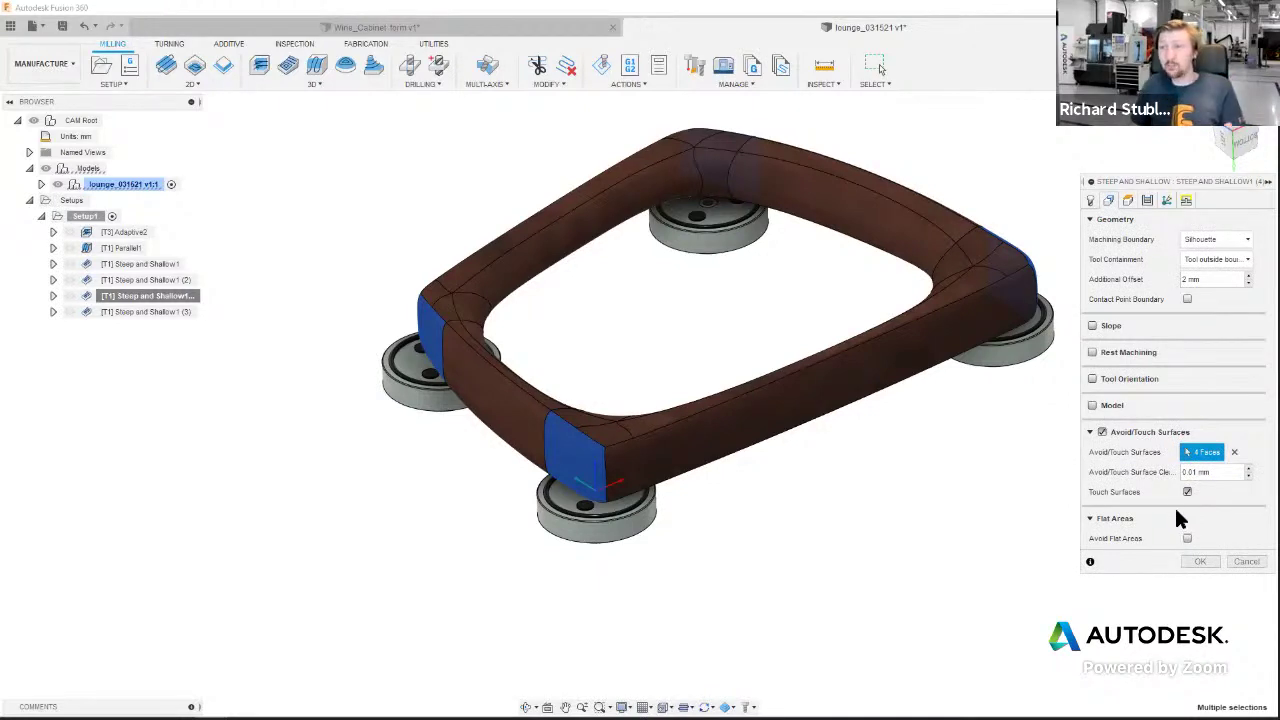
pyautogui.click(1147, 201)
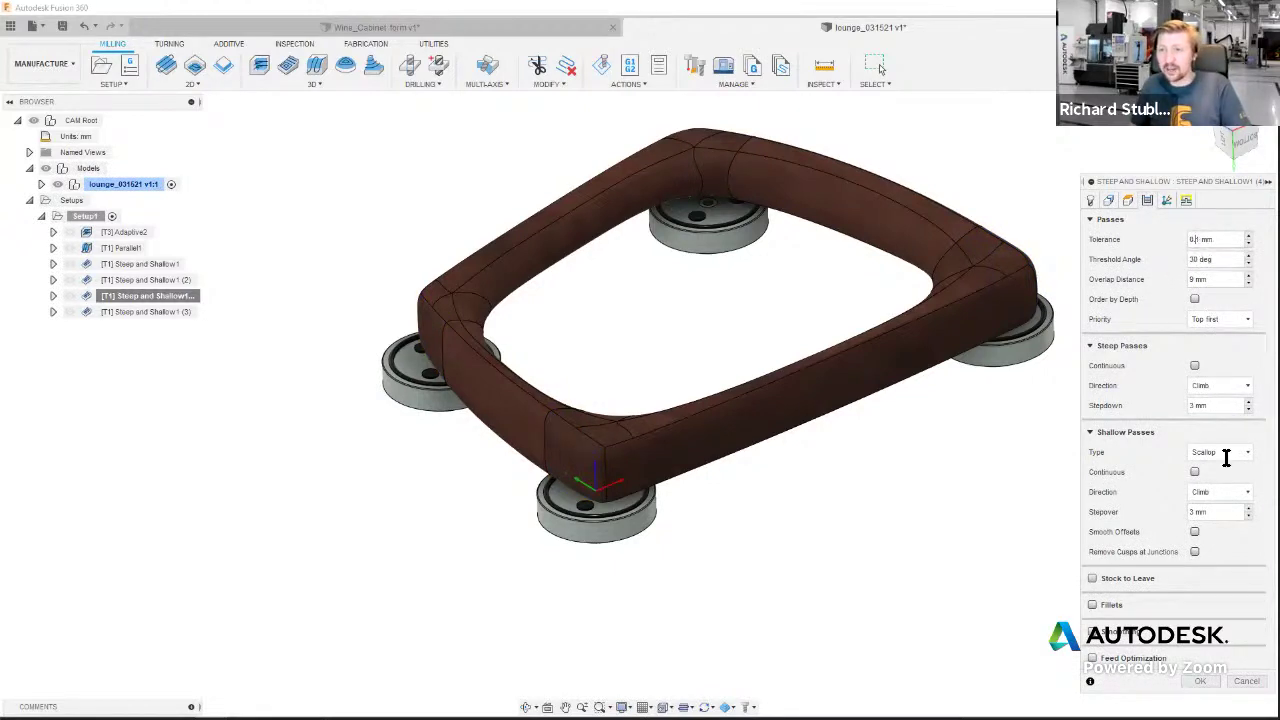
pyautogui.click(1200, 681)
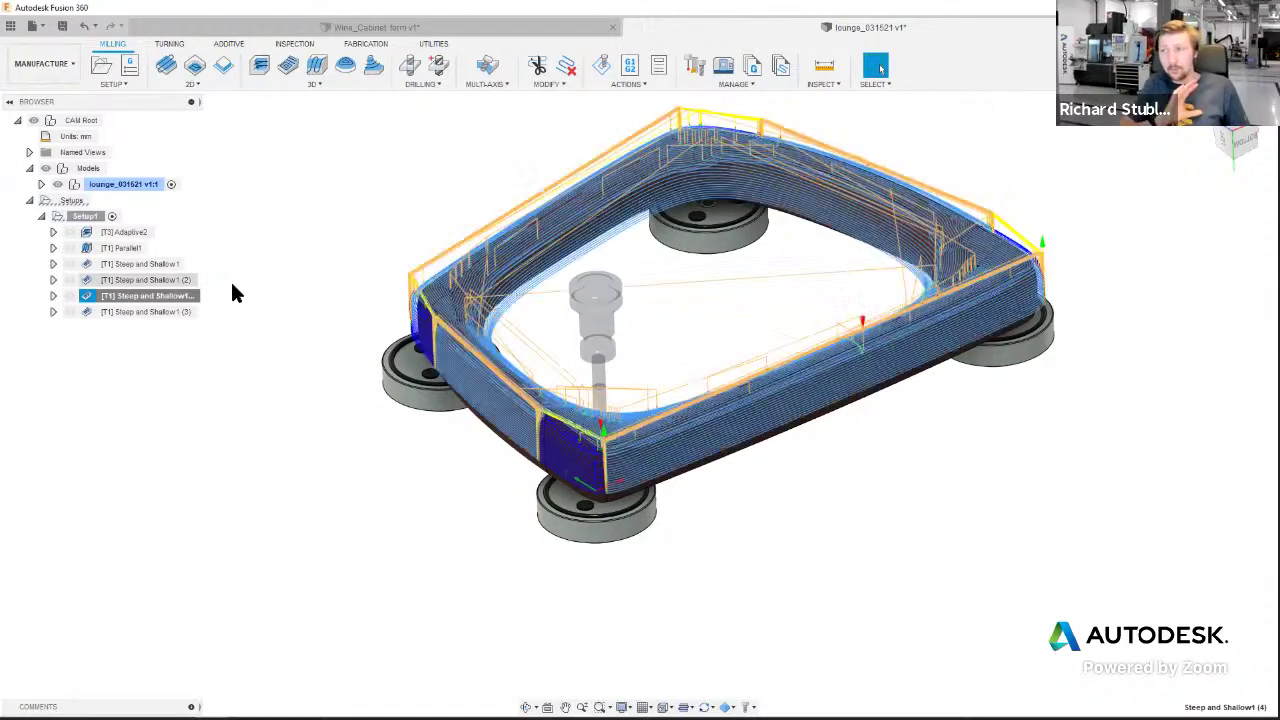
pyautogui.keyDown('ctrl'); pyautogui.click(231, 285); pyautogui.keyUp('ctrl')
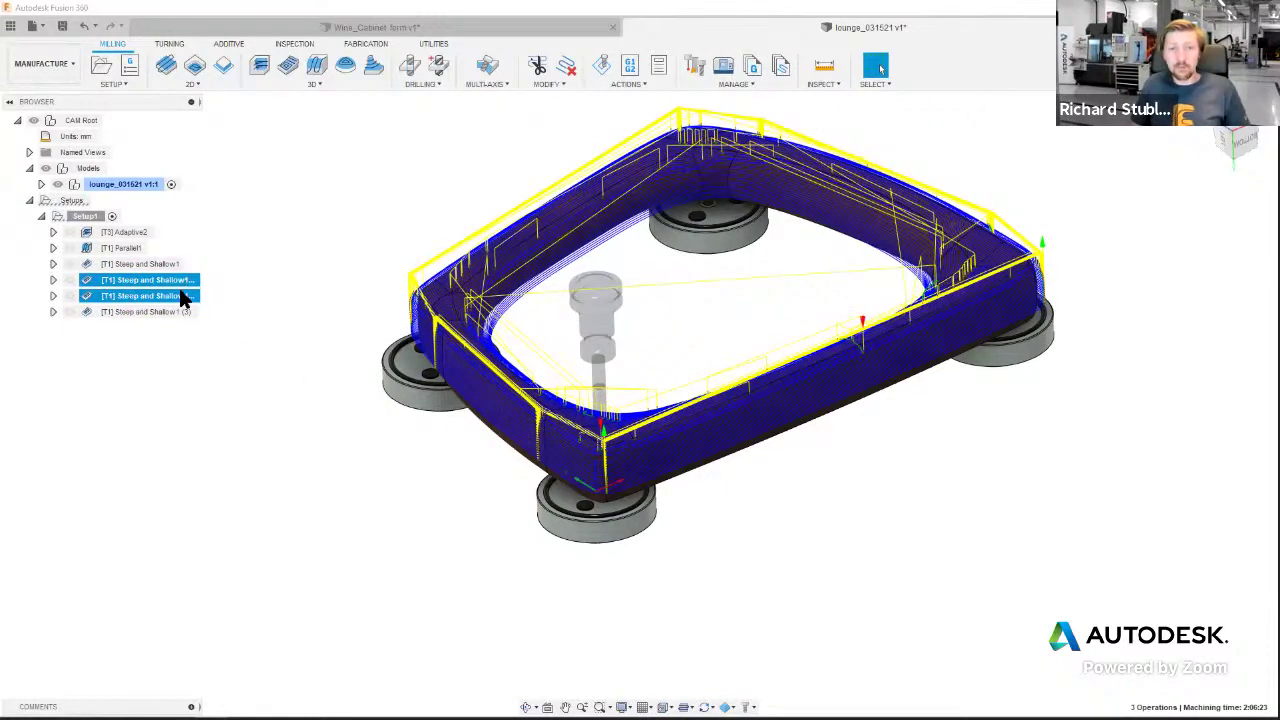
pyautogui.keyDown('shift'); pyautogui.moveTo(183, 298); pyautogui.dragTo(634, 471, button='middle'); pyautogui.keyUp('shift')
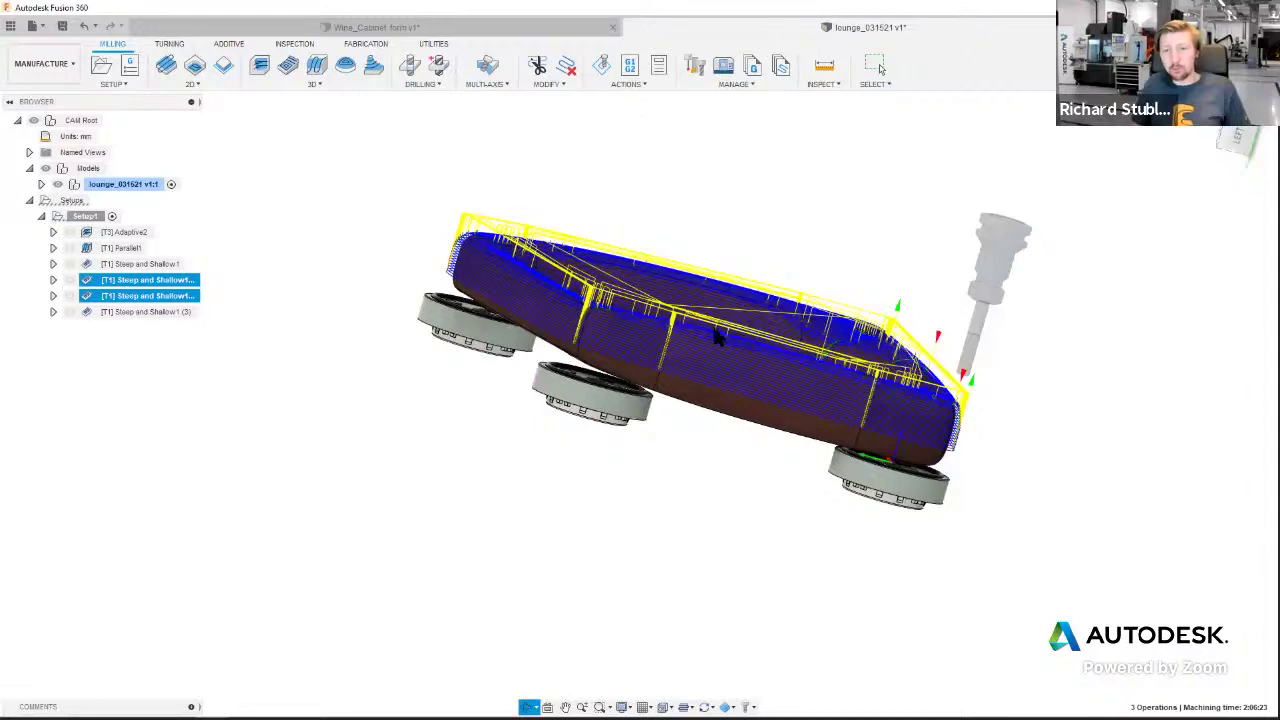
pyautogui.keyDown('shift'); pyautogui.moveTo(297, 363); pyautogui.dragTo(323, 317, button='middle'); pyautogui.keyUp('shift')
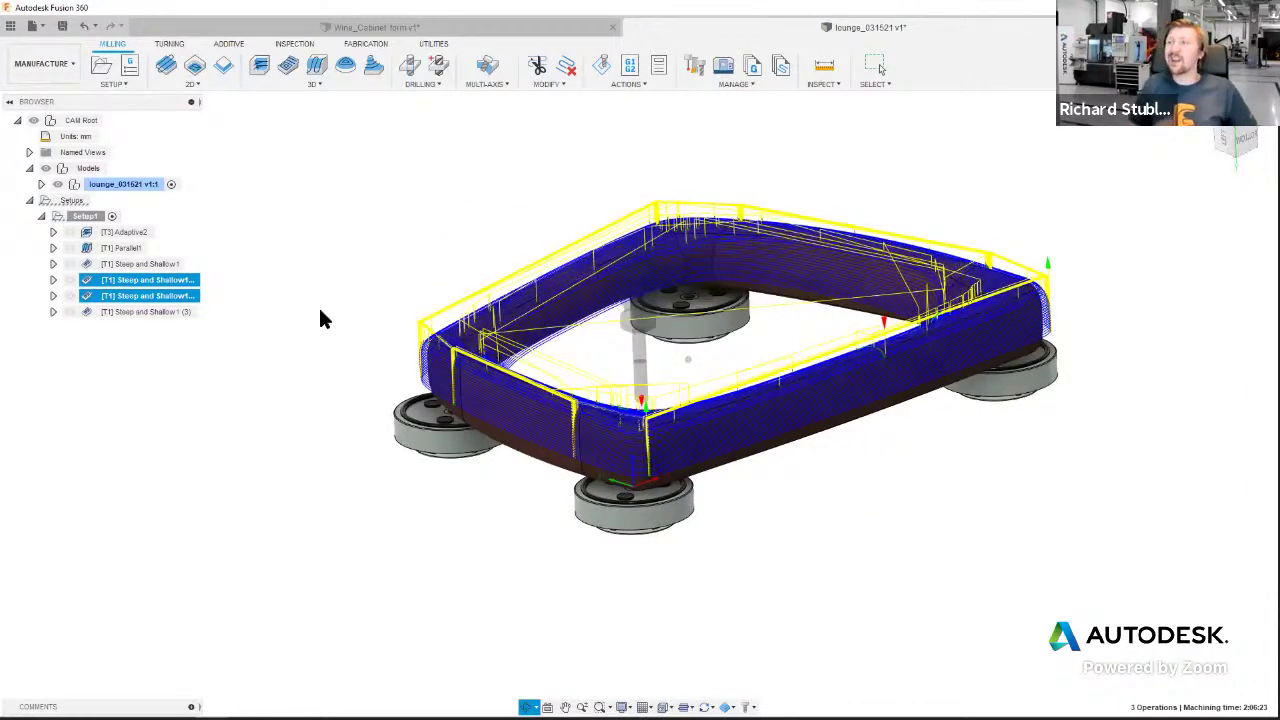
pyautogui.press('Escape')
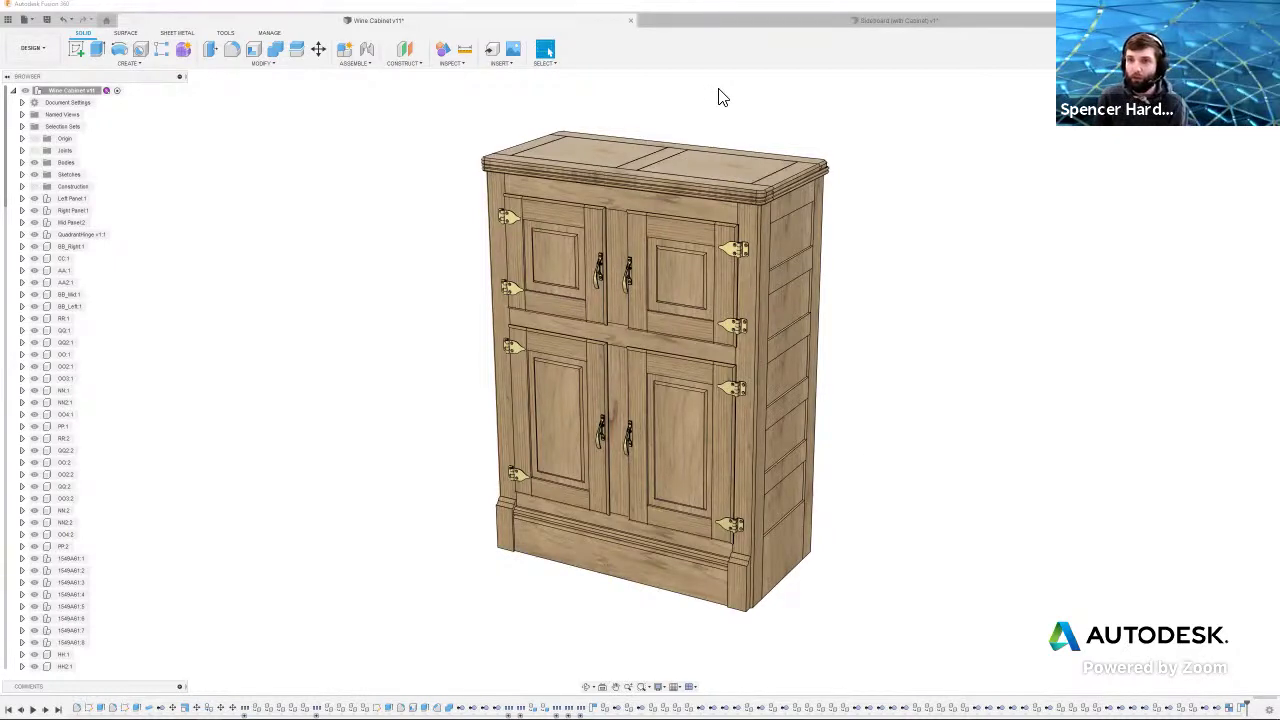
# - Examine the wine cabinet from near and far, and swing its lower right door open to expose the shelves inside
pyautogui.scroll(2, 666, 216)
pyautogui.scroll(3, 666, 216)
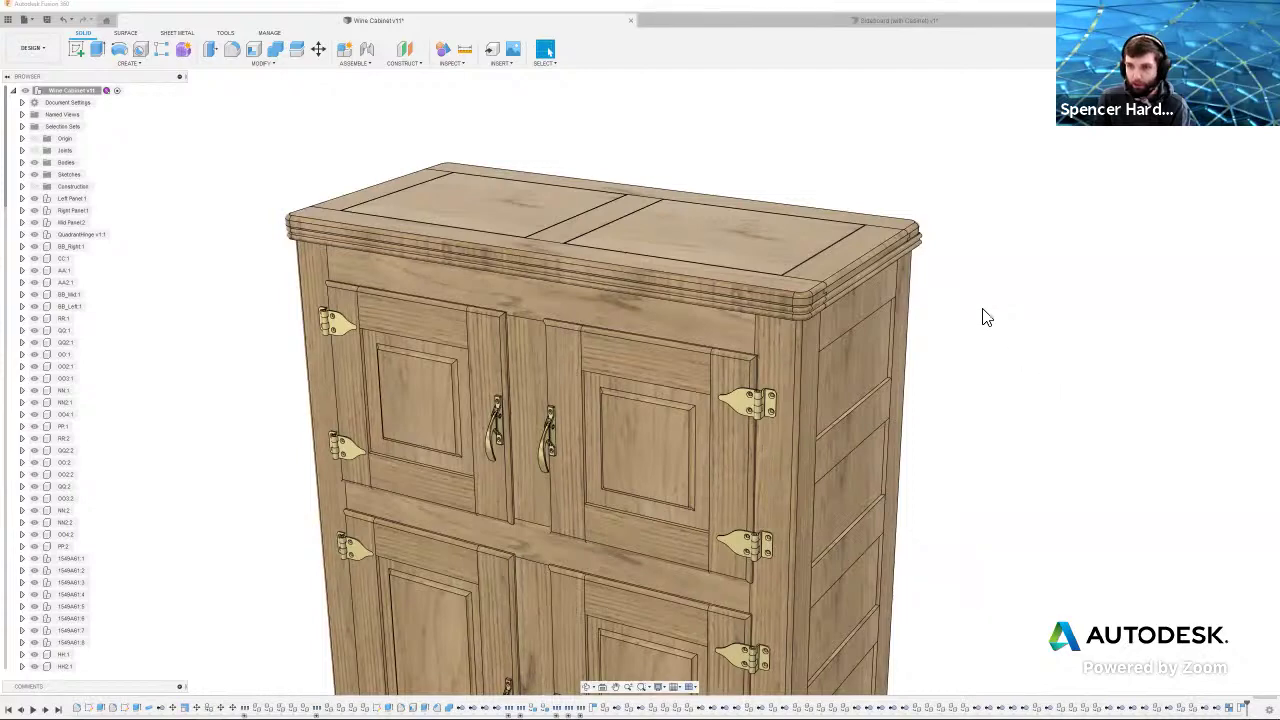
pyautogui.scroll(-3, 566, 214)
pyautogui.scroll(-1, 848, 422)
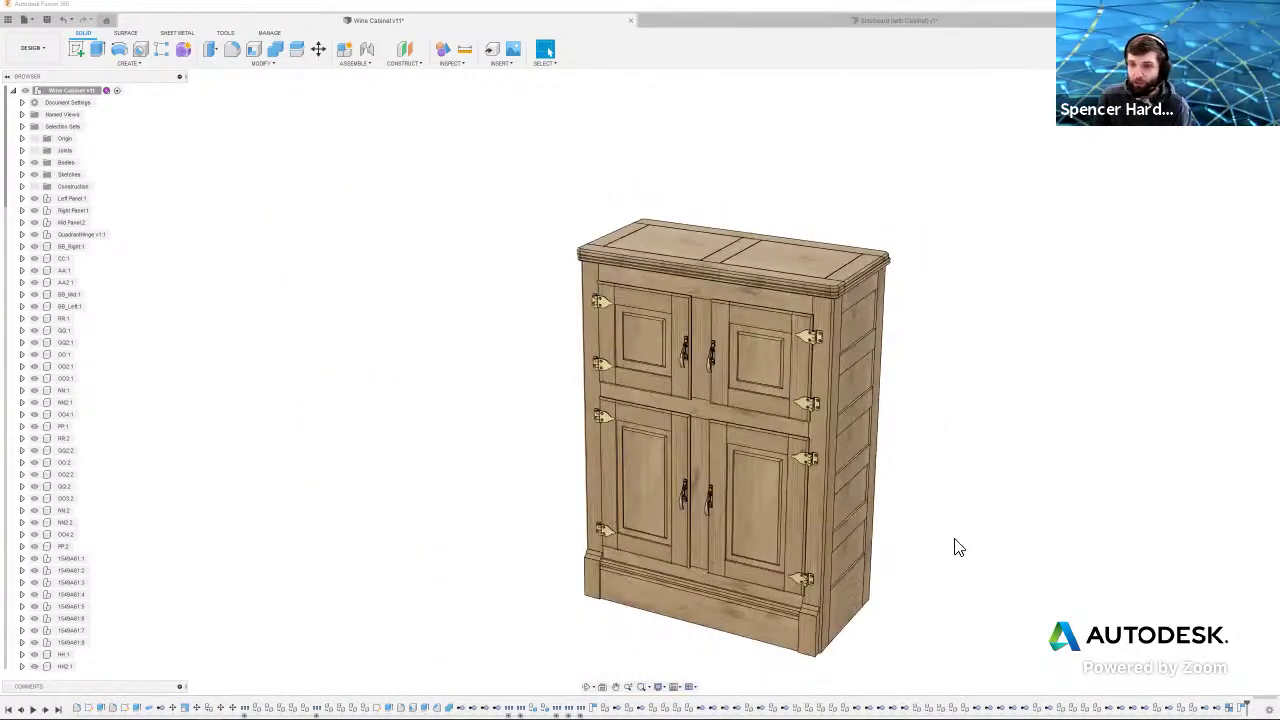
pyautogui.scroll(1, 958, 548)
pyautogui.scroll(1, 955, 542)
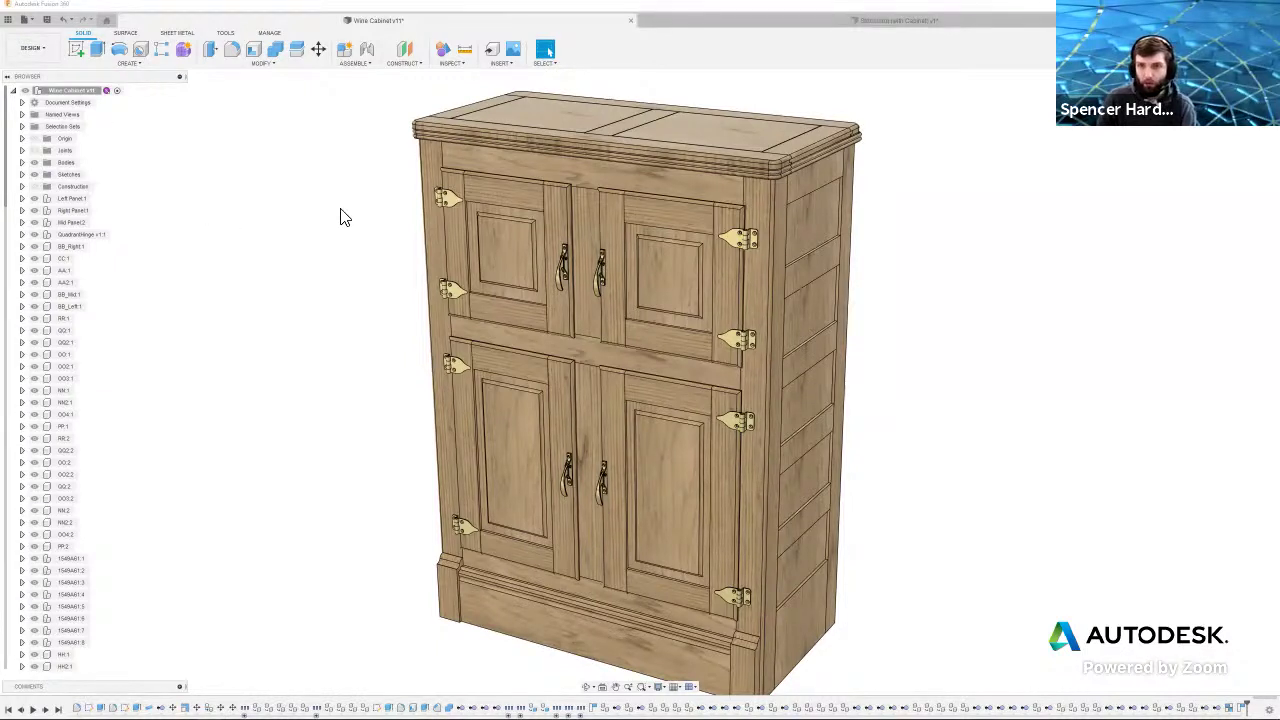
pyautogui.scroll(-1, 340, 218)
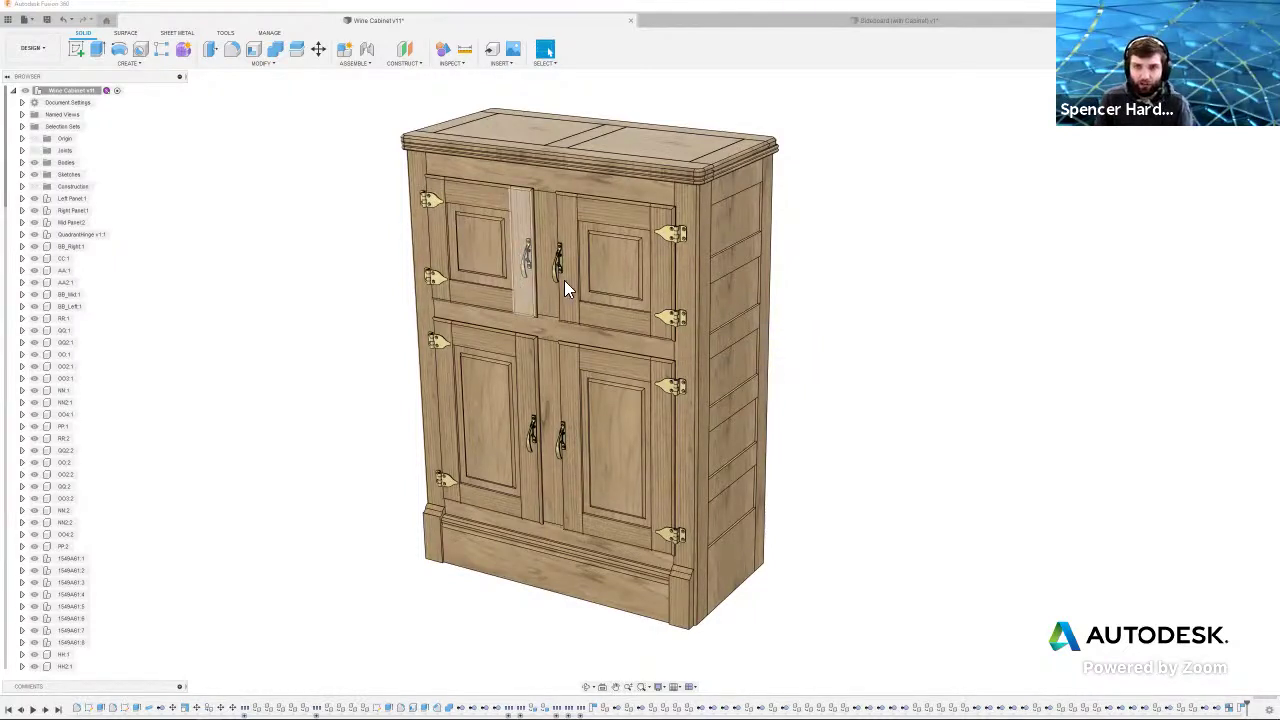
pyautogui.moveTo(576, 370); pyautogui.dragTo(597, 478)
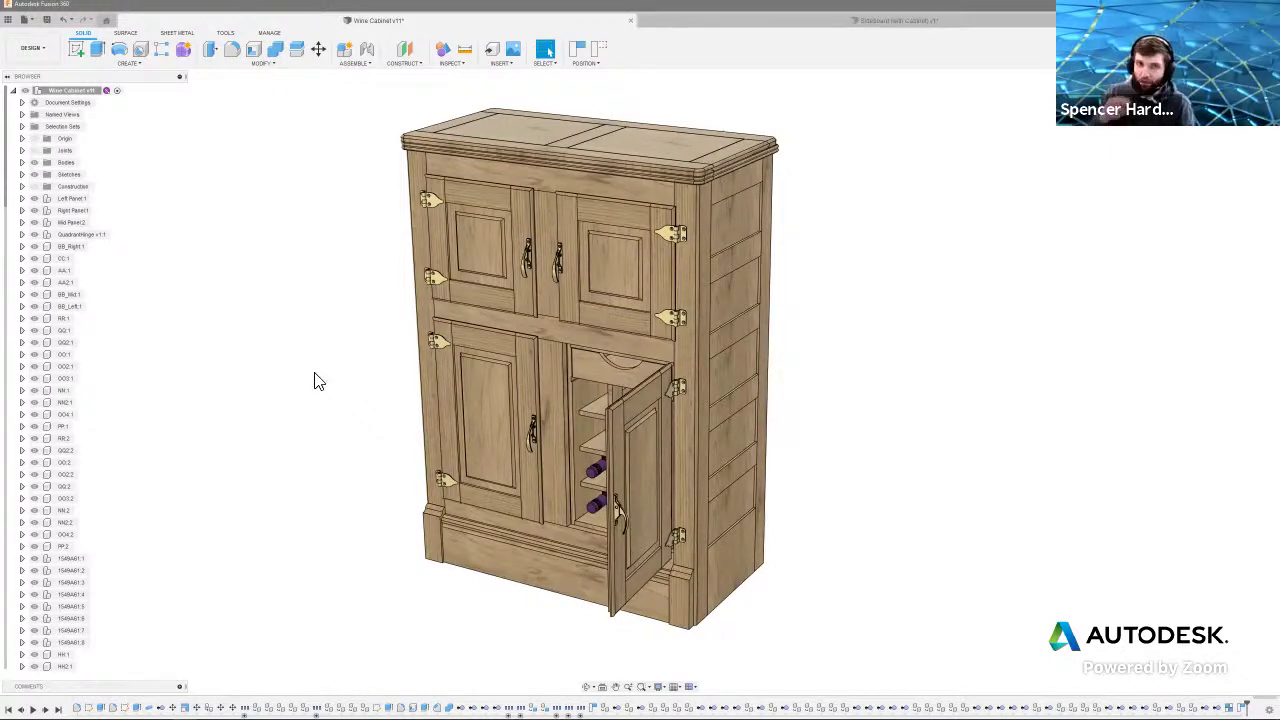
# - Start nest preparation for the wine cabinet, review the component list and examine the settings of component CC
pyautogui.click(231, 35)
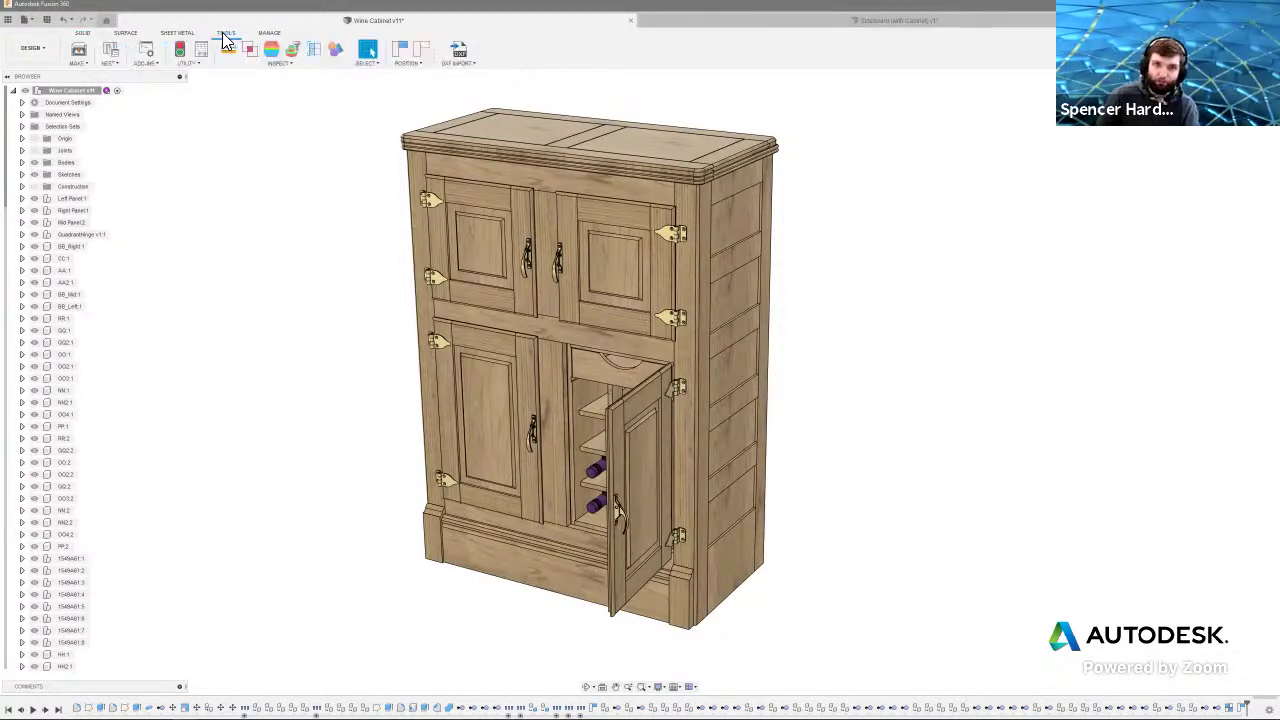
pyautogui.click(112, 55)
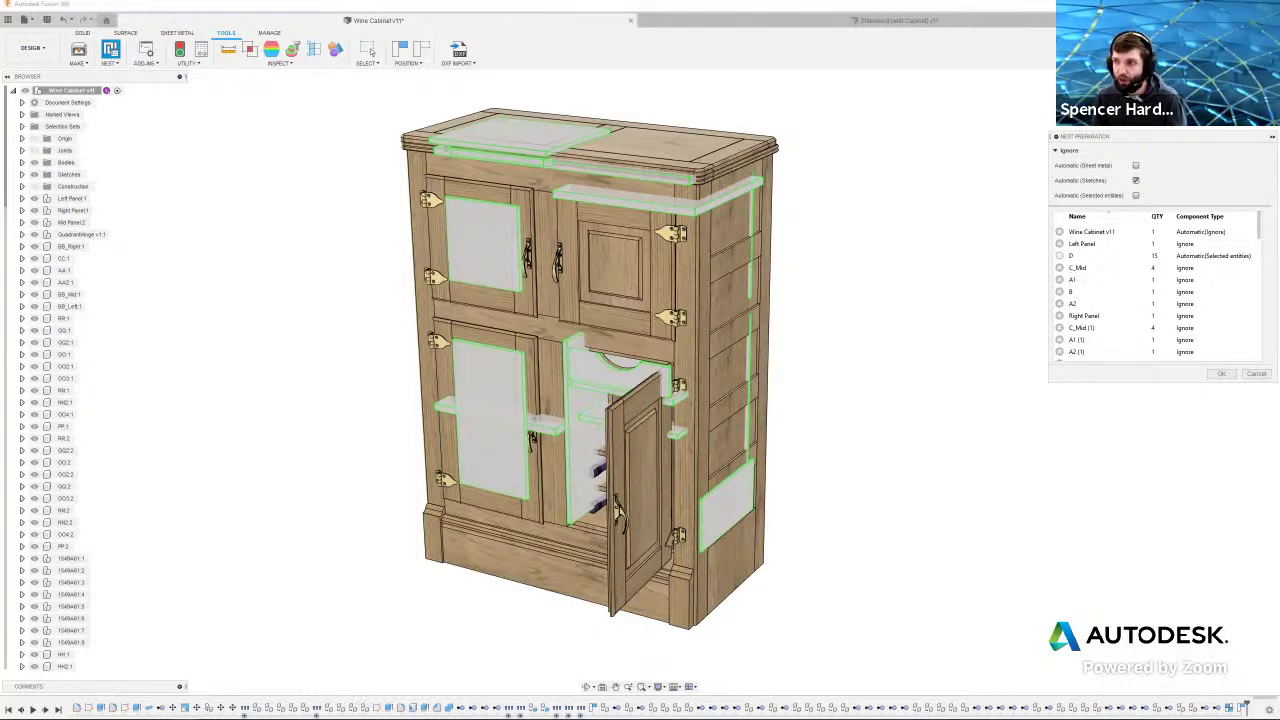
pyautogui.scroll(-5, 1155, 290)
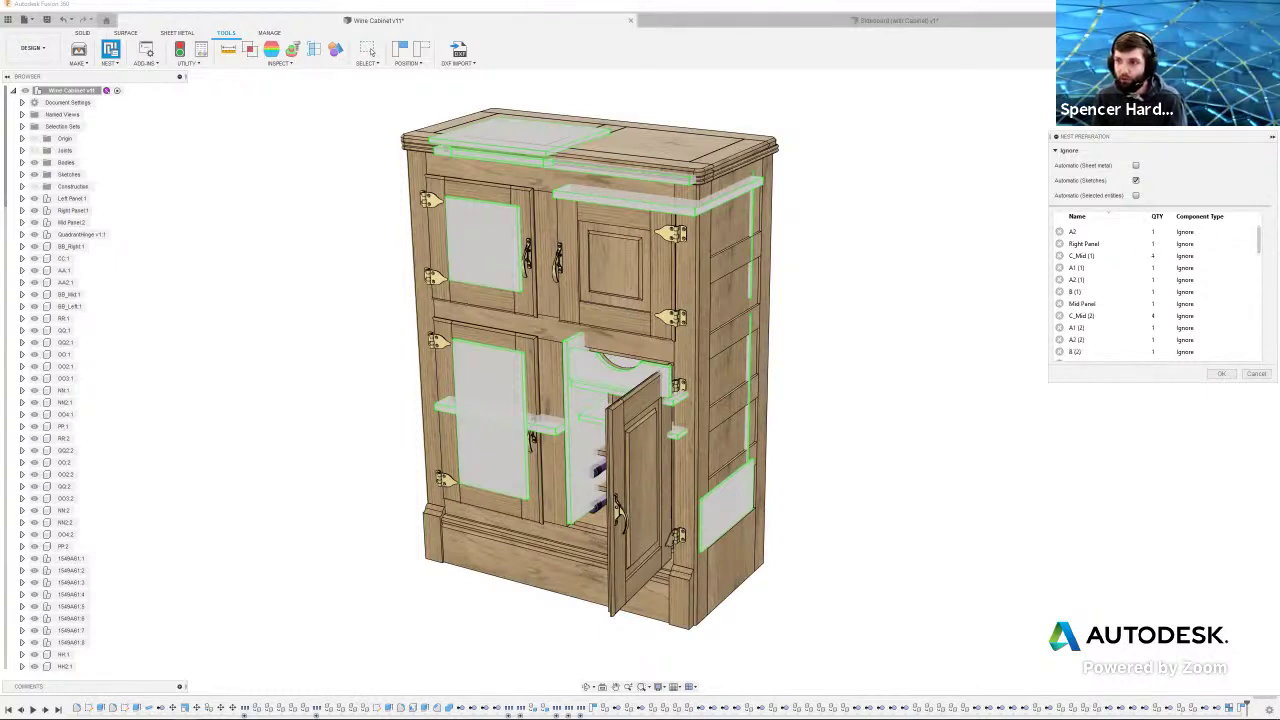
pyautogui.scroll(-2, 1155, 290)
pyautogui.scroll(1, 1105, 263)
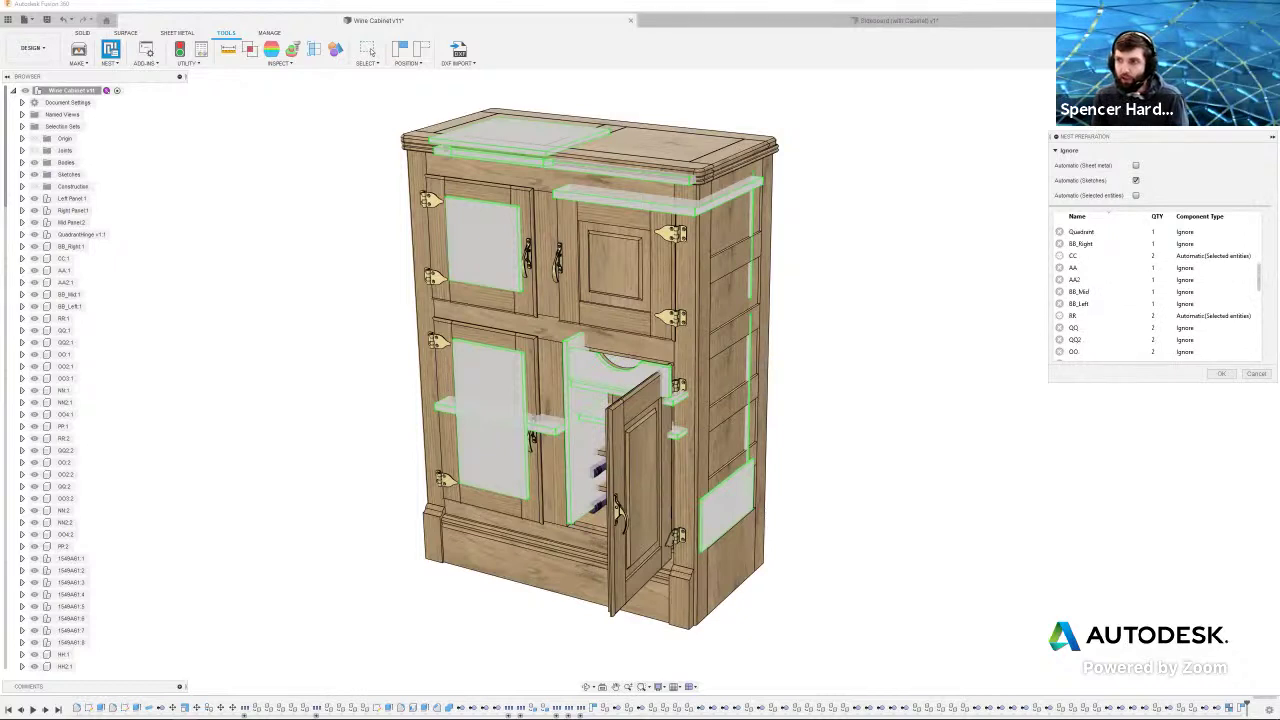
pyautogui.click(1078, 257)
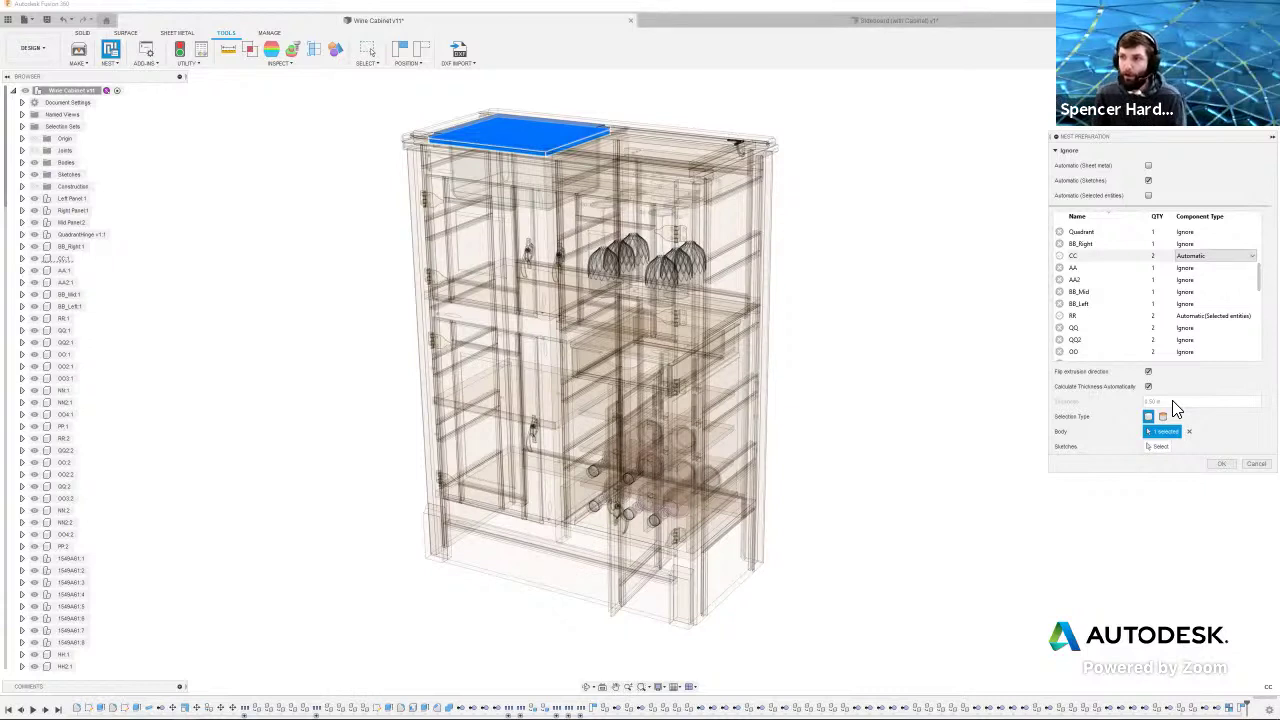
# - Review the component type options available for CC, including Ignore, and leave nest preparation without saving
pyautogui.click(1218, 259)
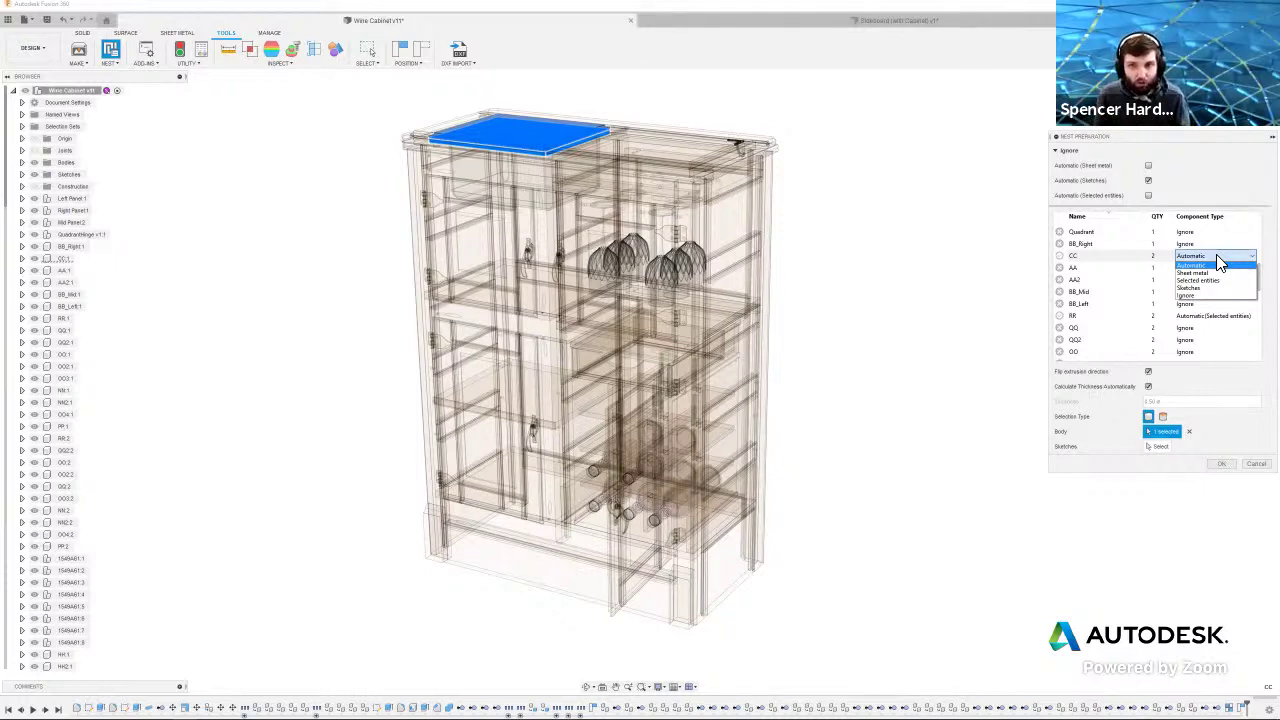
pyautogui.press('Down')
pyautogui.press('Down')
pyautogui.press('Down')
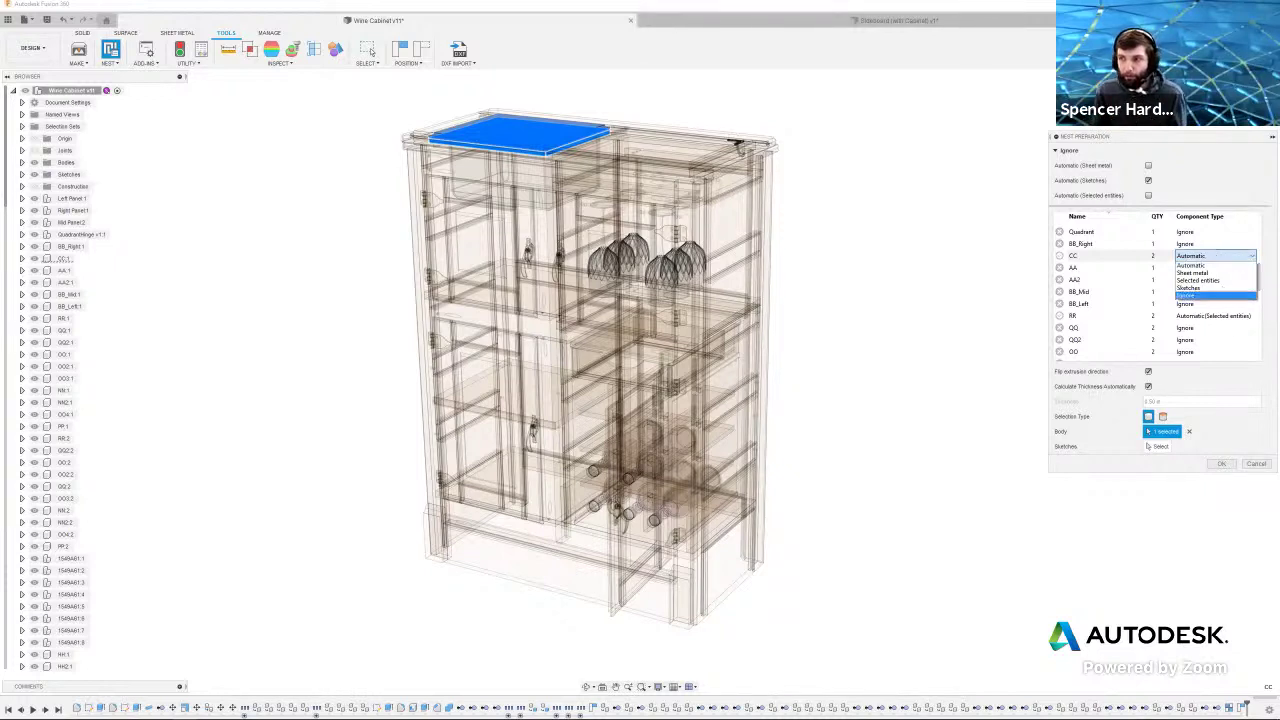
pyautogui.press('Return')
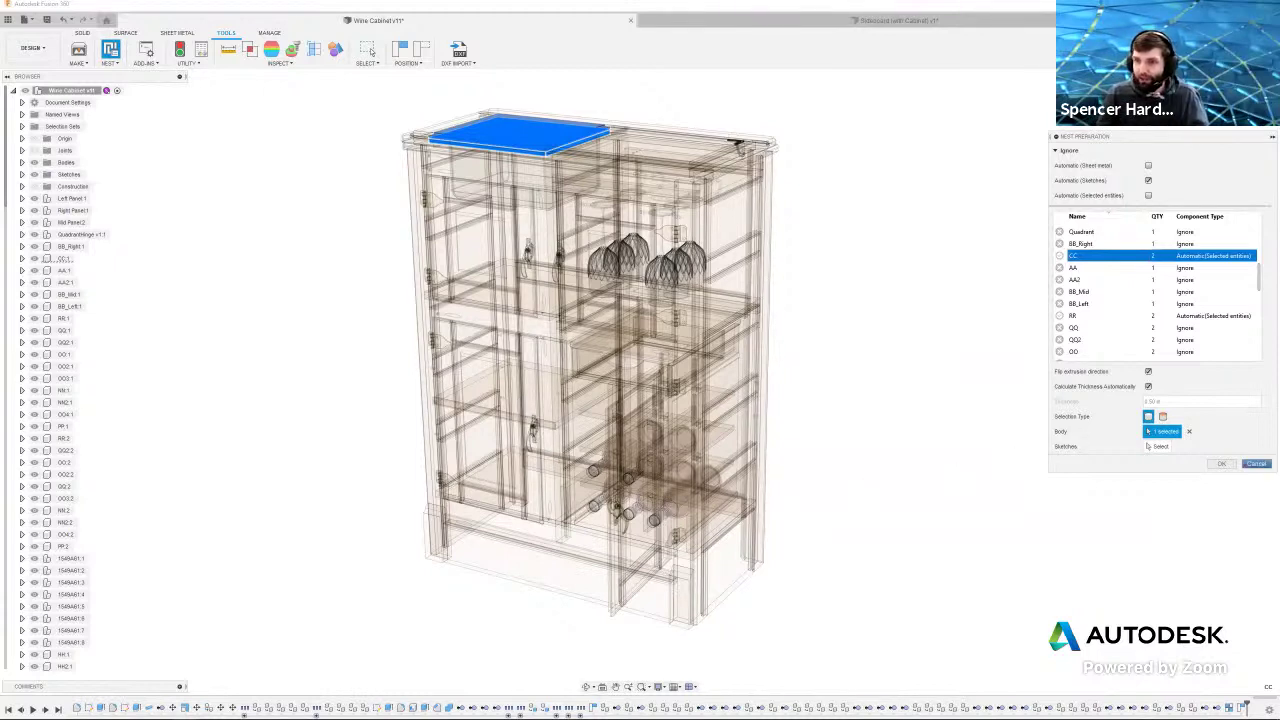
pyautogui.click(1256, 463)
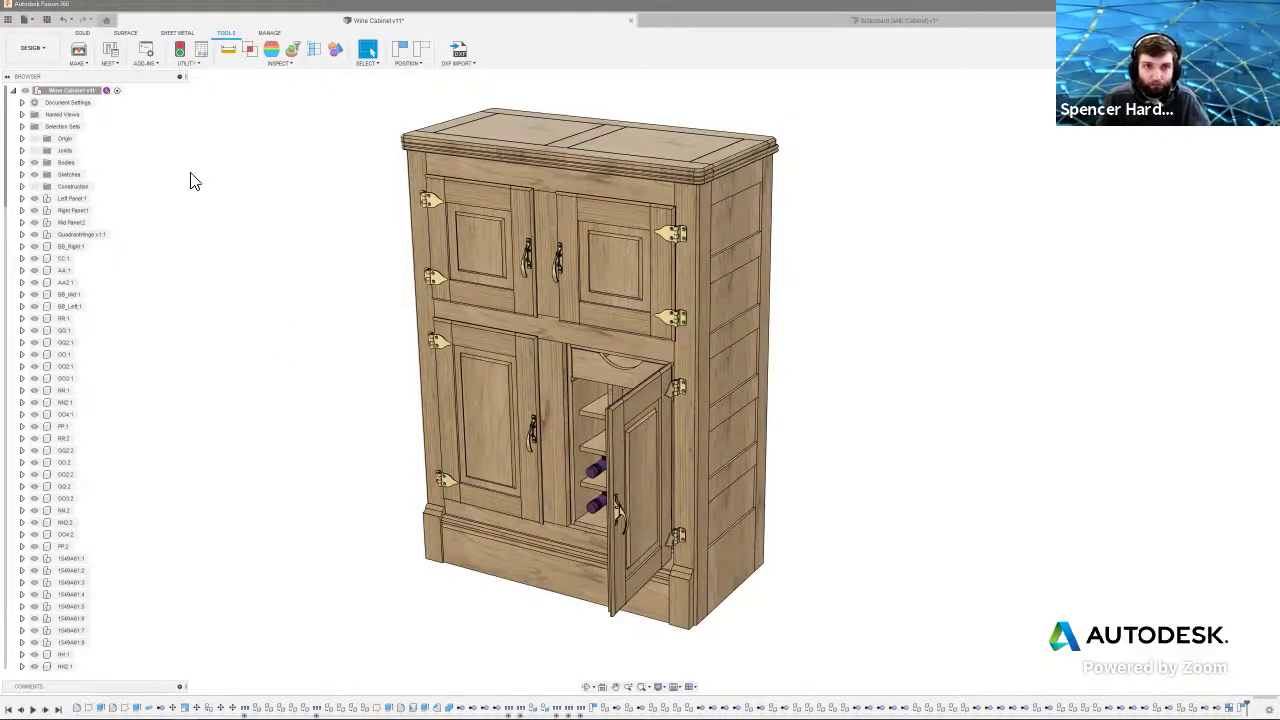
# - Switch the wine cabinet to the Manufacture workspace and open the Process Material Library, moving its window clear for viewing
pyautogui.click(45, 50)
pyautogui.click(38, 162)
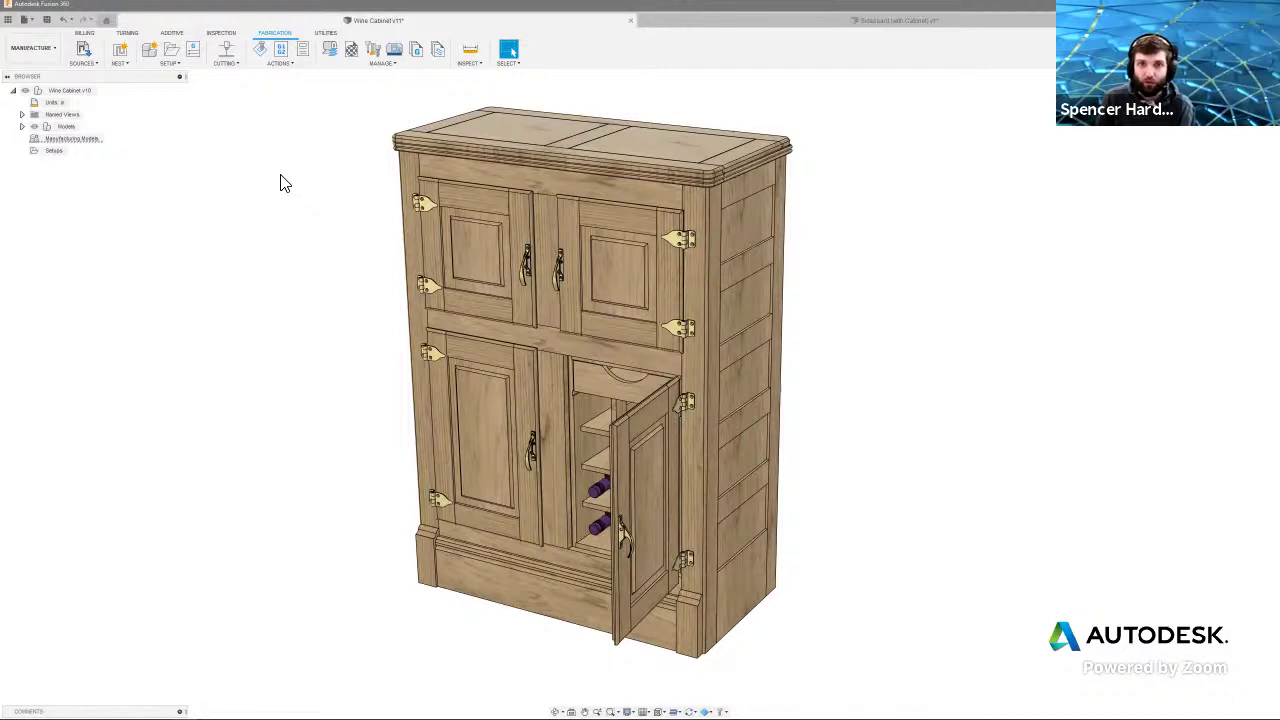
pyautogui.click(330, 50)
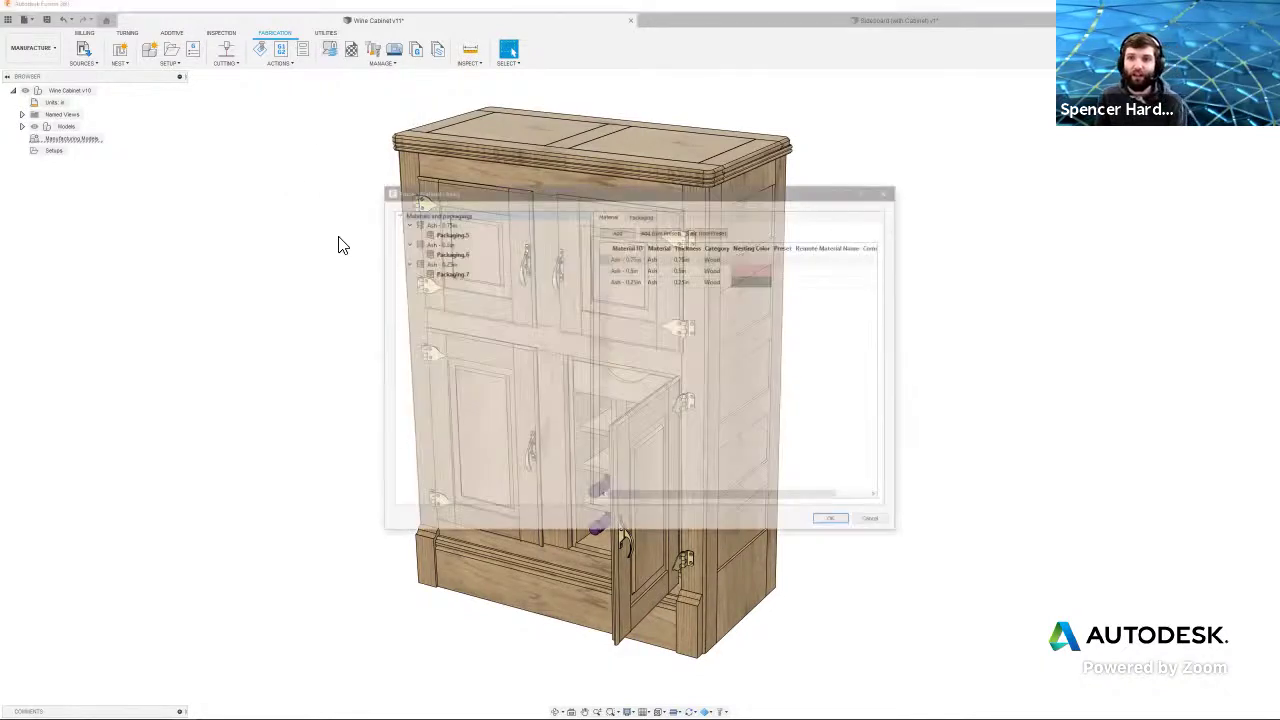
pyautogui.moveTo(494, 190); pyautogui.dragTo(605, 206)
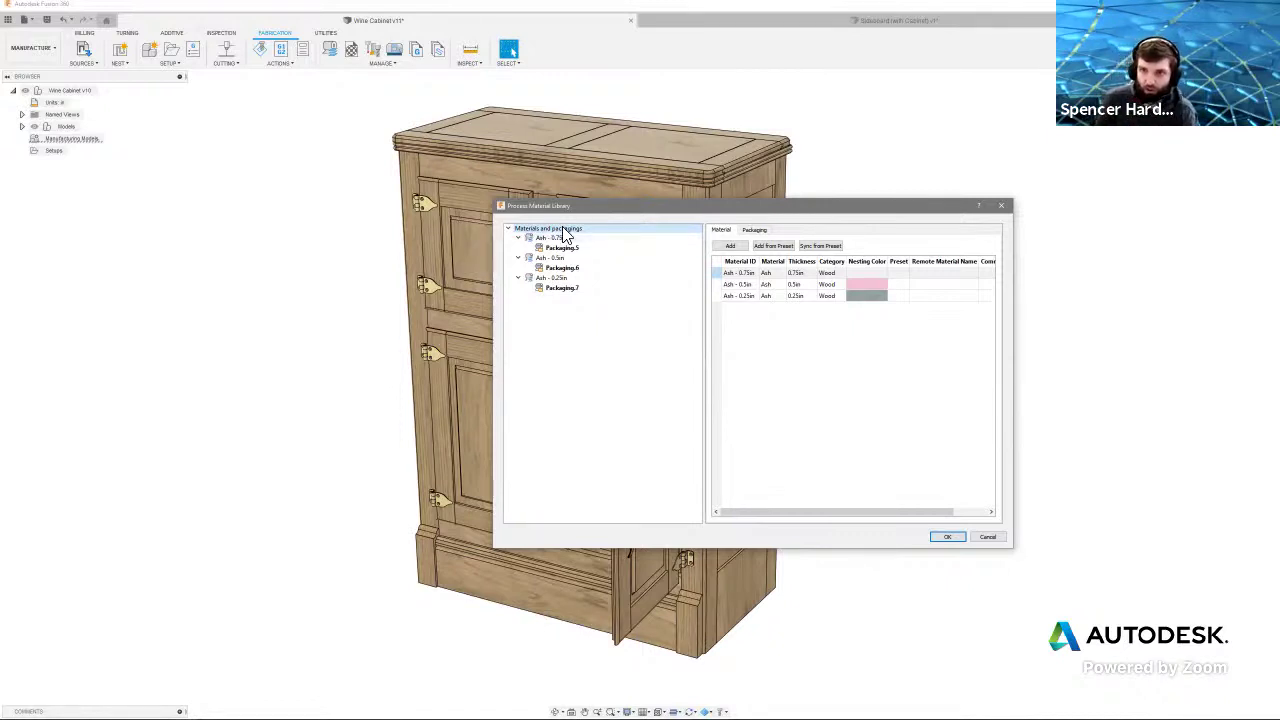
pyautogui.moveTo(590, 210); pyautogui.dragTo(552, 216)
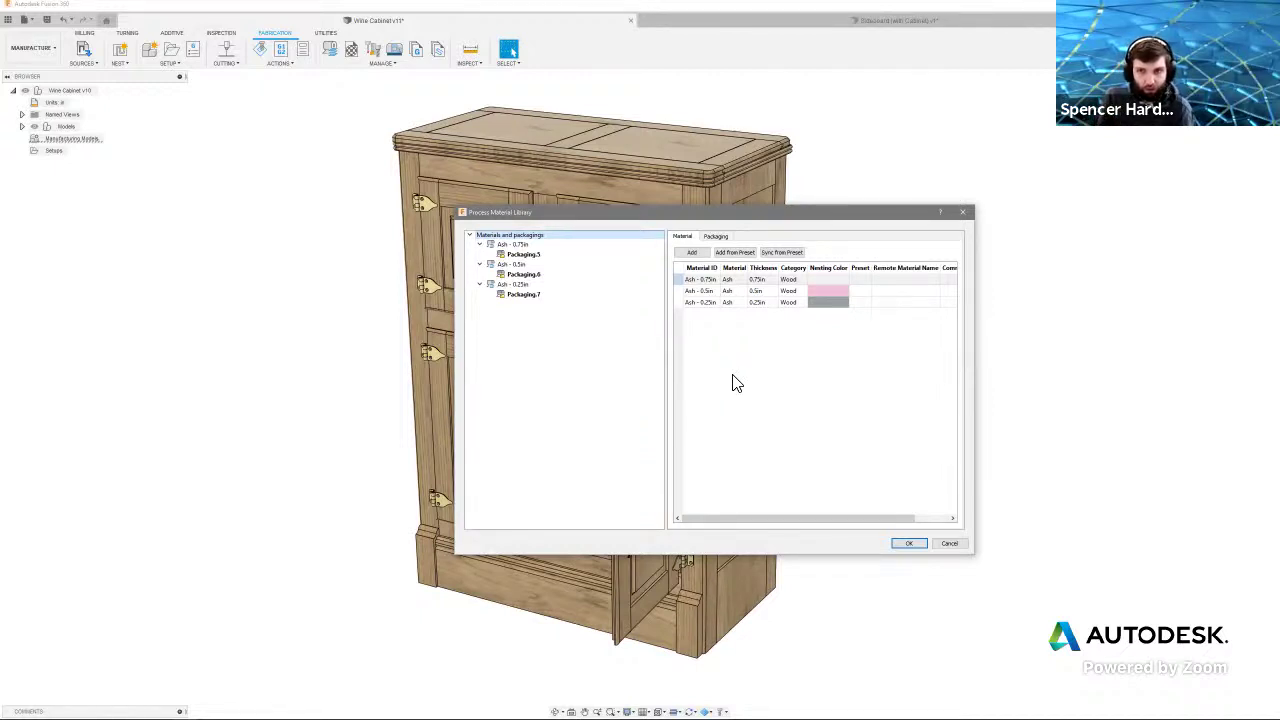
# - Examine the general, packaging and nesting settings of the Ash - 0.75in material, and close the material library
pyautogui.click(503, 246)
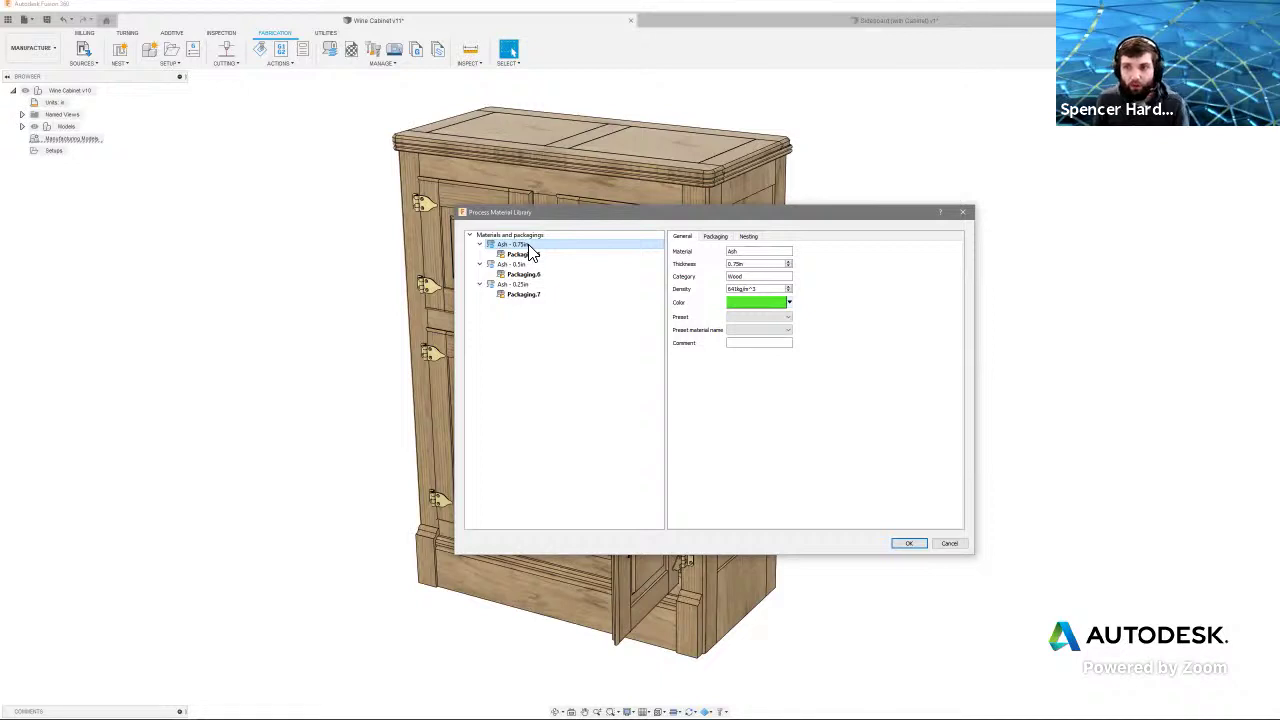
pyautogui.click(712, 238)
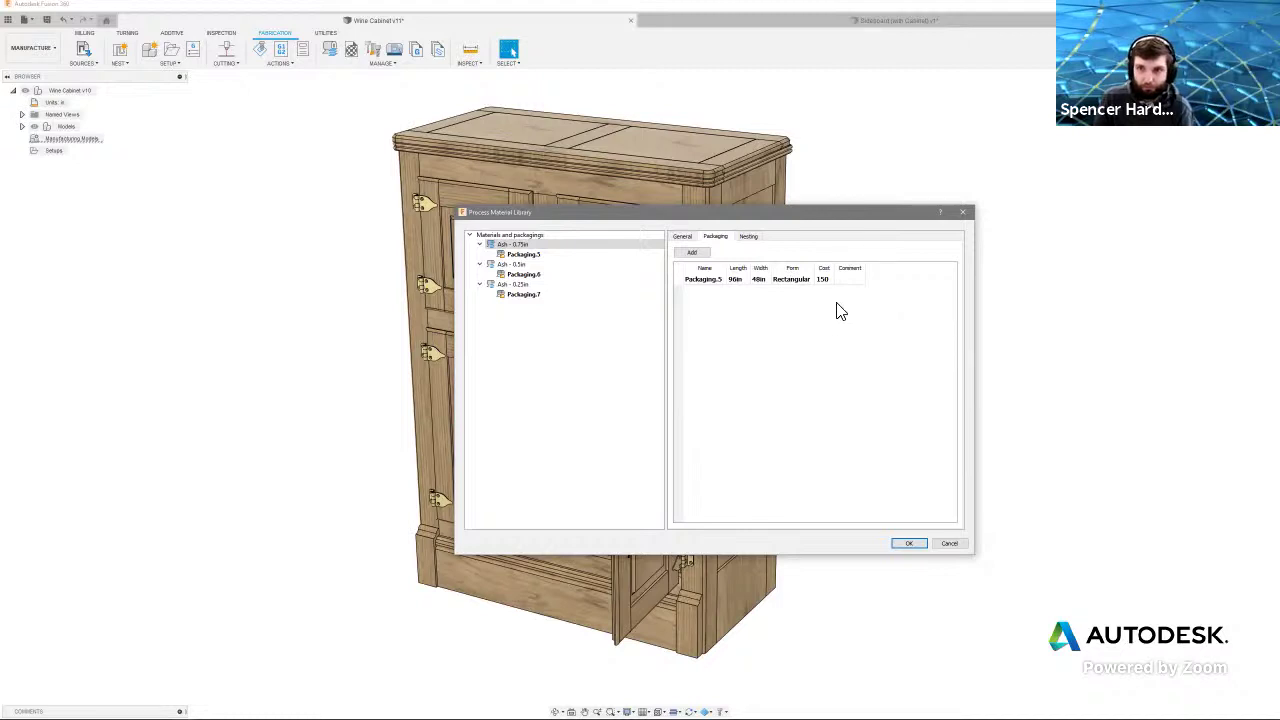
pyautogui.click(750, 240)
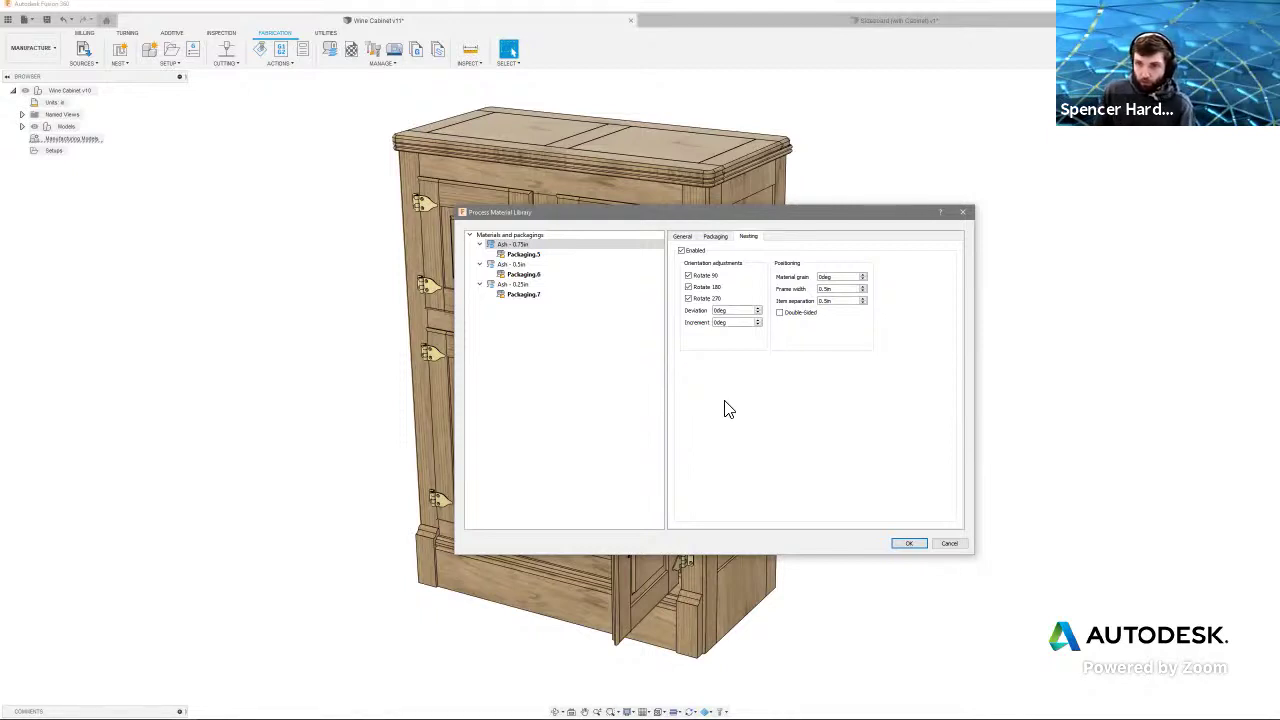
pyautogui.click(906, 544)
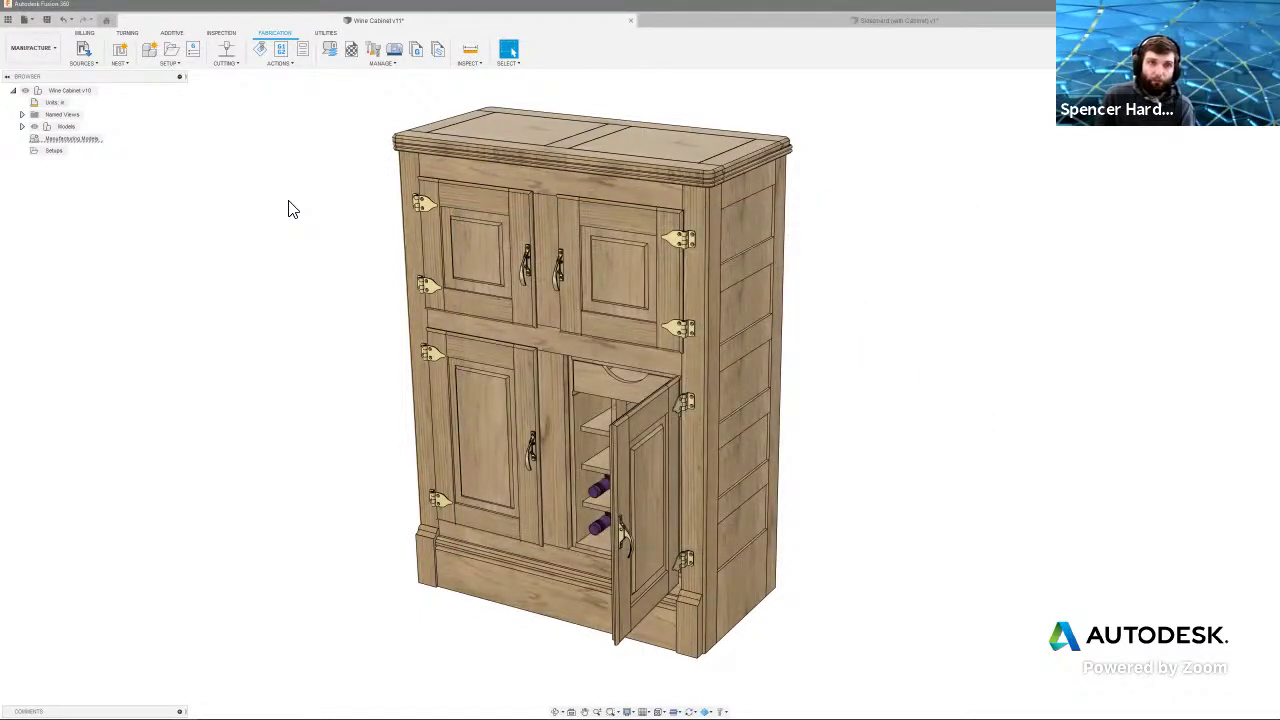
# - Open the cabinet's component sources, widen the Components column, and preview components D, CC, RR, PP and GG
pyautogui.click(83, 52)
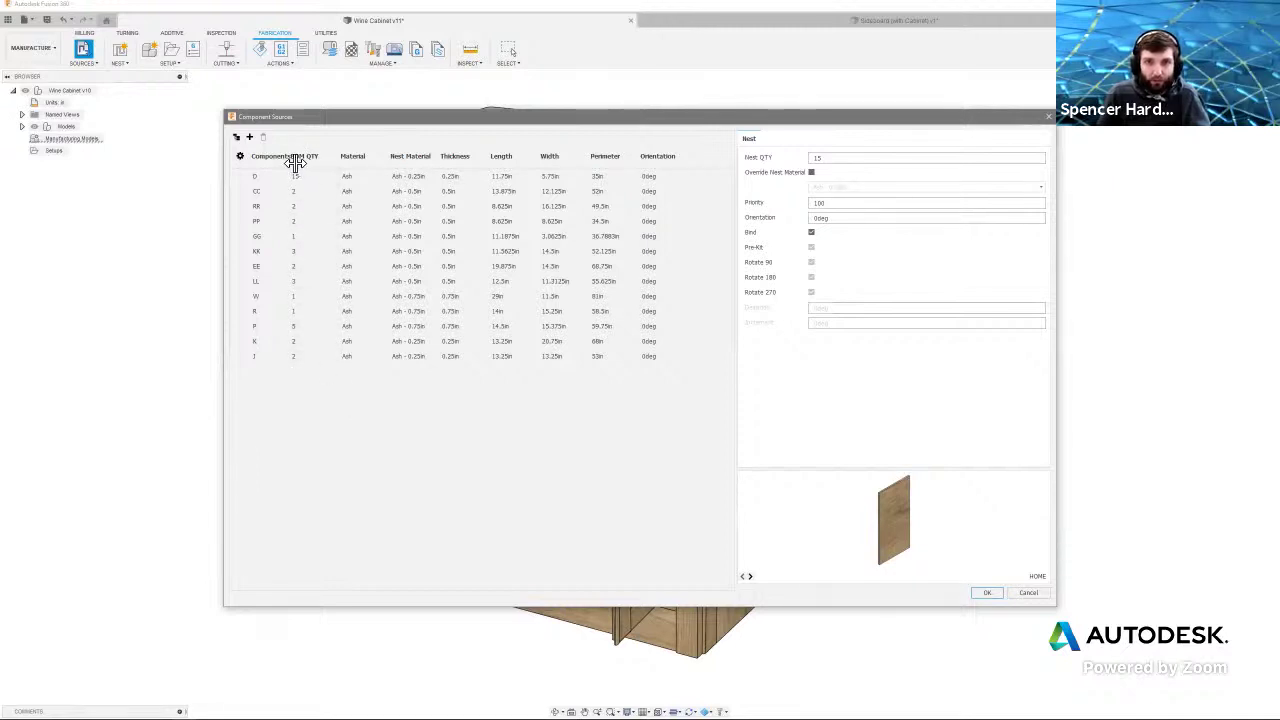
pyautogui.moveTo(299, 161); pyautogui.dragTo(312, 162)
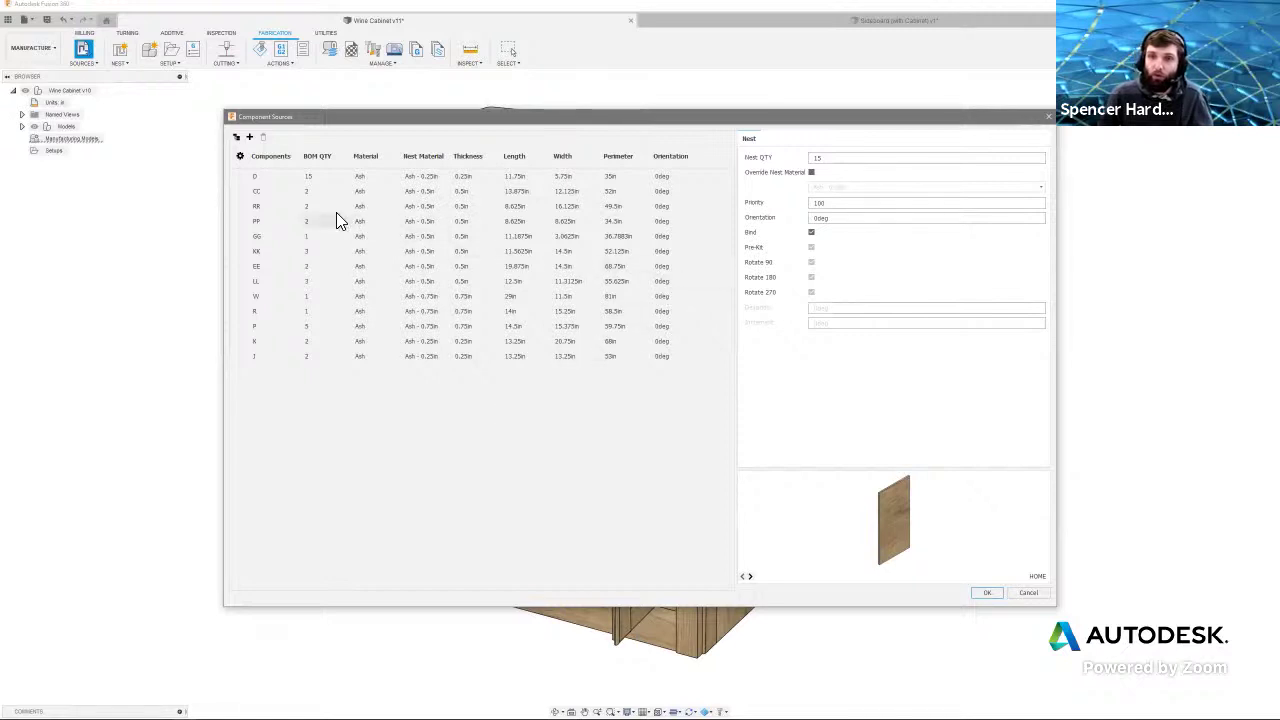
pyautogui.click(256, 177)
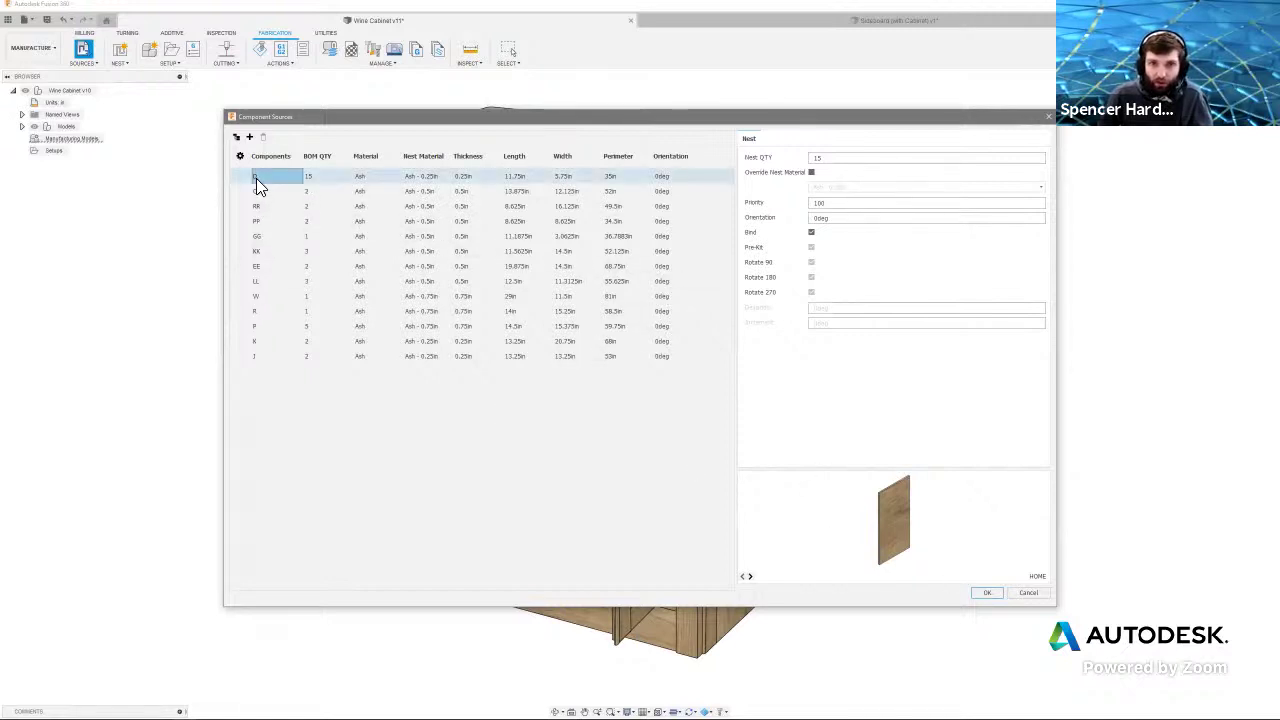
pyautogui.click(257, 193)
pyautogui.click(258, 208)
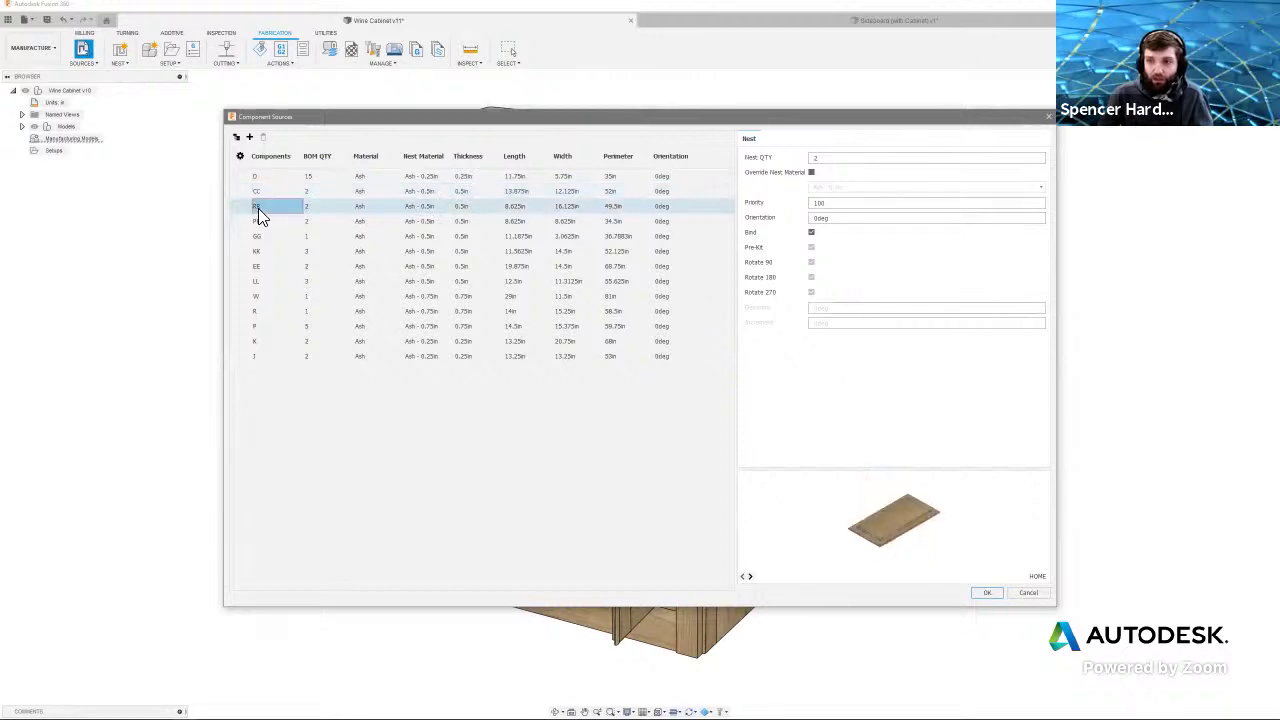
pyautogui.click(259, 222)
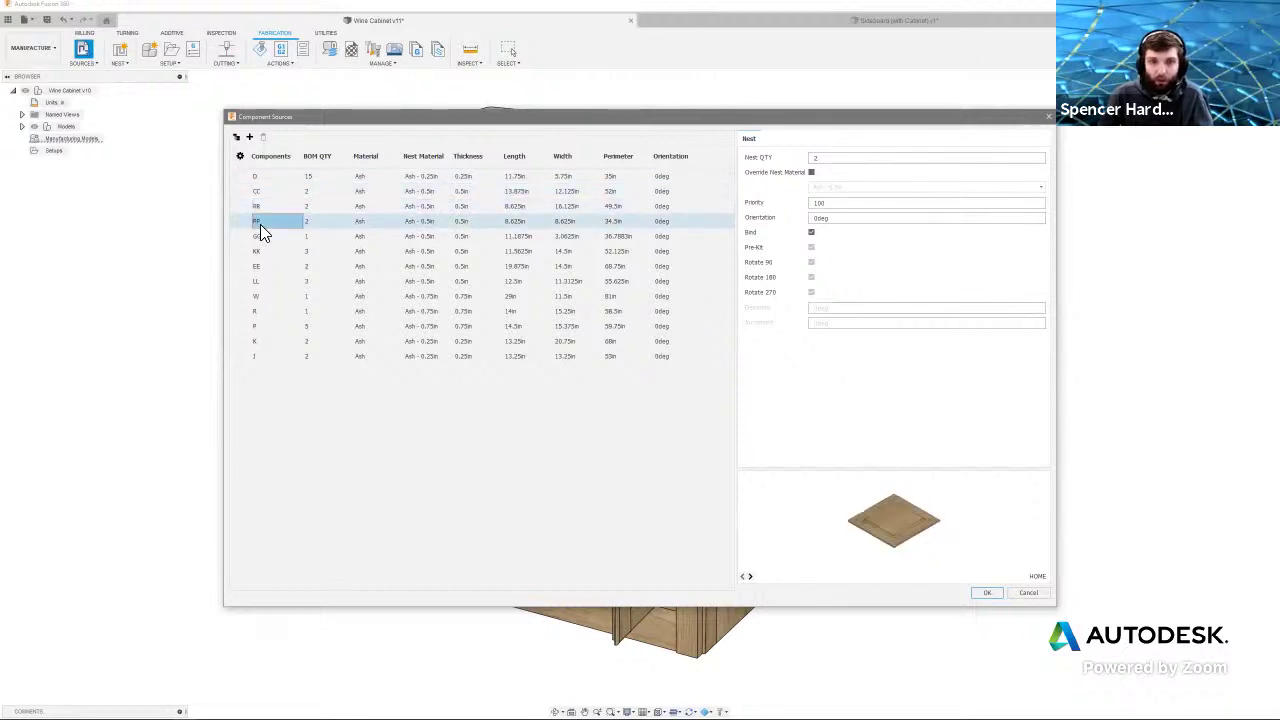
pyautogui.click(262, 240)
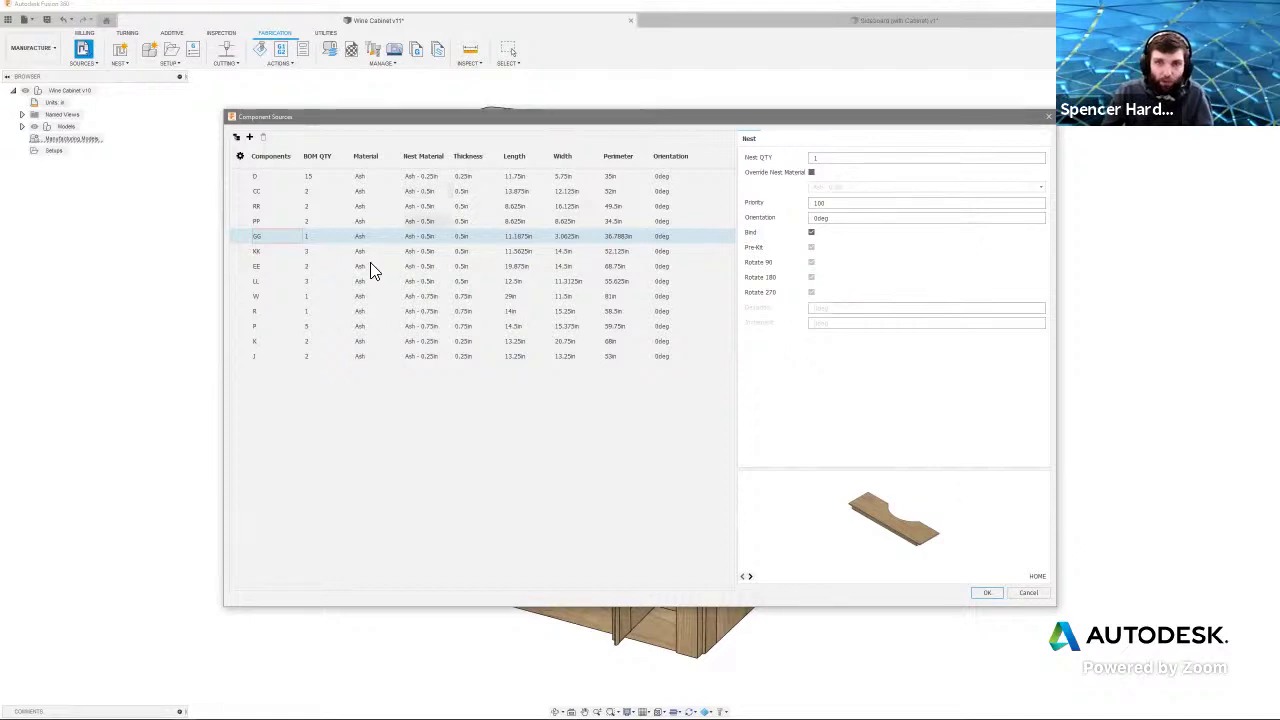
# - Try unbinding component GG and disallowing its 90° rotation, bind it again, and accept the component sources
pyautogui.click(811, 233)
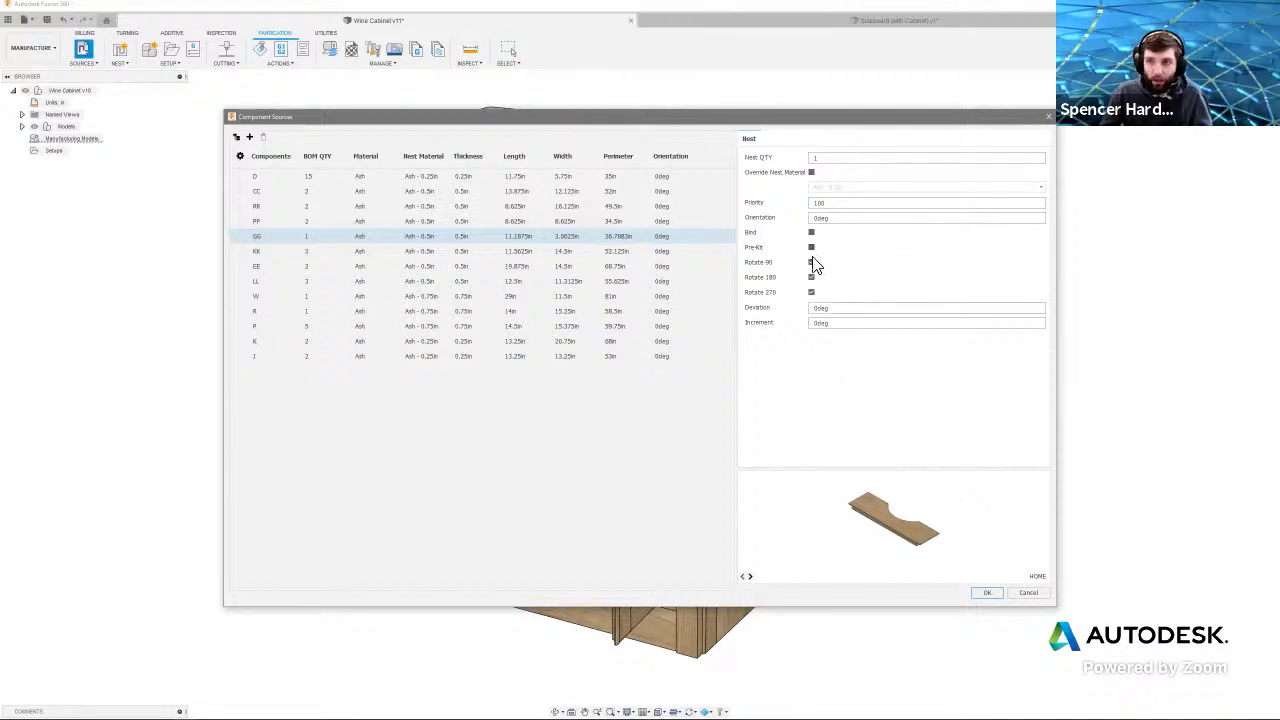
pyautogui.click(811, 262)
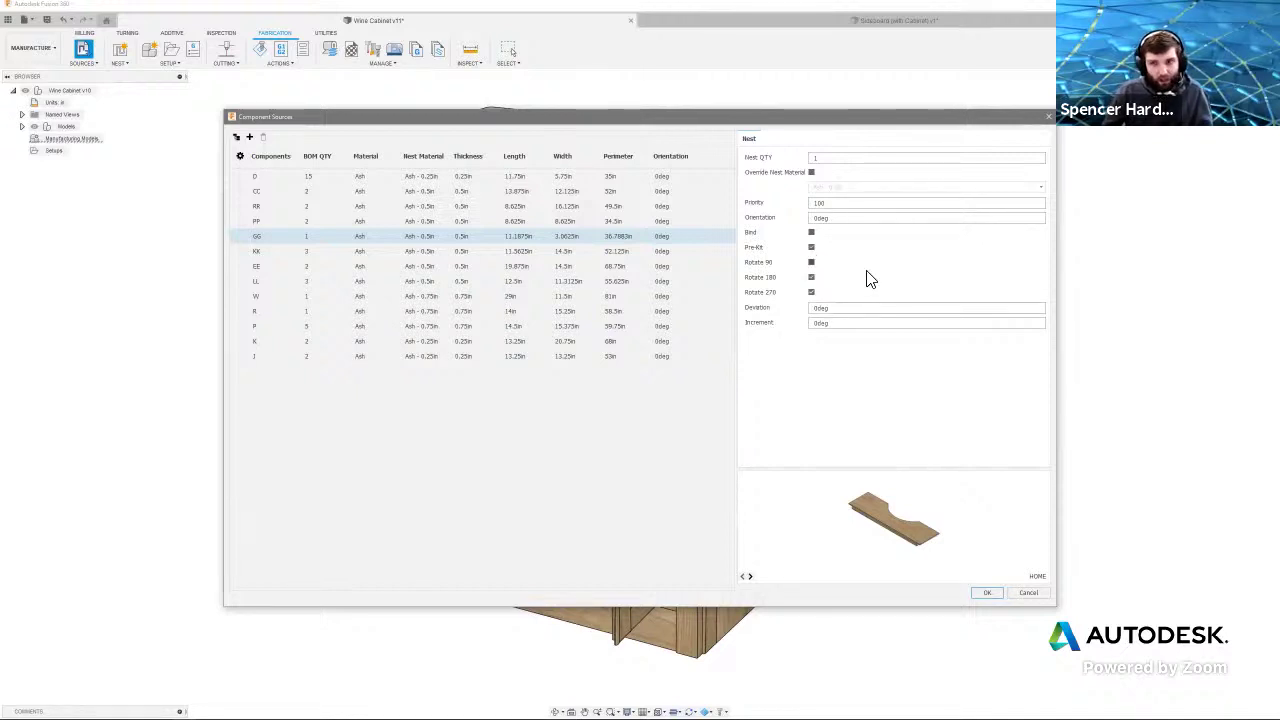
pyautogui.click(811, 233)
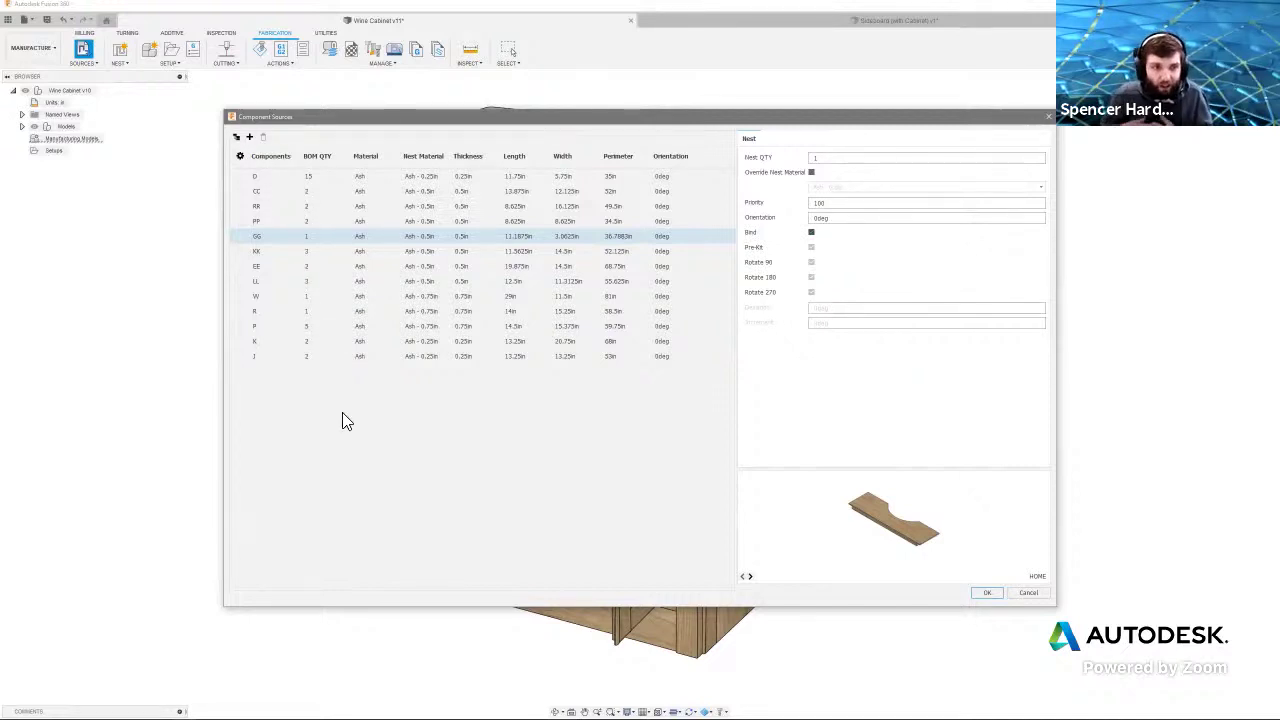
pyautogui.click(989, 593)
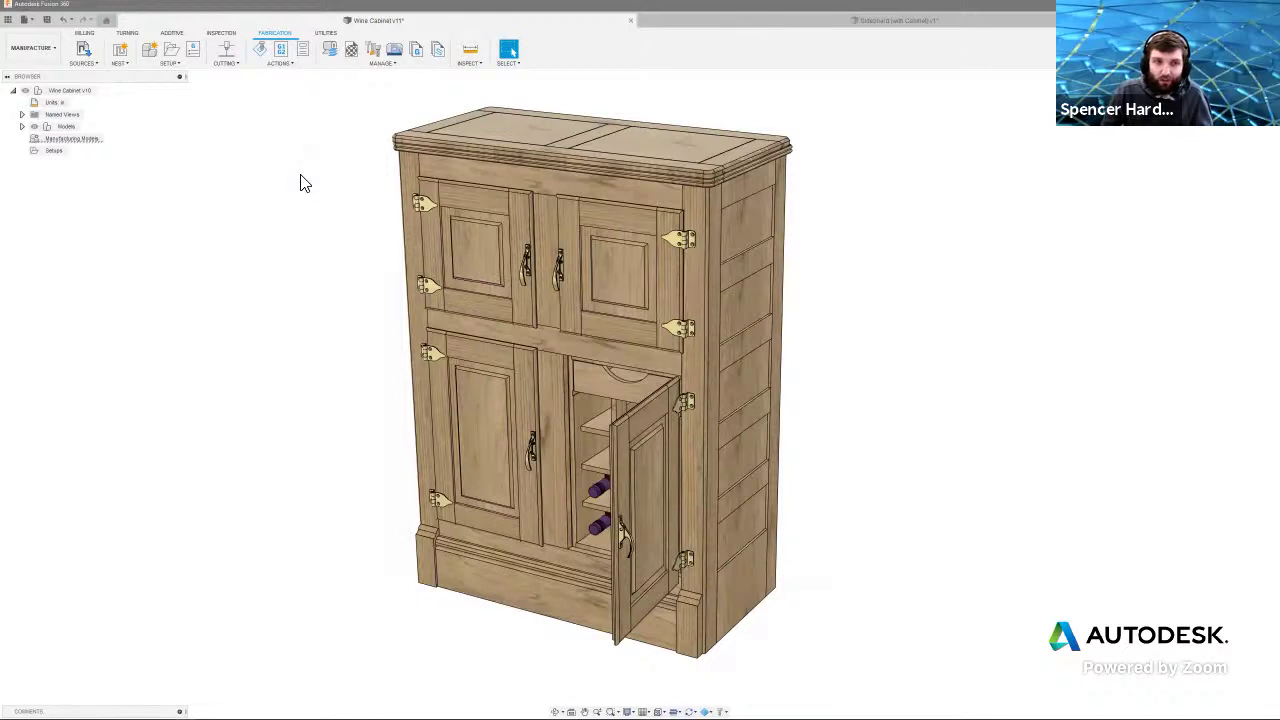
# - Create a nest study with job quantity 10 for the cabinet's ash shapes, checking its Shape and Packaging settings before accepting it
pyautogui.click(120, 52)
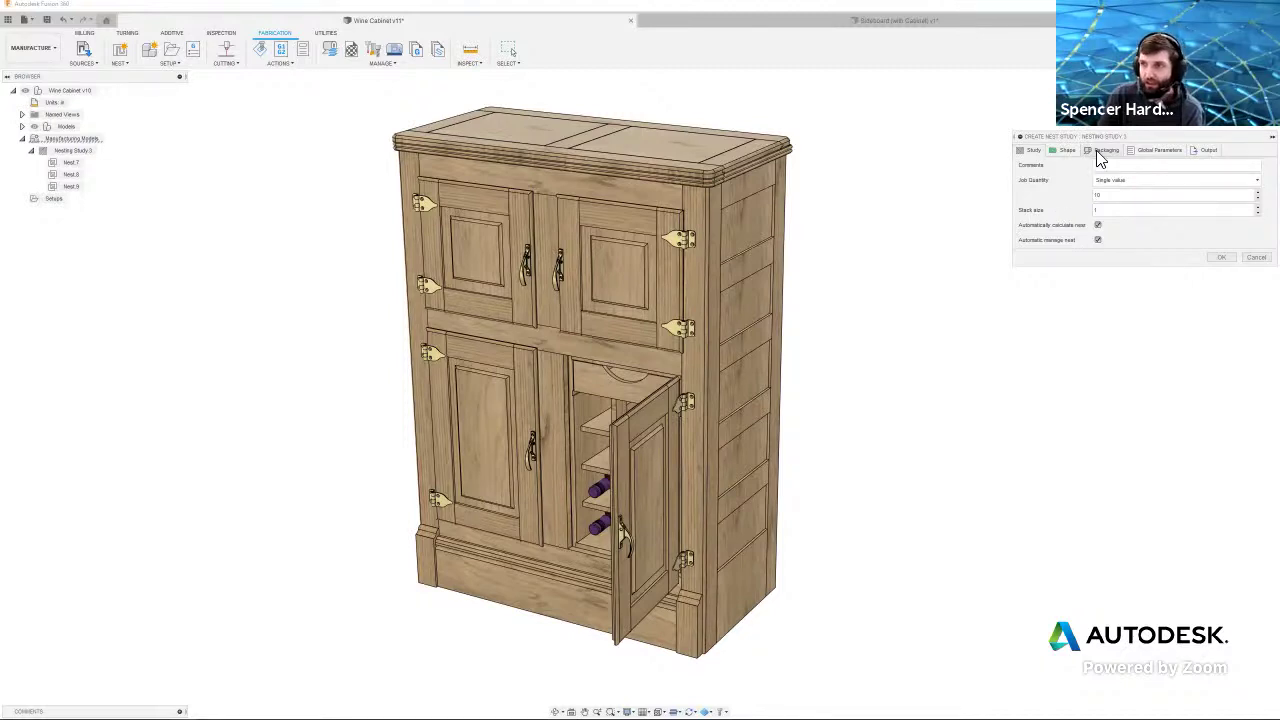
pyautogui.click(1100, 151)
pyautogui.click(1070, 150)
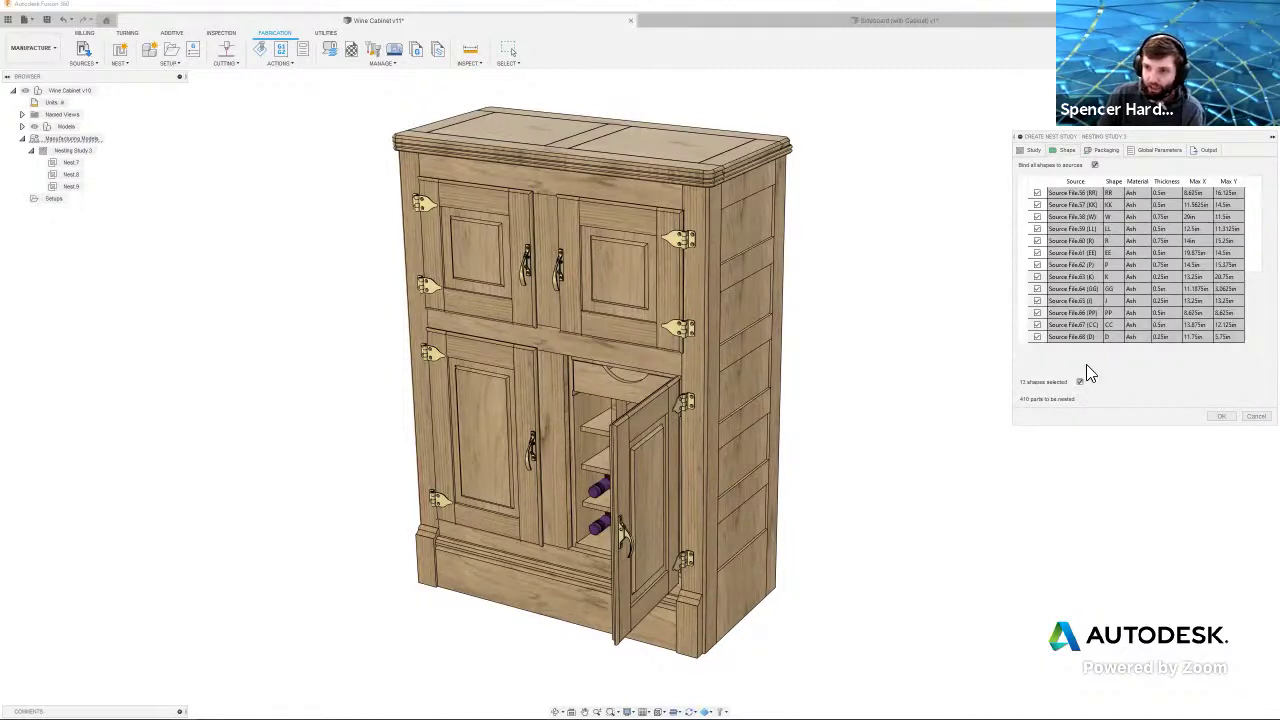
pyautogui.click(1100, 150)
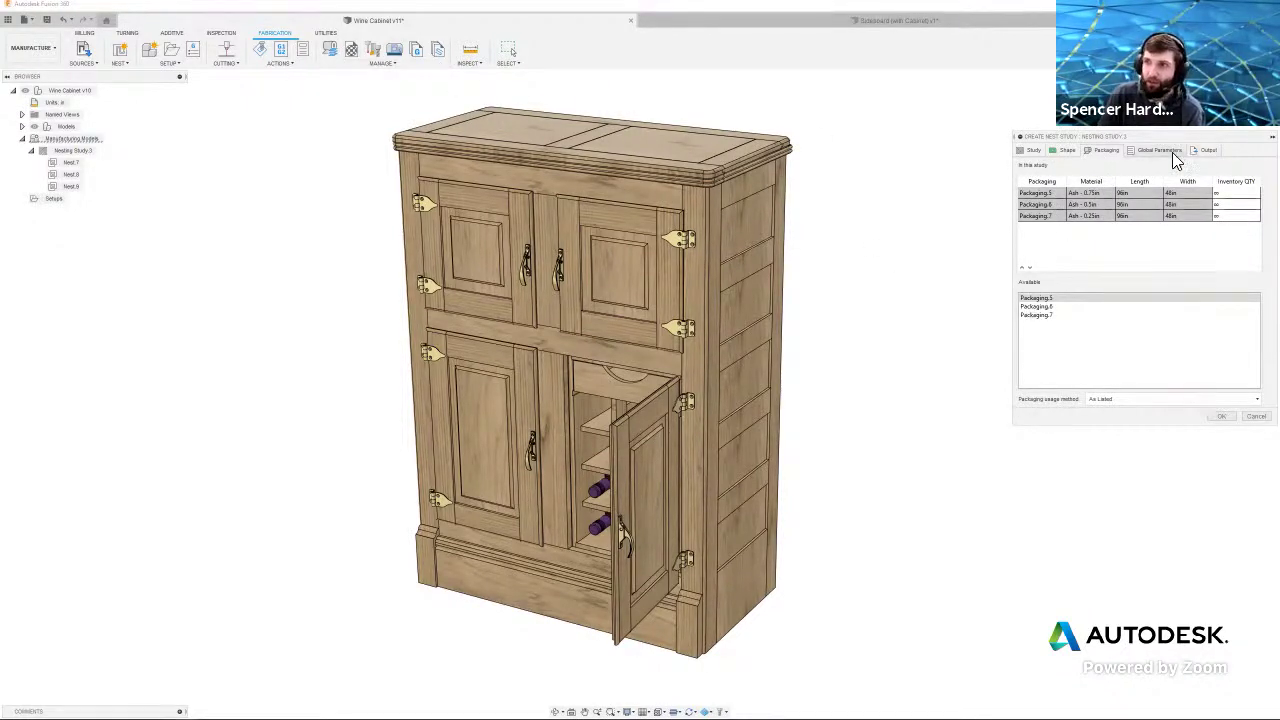
pyautogui.click(1220, 418)
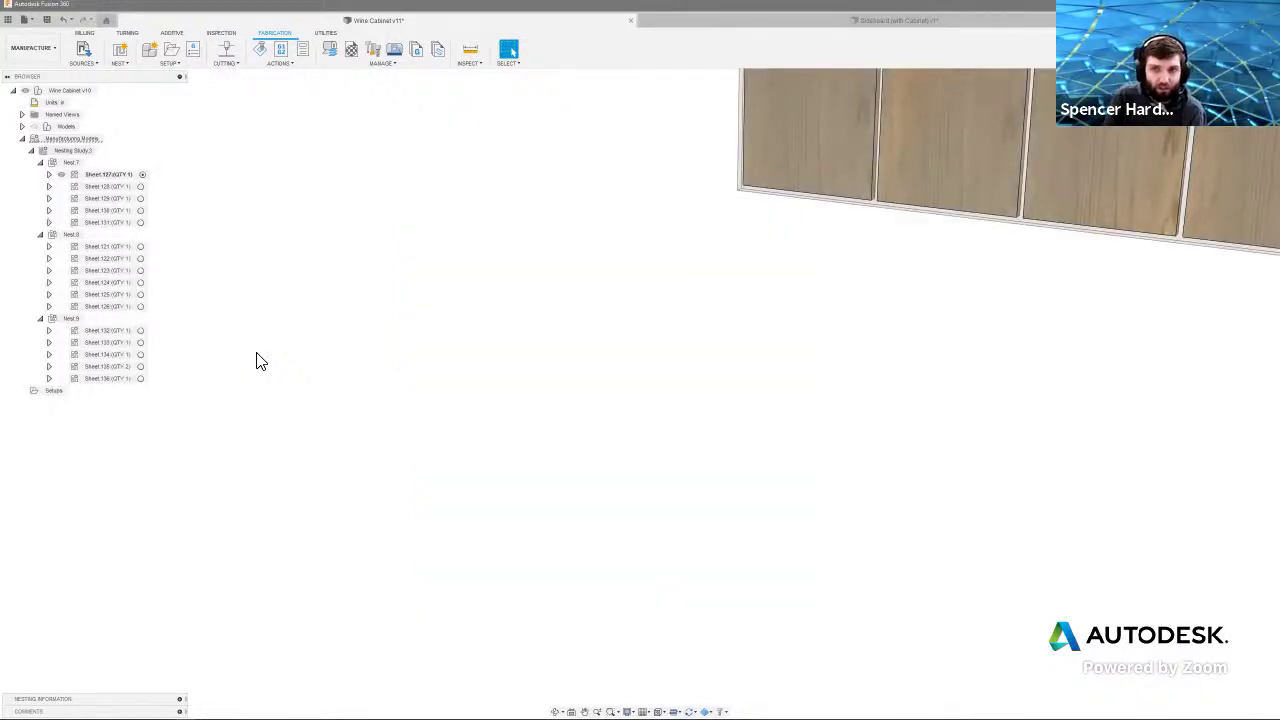
# - Examine the nested sheets of Nest.7 one after another, activating each from Sheet.128 to Sheet.131
pyautogui.keyDown('shift'); pyautogui.moveTo(369, 346); pyautogui.dragTo(594, 331, button='middle'); pyautogui.keyUp('shift')
pyautogui.scroll(-5, 594, 335)
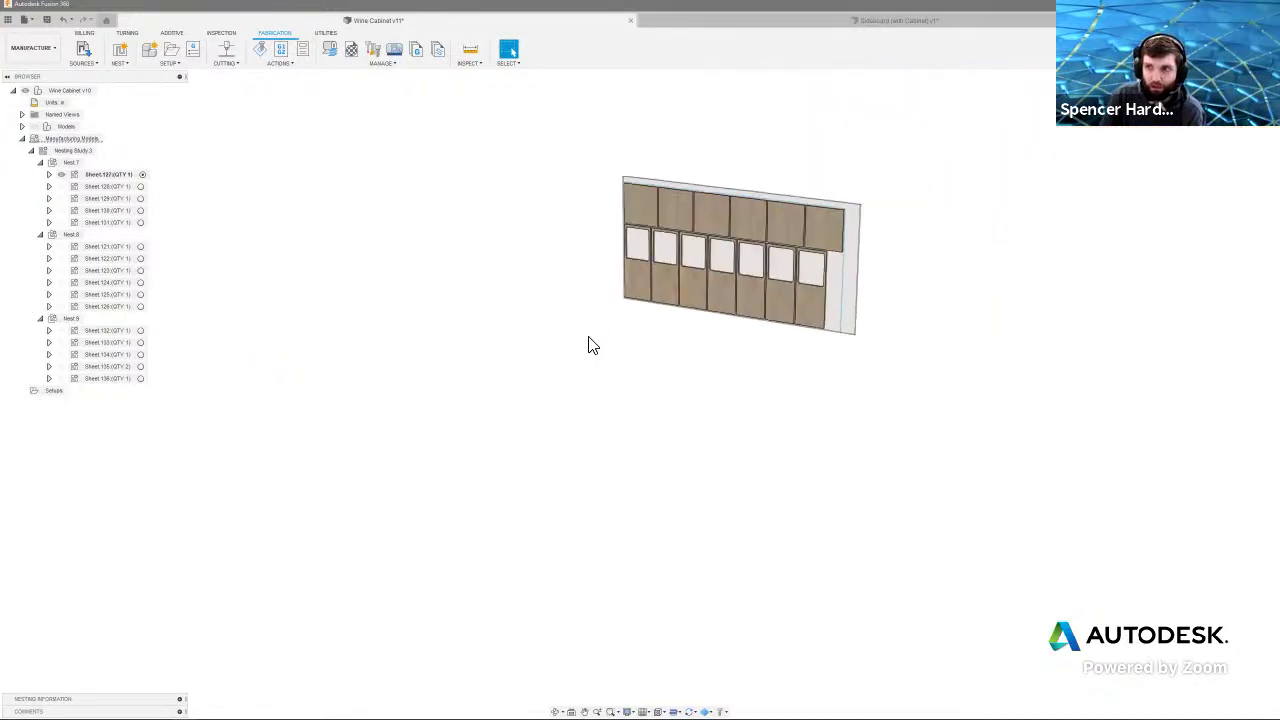
pyautogui.press('F6')
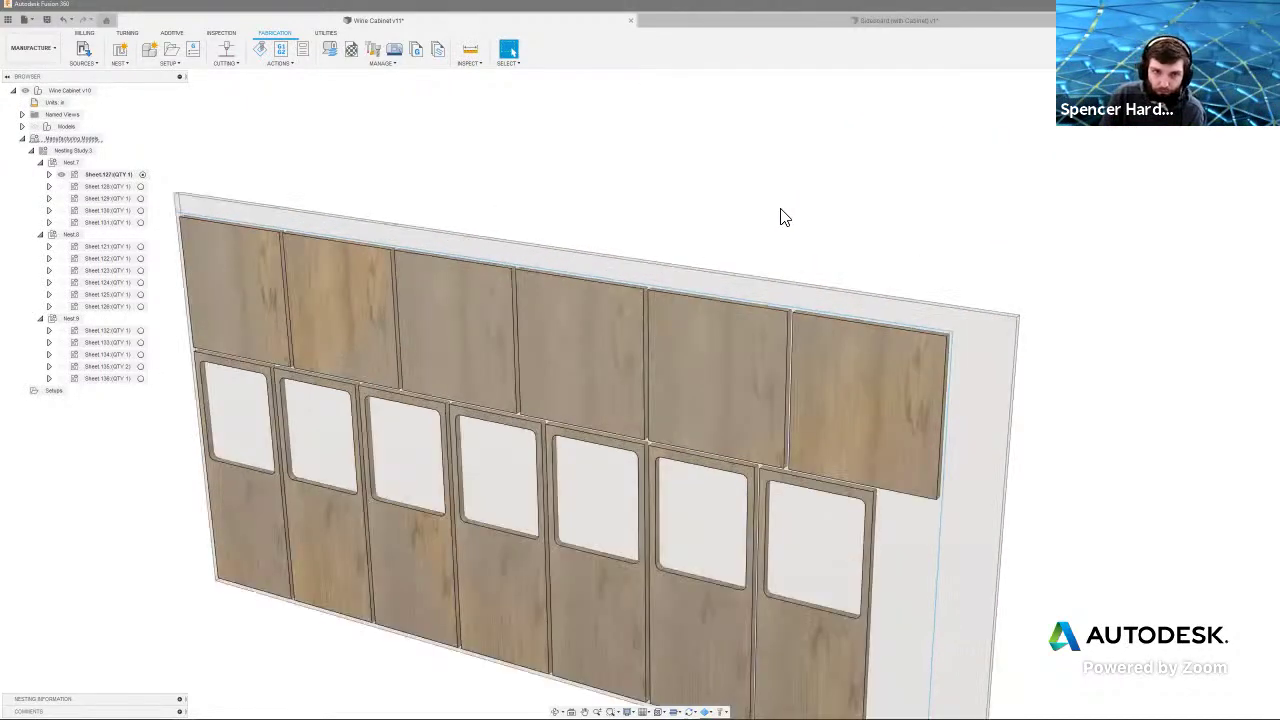
pyautogui.keyDown('shift'); pyautogui.moveTo(398, 376); pyautogui.dragTo(366, 309, button='middle'); pyautogui.keyUp('shift')
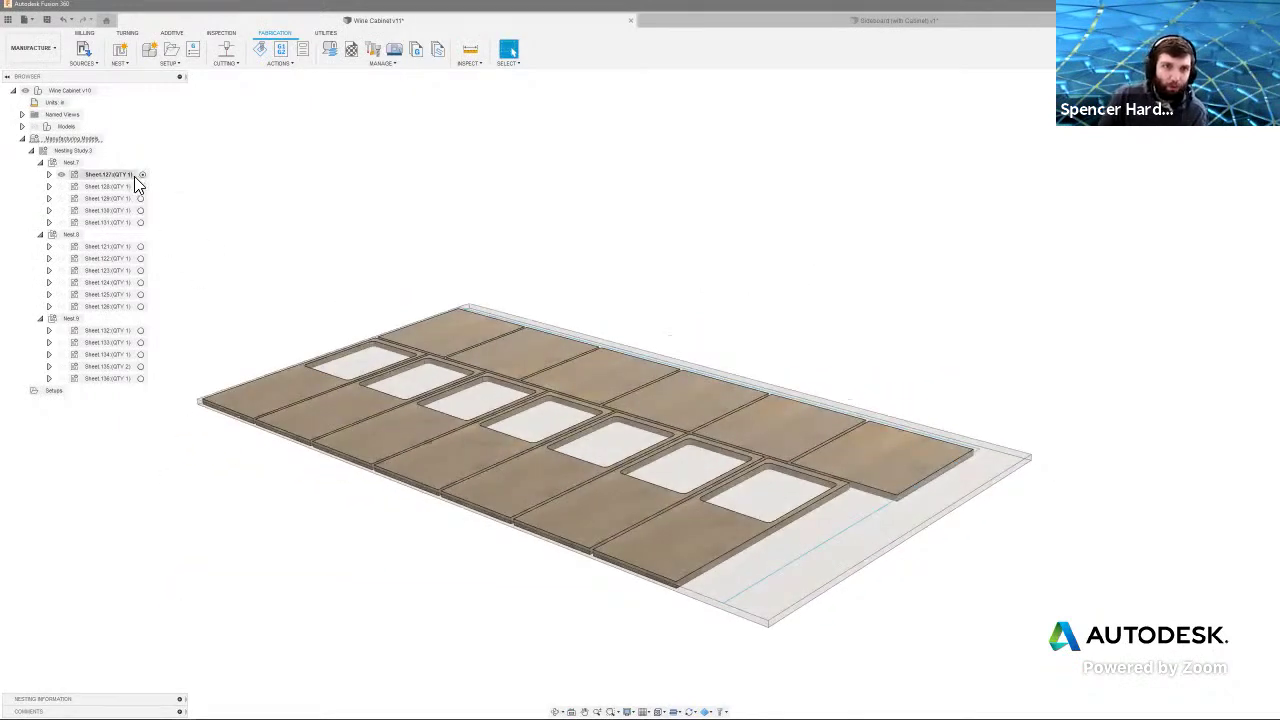
pyautogui.press('F6')
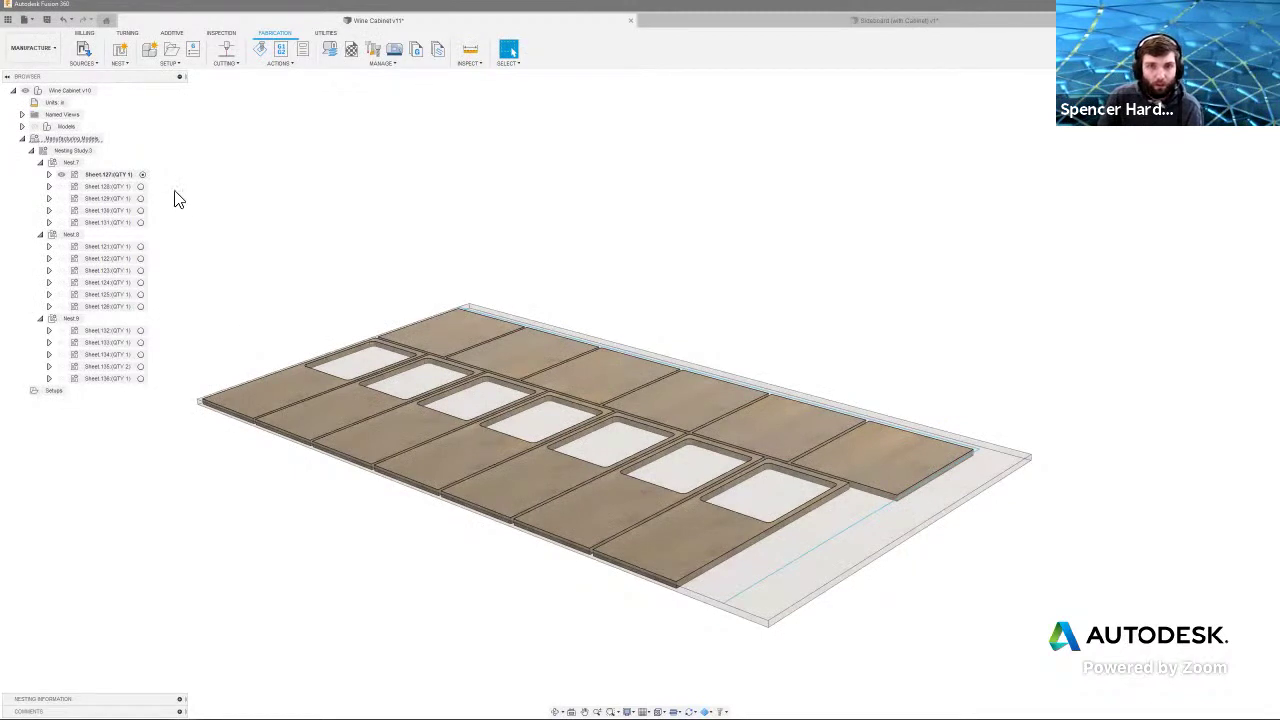
pyautogui.click(137, 187)
pyautogui.click(141, 187)
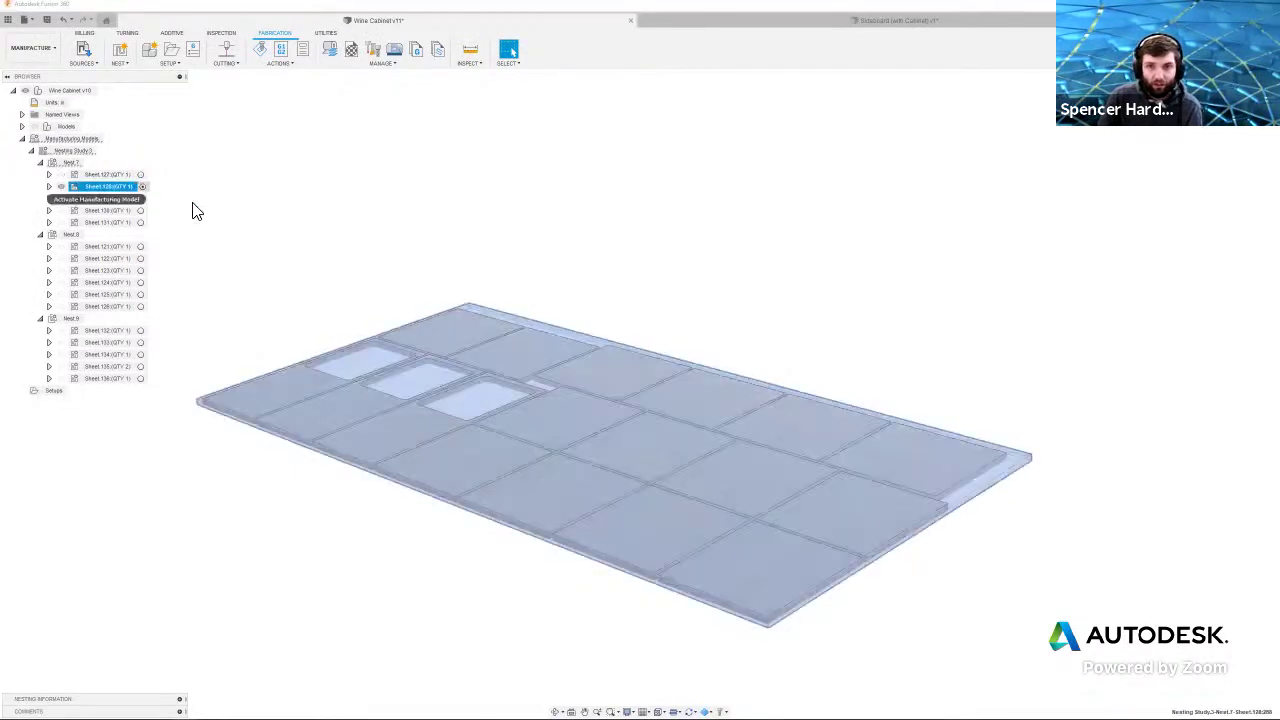
pyautogui.click(142, 201)
pyautogui.click(142, 199)
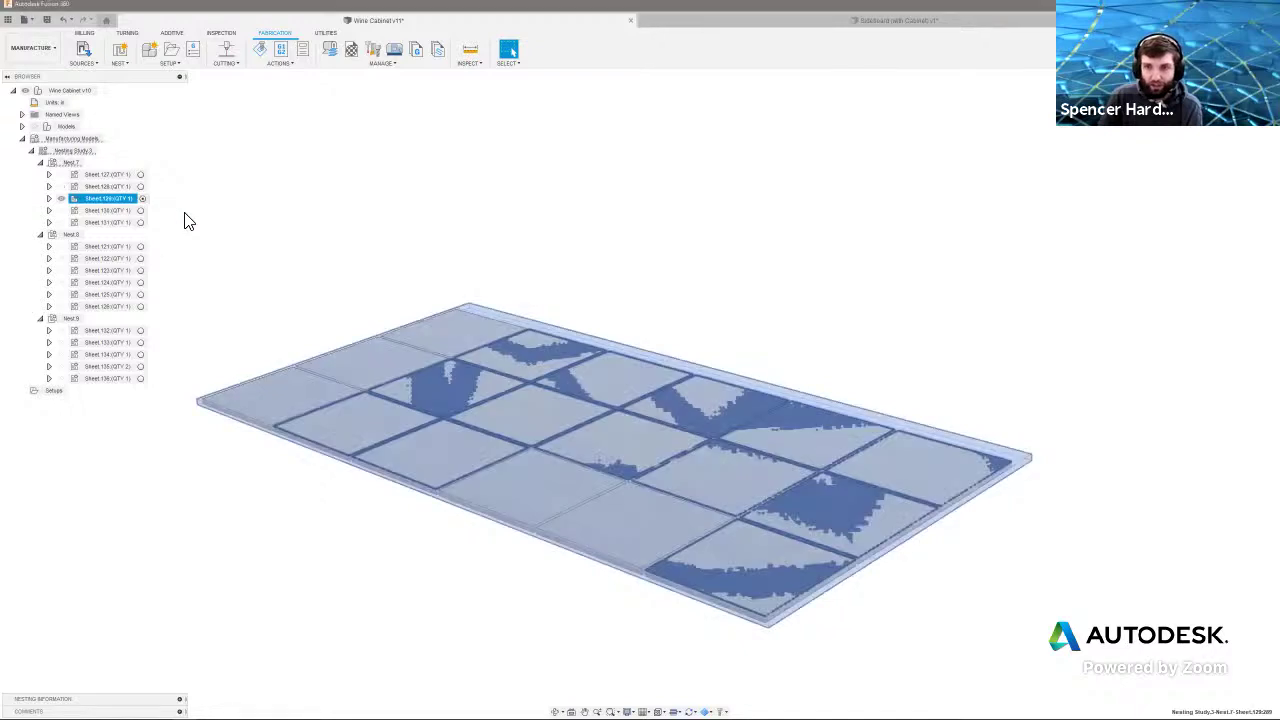
pyautogui.click(138, 211)
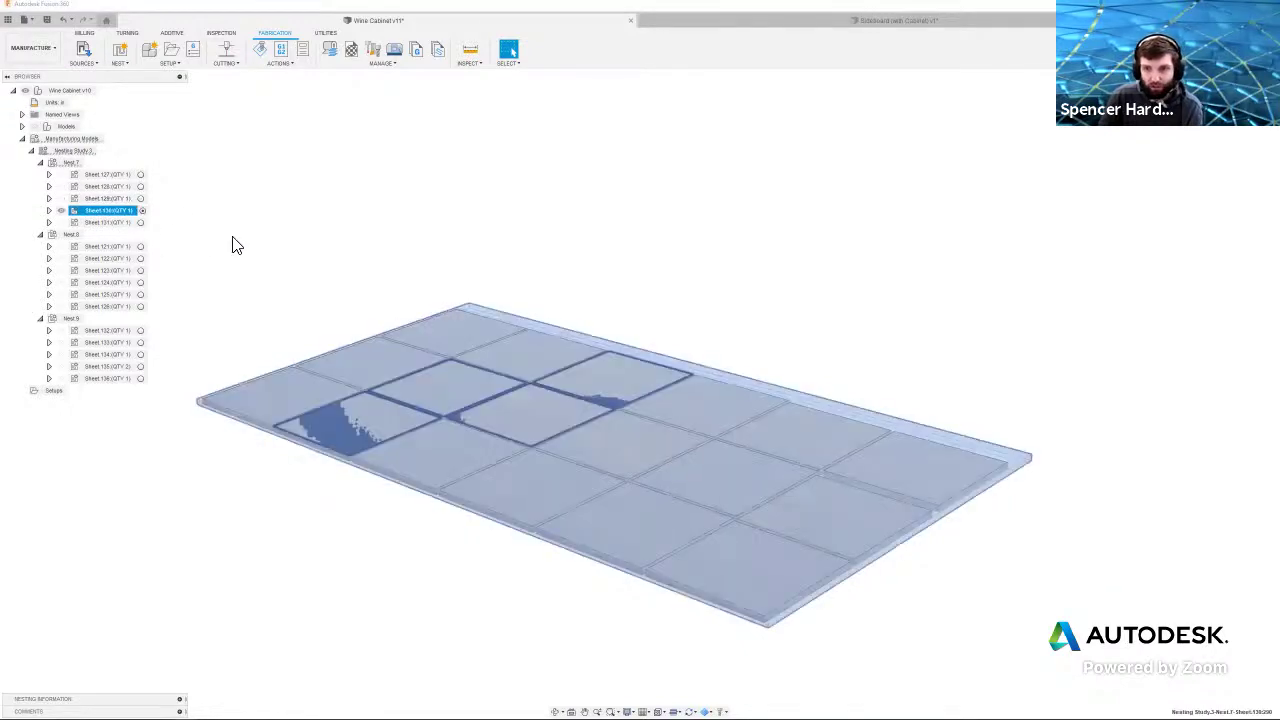
pyautogui.click(140, 222)
pyautogui.click(238, 240)
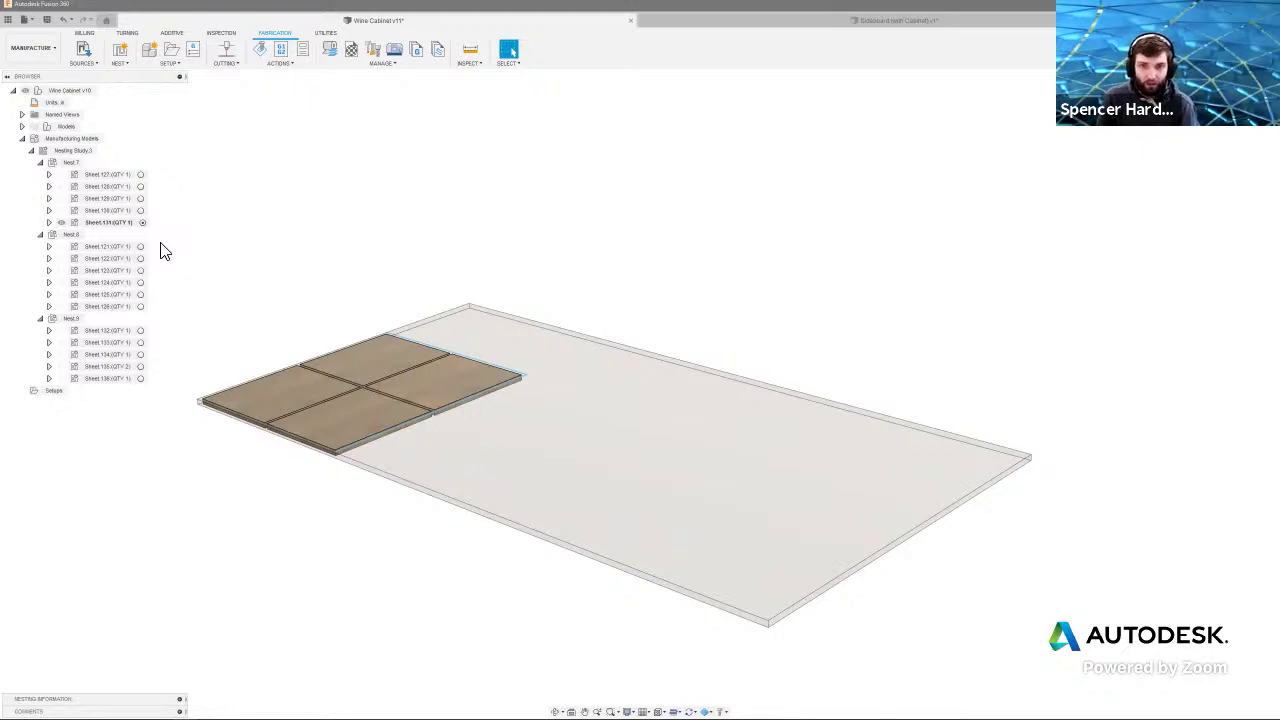
# - Inspect the unused area and the nested panels on Sheet.131, and clear the selection
pyautogui.click(646, 508)
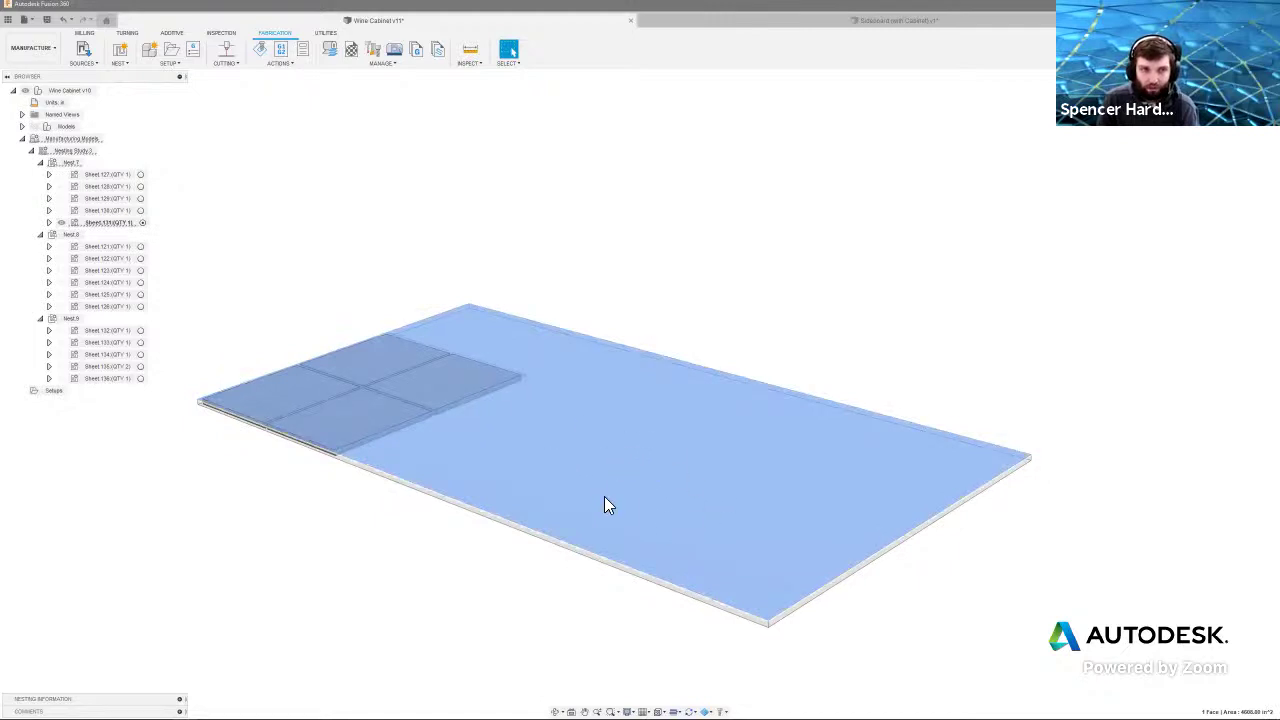
pyautogui.click(420, 612)
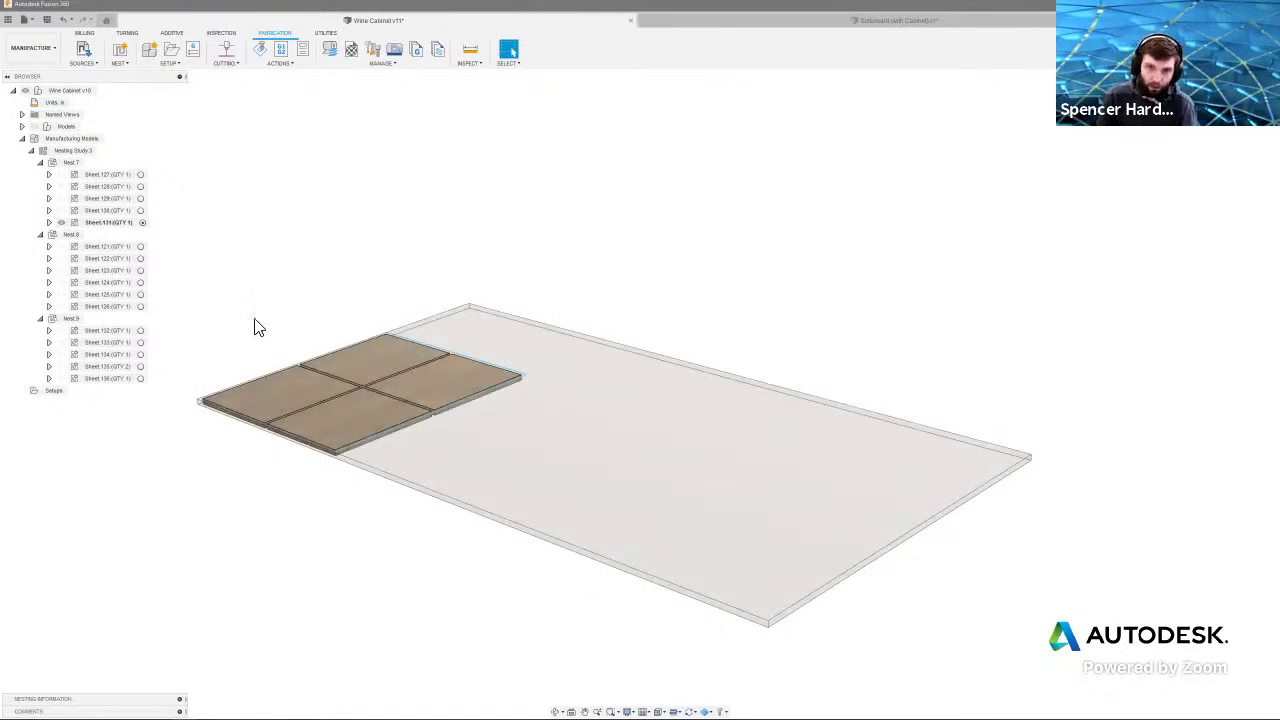
pyautogui.scroll(3, 255, 327)
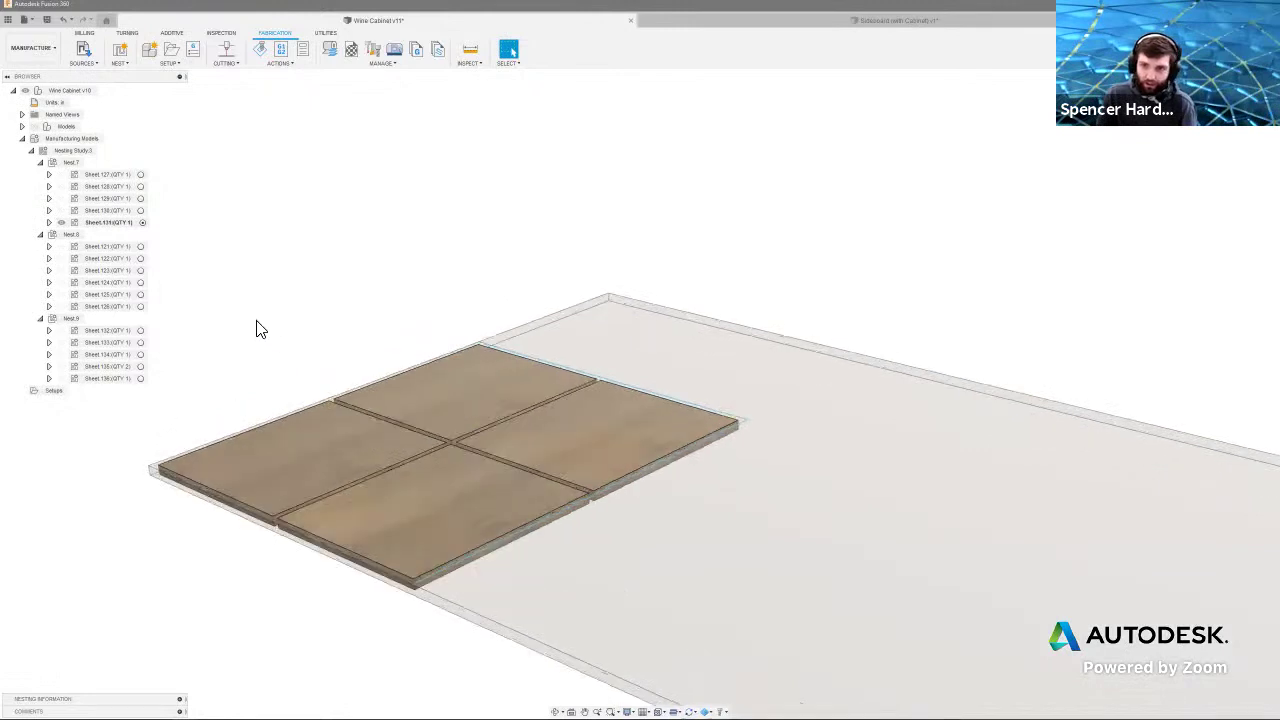
pyautogui.click(474, 556)
pyautogui.click(395, 340)
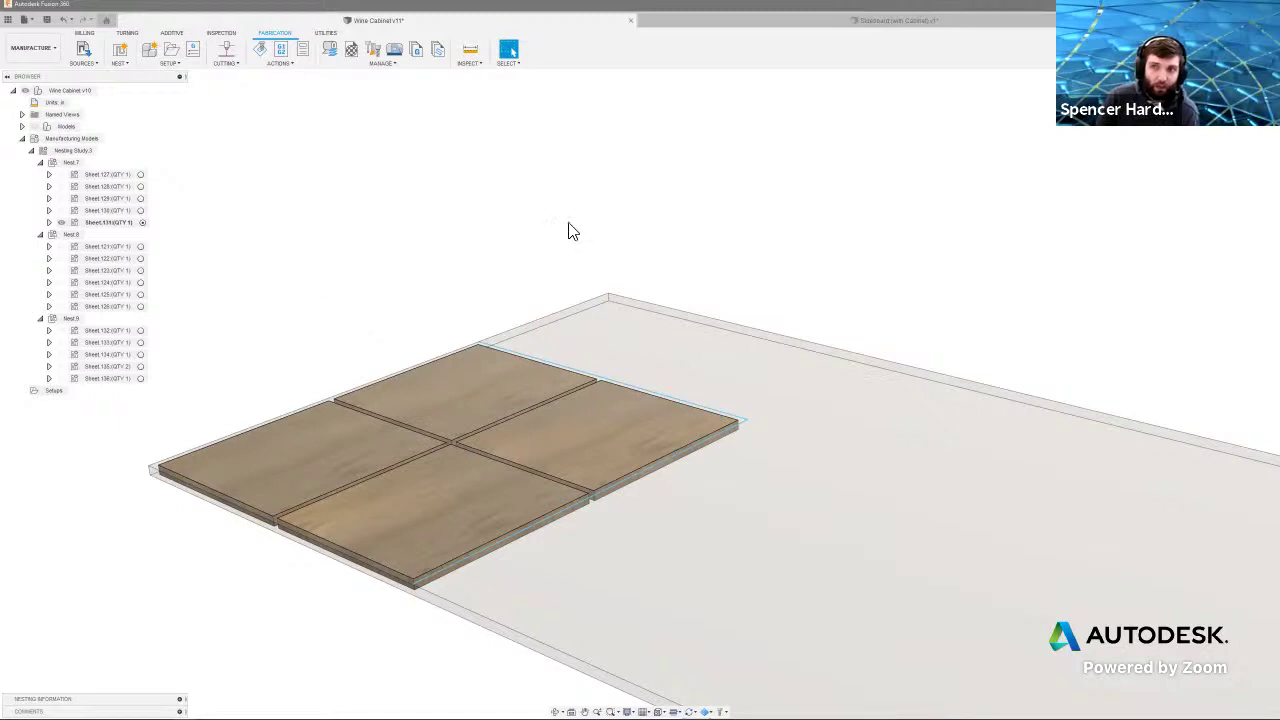
# - Switch to the Sideboard (with Cabinet) design, open it in the Manufacture workspace, and bring the whole nested sheet into view
pyautogui.click(870, 20)
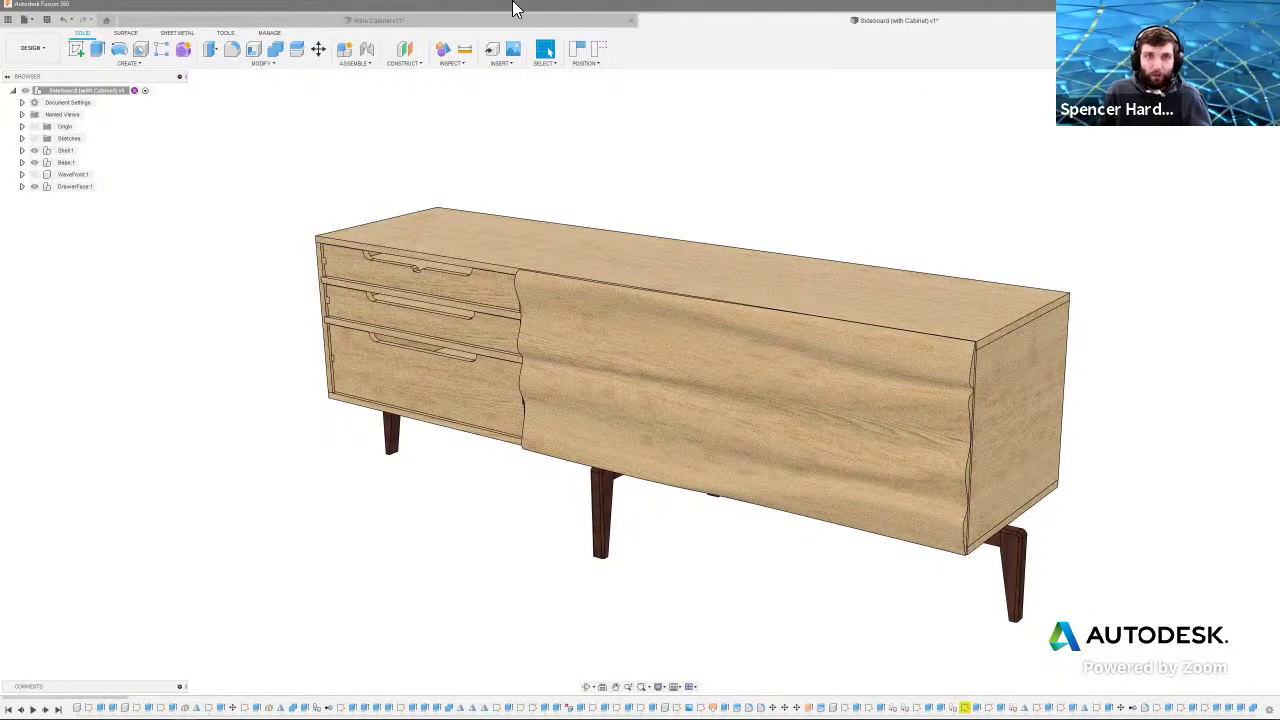
pyautogui.click(44, 48)
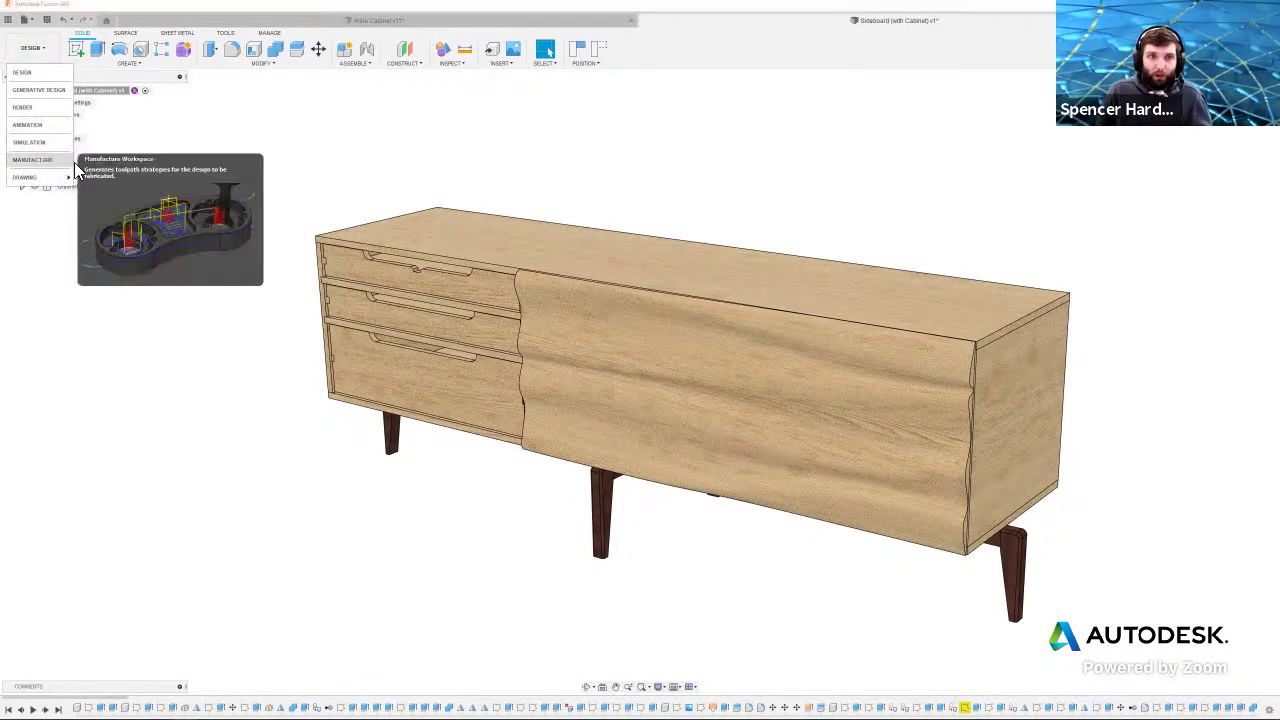
pyautogui.click(72, 160)
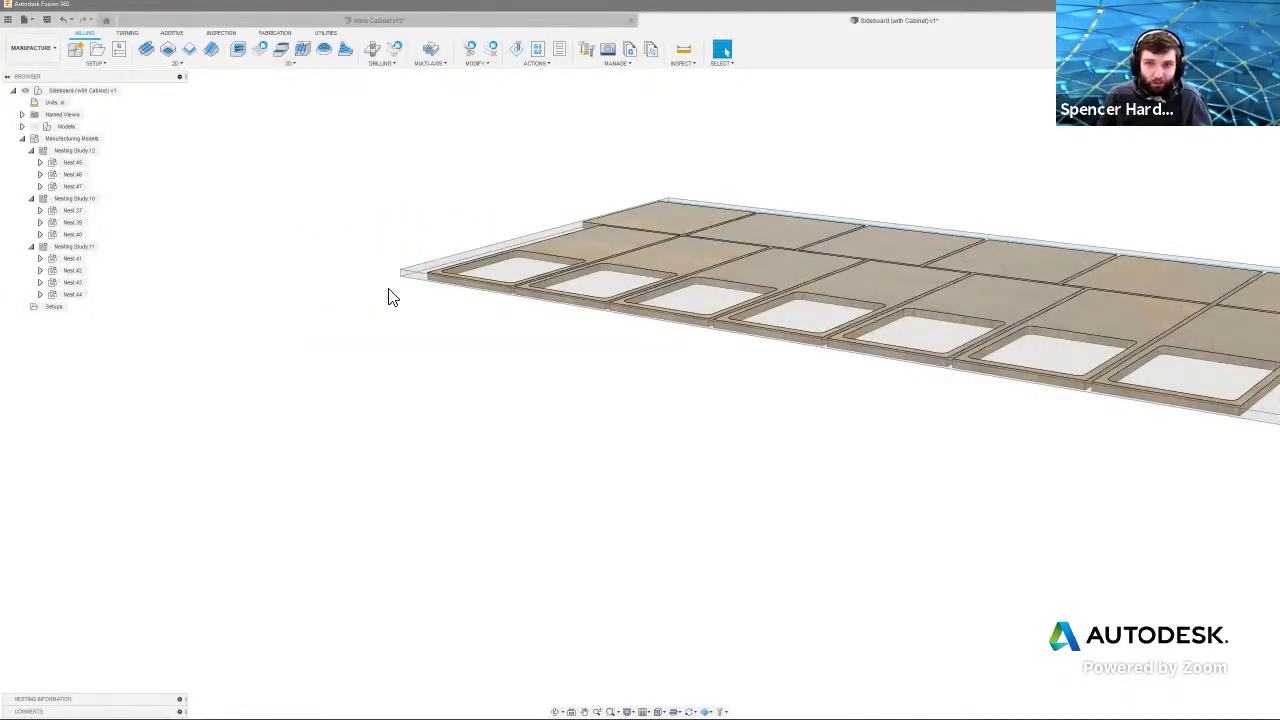
pyautogui.scroll(-3, 389, 294)
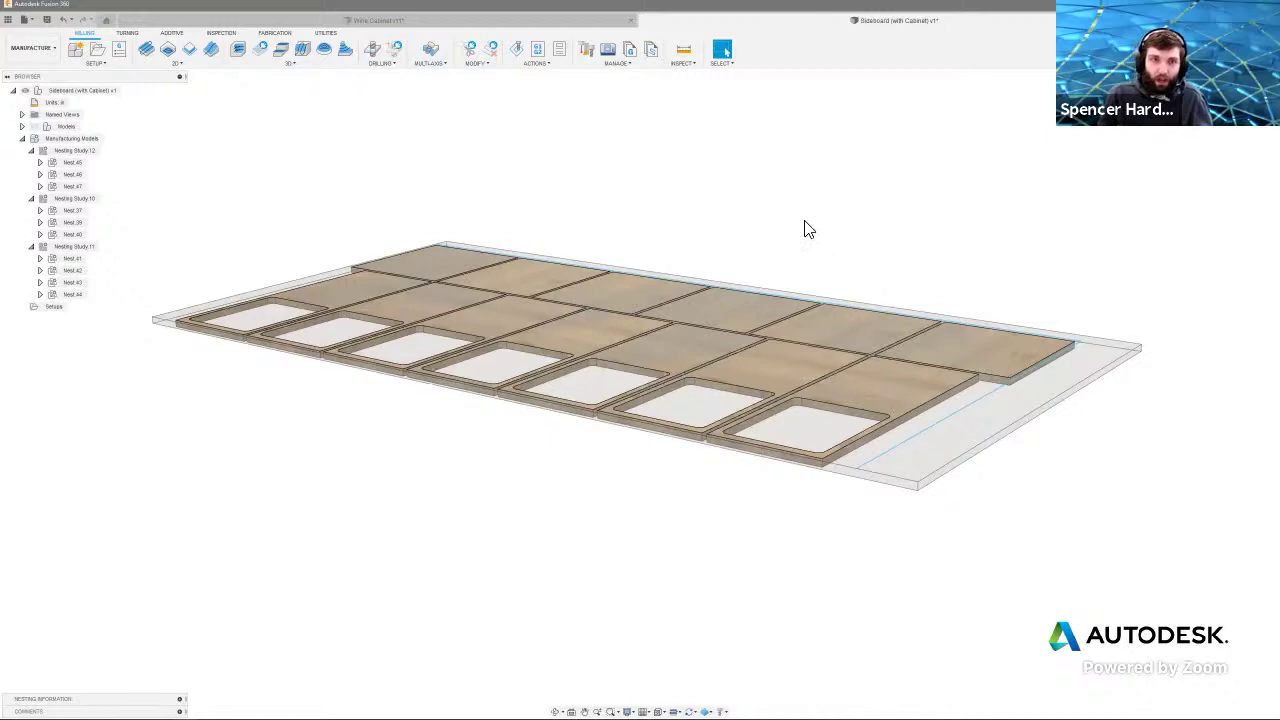
pyautogui.keyDown('shift'); pyautogui.moveTo(763, 266); pyautogui.dragTo(766, 272, button='middle'); pyautogui.keyUp('shift')
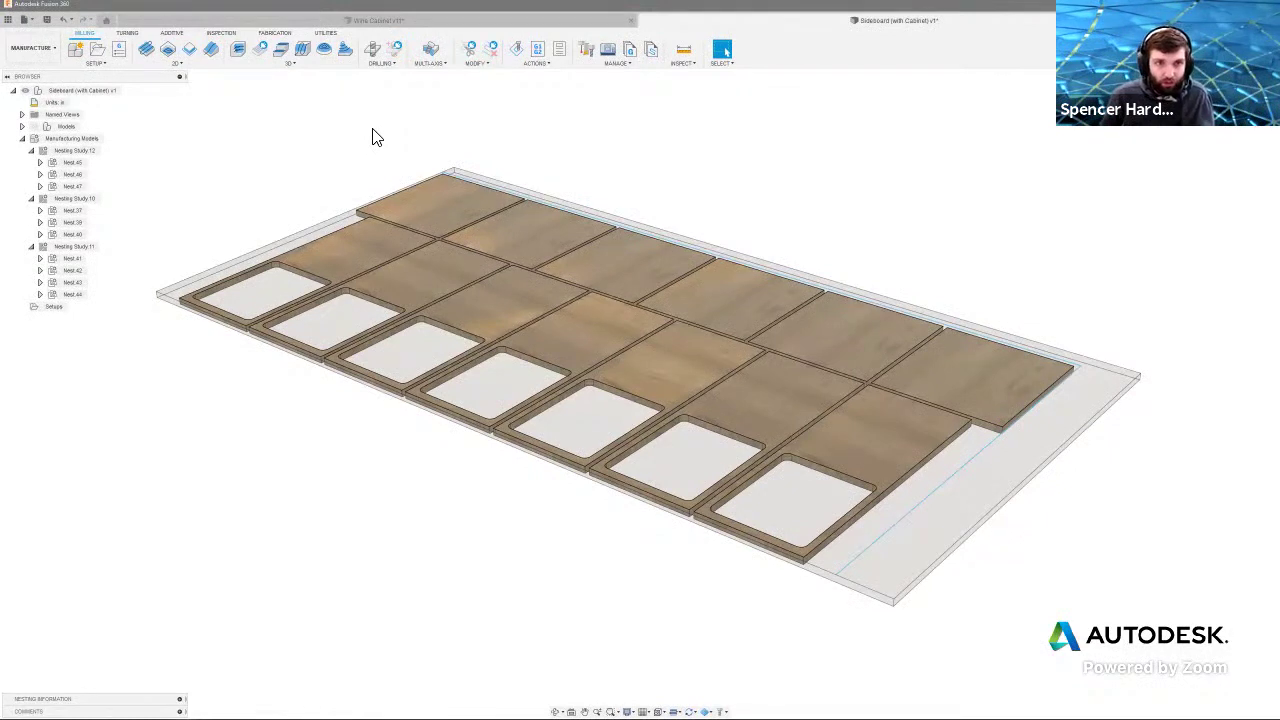
# - Examine Sheet.261 and Sheet.262 of Nest.45 in Nesting Study.12, and collapse the study
pyautogui.click(75, 150)
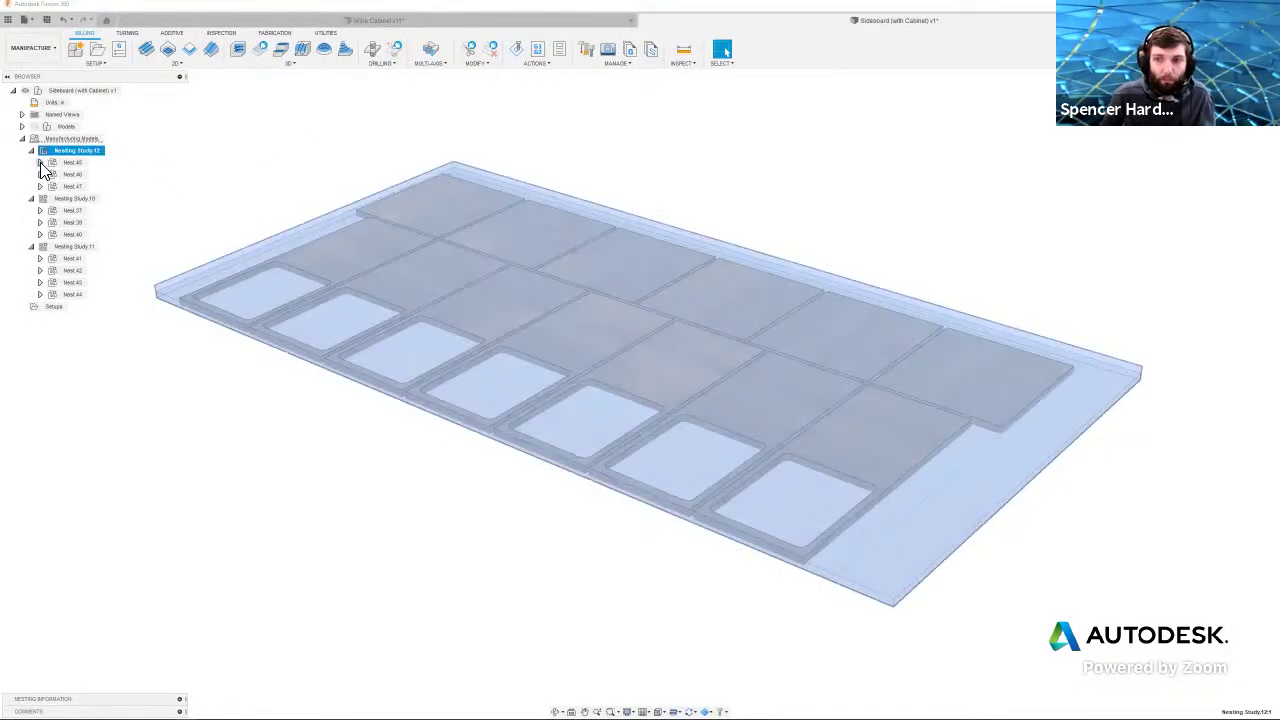
pyautogui.click(40, 162)
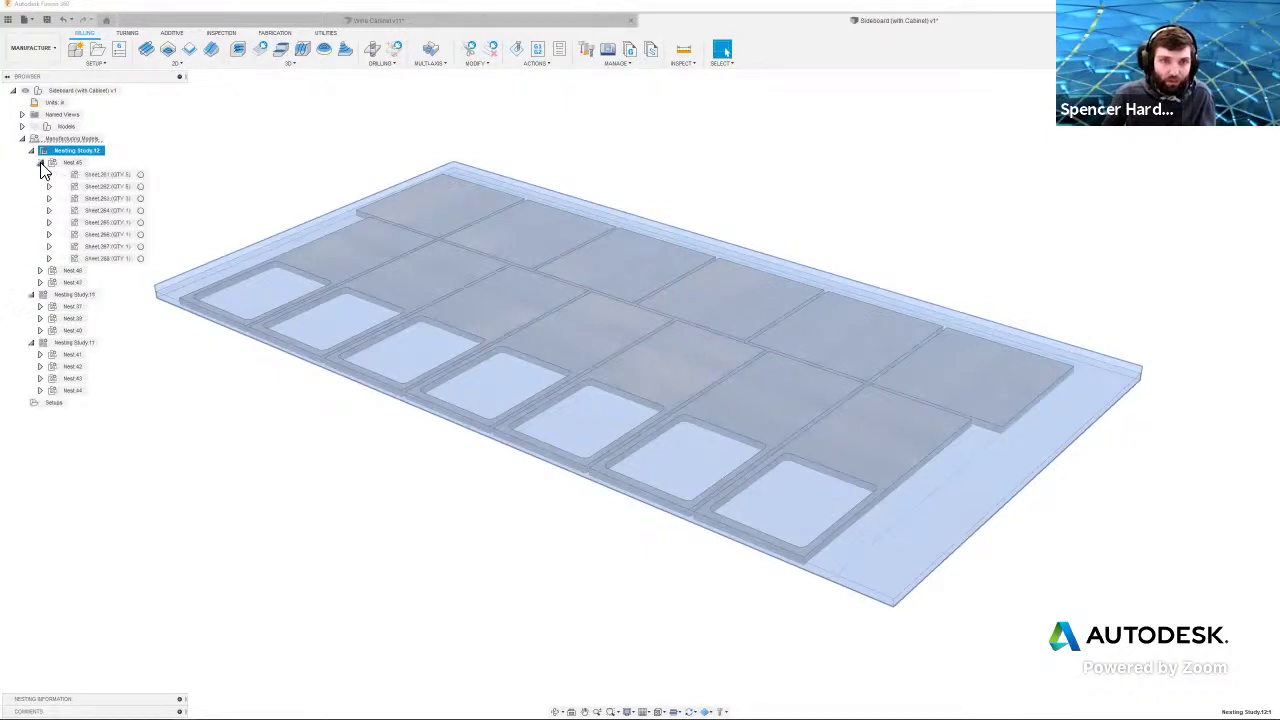
pyautogui.click(139, 175)
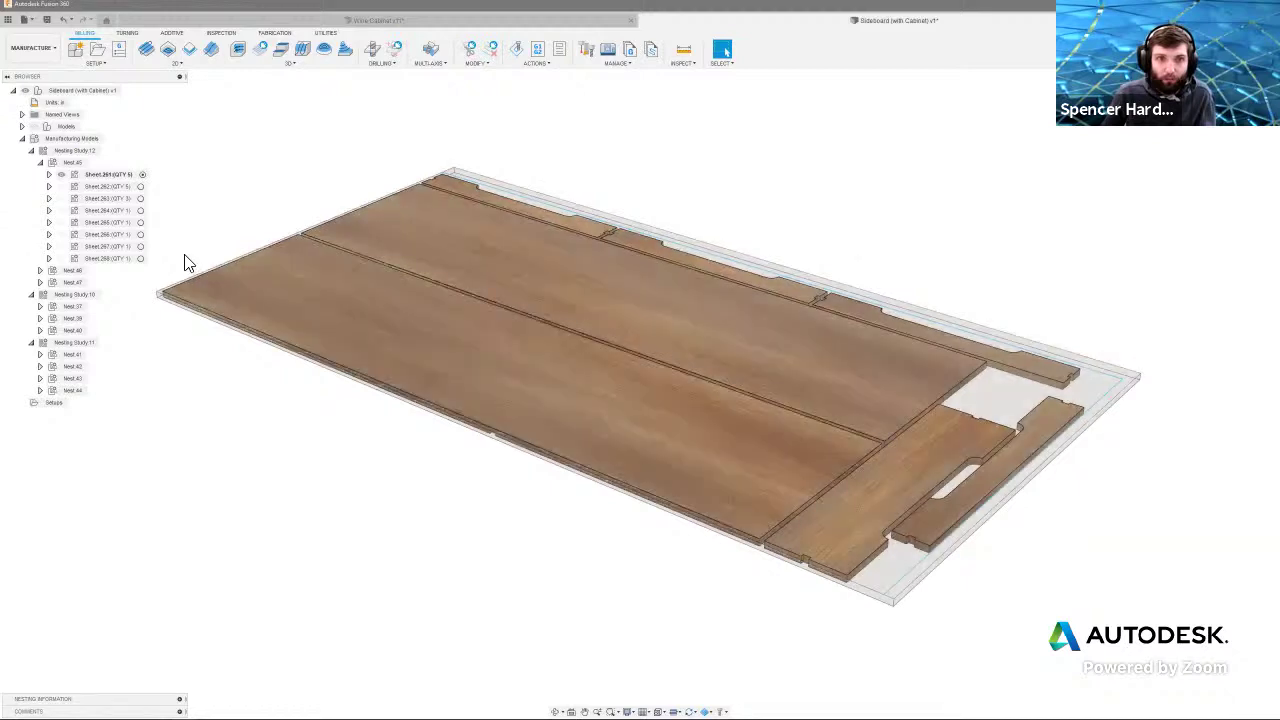
pyautogui.click(139, 186)
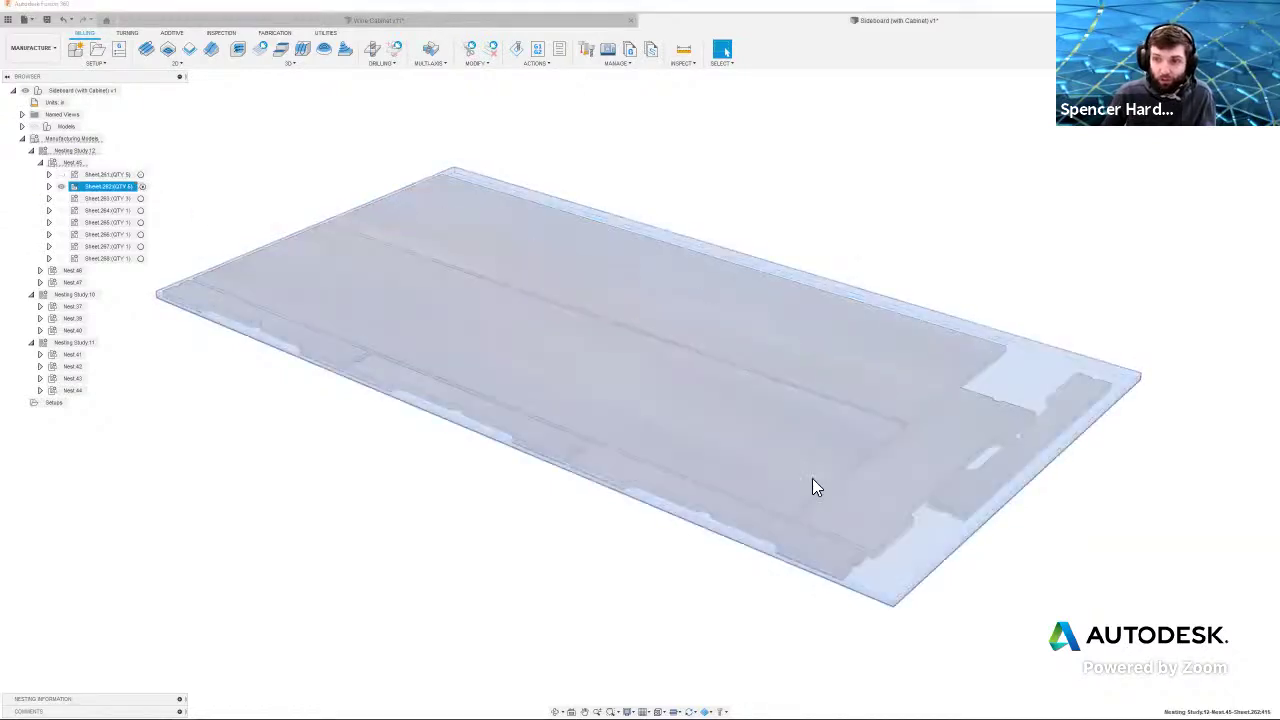
pyautogui.click(390, 517)
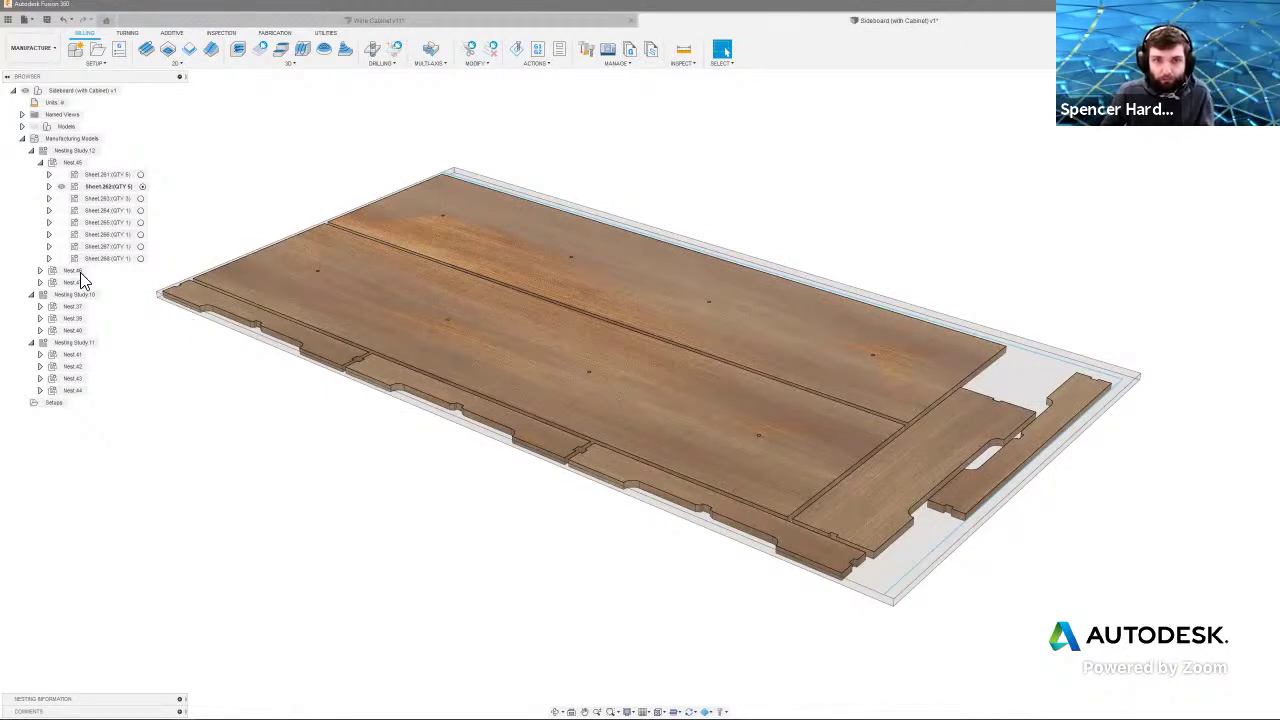
pyautogui.click(31, 150)
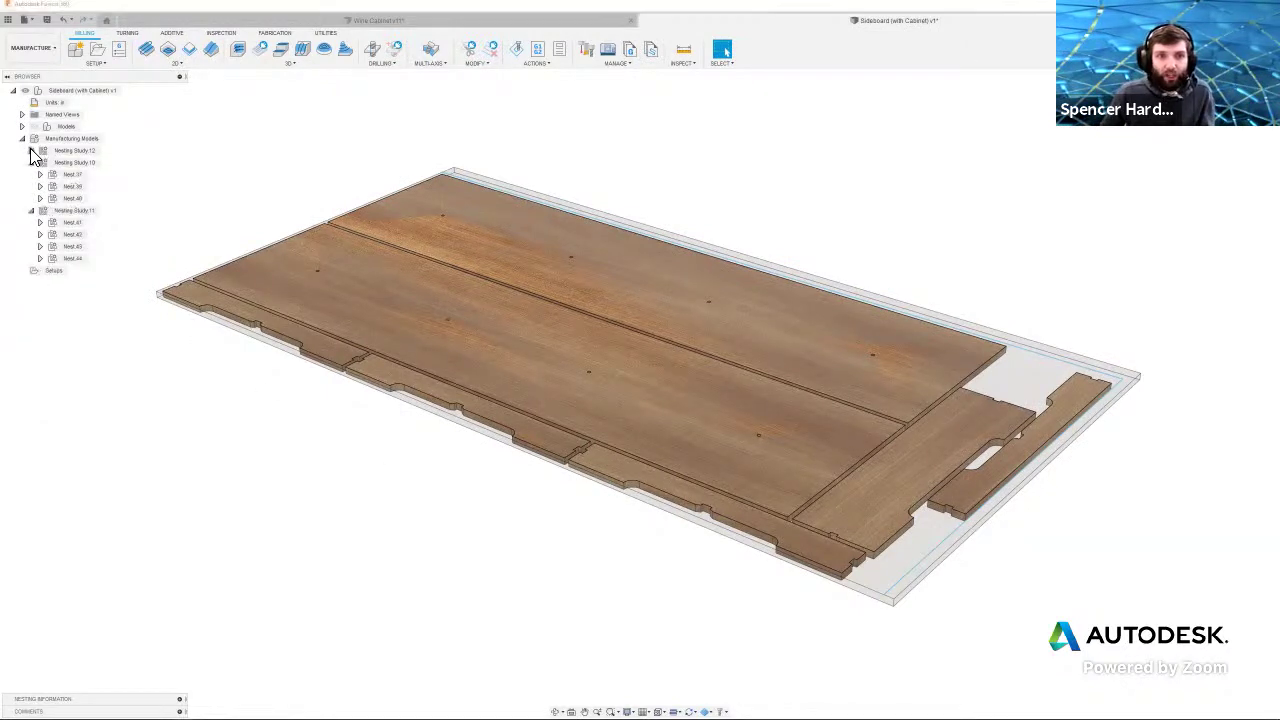
# - Activate Sheet.209 of Nest.37 in Nesting Study.10 to examine its layout, and collapse the study
pyautogui.click(40, 175)
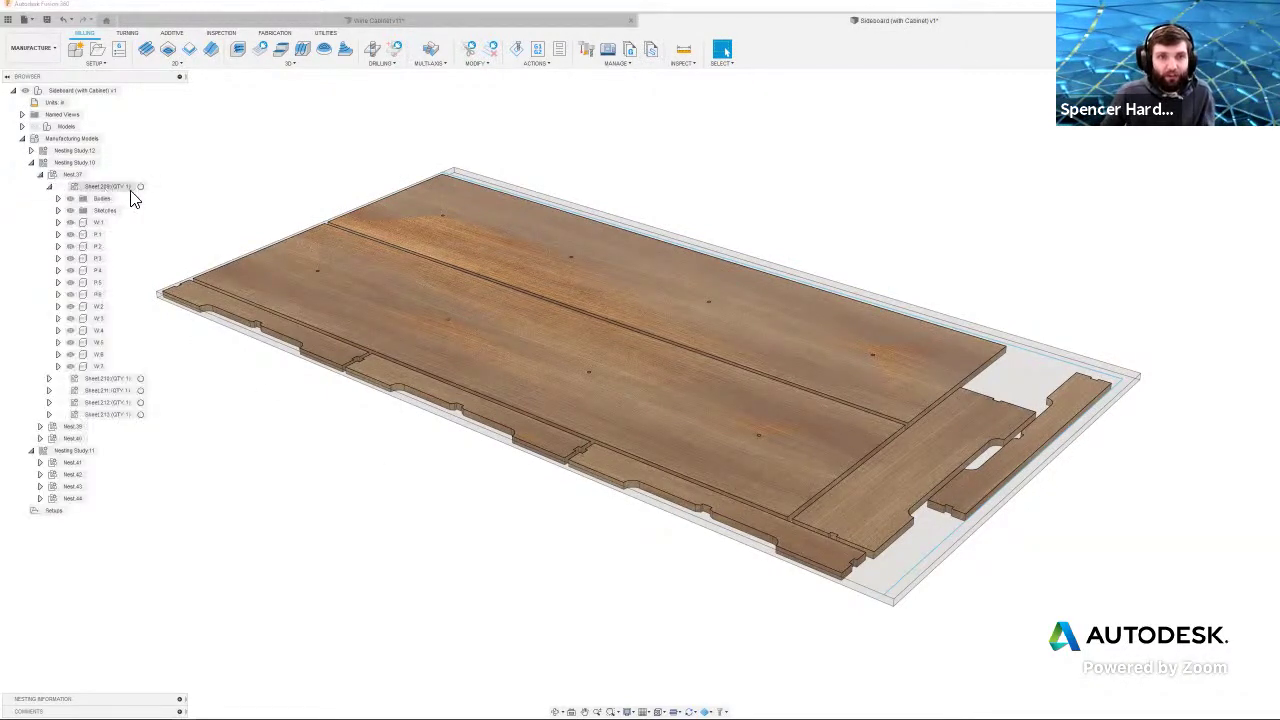
pyautogui.click(141, 189)
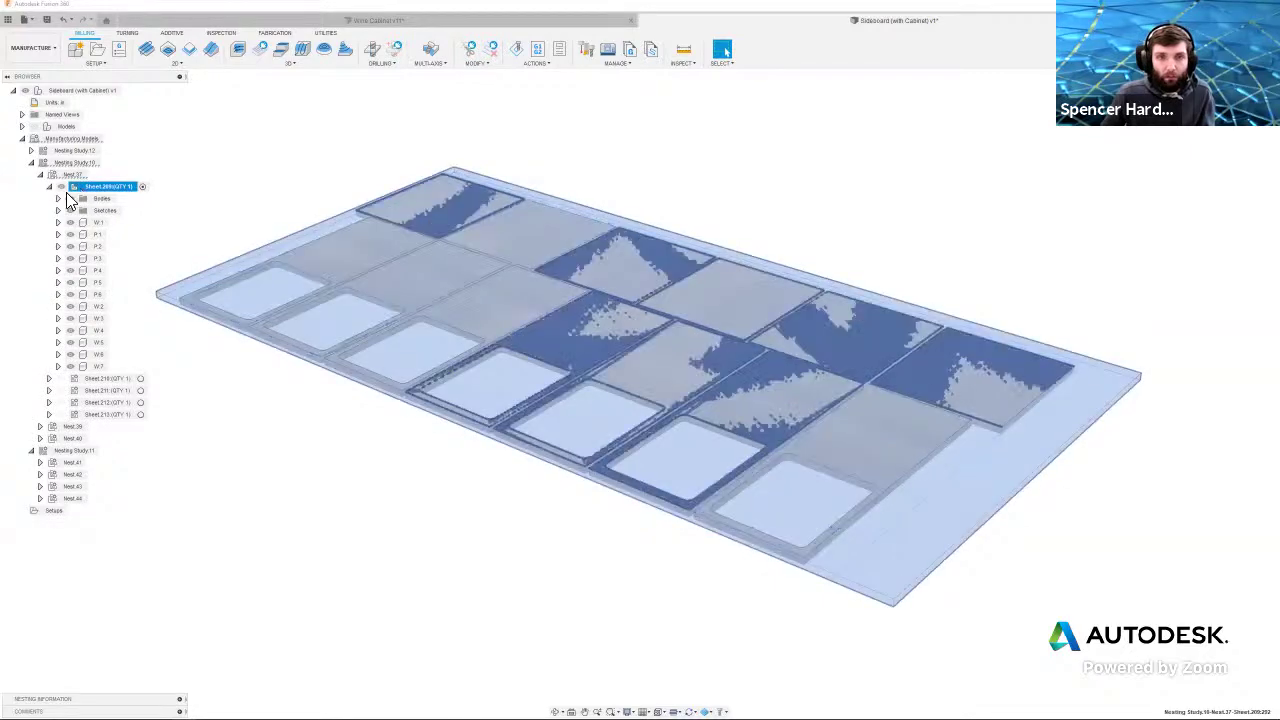
pyautogui.click(49, 187)
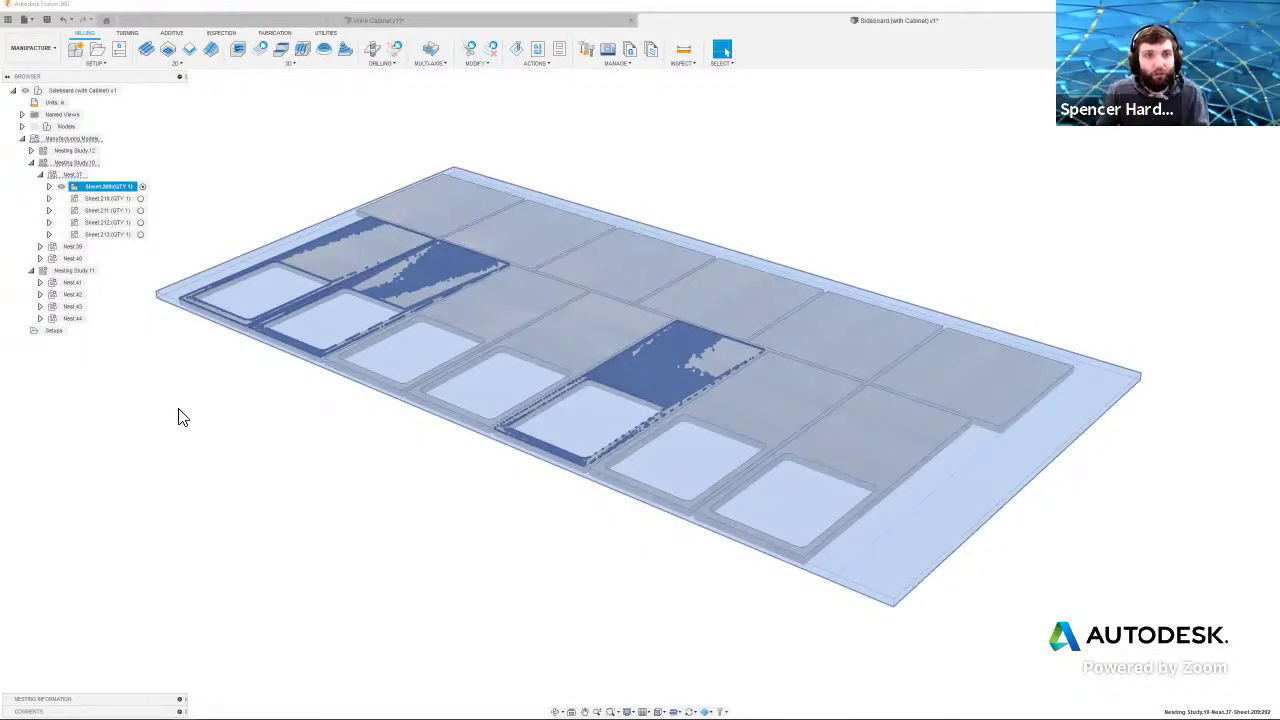
pyautogui.click(40, 174)
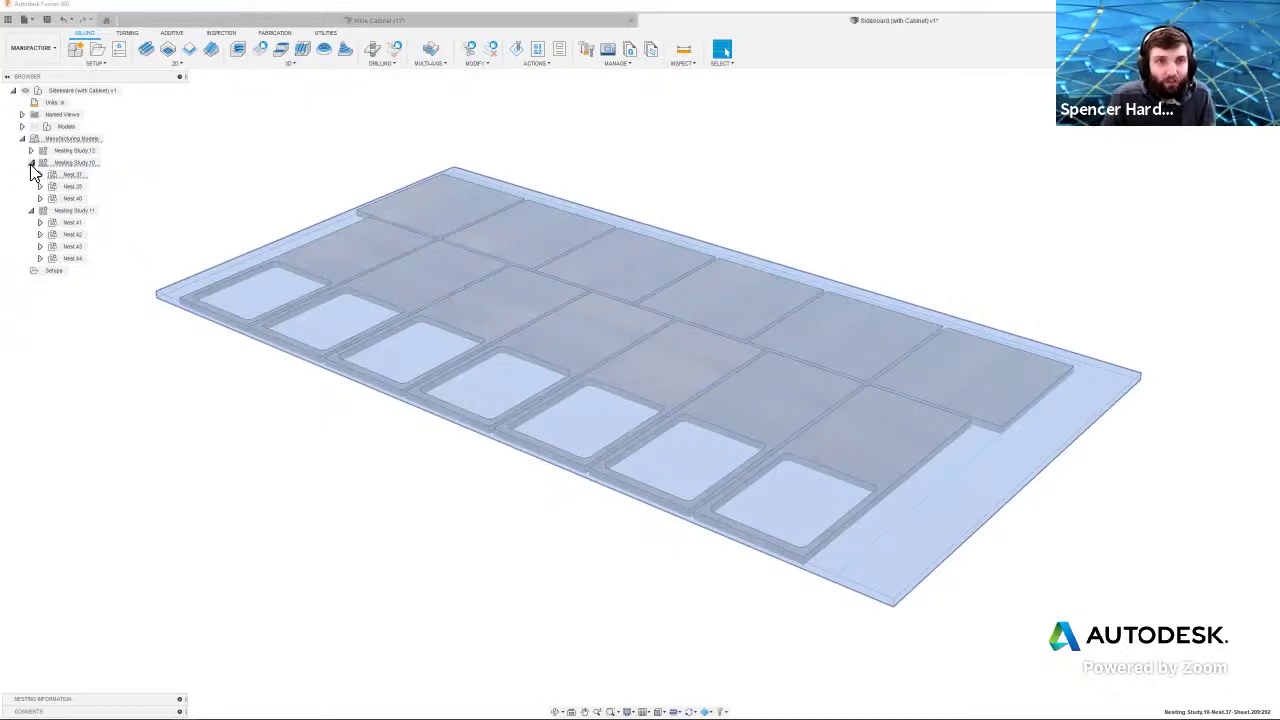
pyautogui.click(31, 163)
# - Compare Nesting Study.10, Nesting Study.11 and Nesting Study.12 by study, and switch the comparison to Nest
pyautogui.click(72, 151)
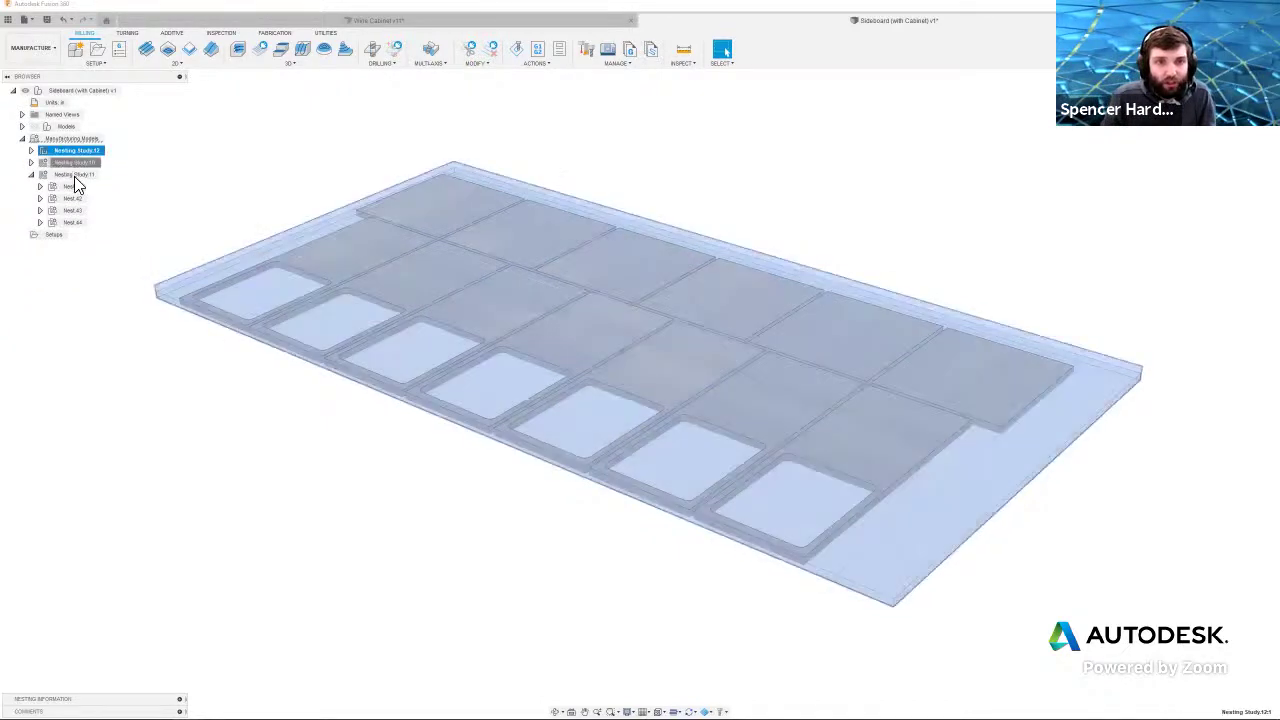
pyautogui.keyDown('shift'); pyautogui.click(74, 176); pyautogui.keyUp('shift')
pyautogui.rightClick(75, 180)
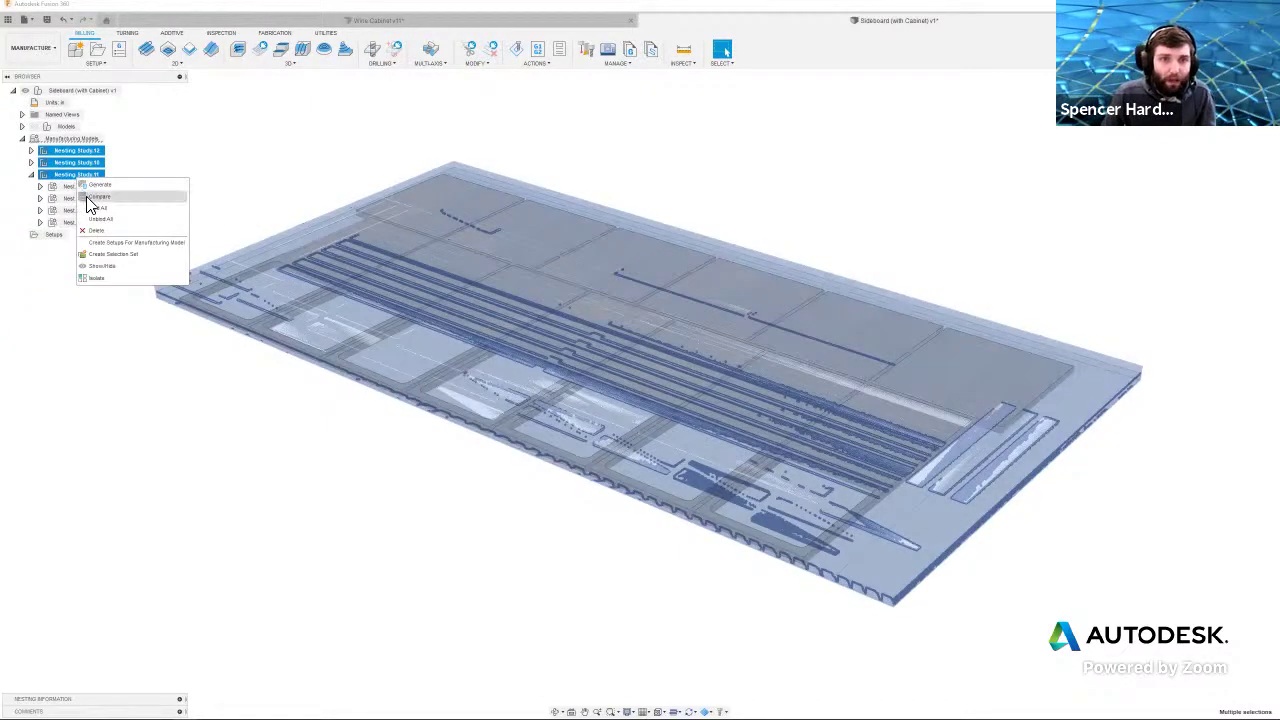
pyautogui.click(88, 198)
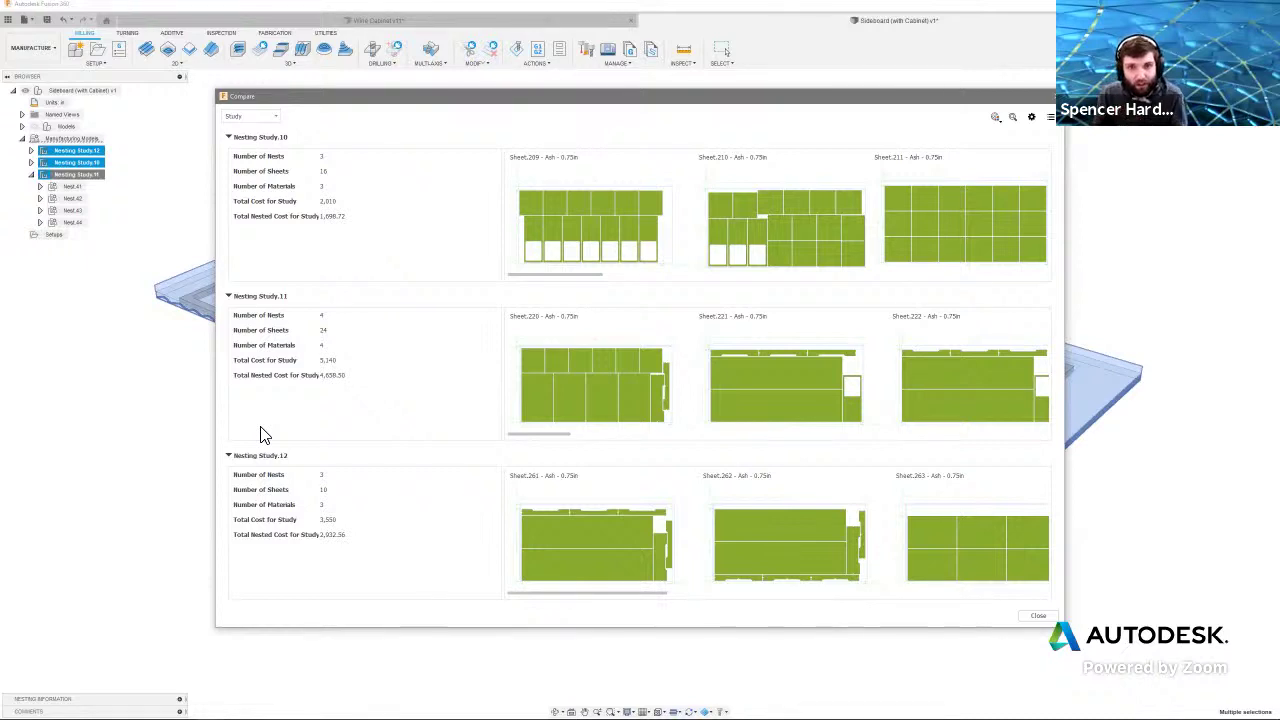
pyautogui.click(266, 117)
pyautogui.click(268, 145)
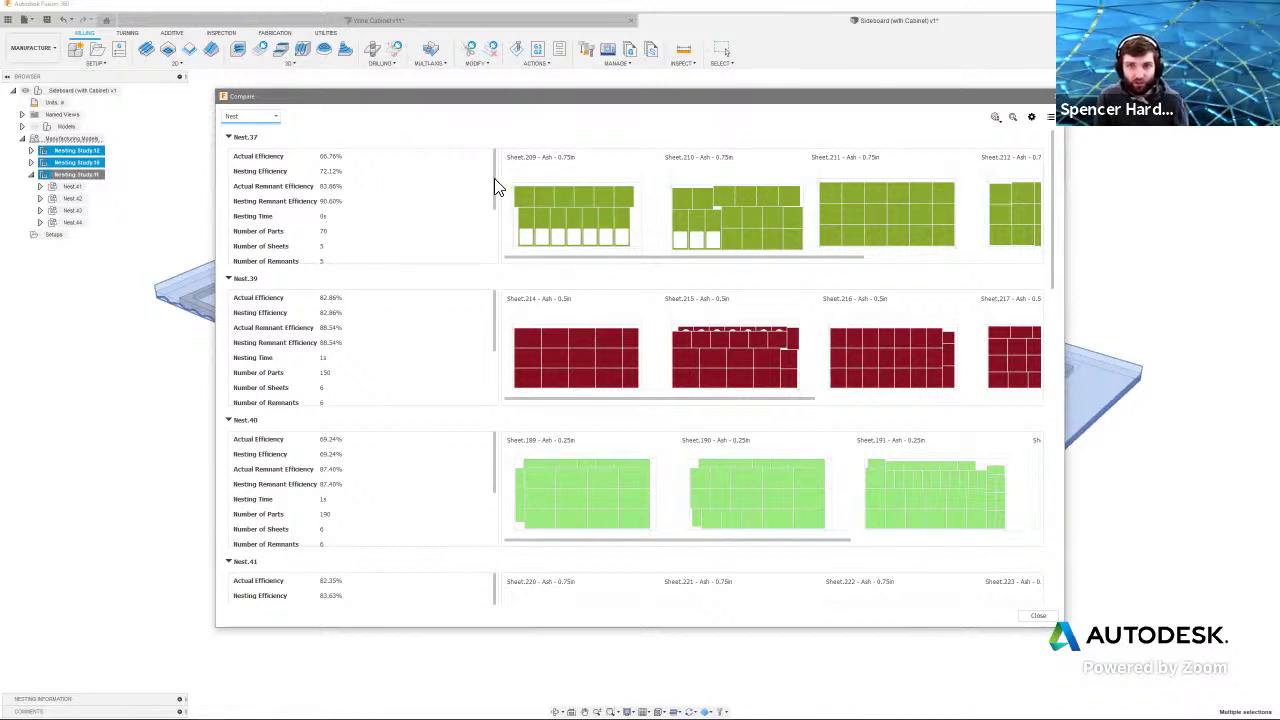
# - Examine the cost figures of Nest.37, and switch the comparison to Sheet
pyautogui.moveTo(494, 178); pyautogui.dragTo(498, 234)
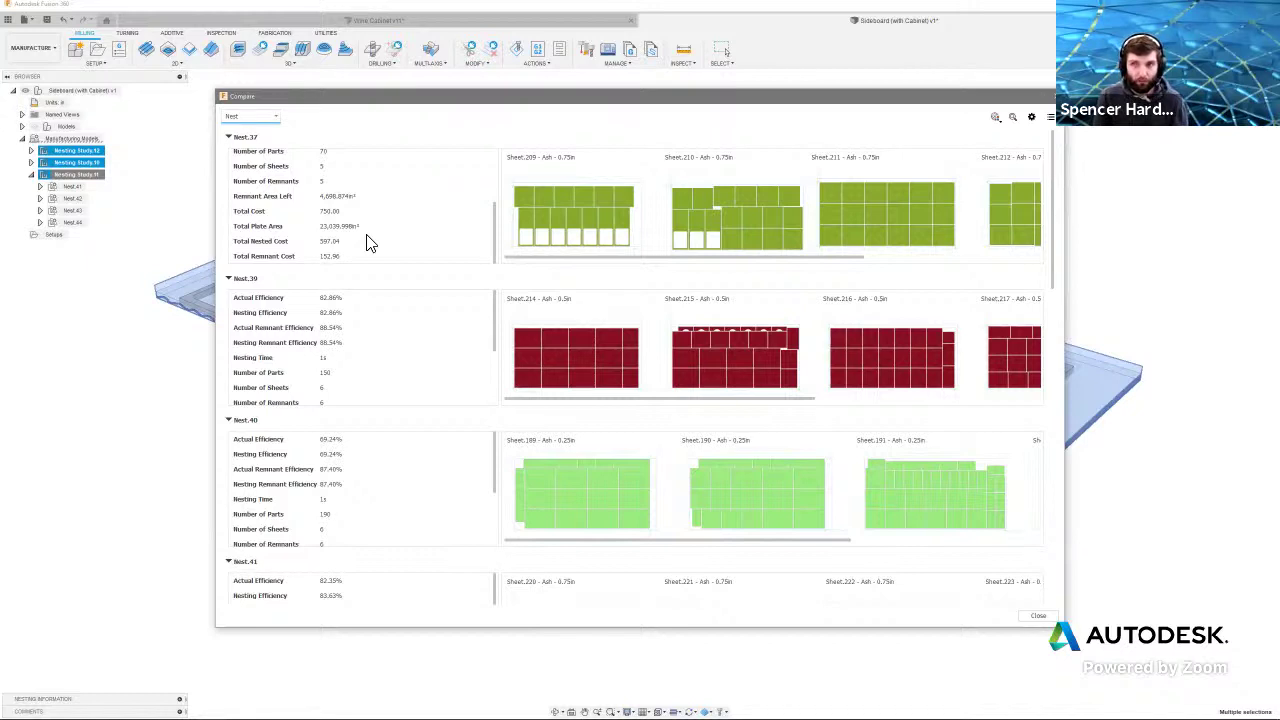
pyautogui.click(262, 117)
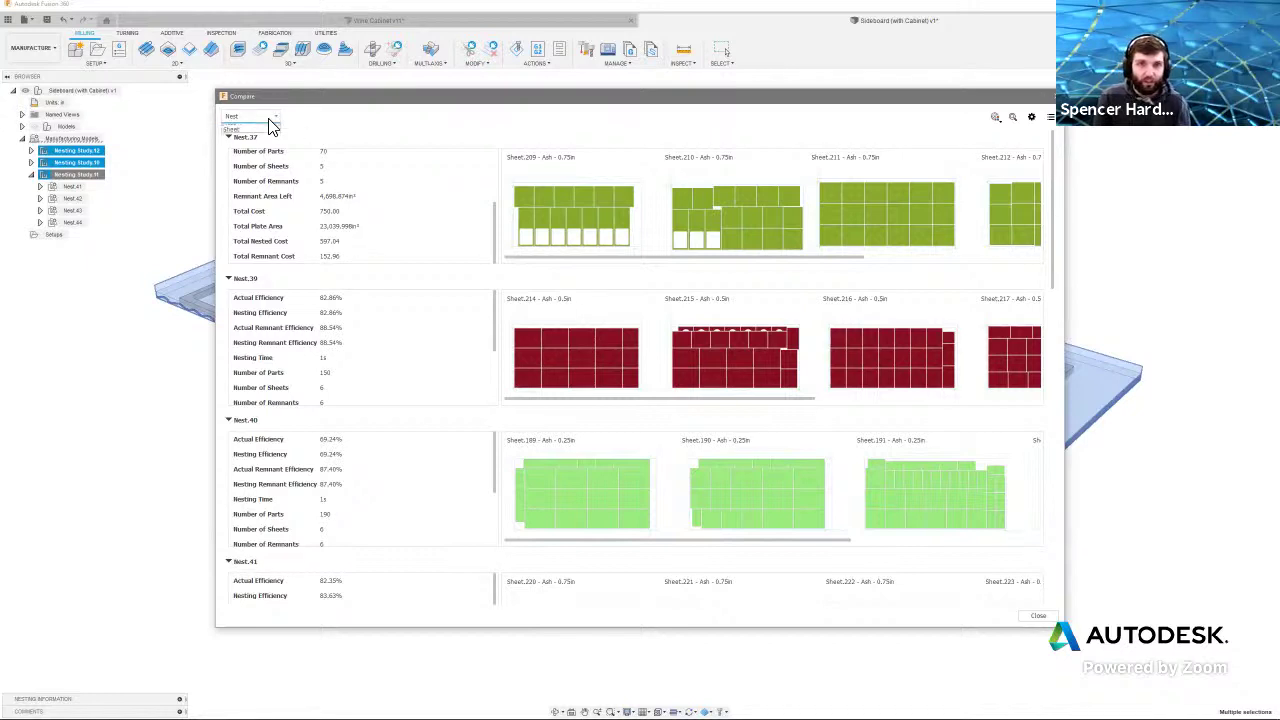
pyautogui.click(236, 136)
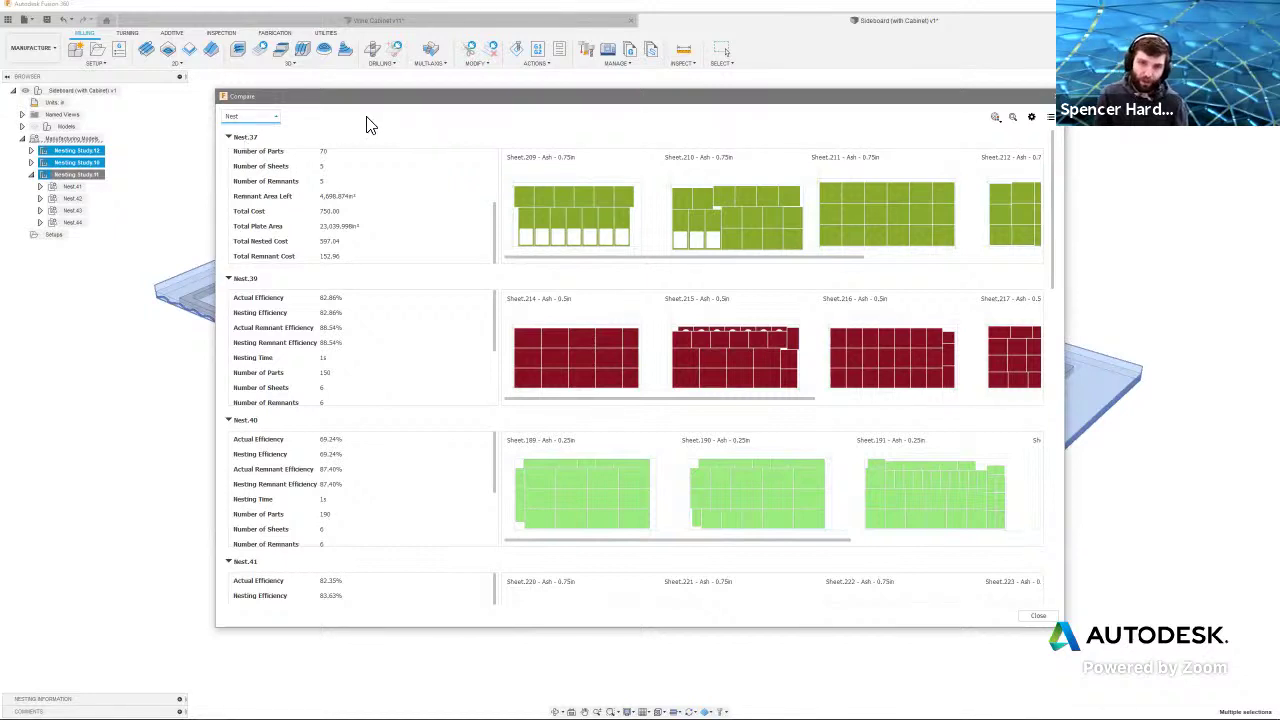
pyautogui.press('Down')
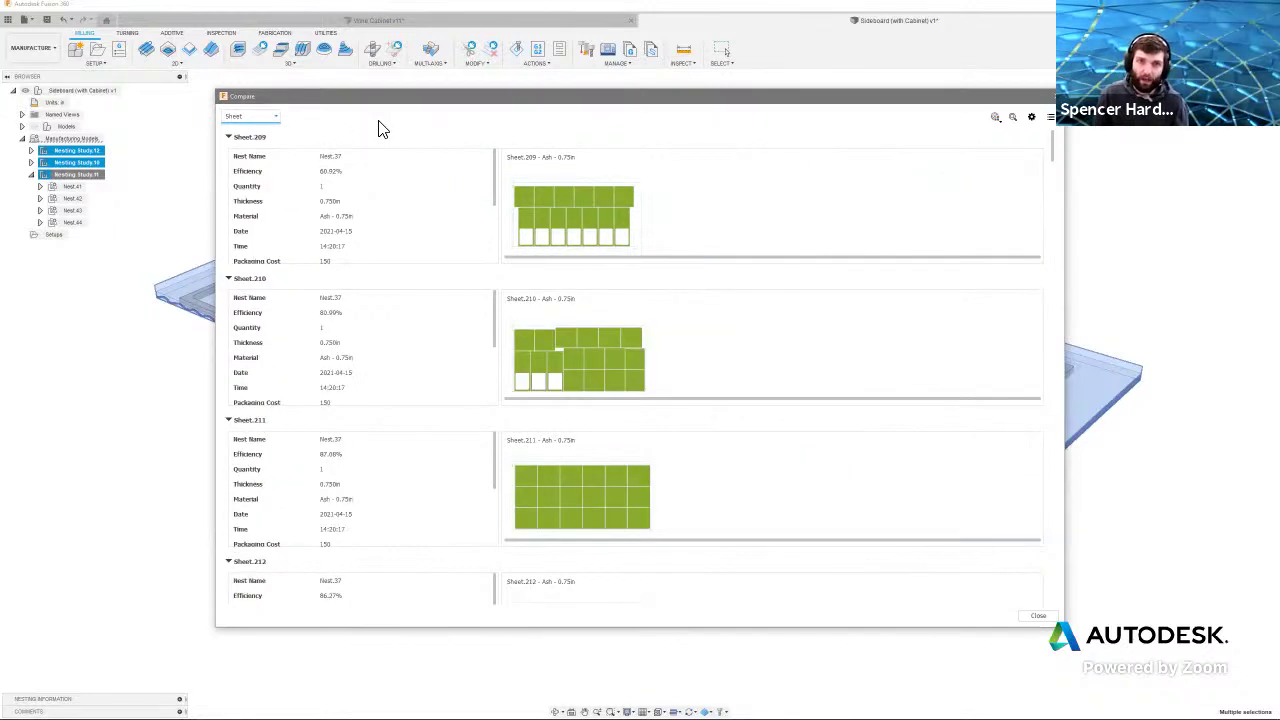
# - Show the sheet comparison in side-by-side columns, review the figures from Sheet.209 onward, and close the comparison
pyautogui.click(1051, 118)
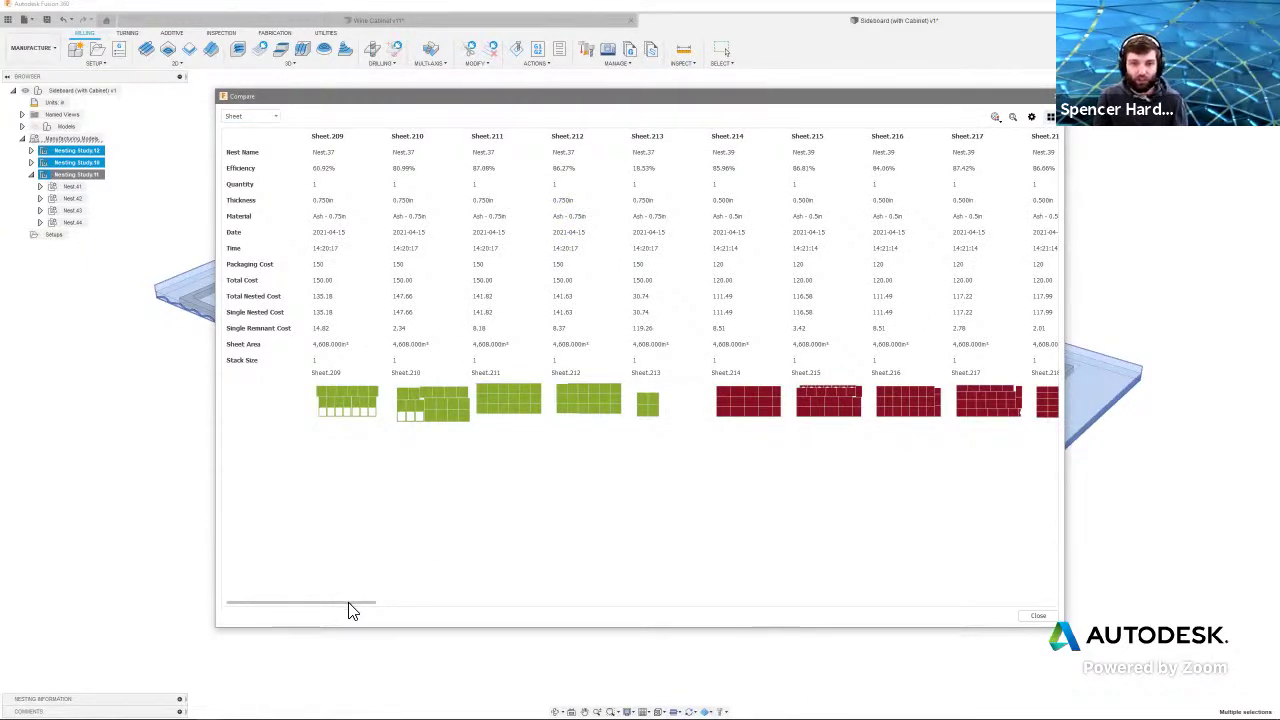
pyautogui.moveTo(350, 606); pyautogui.dragTo(317, 596)
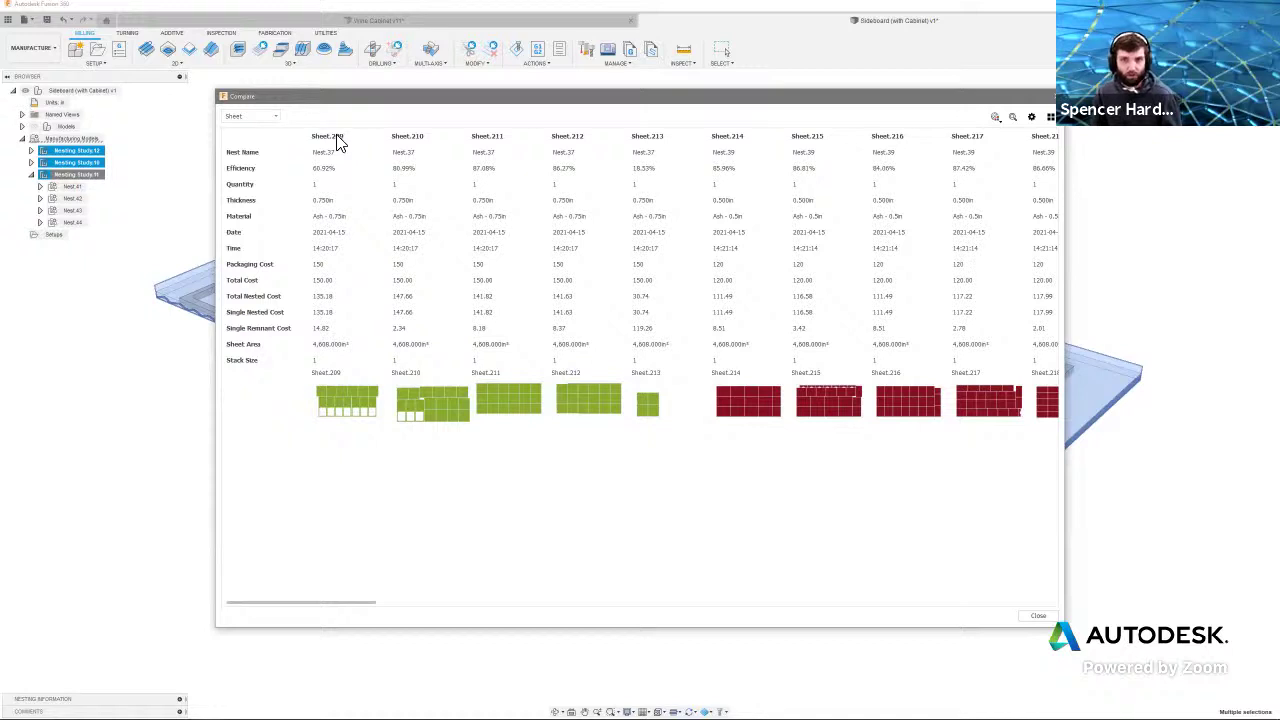
pyautogui.moveTo(368, 412)
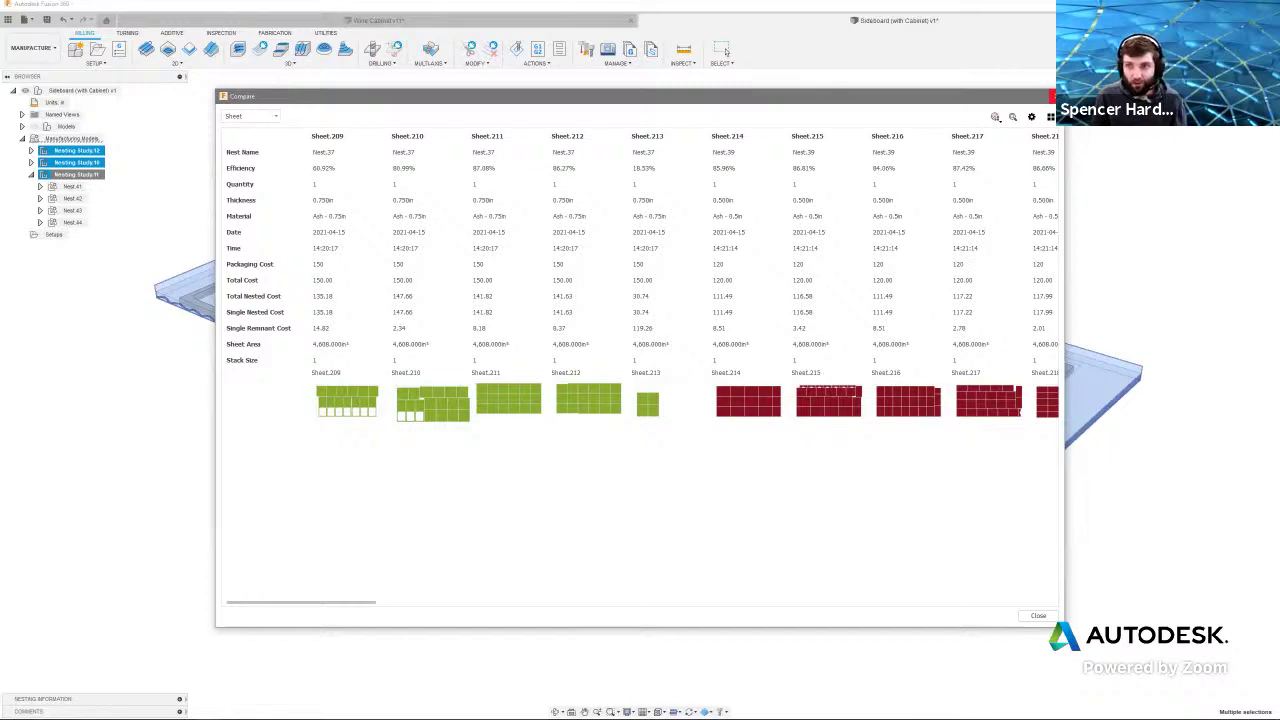
pyautogui.click(1052, 97)
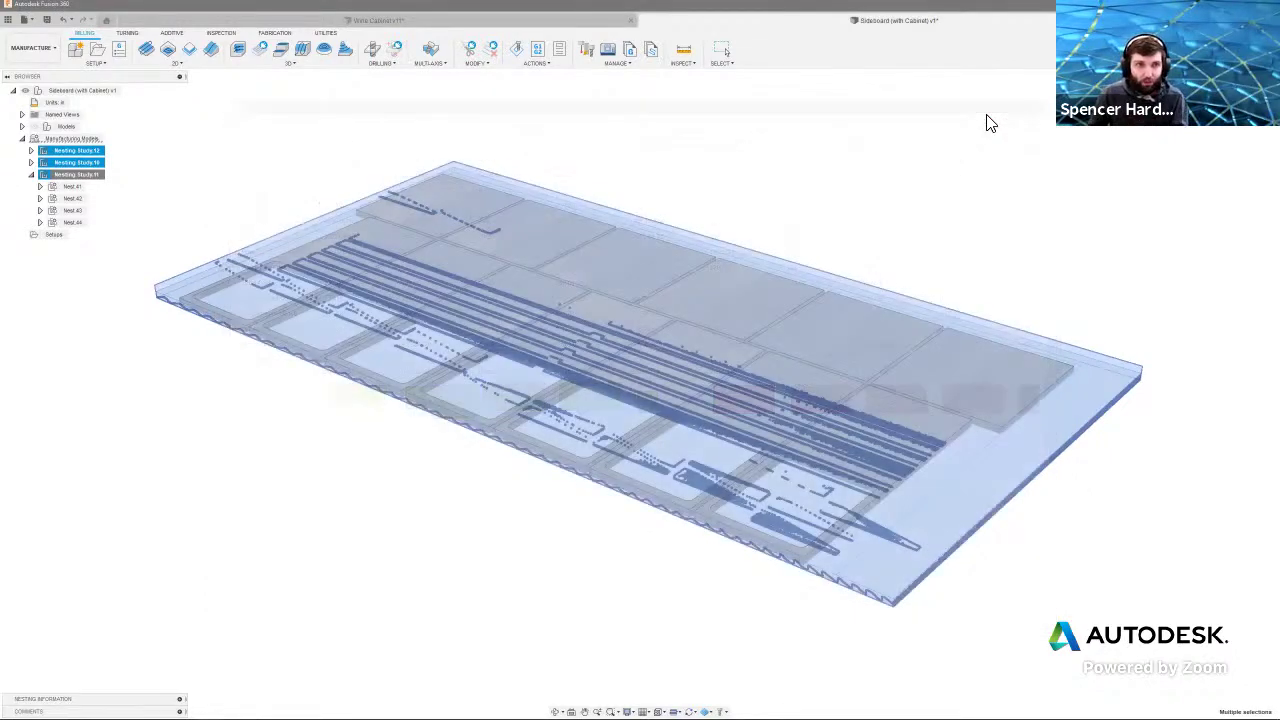
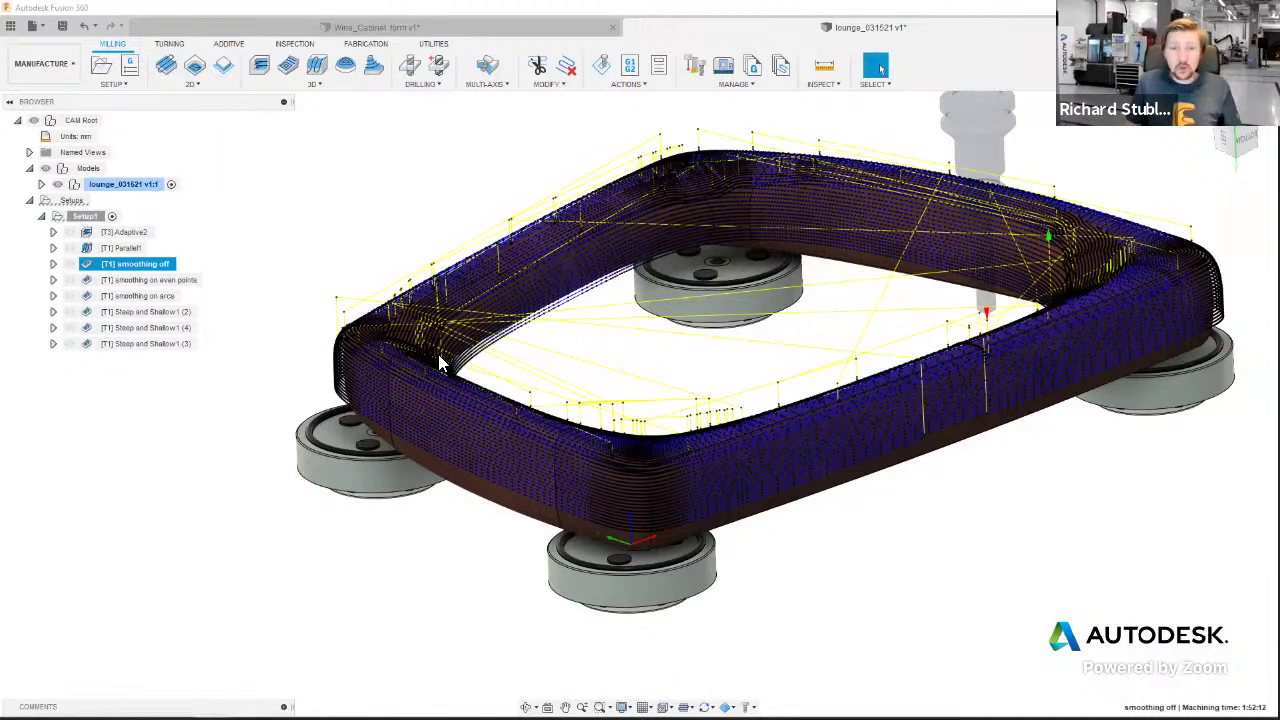
# - Examine the smoothing off toolpath's point distribution around the lounge frame's front corner, and check the toolpath display options
pyautogui.scroll(2, 590, 612)
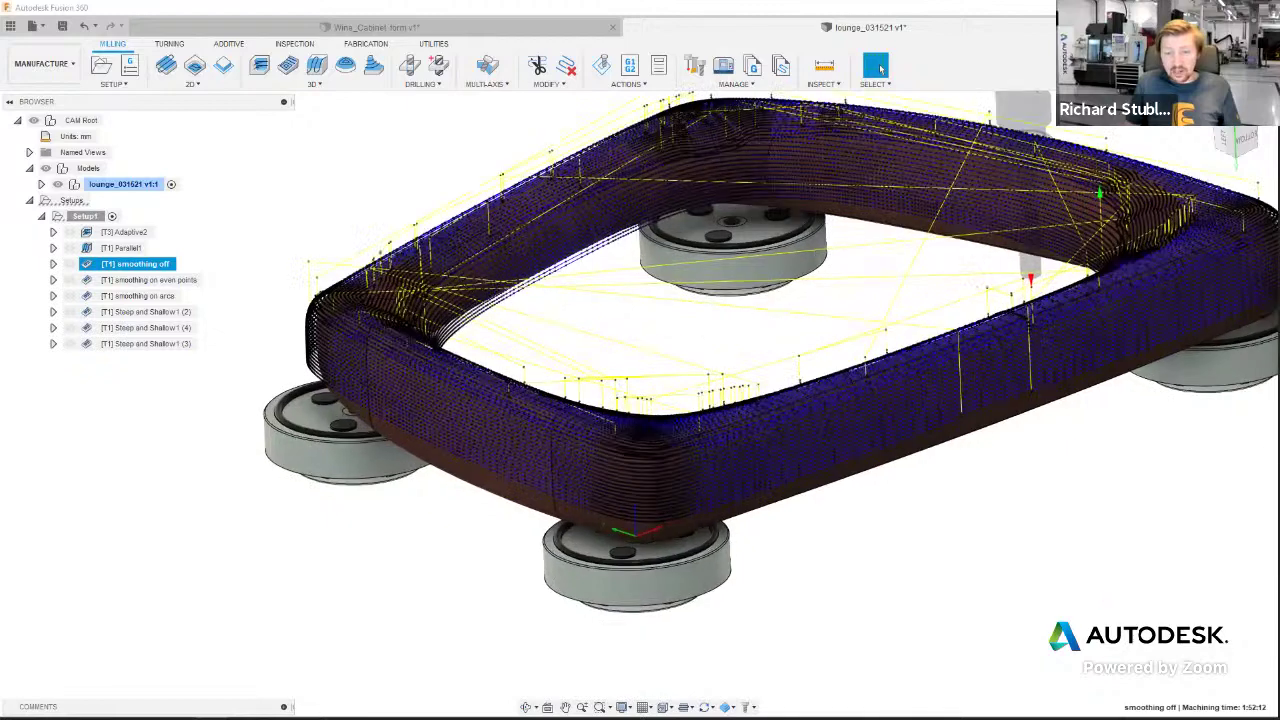
pyautogui.scroll(2, 697, 510)
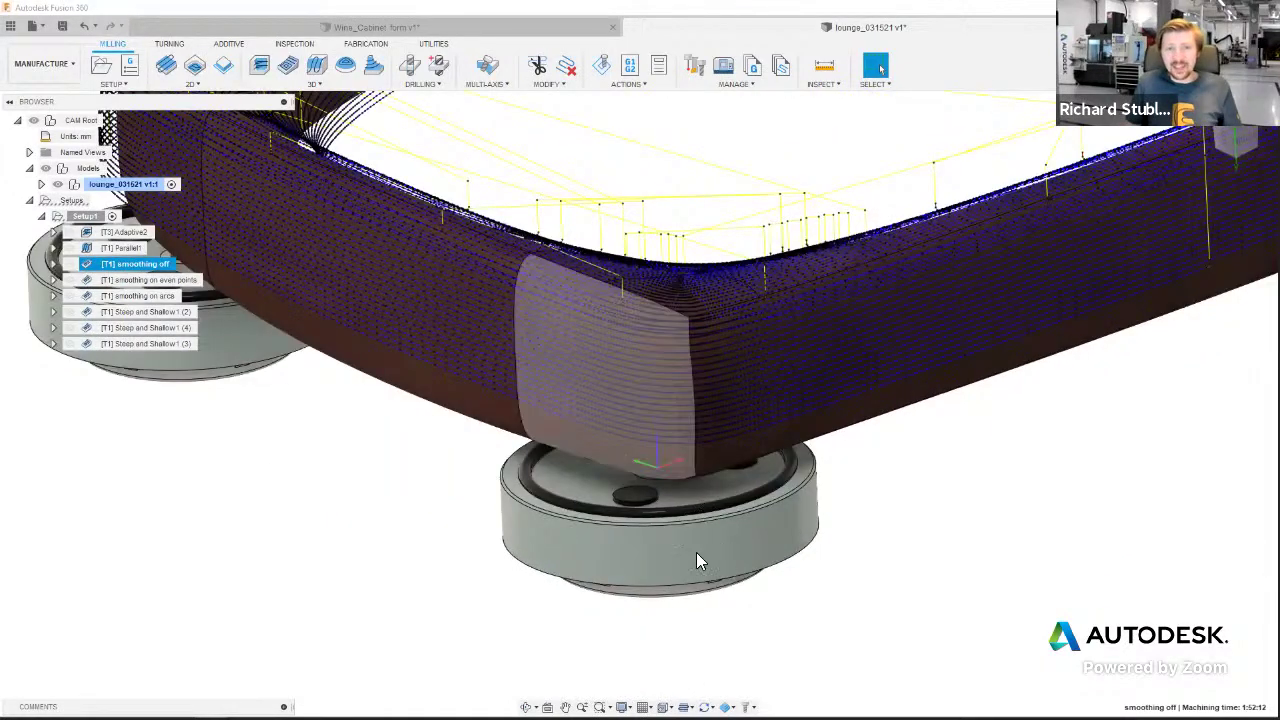
pyautogui.scroll(1, 697, 560)
pyautogui.scroll(-4, 676, 672)
pyautogui.moveTo(649, 643); pyautogui.dragTo(690, 700, button='middle')
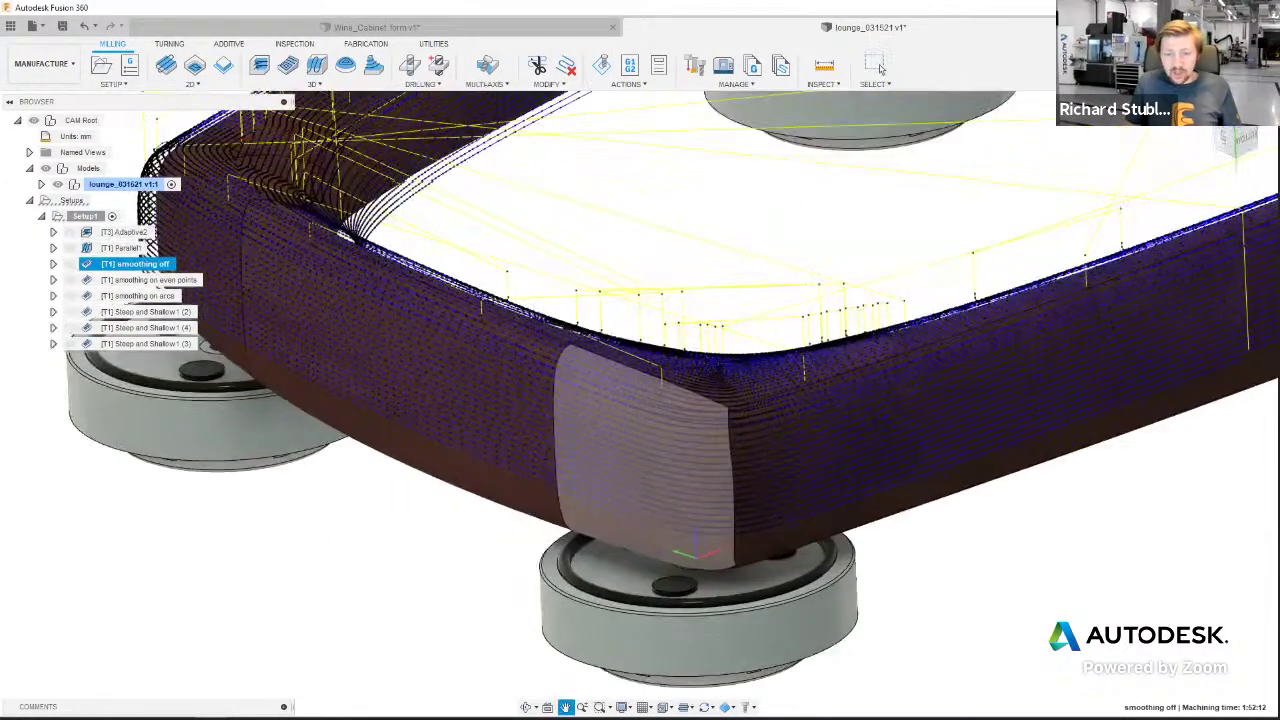
pyautogui.scroll(4, 690, 700)
pyautogui.click(684, 707)
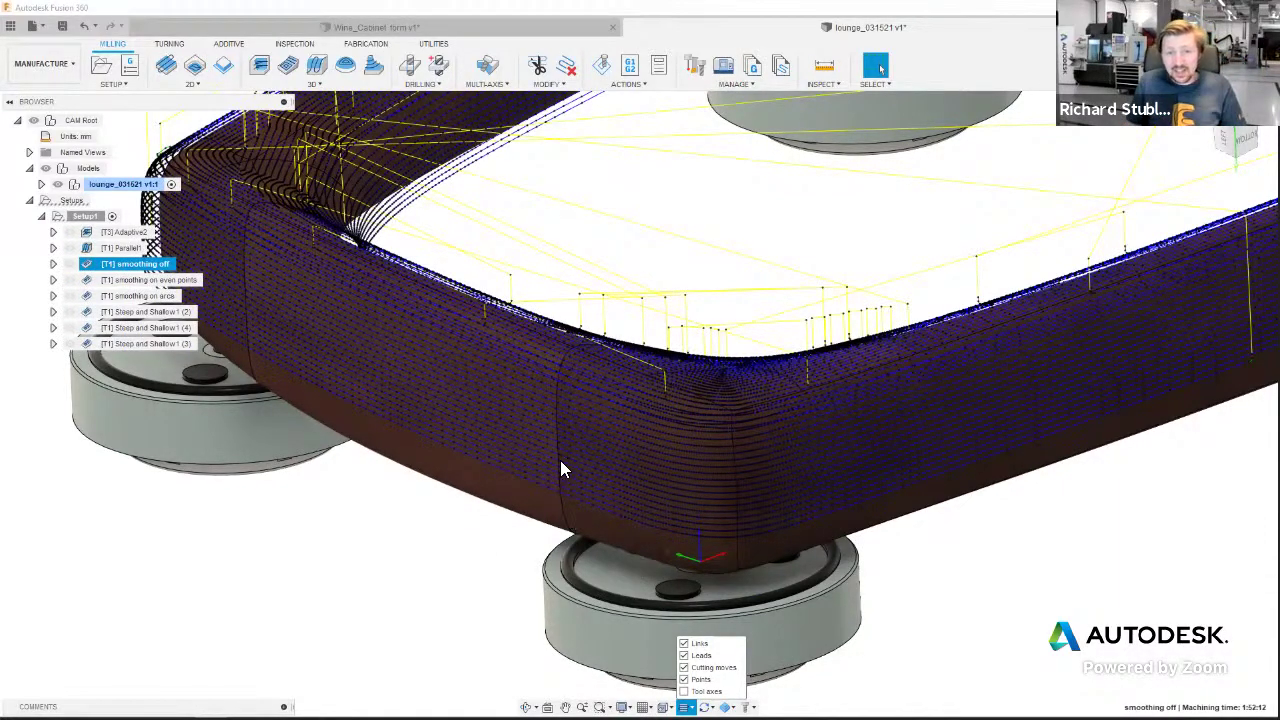
pyautogui.scroll(1, 575, 452)
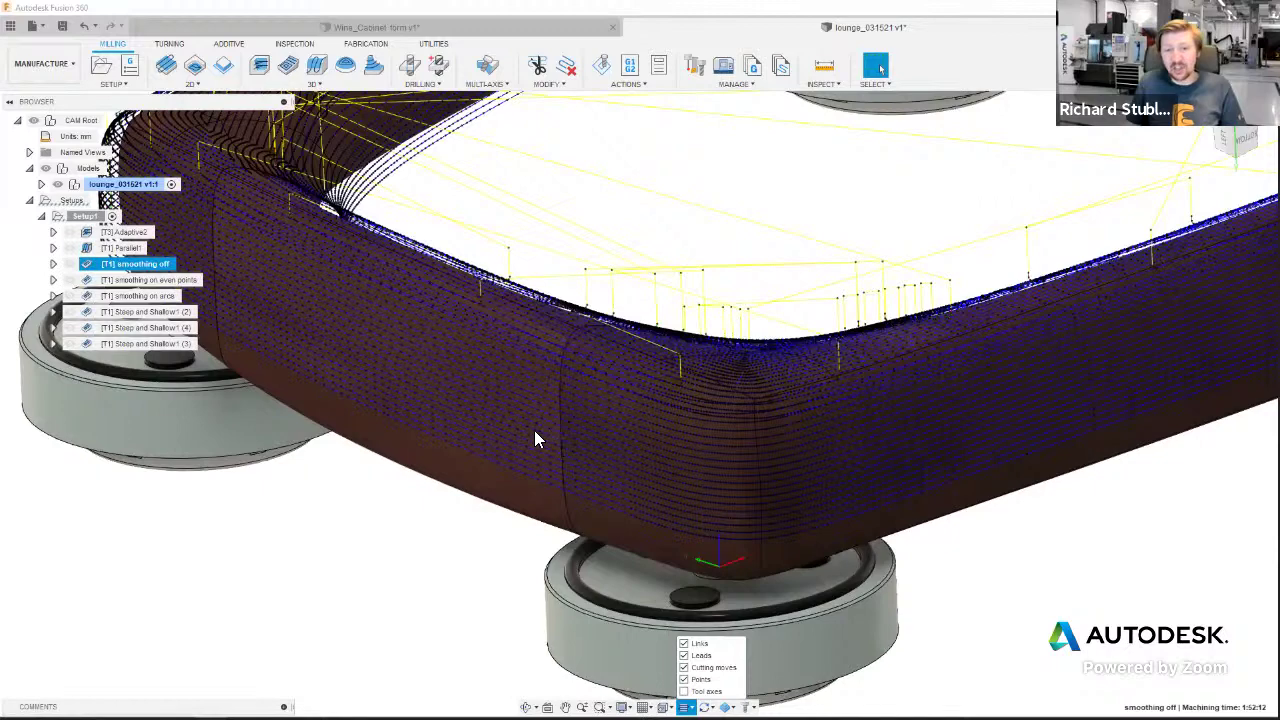
pyautogui.scroll(4, 675, 479)
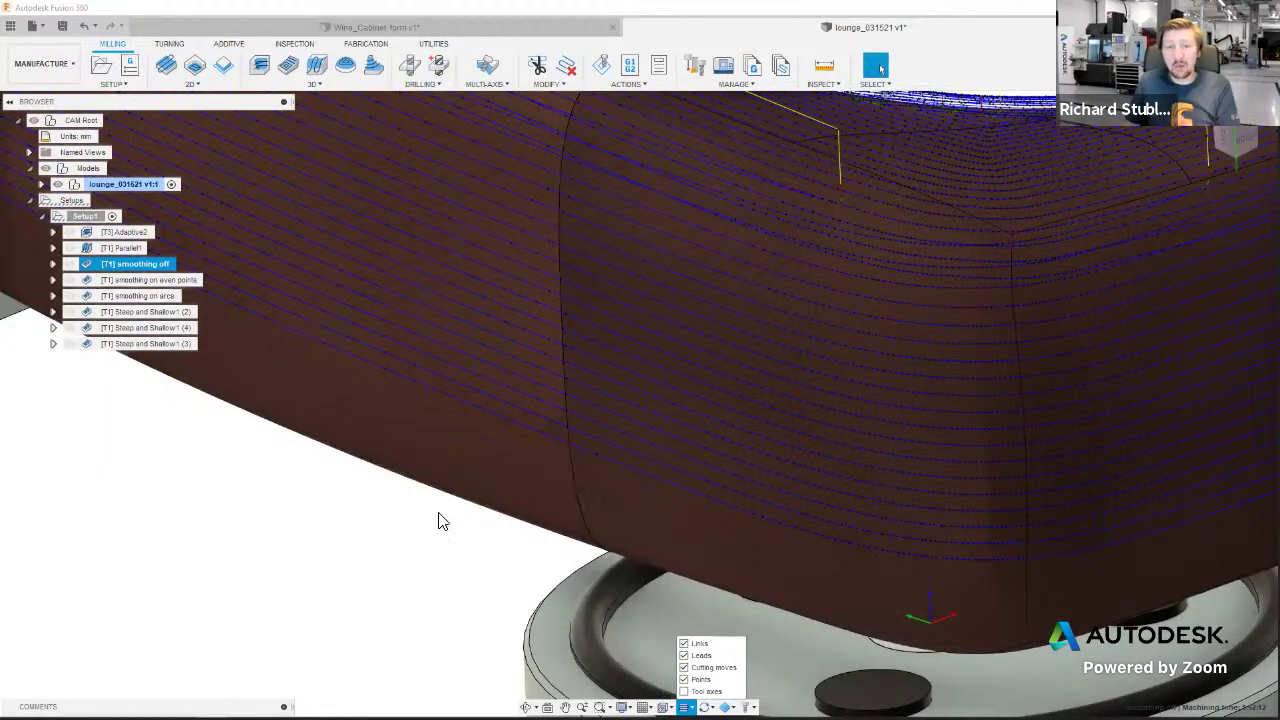
pyautogui.scroll(-1, 596, 577)
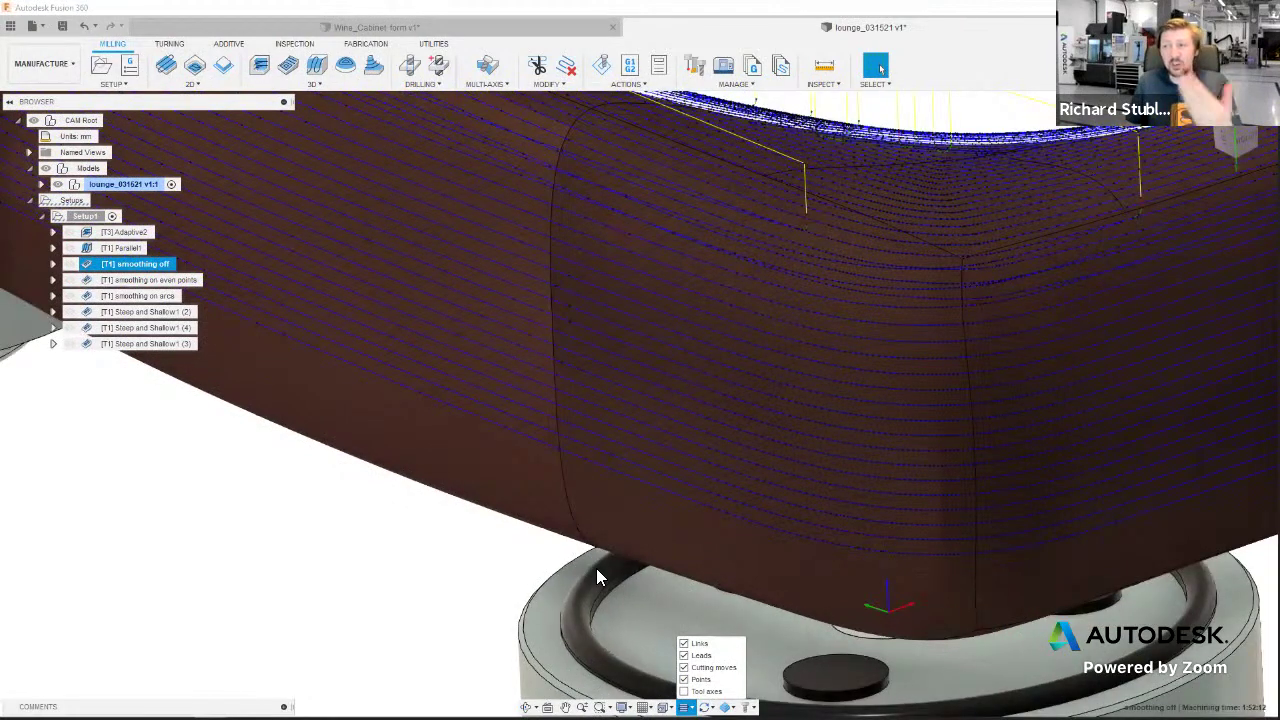
pyautogui.scroll(-1, 596, 577)
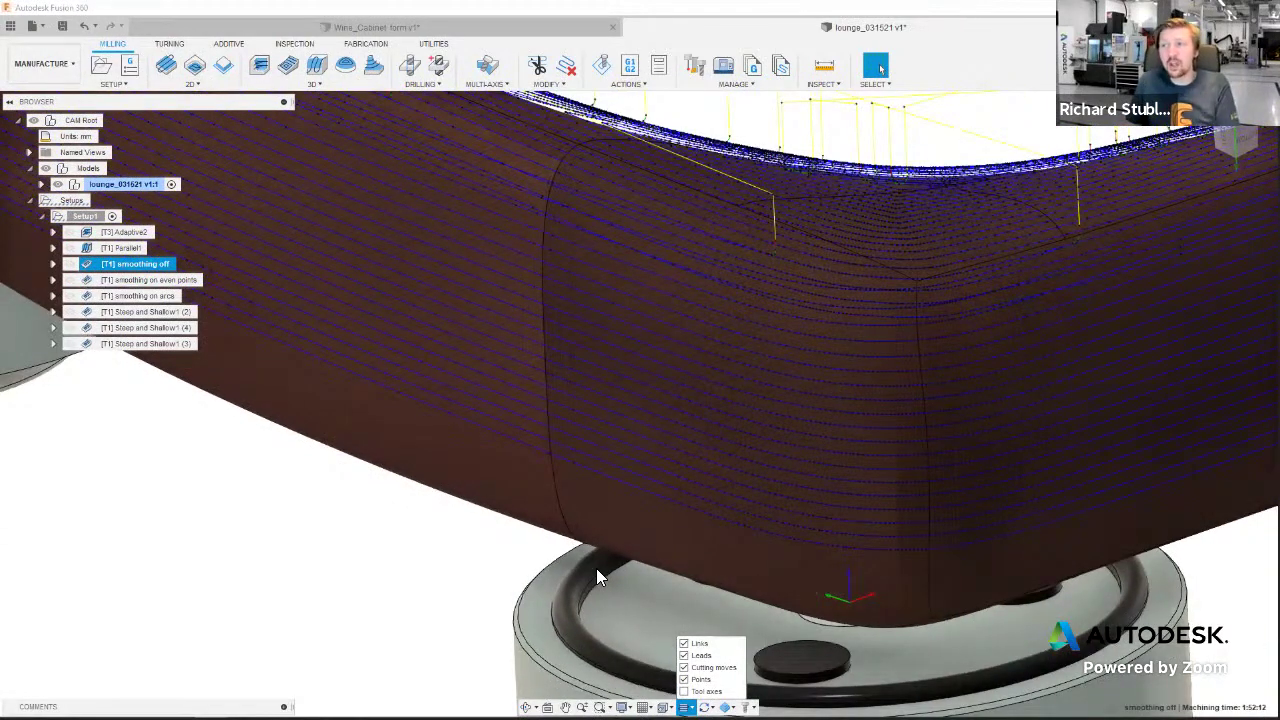
pyautogui.scroll(-1, 596, 577)
pyautogui.scroll(-2, 596, 577)
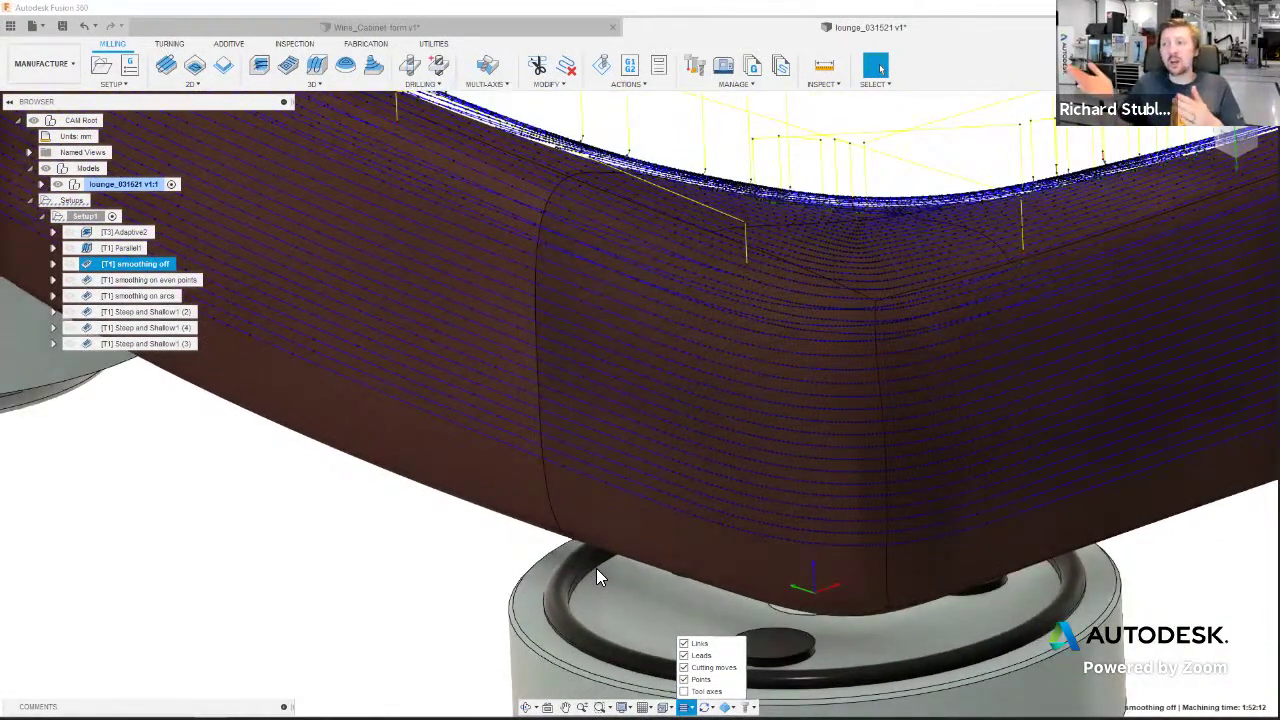
pyautogui.keyDown('shift'); pyautogui.moveTo(596, 577); pyautogui.dragTo(600, 577, button='middle'); pyautogui.keyUp('shift')
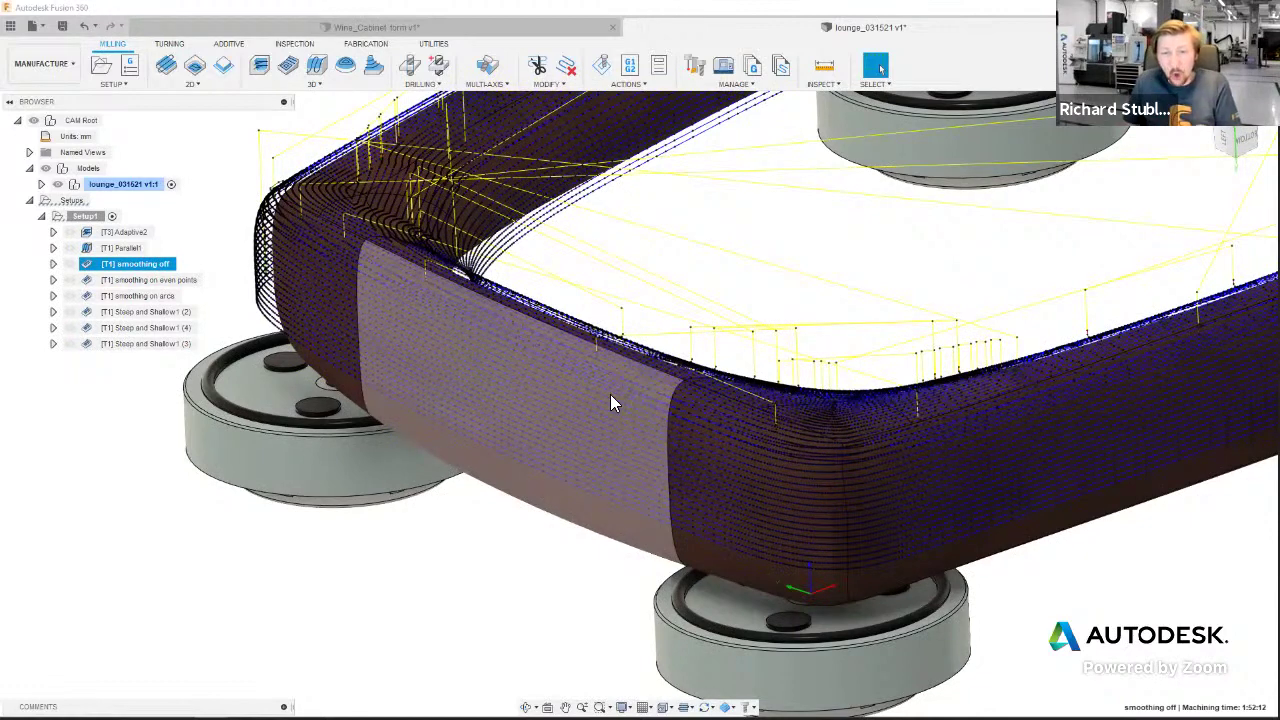
# - Examine the smoothing off toolpath's points along the frame's curved side face beside the front corner
pyautogui.scroll(2, 640, 440)
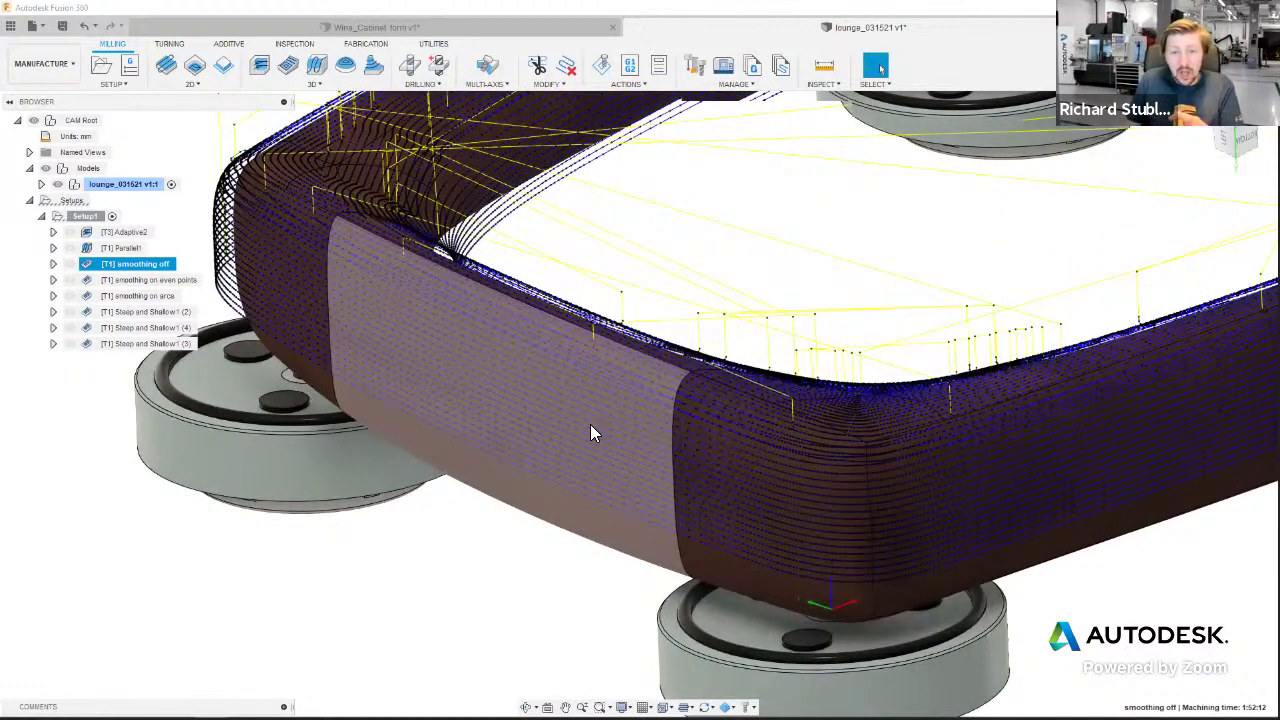
pyautogui.scroll(2, 598, 390)
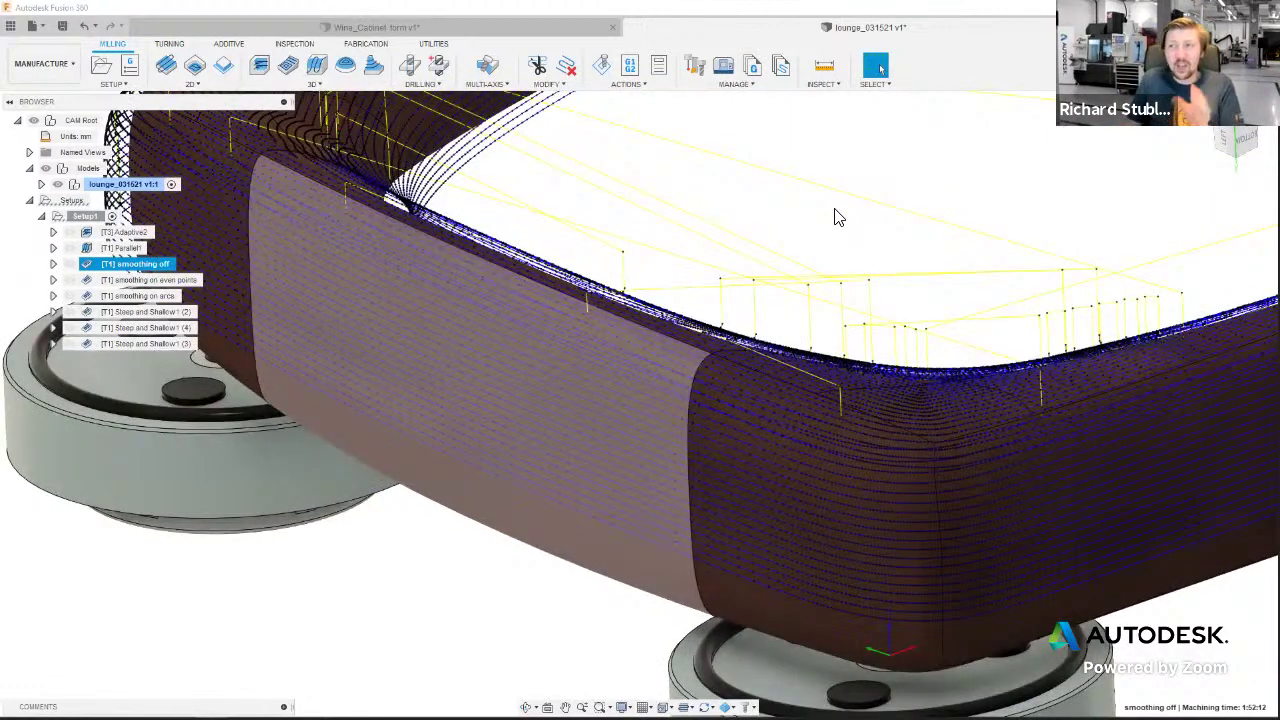
pyautogui.scroll(2, 838, 218)
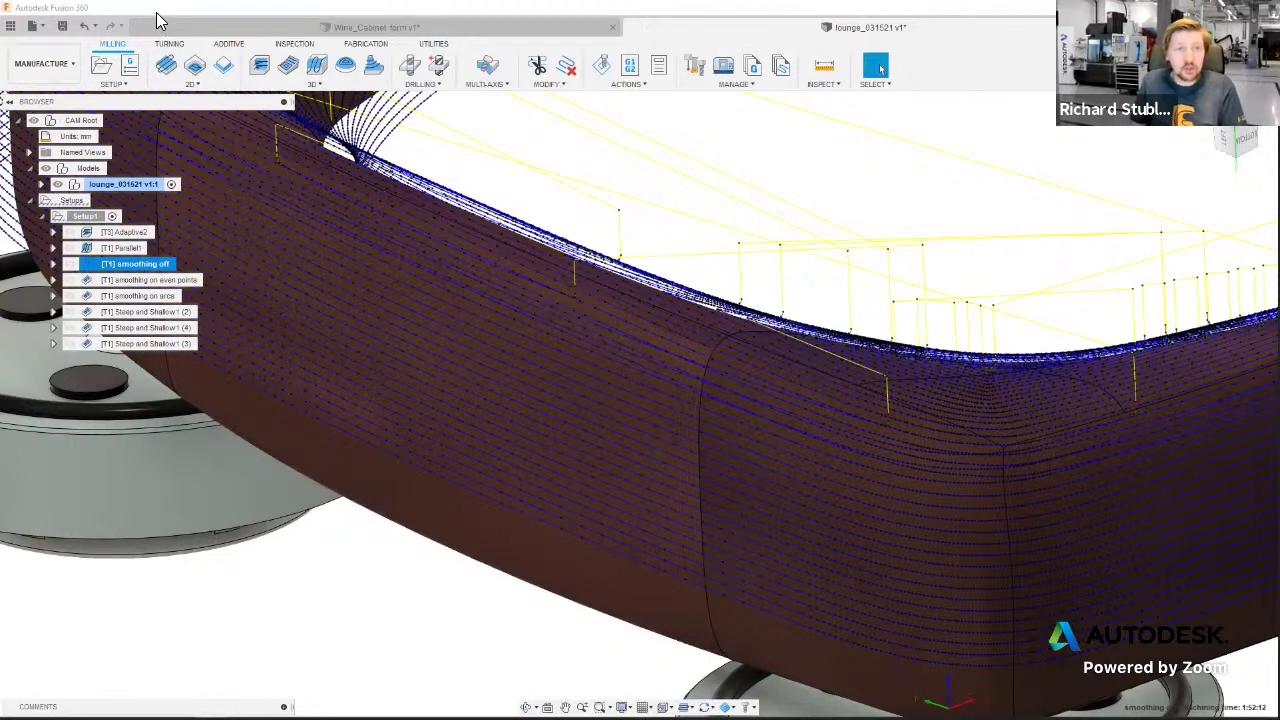
# - Try enabling Smoothing in the passes settings of the smoothing off operation, and cancel the edit
pyautogui.doubleClick(1028, 257)
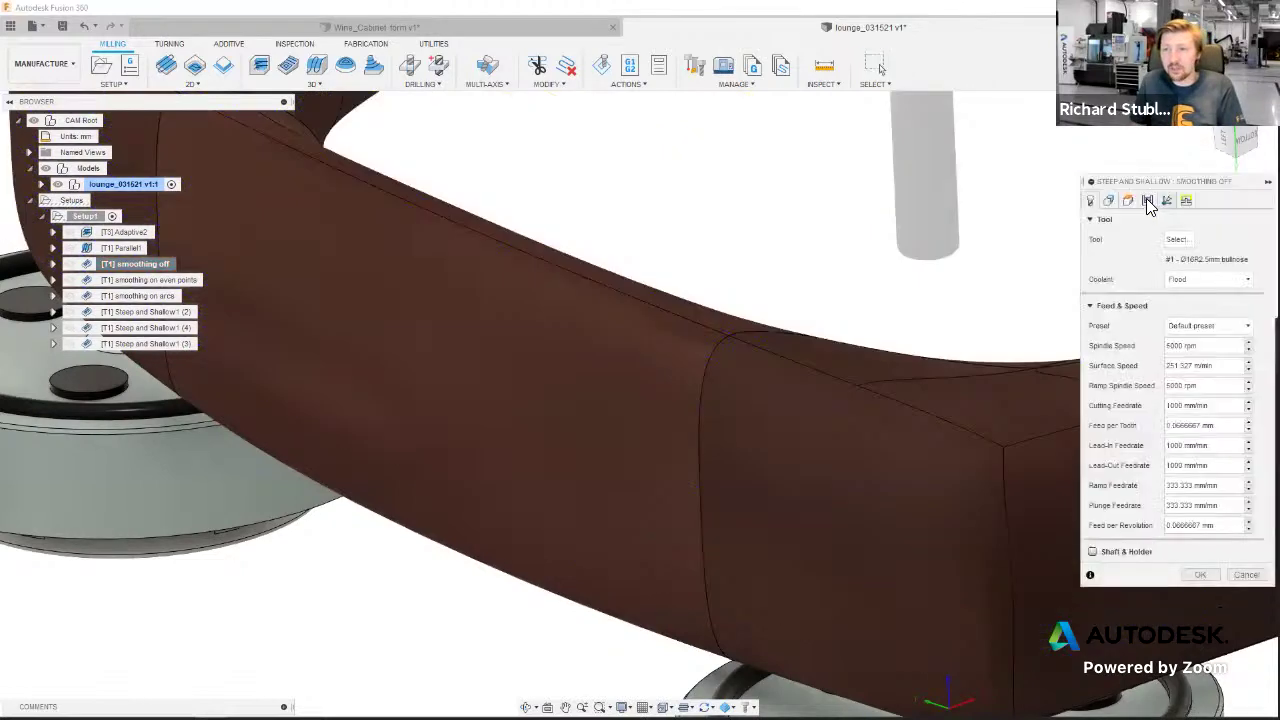
pyautogui.click(1147, 201)
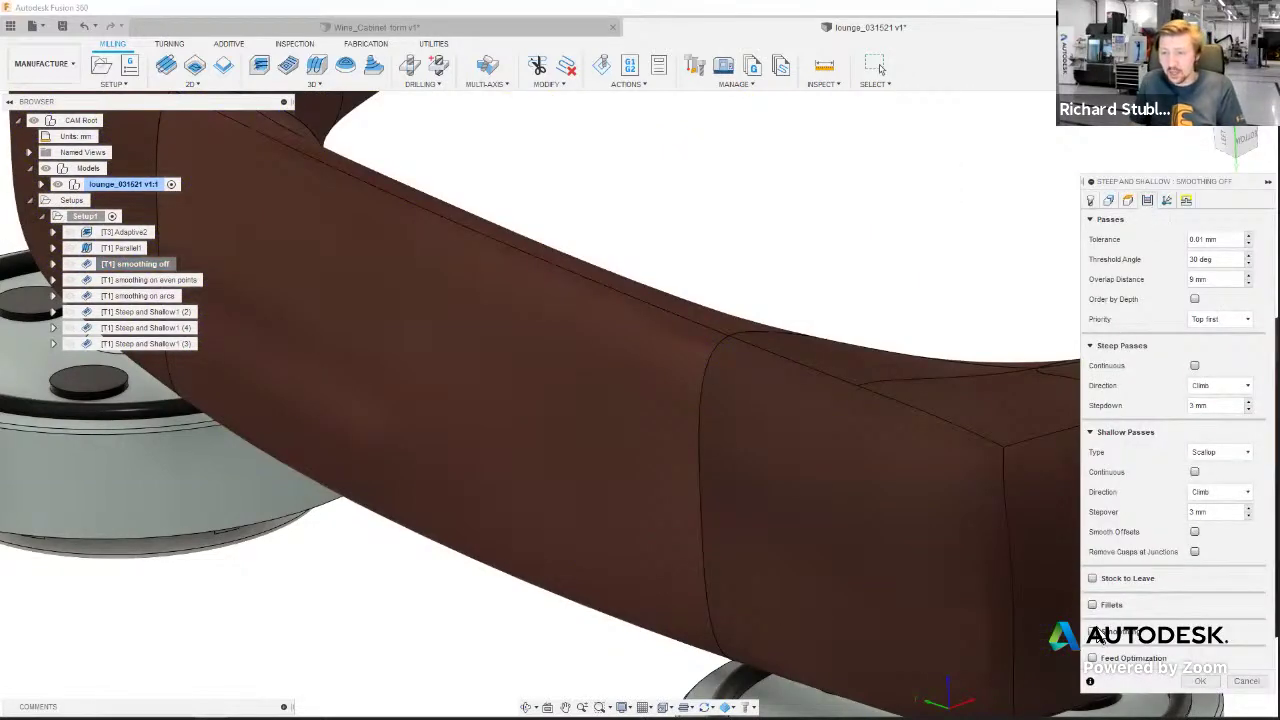
pyautogui.click(1093, 631)
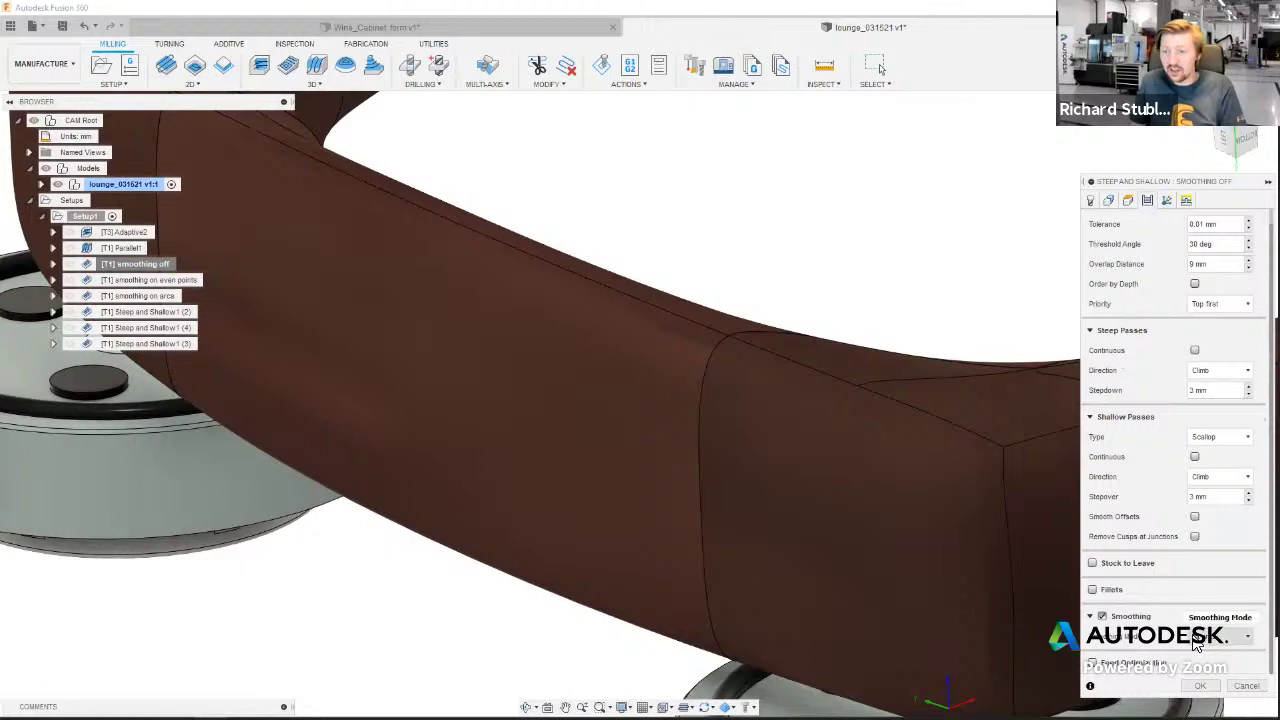
pyautogui.click(1247, 688)
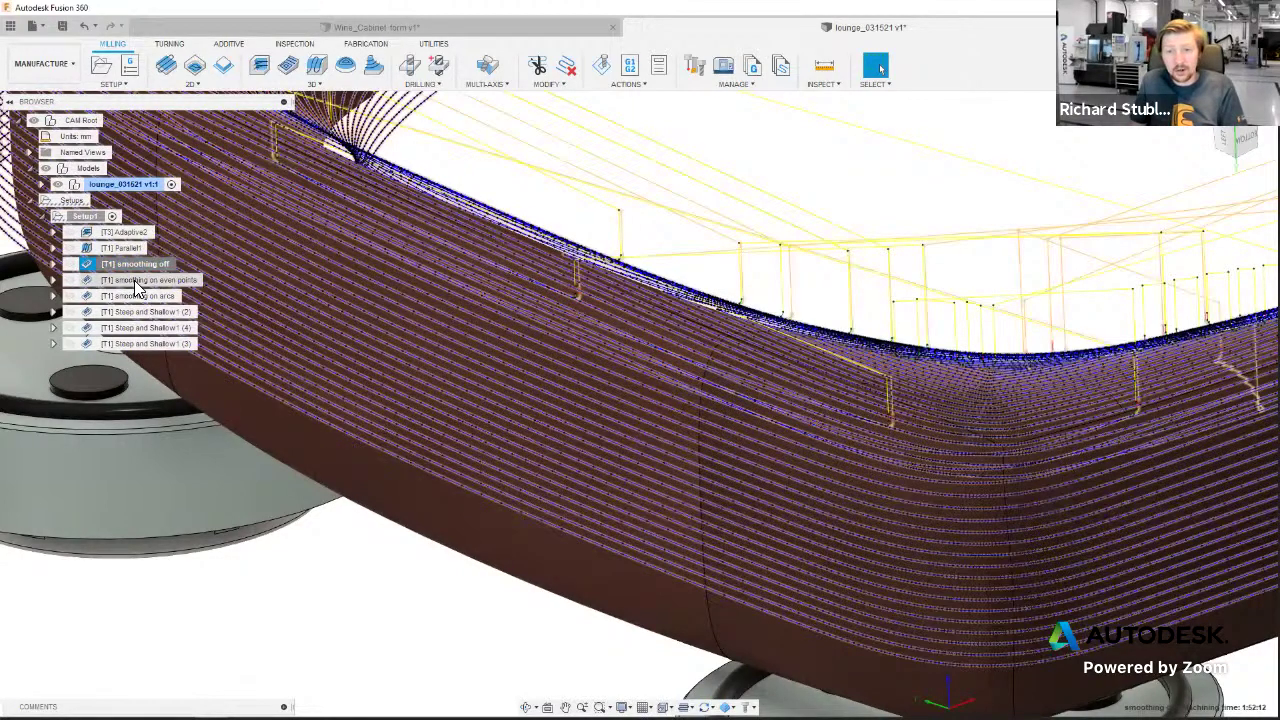
# - Examine the smoothing settings in the passes of the smoothing on even points operation, and close it without saving changes
pyautogui.click(128, 264)
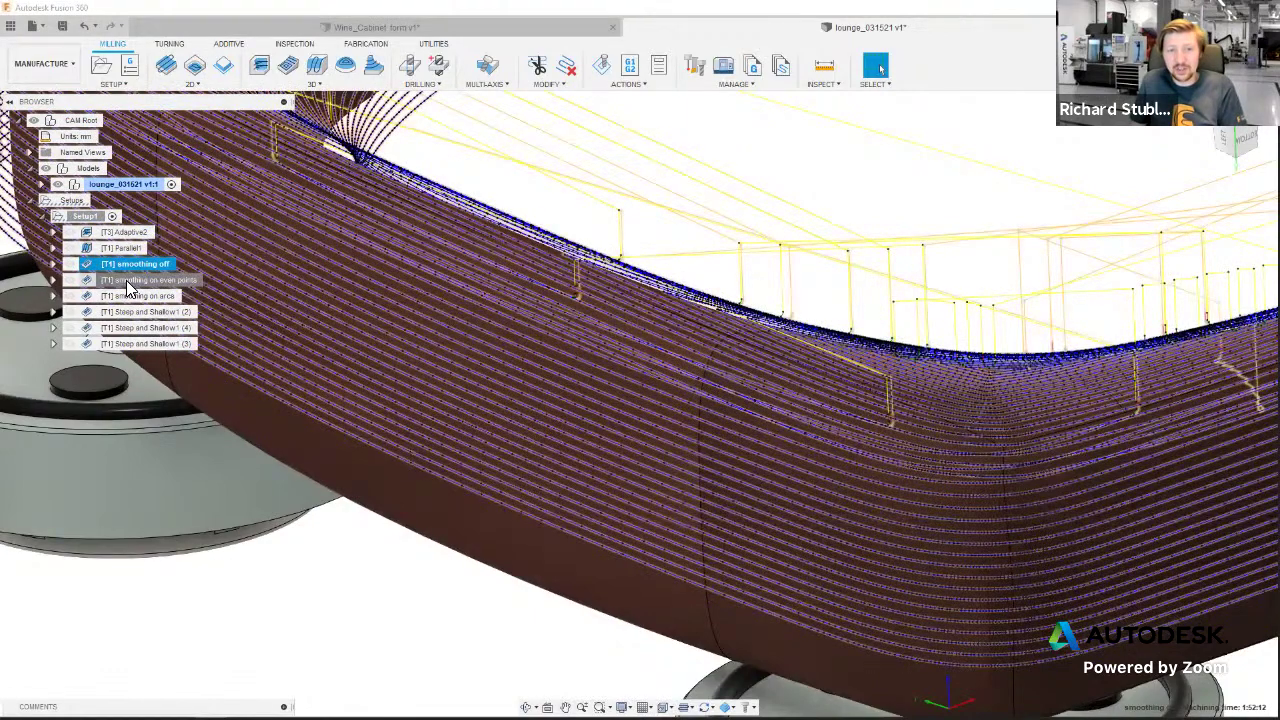
pyautogui.click(128, 282)
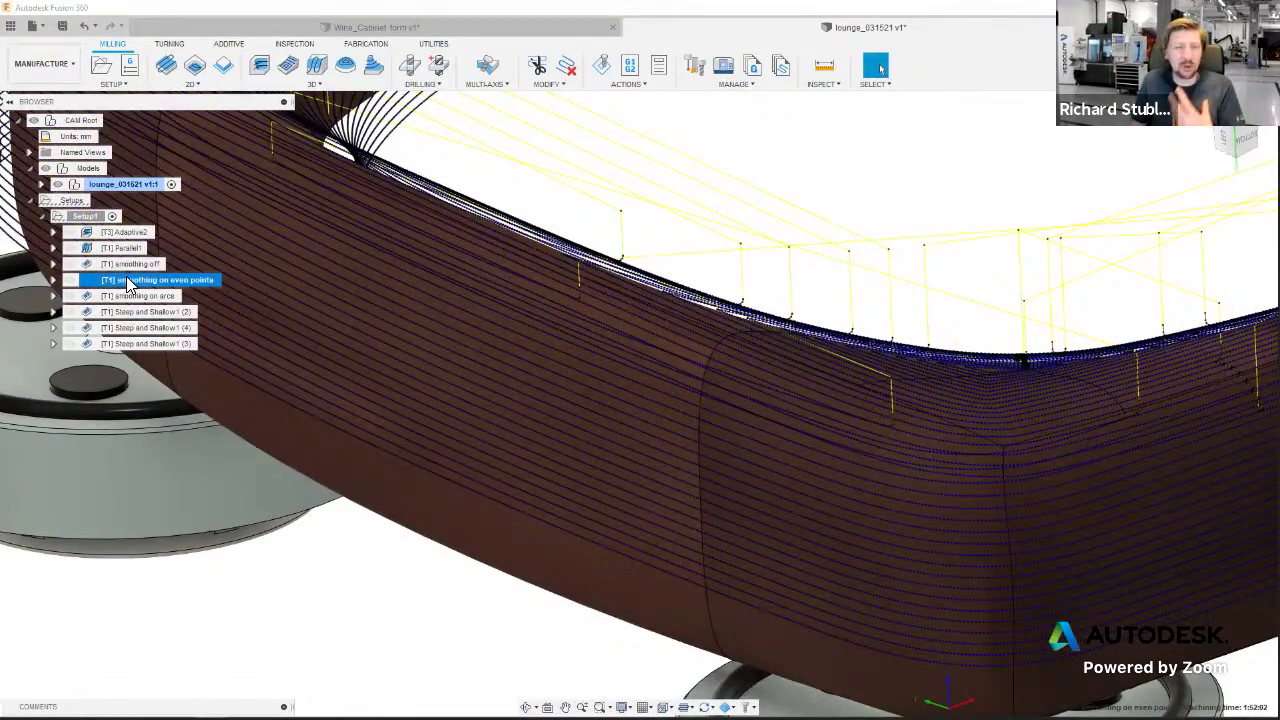
pyautogui.rightClick(128, 282)
pyautogui.click(709, 123)
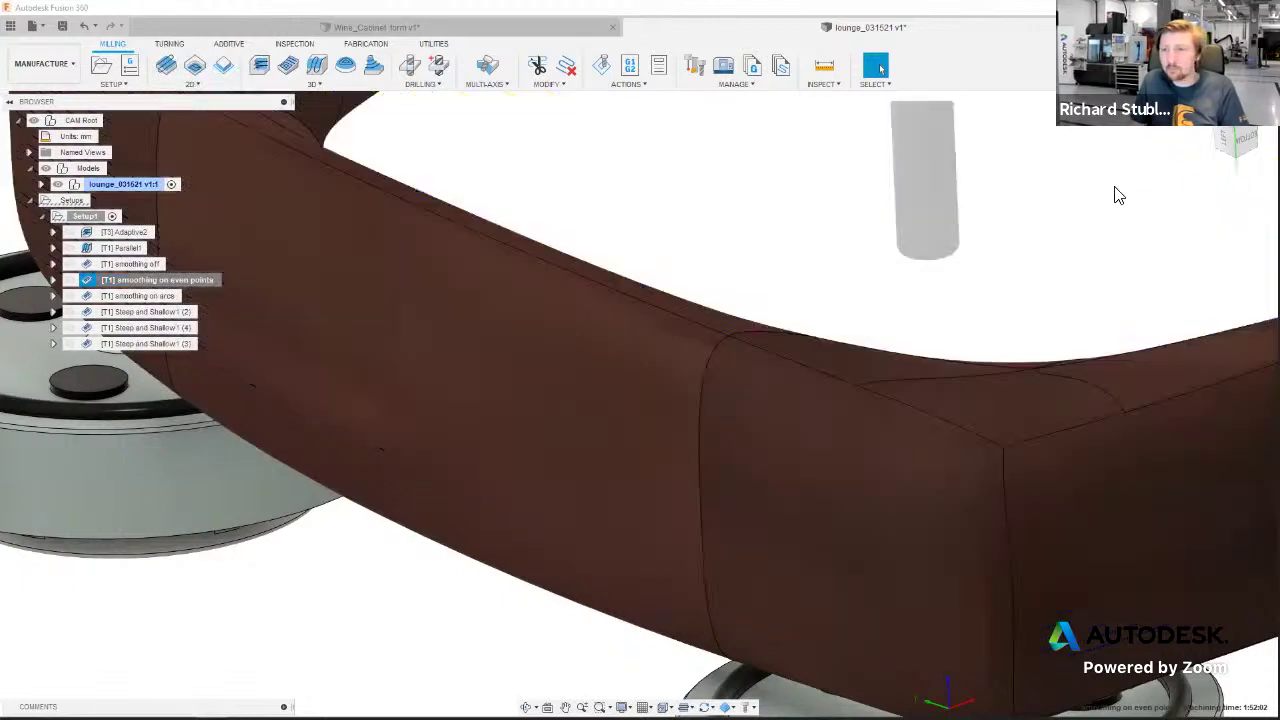
pyautogui.click(1147, 200)
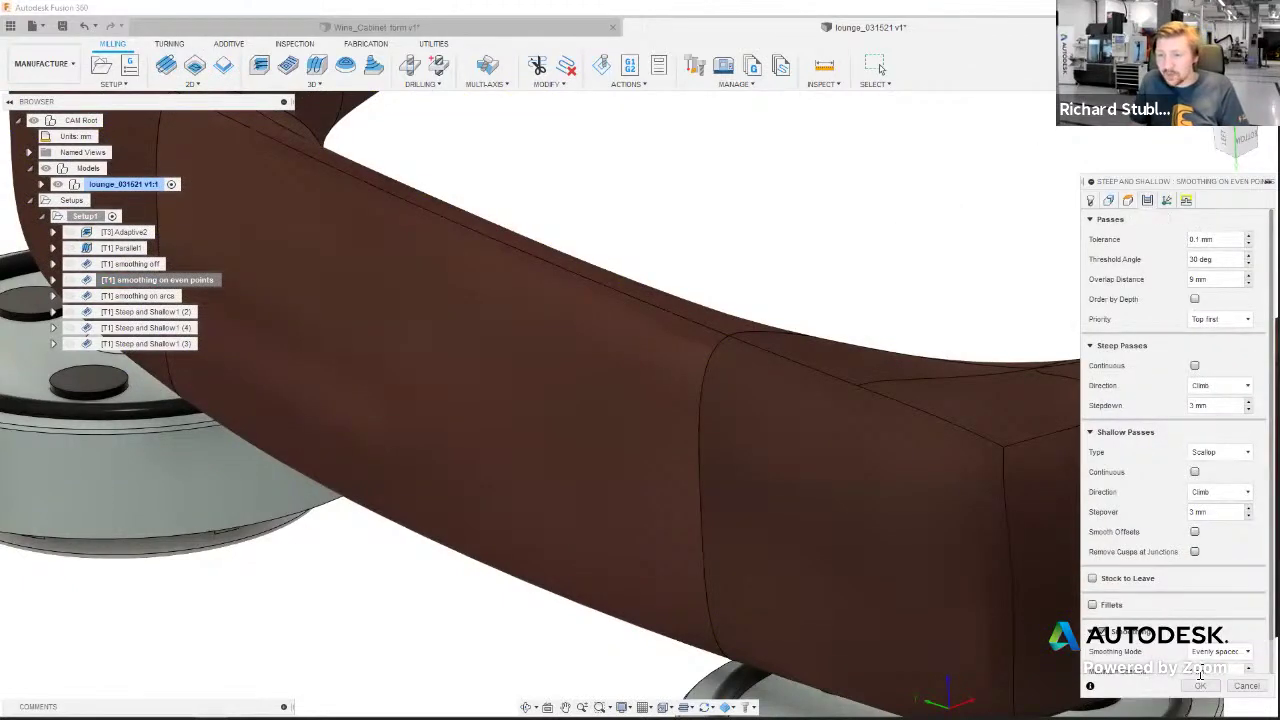
pyautogui.scroll(-1, 1200, 676)
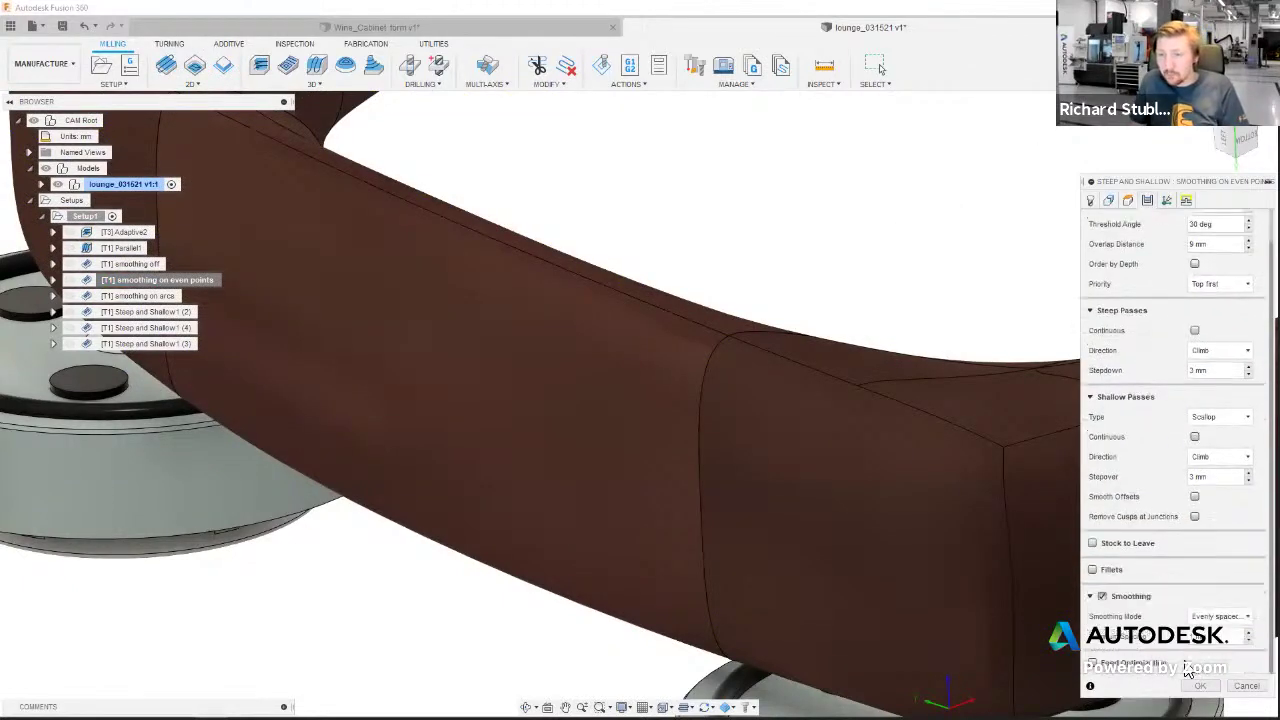
pyautogui.click(1242, 686)
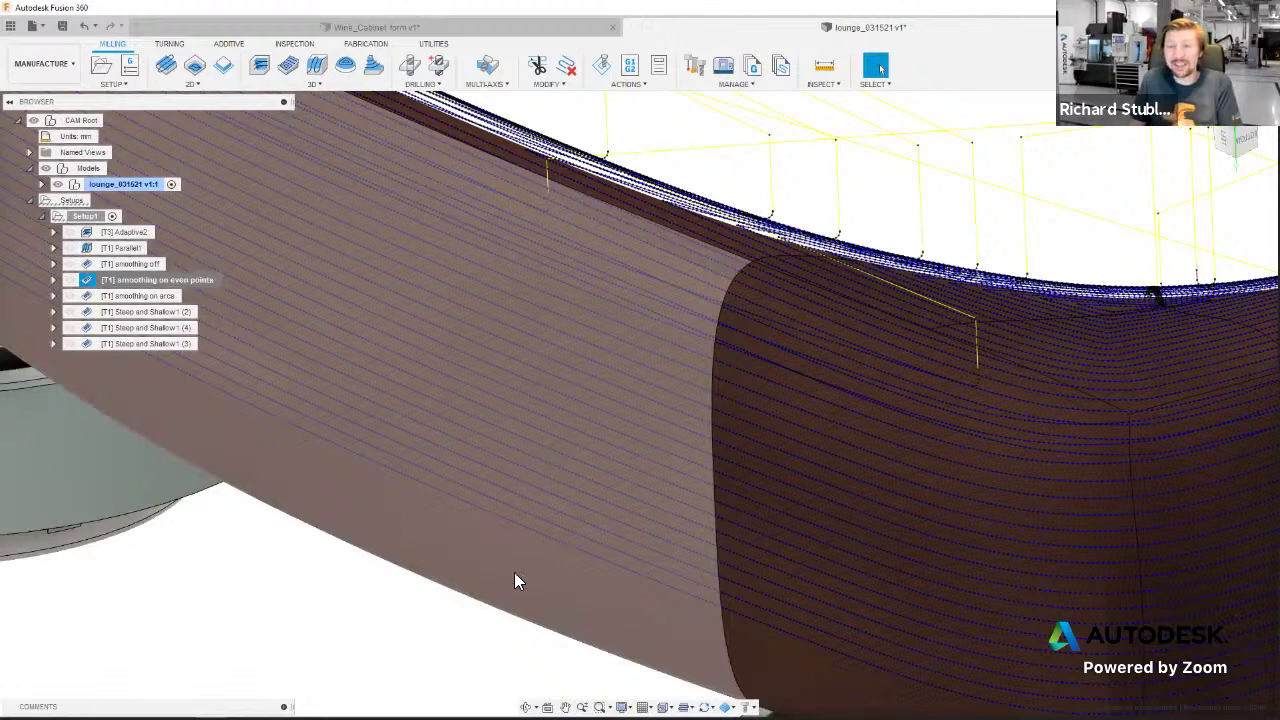
# - Examine the point spacing of the smoothing on even points toolpath along the side face and front corner
pyautogui.scroll(-1, 503, 597)
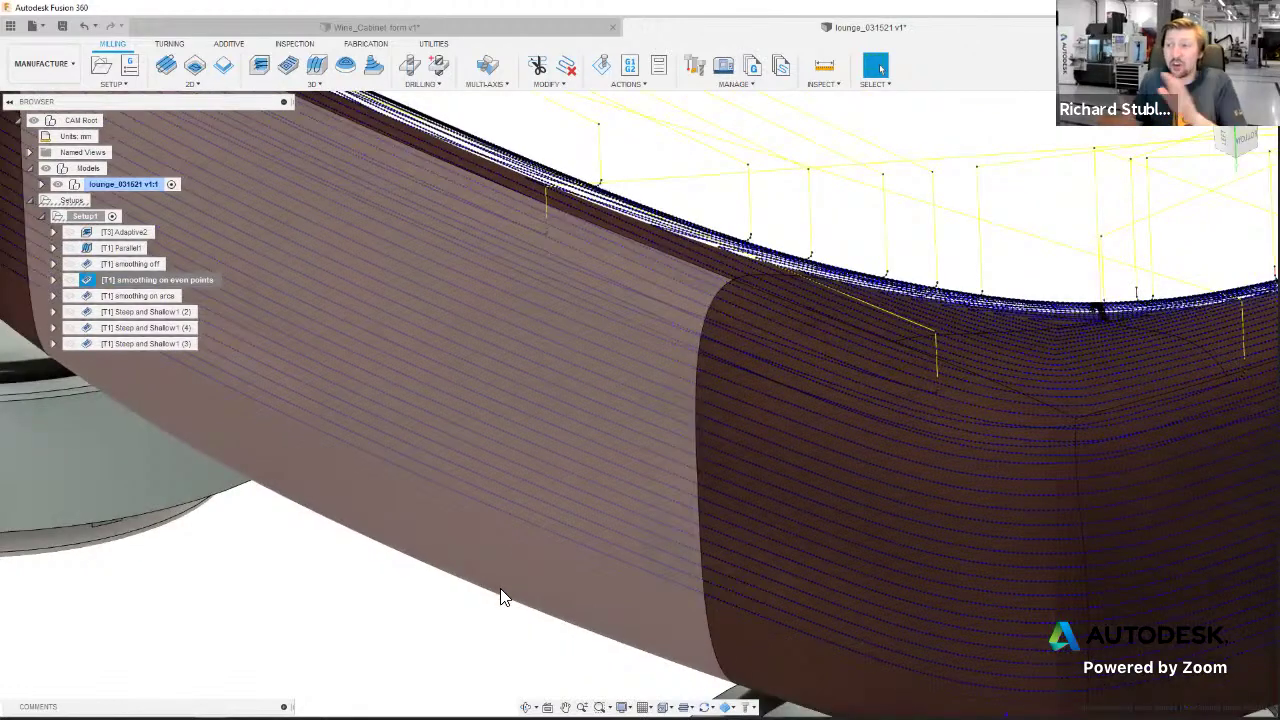
pyautogui.scroll(-3, 503, 597)
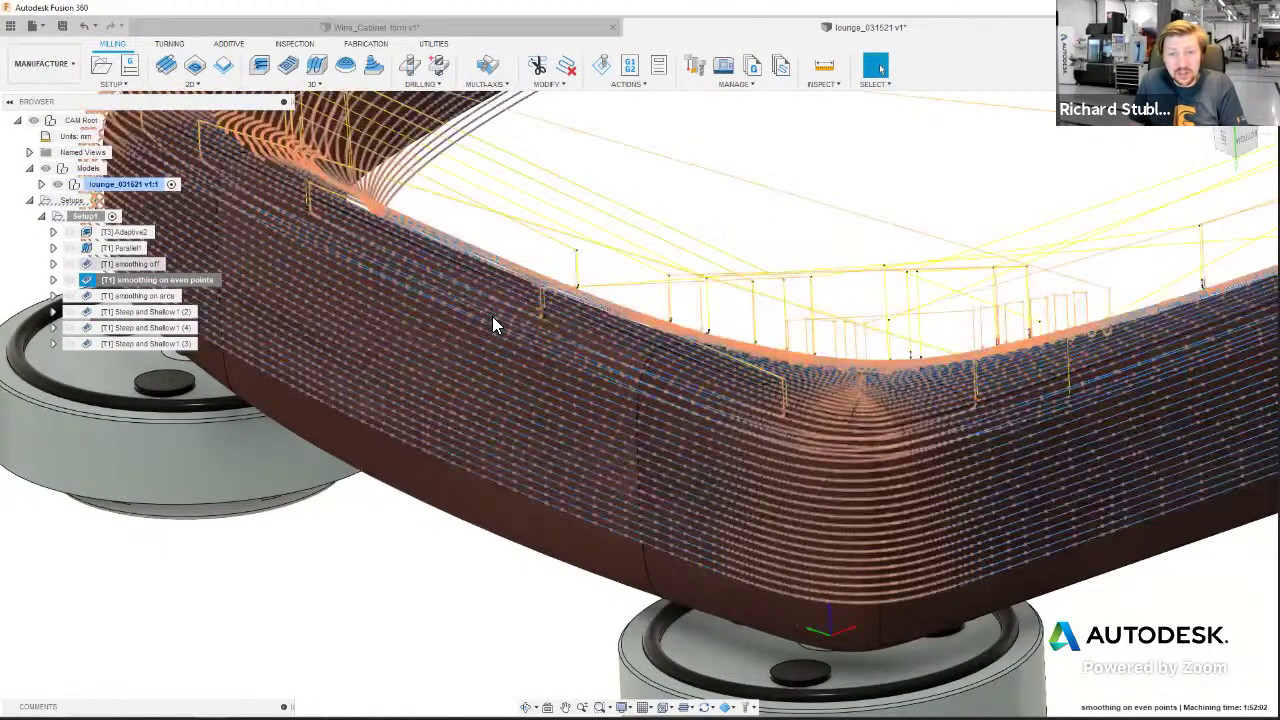
pyautogui.press('Up')
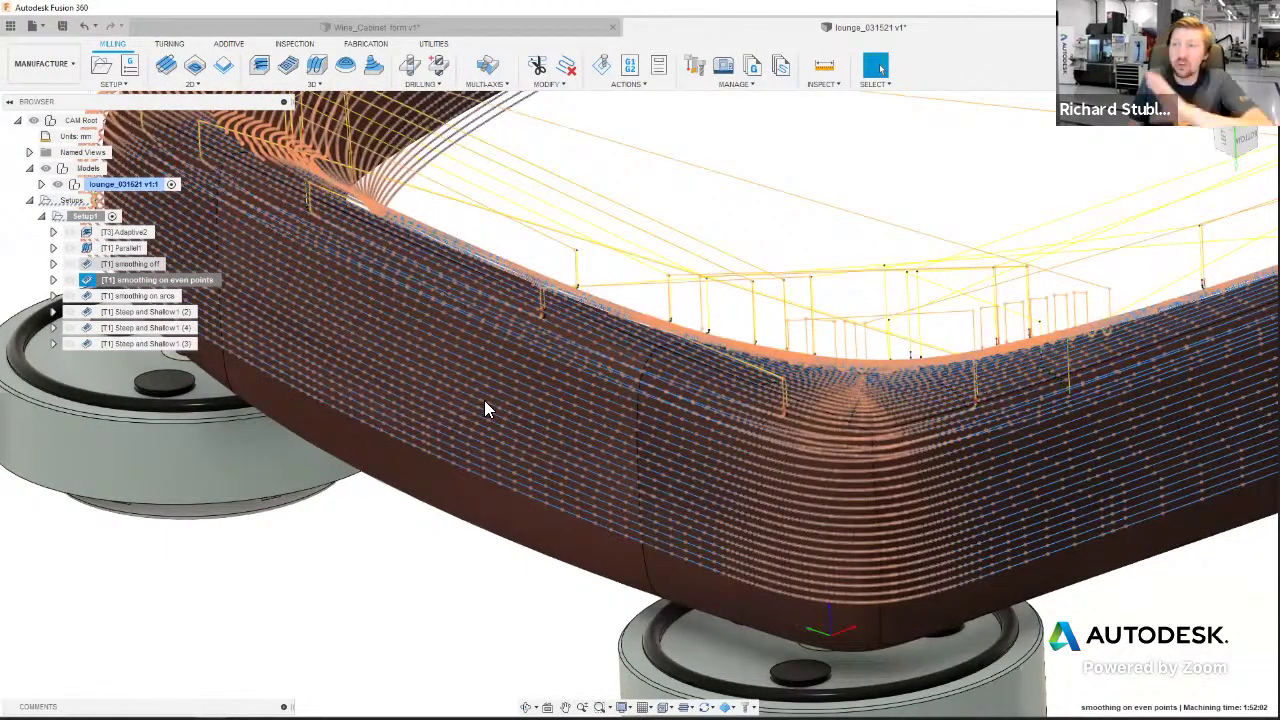
# - Compare the point distribution of the smoothing off and smoothing on arcs toolpaths along the frame's side face and front corner
pyautogui.scroll(3, 484, 400)
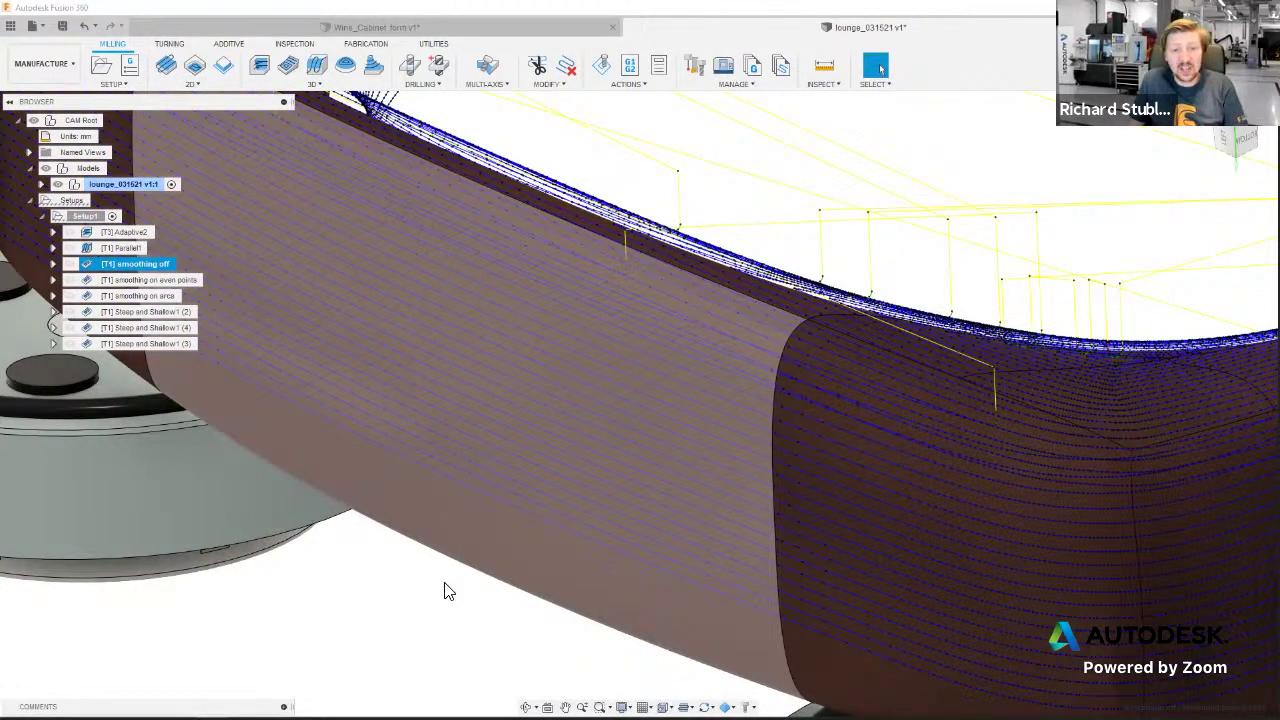
pyautogui.press('Down')
pyautogui.press('Down')
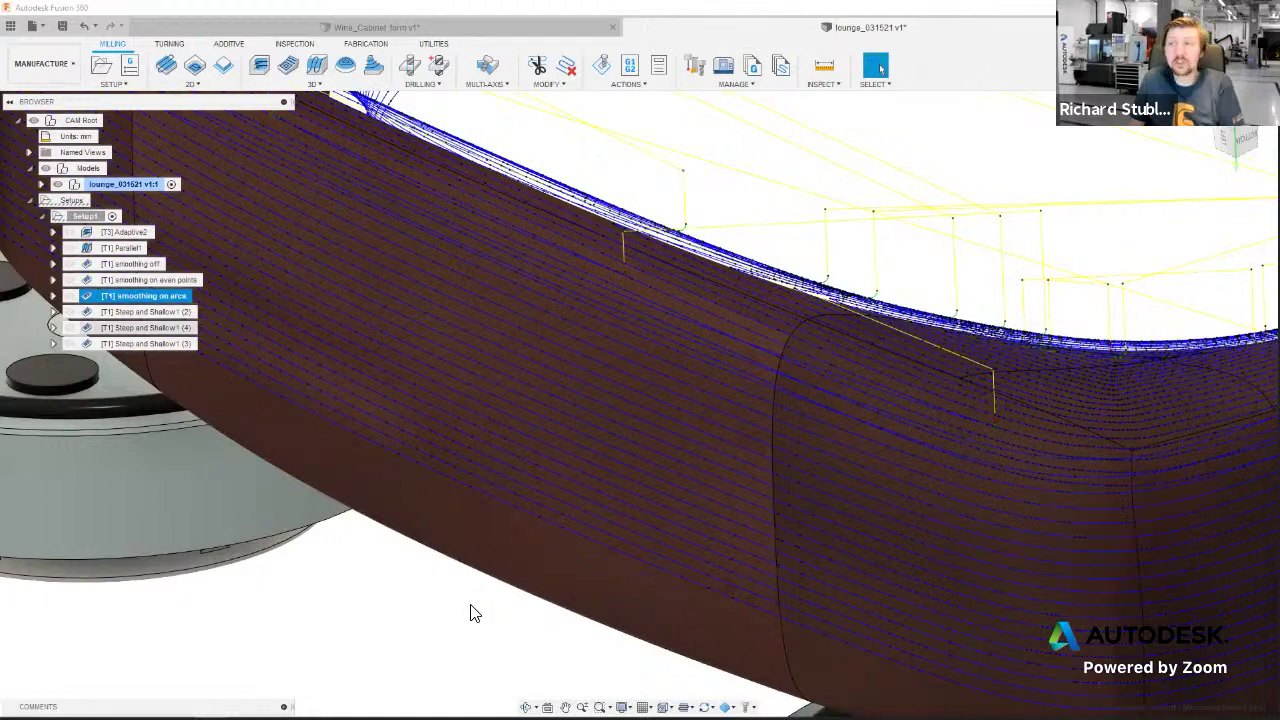
pyautogui.scroll(-3, 474, 613)
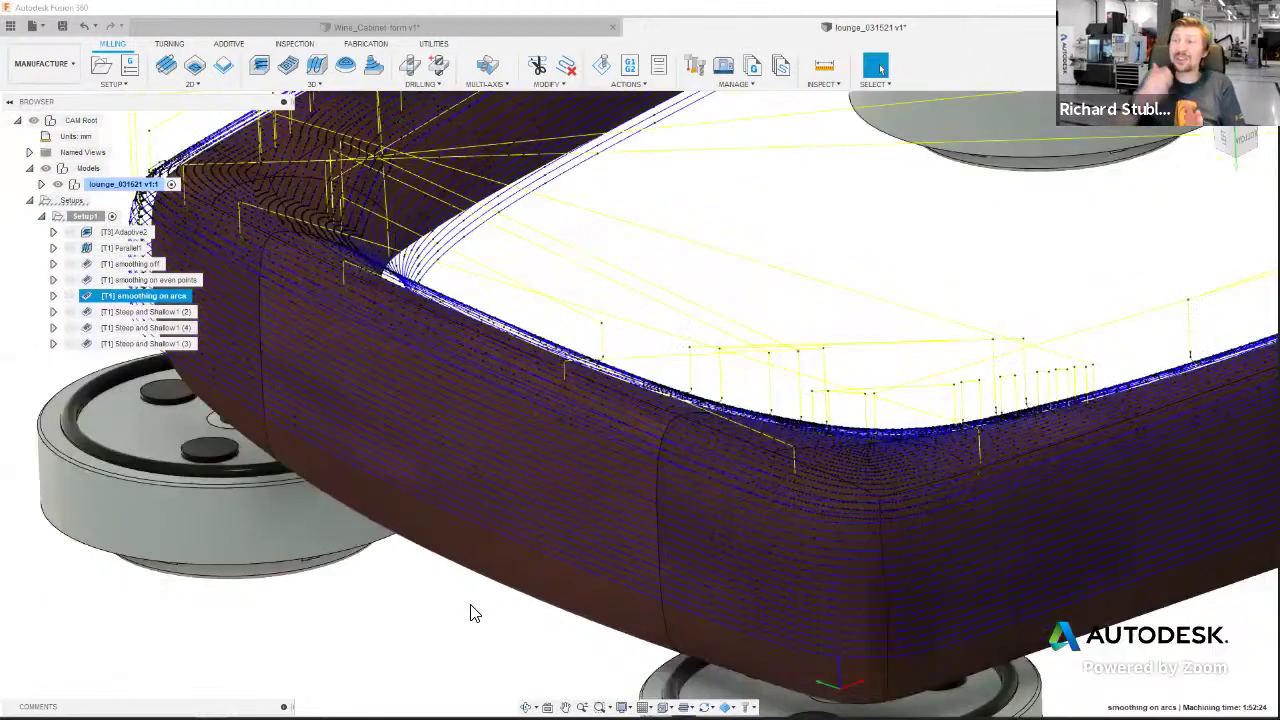
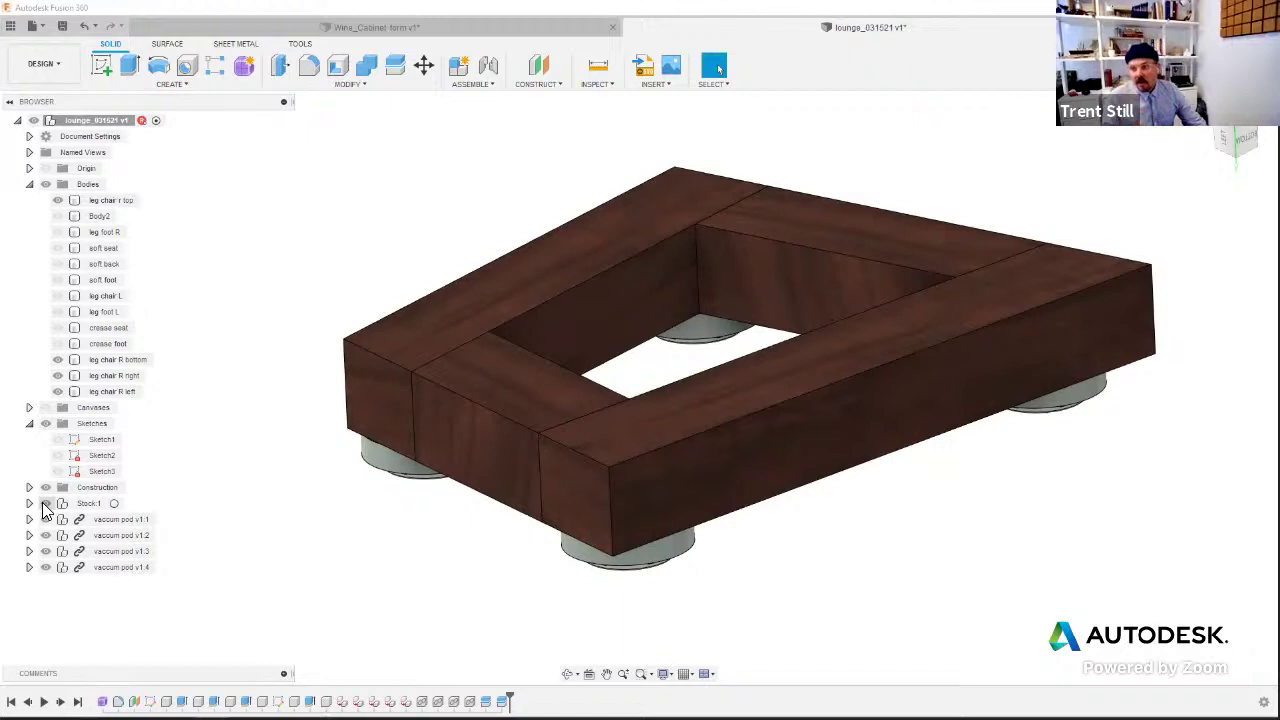
# - Set the Stock component's opacity to 10% and show it around the lounge frame
pyautogui.click(45, 504)
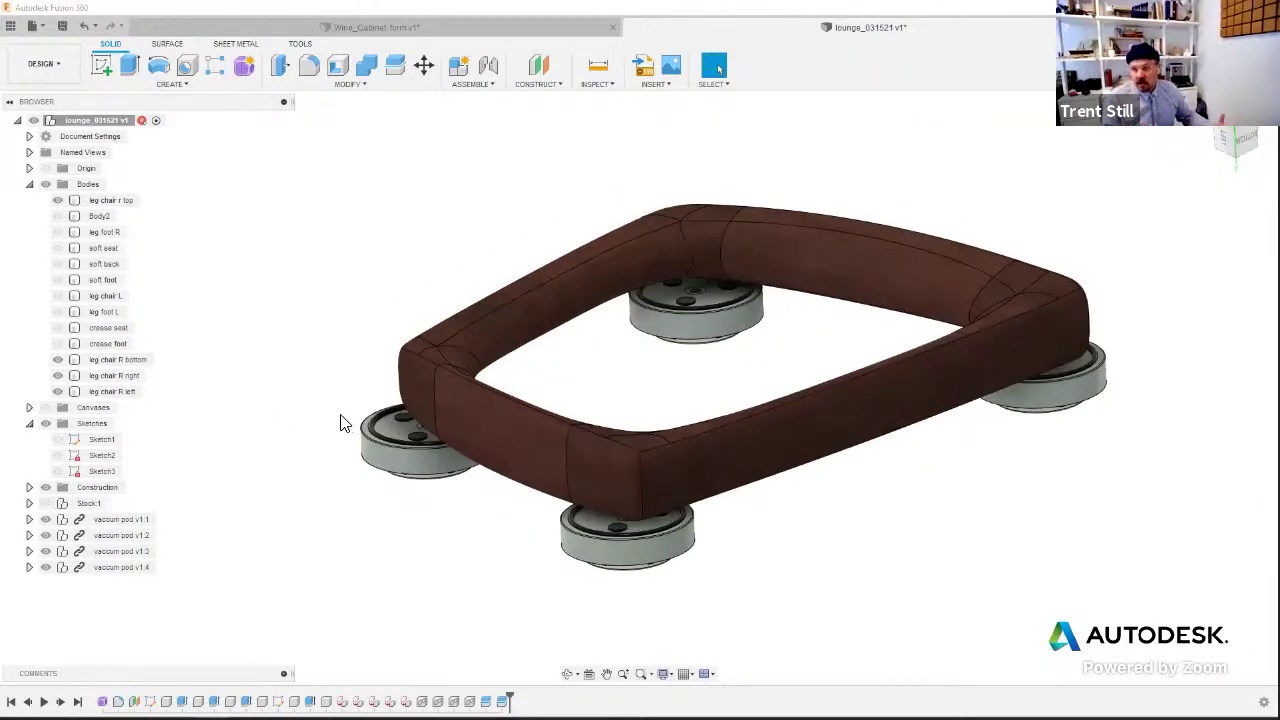
pyautogui.keyDown('shift'); pyautogui.moveTo(323, 403); pyautogui.dragTo(322, 416, button='middle'); pyautogui.keyUp('shift')
pyautogui.click(45, 503)
pyautogui.rightClick(92, 504)
pyautogui.moveTo(150, 450)
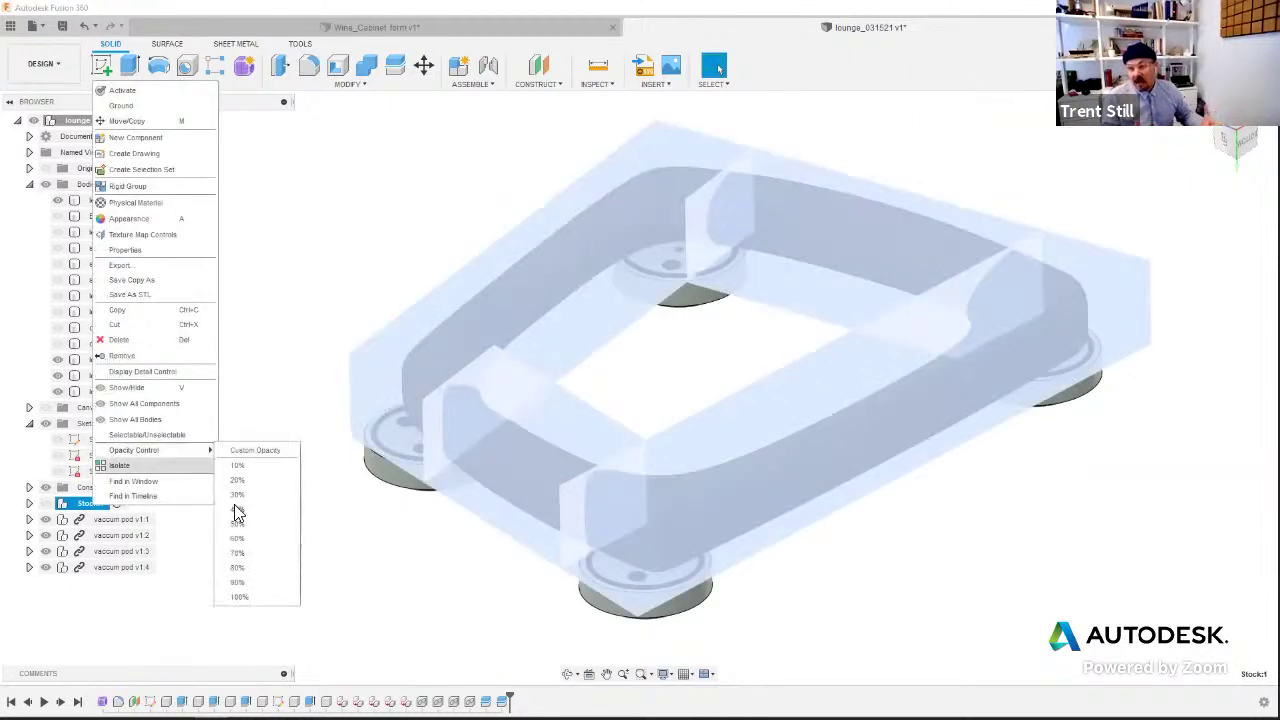
pyautogui.click(258, 463)
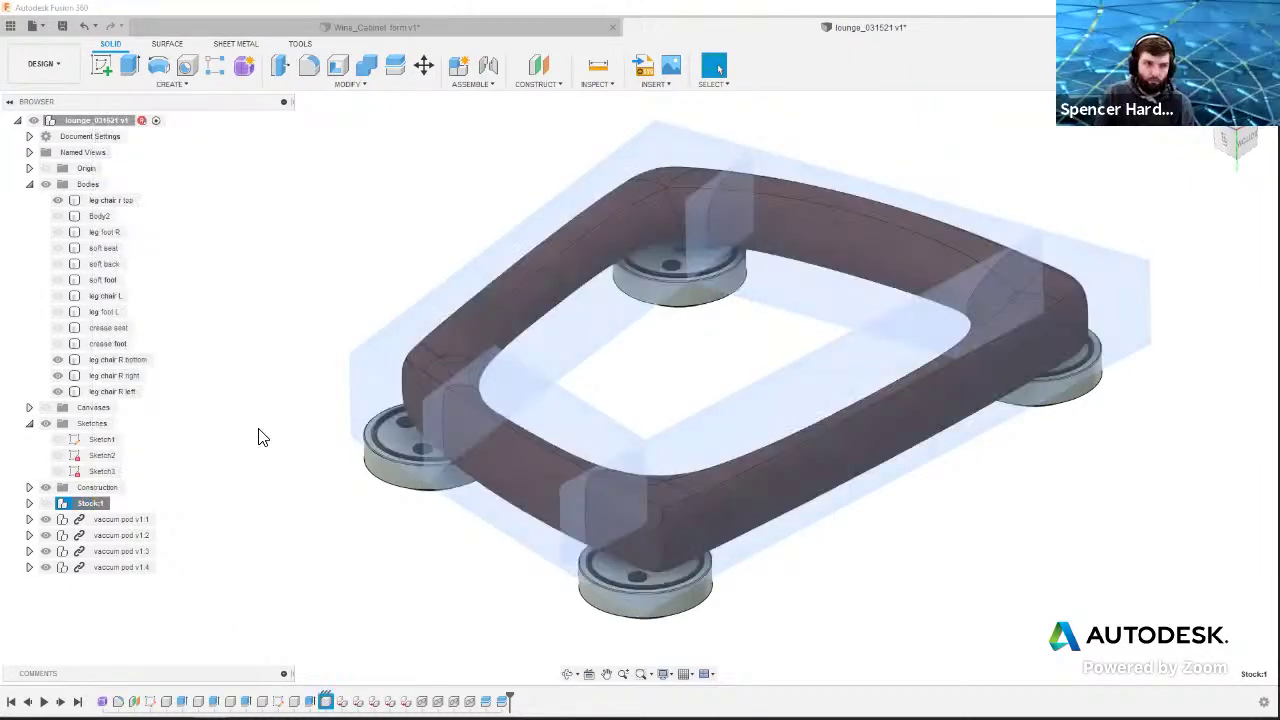
pyautogui.press('v')
pyautogui.press('v')
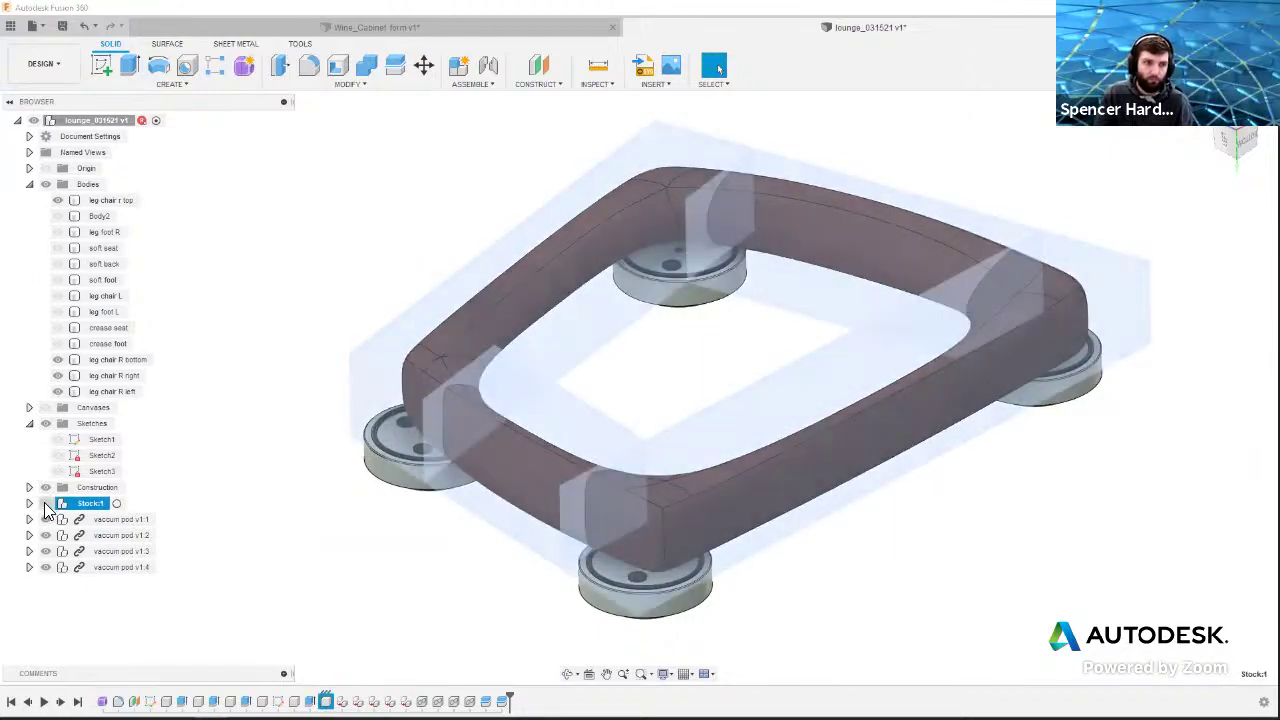
pyautogui.keyDown('shift'); pyautogui.moveTo(324, 427); pyautogui.dragTo(306, 420, button='middle'); pyautogui.keyUp('shift')
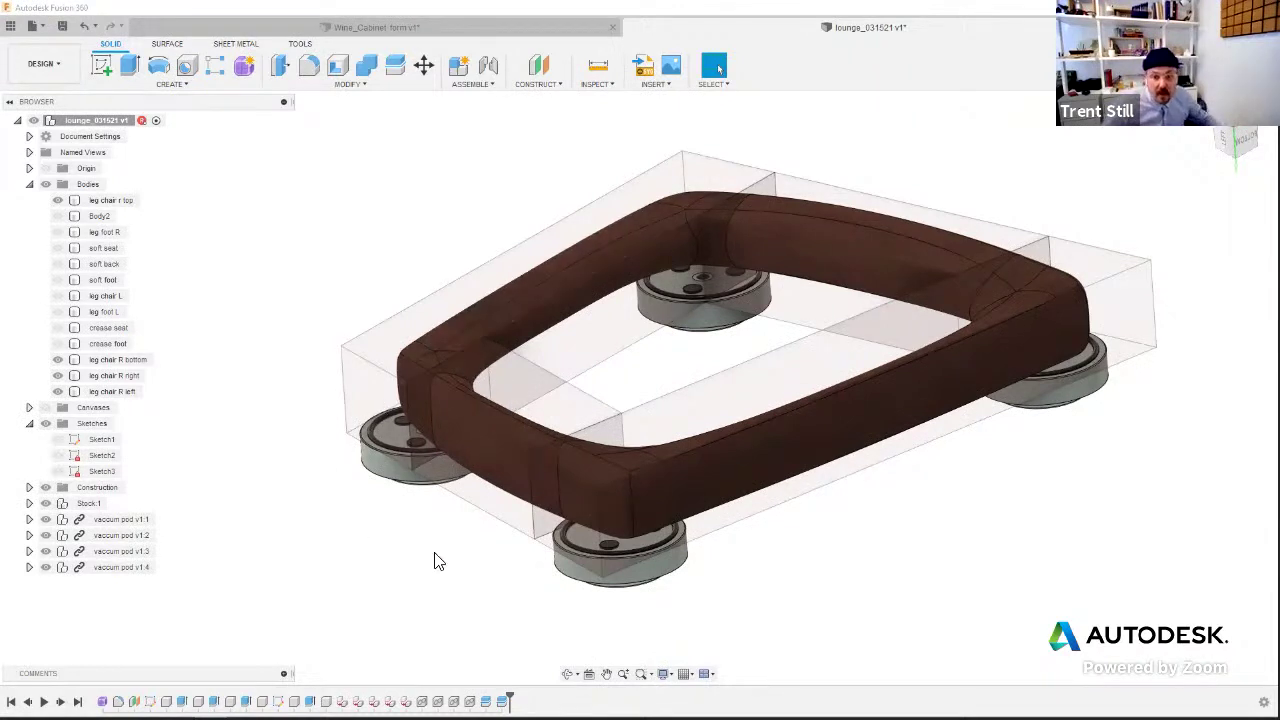
# - Adjust the Stock component's opacity and keep the stock visible with the frame inside it
pyautogui.rightClick(88, 506)
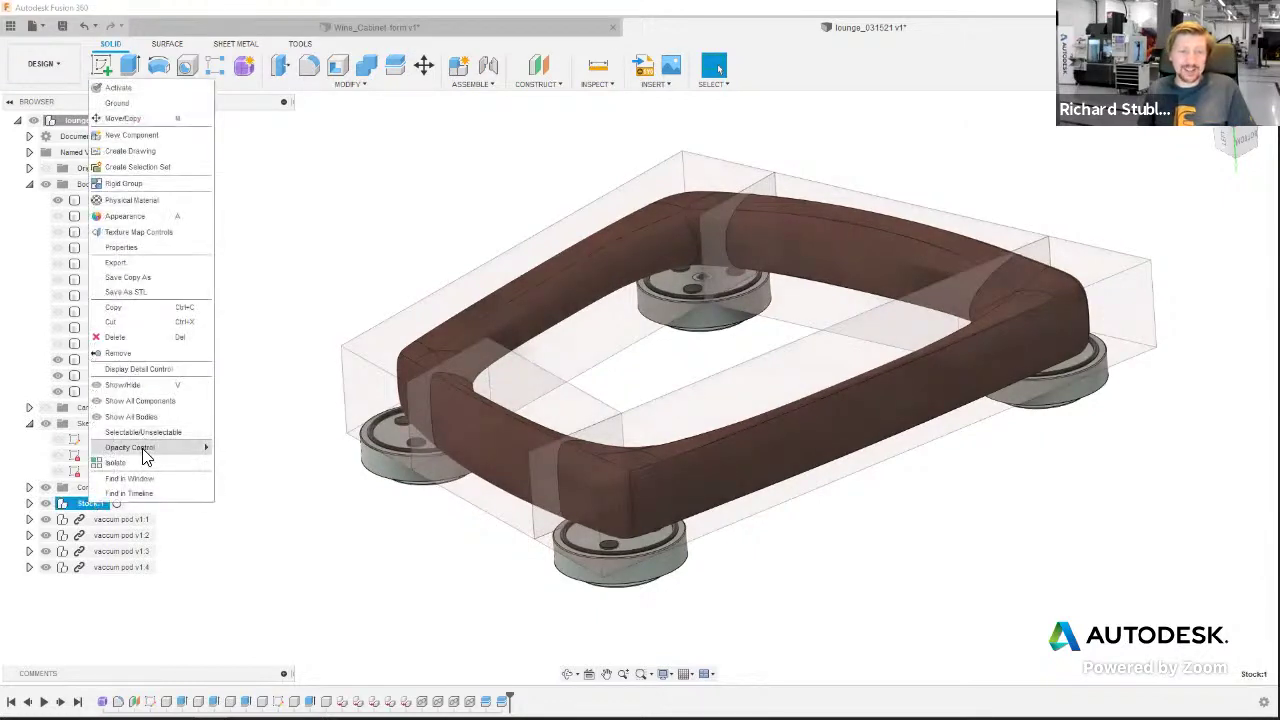
pyautogui.moveTo(149, 447)
pyautogui.click(265, 508)
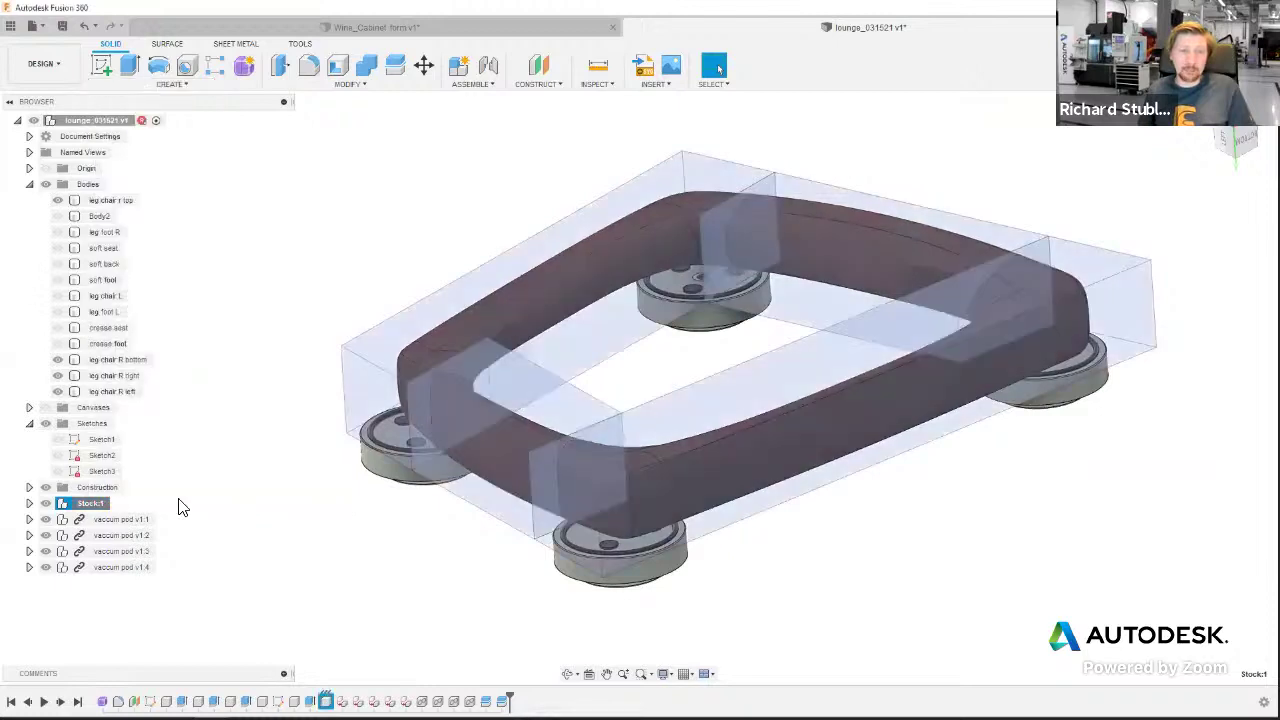
pyautogui.click(44, 500)
pyautogui.keyDown('shift'); pyautogui.moveTo(456, 418); pyautogui.dragTo(683, 385, button='middle'); pyautogui.keyUp('shift')
pyautogui.press('Escape')
# - Roll the timeline back to before the split features and check the extent of the leg chair r top body
pyautogui.keyDown('shift'); pyautogui.moveTo(606, 409); pyautogui.dragTo(718, 68, button='middle'); pyautogui.keyUp('shift')
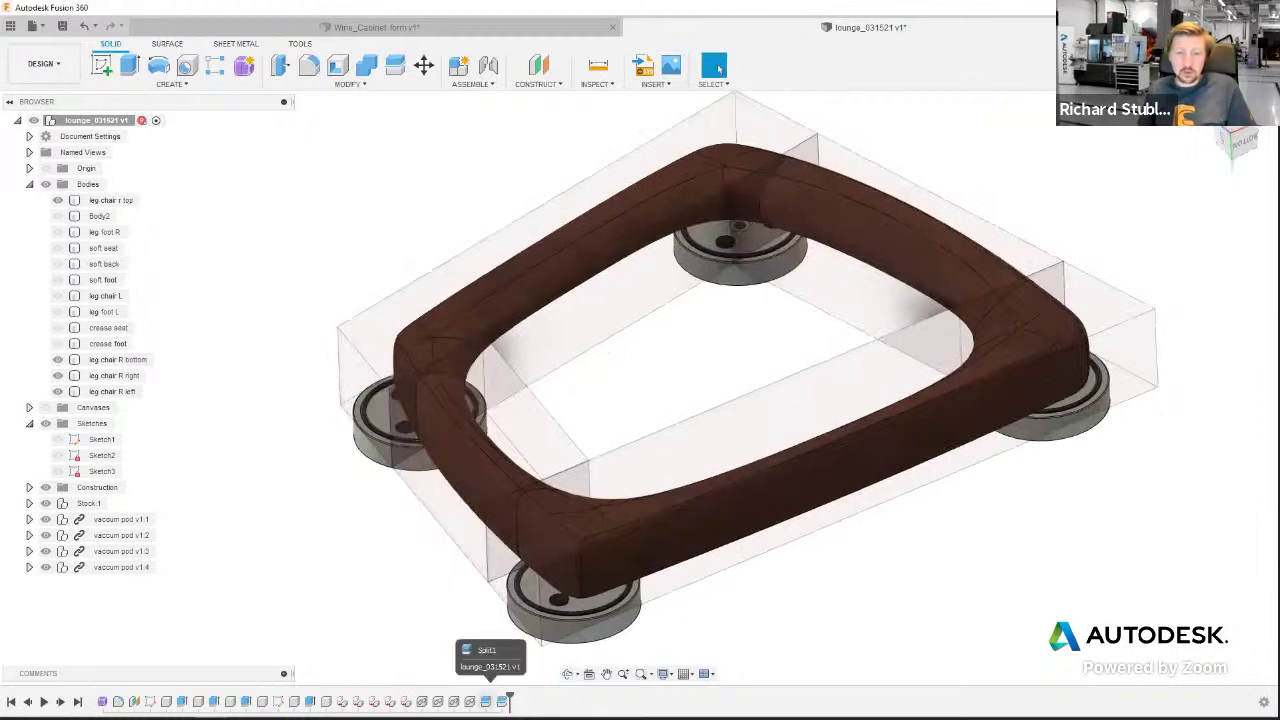
pyautogui.moveTo(509, 700); pyautogui.dragTo(478, 700)
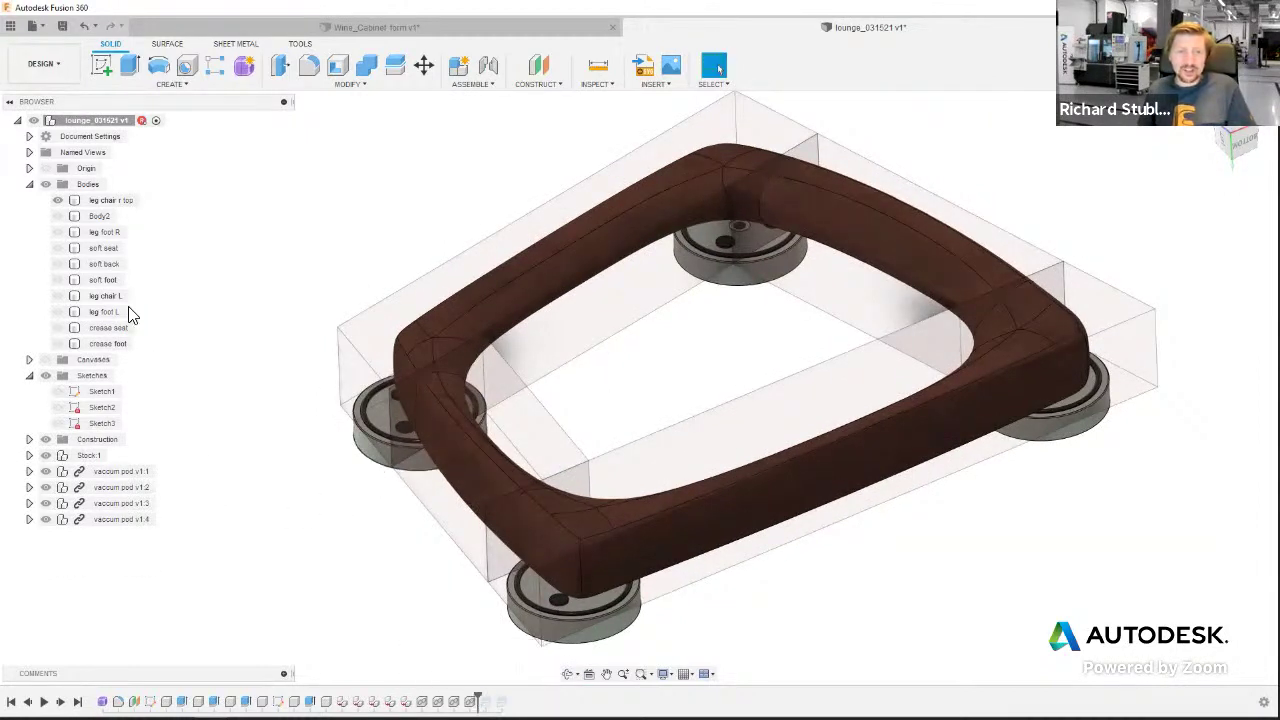
pyautogui.click(60, 201)
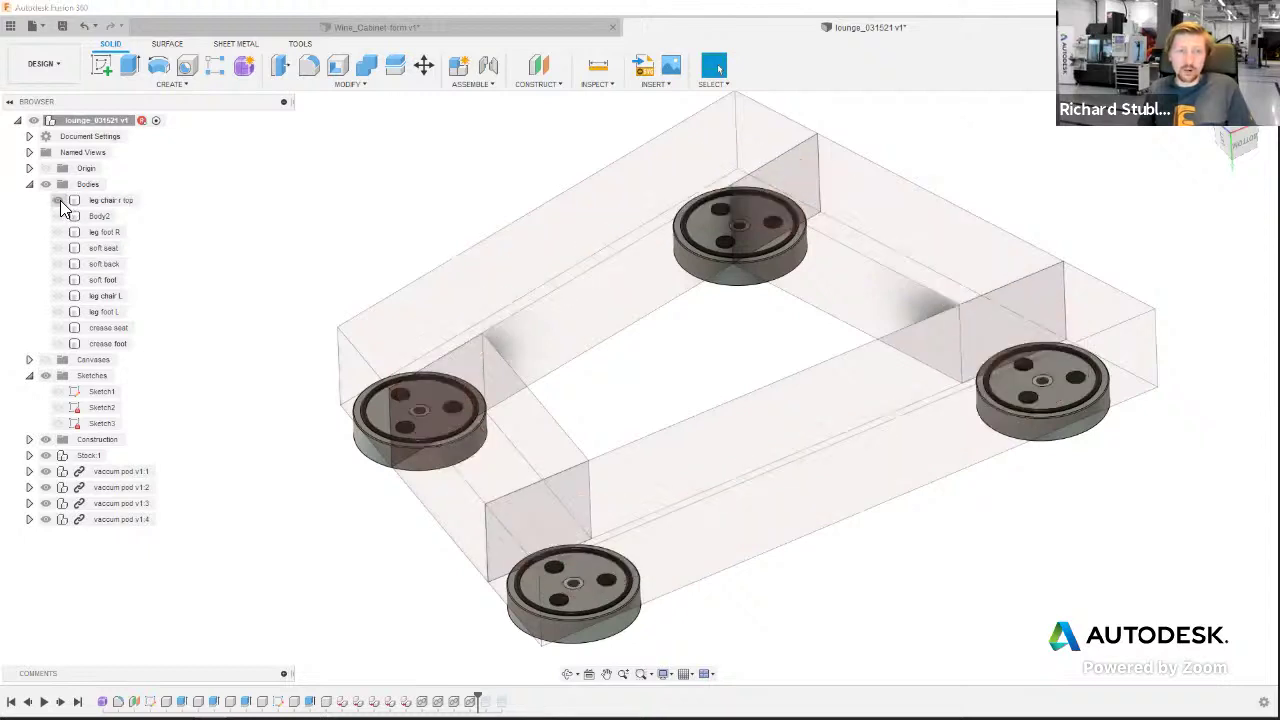
pyautogui.click(58, 201)
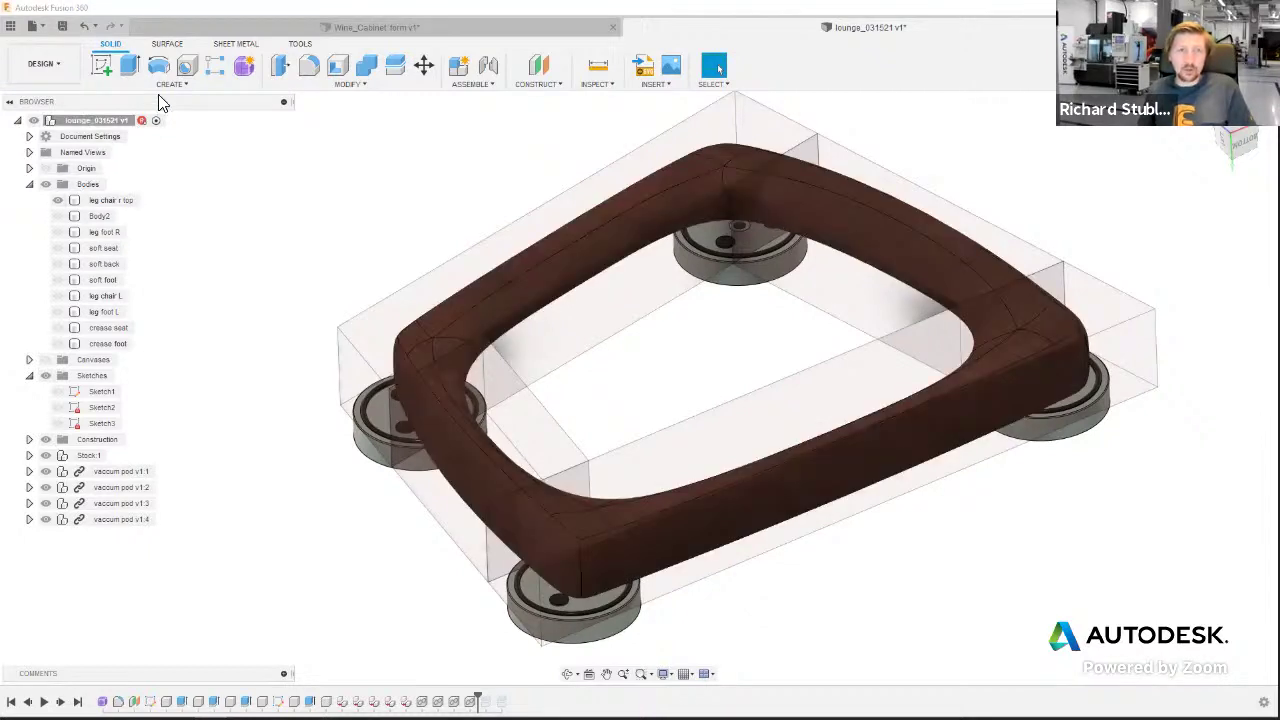
# - Split the leg chair r top body along the inner face of the long stock board and check the separated piece
pyautogui.click(341, 86)
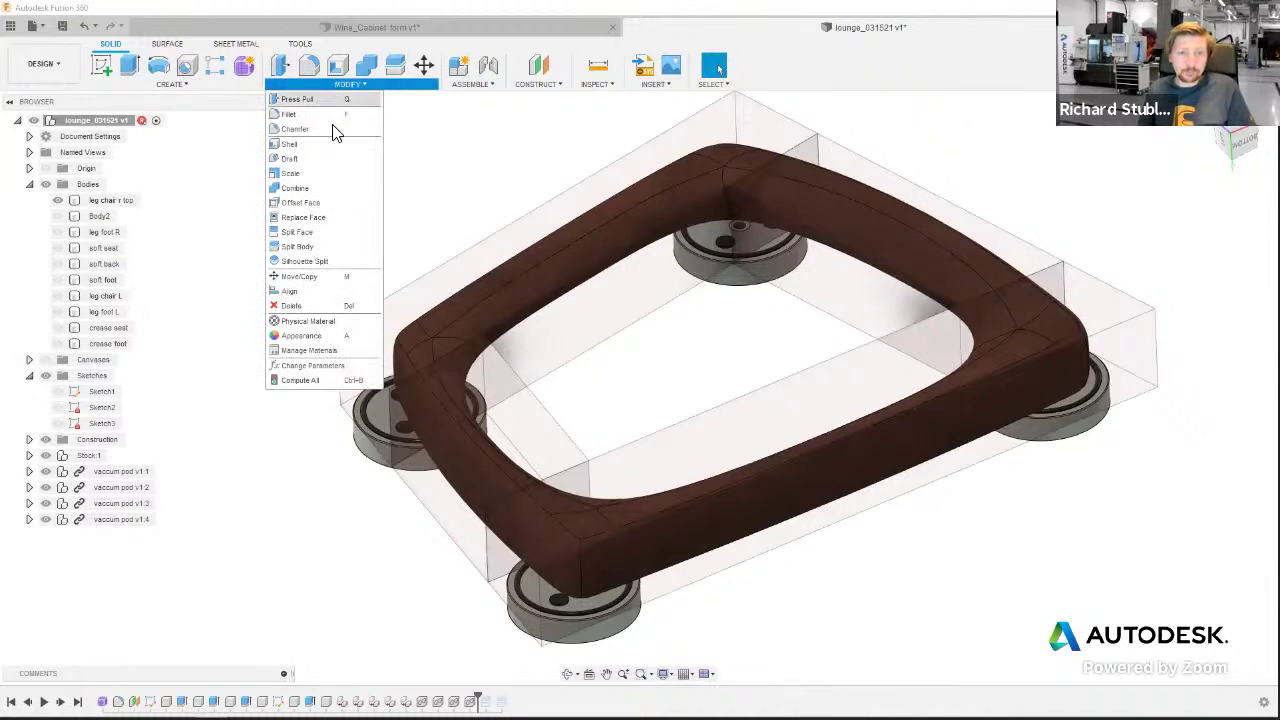
pyautogui.click(297, 247)
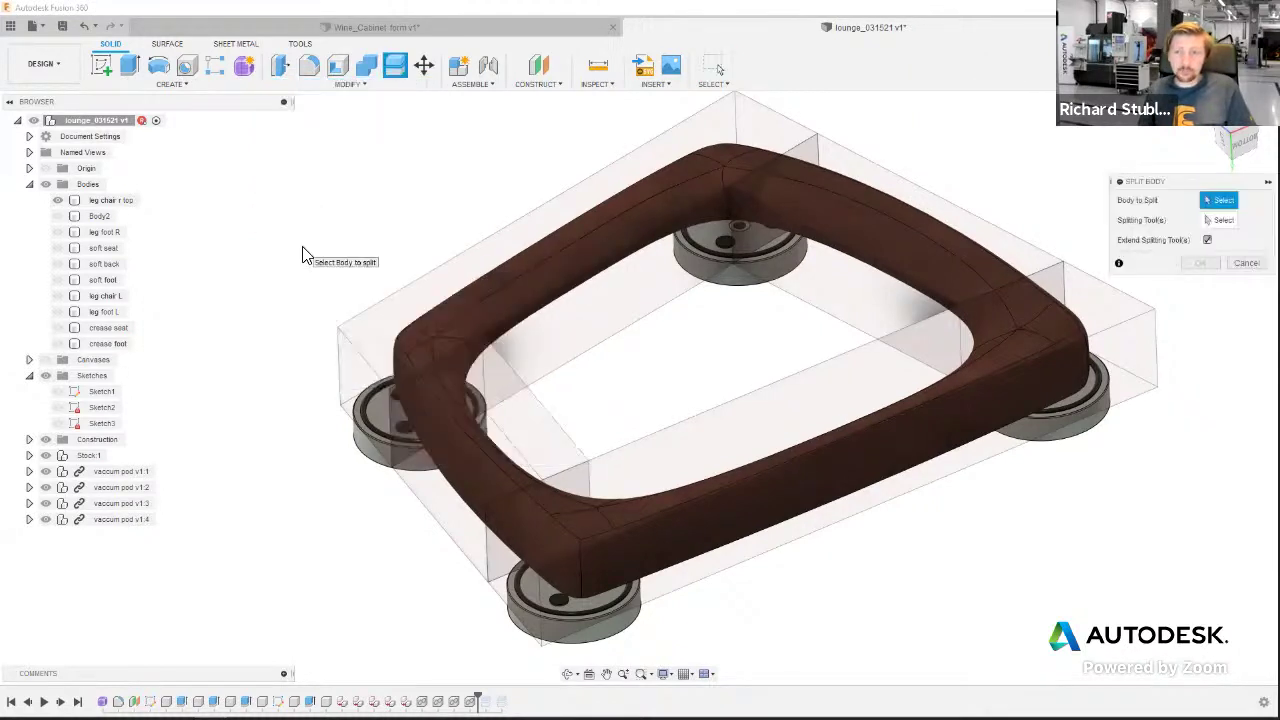
pyautogui.click(119, 203)
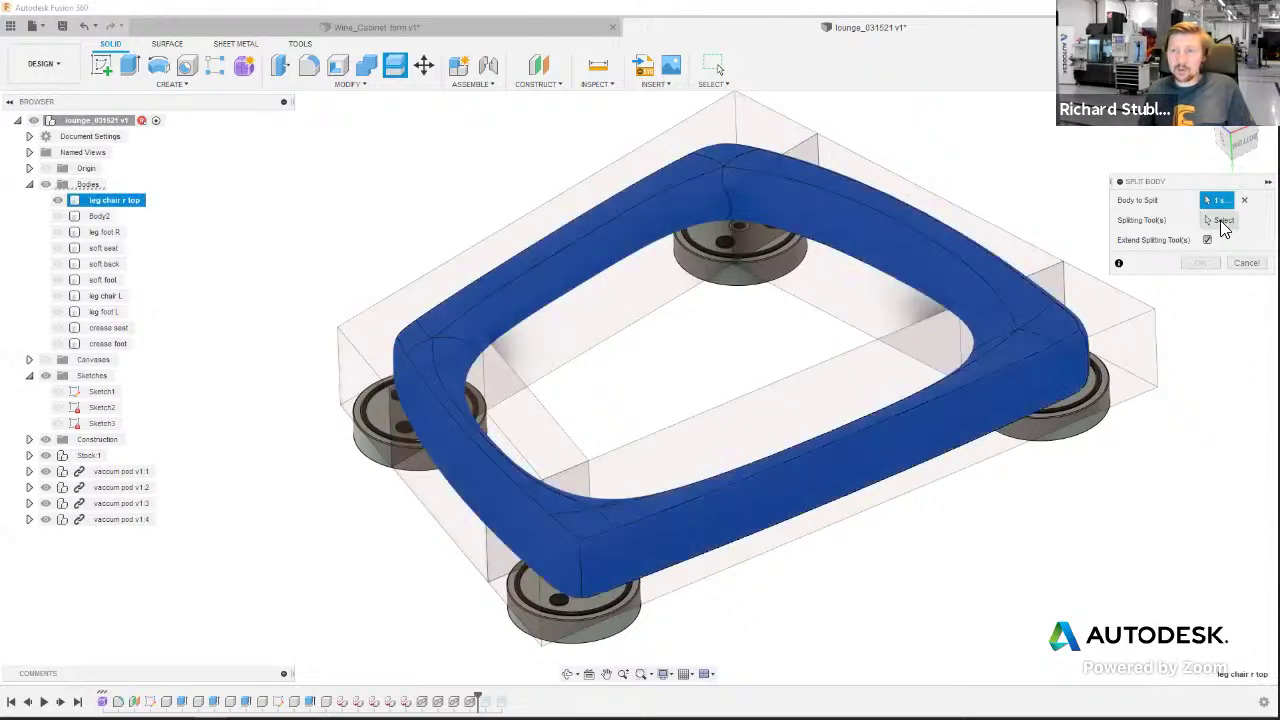
pyautogui.click(343, 362)
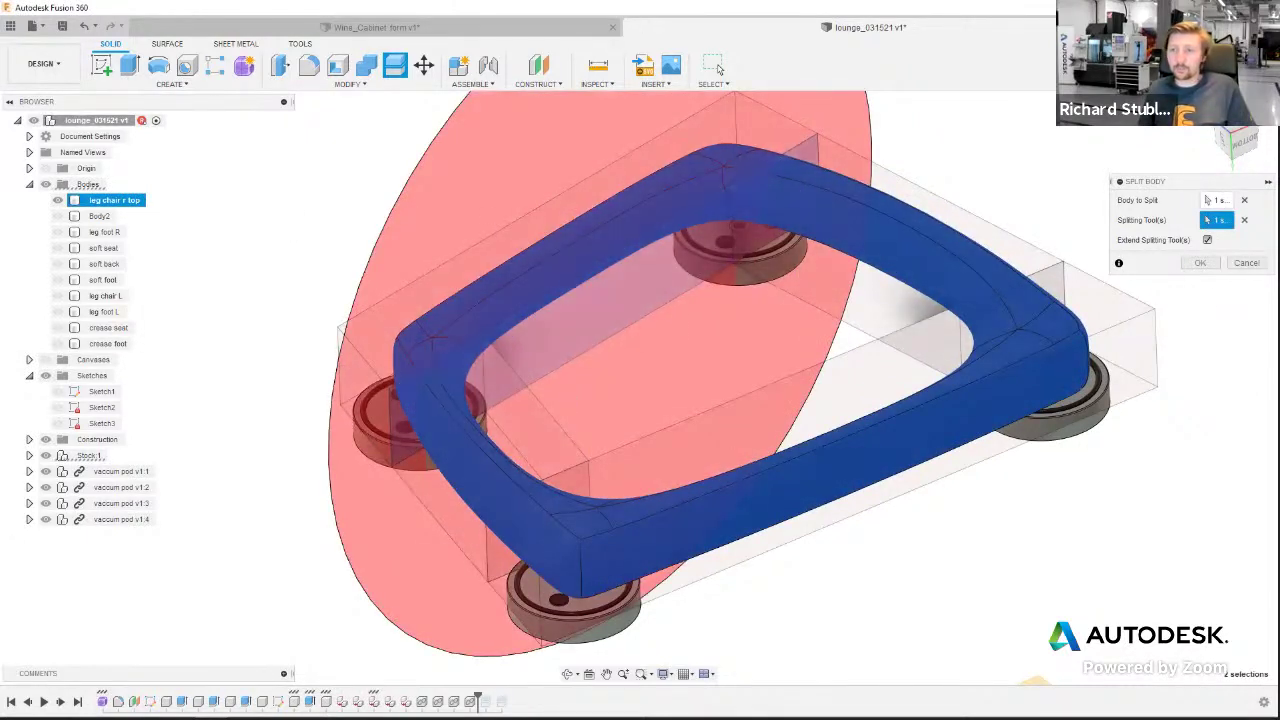
pyautogui.click(1195, 266)
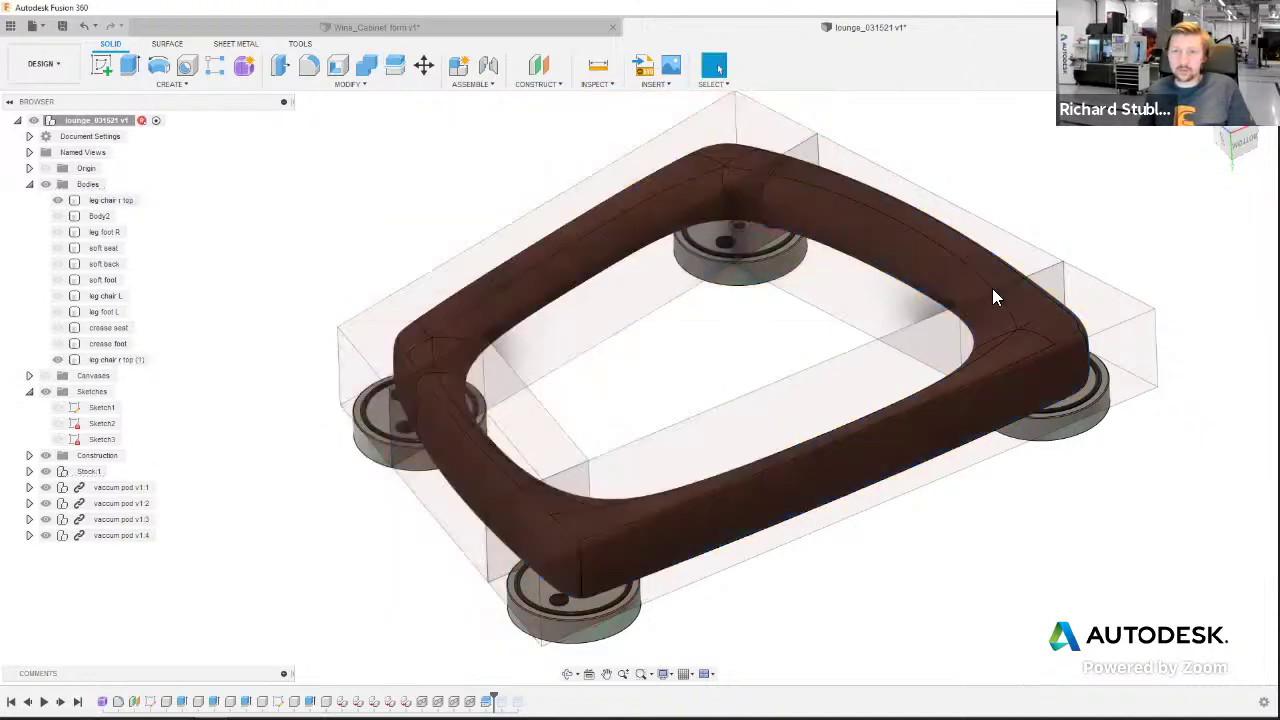
pyautogui.click(57, 359)
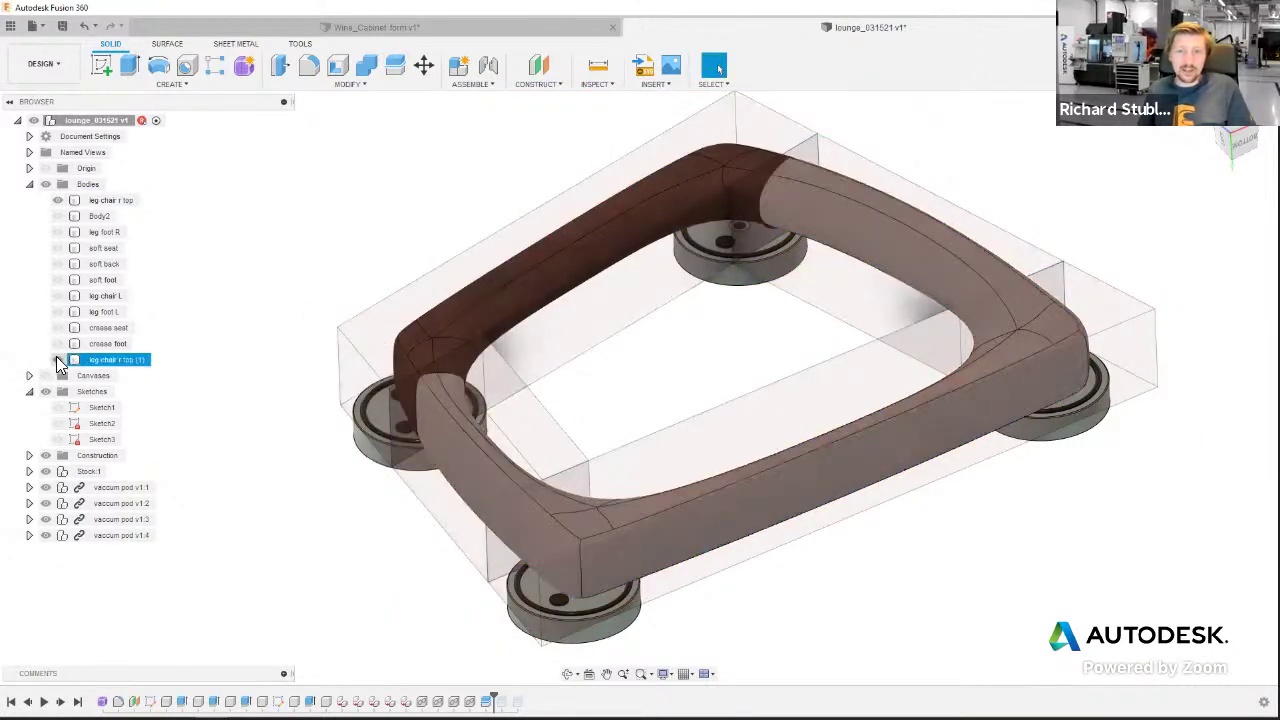
pyautogui.click(57, 360)
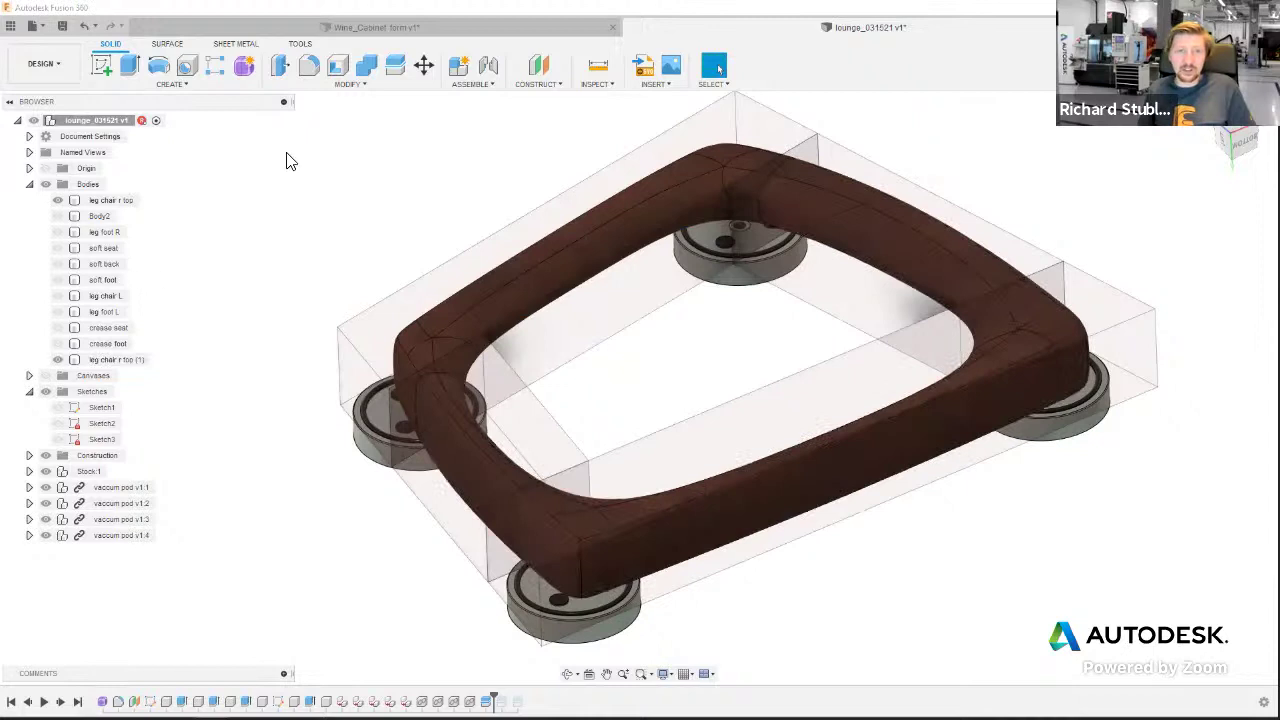
# - Split the leg chair r top (1) body along the inner face of the opposite long stock board
pyautogui.click(347, 84)
pyautogui.click(385, 258)
pyautogui.click(130, 359)
pyautogui.keyDown('shift'); pyautogui.moveTo(714, 294); pyautogui.dragTo(1096, 322, button='middle'); pyautogui.keyUp('shift')
pyautogui.click(1096, 322)
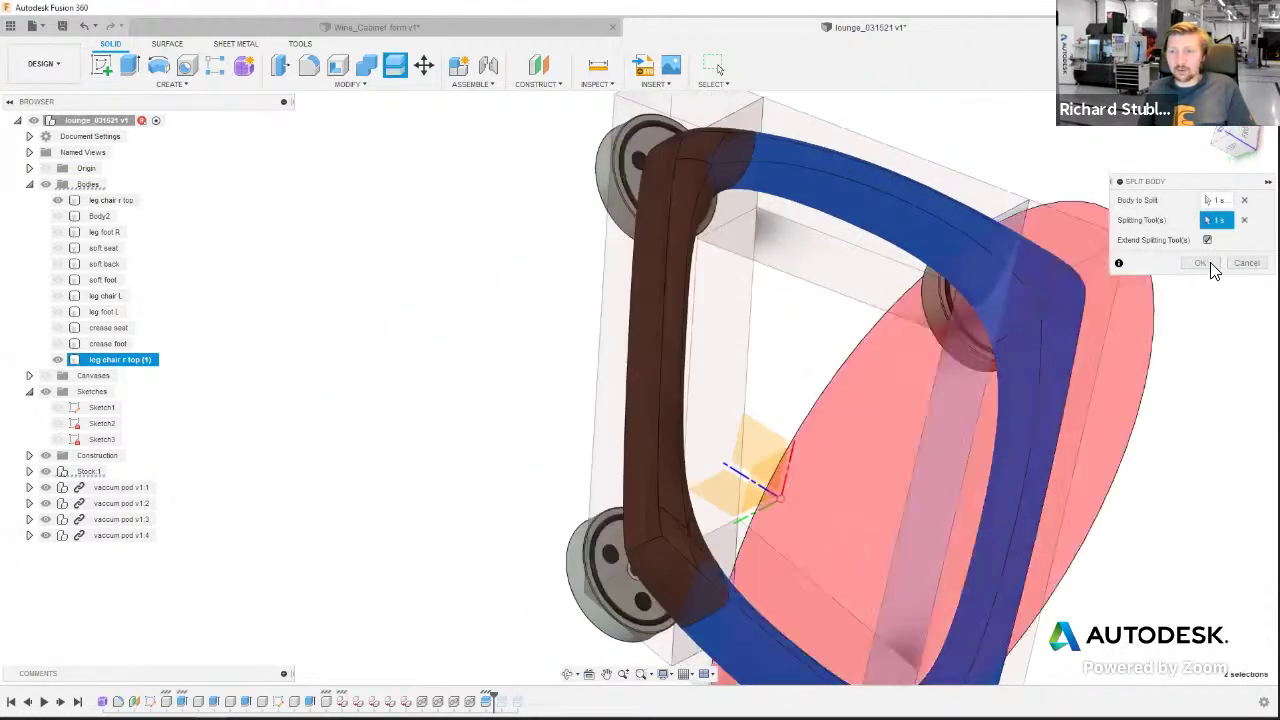
pyautogui.press('Return')
# - Check each of the four split frame bodies by hiding and showing them one at a time
pyautogui.keyDown('shift'); pyautogui.moveTo(771, 354); pyautogui.dragTo(600, 250, button='middle'); pyautogui.keyUp('shift')
pyautogui.click(57, 200)
pyautogui.click(57, 200)
pyautogui.click(57, 360)
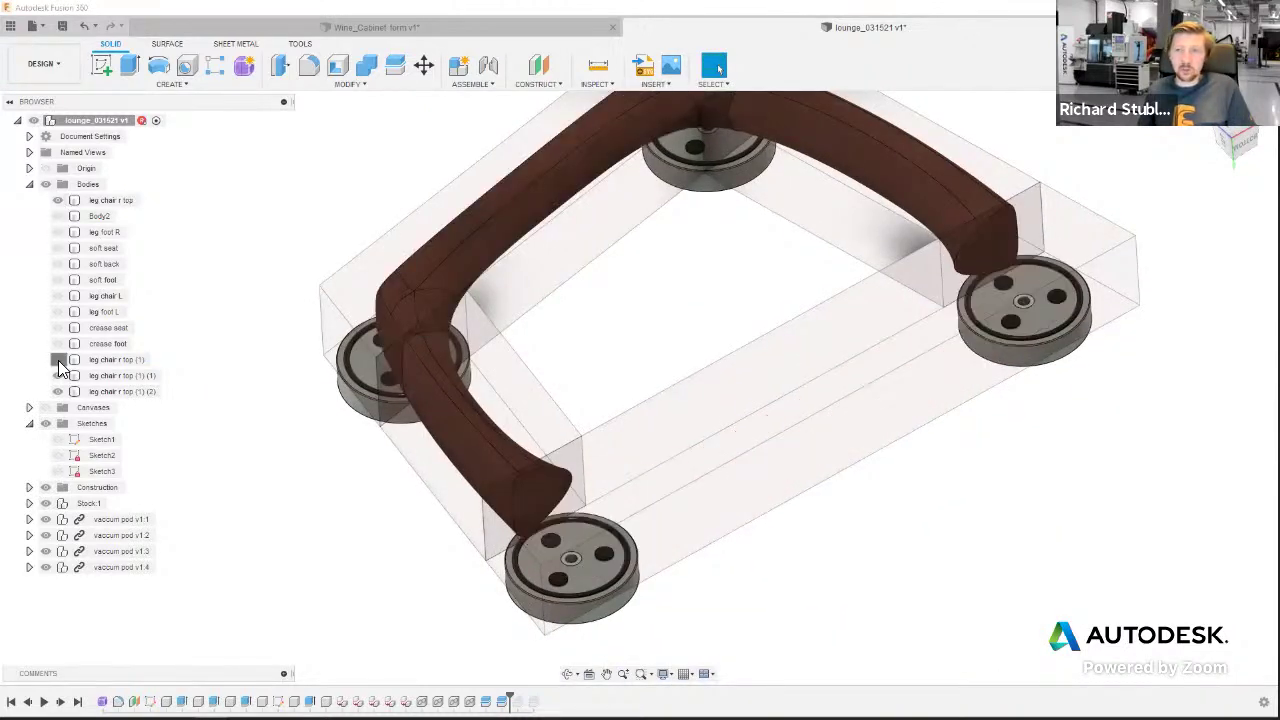
pyautogui.click(57, 360)
pyautogui.click(57, 375)
pyautogui.click(57, 375)
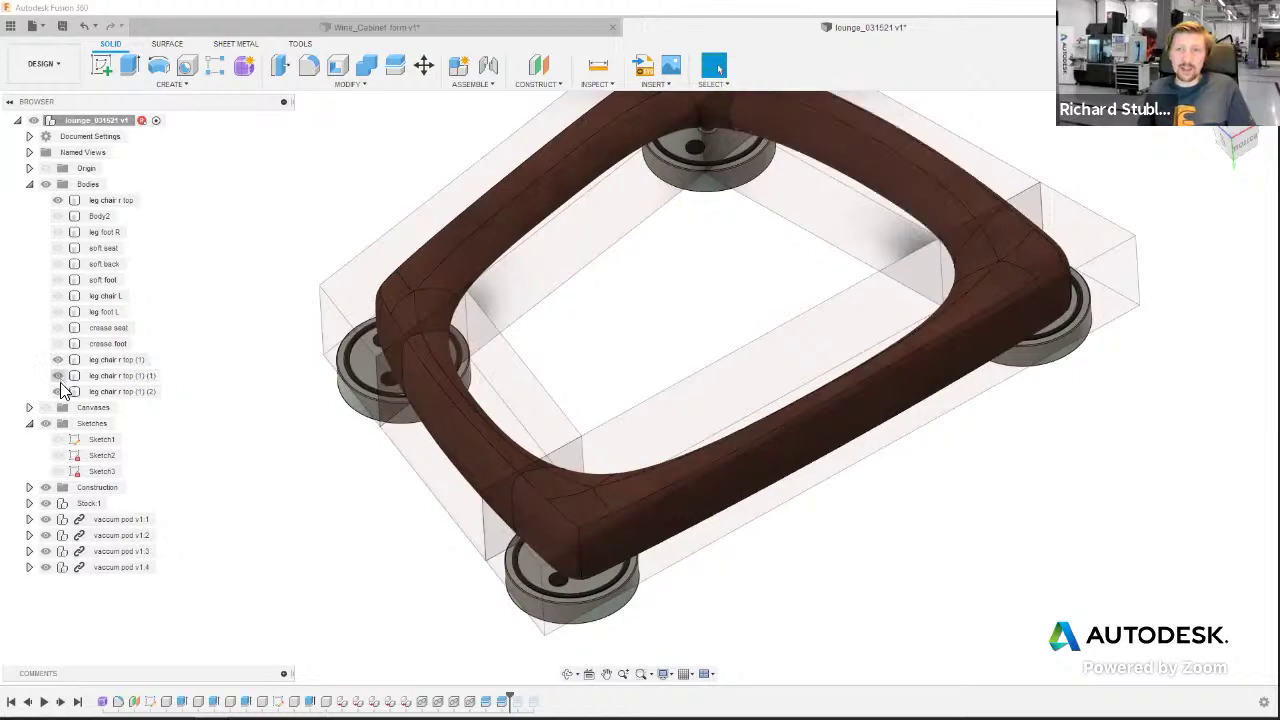
pyautogui.click(57, 391)
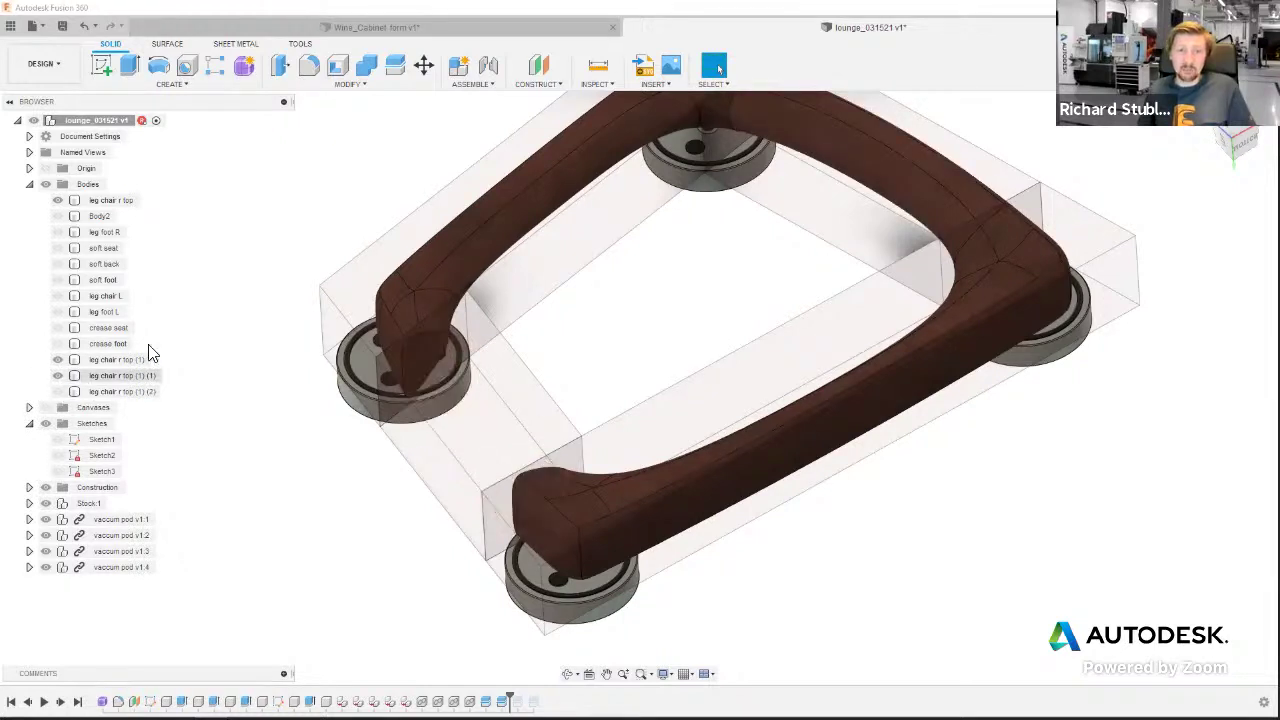
pyautogui.click(57, 391)
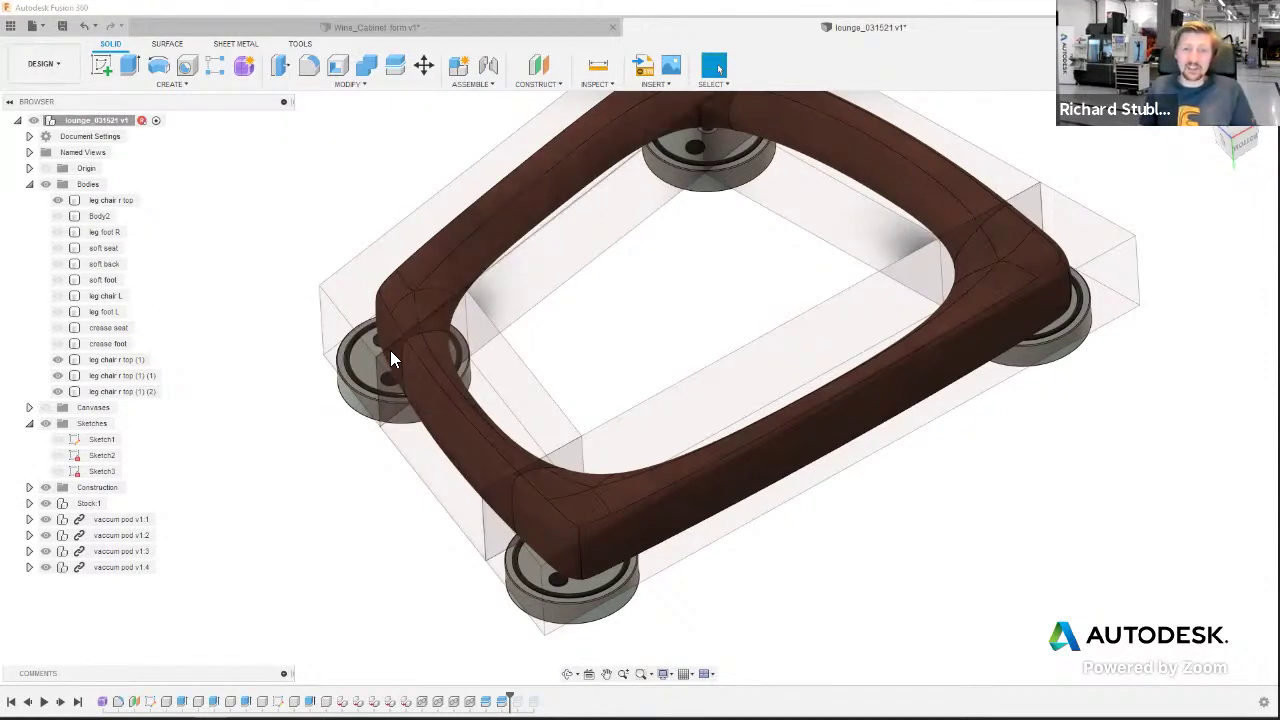
# - Open Sketch2 and examine the width dimensions of the stock boards laid out around the frame
pyautogui.scroll(-2, 397, 365)
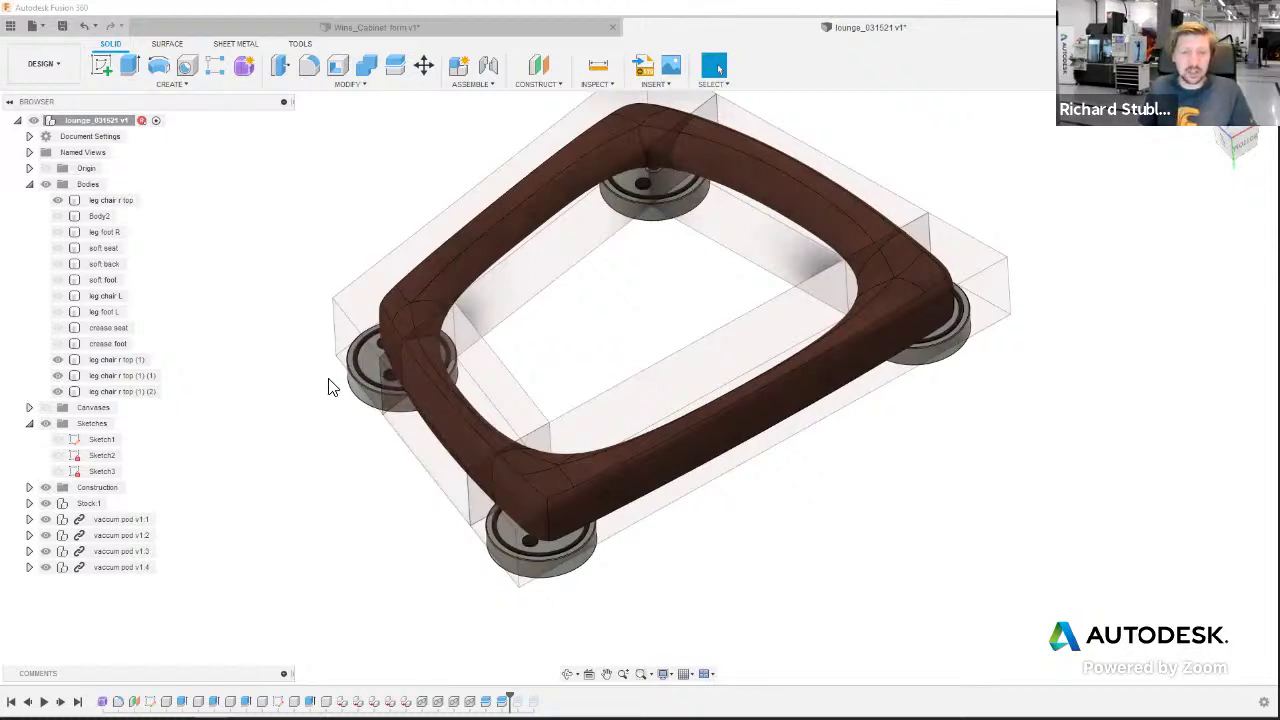
pyautogui.moveTo(247, 398); pyautogui.dragTo(245, 468, button='middle')
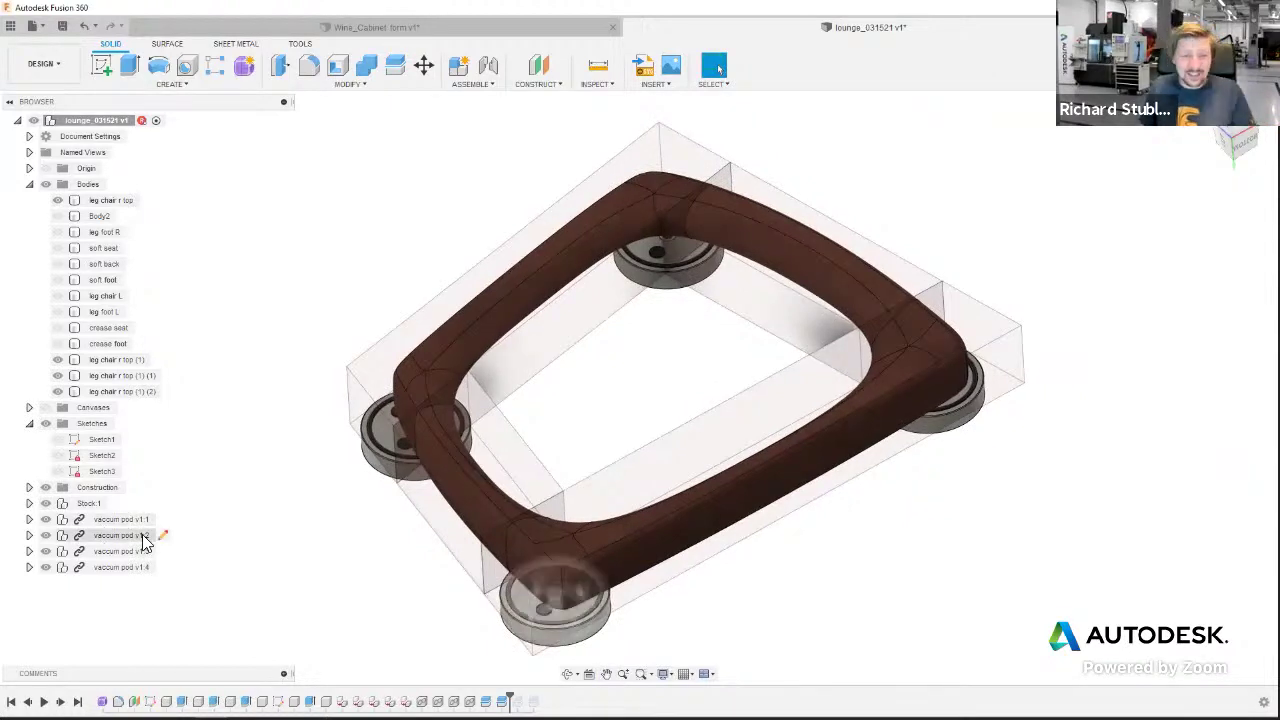
pyautogui.click(277, 701)
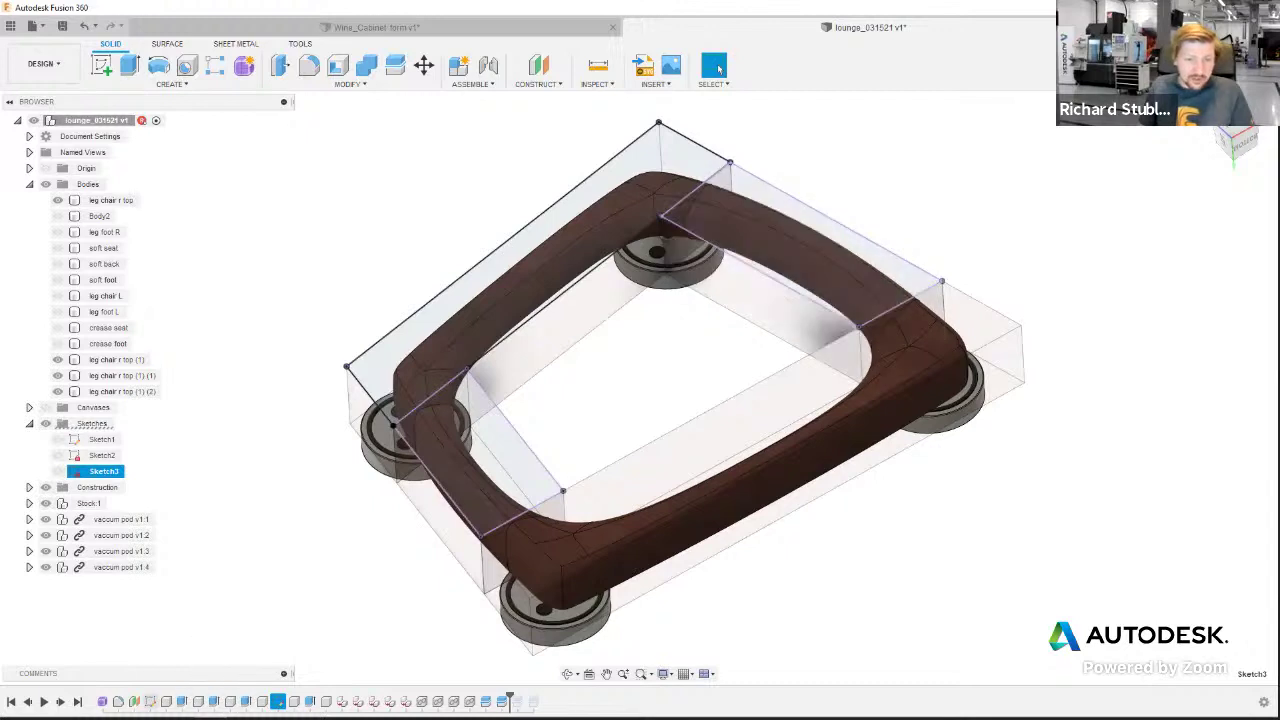
pyautogui.click(150, 701)
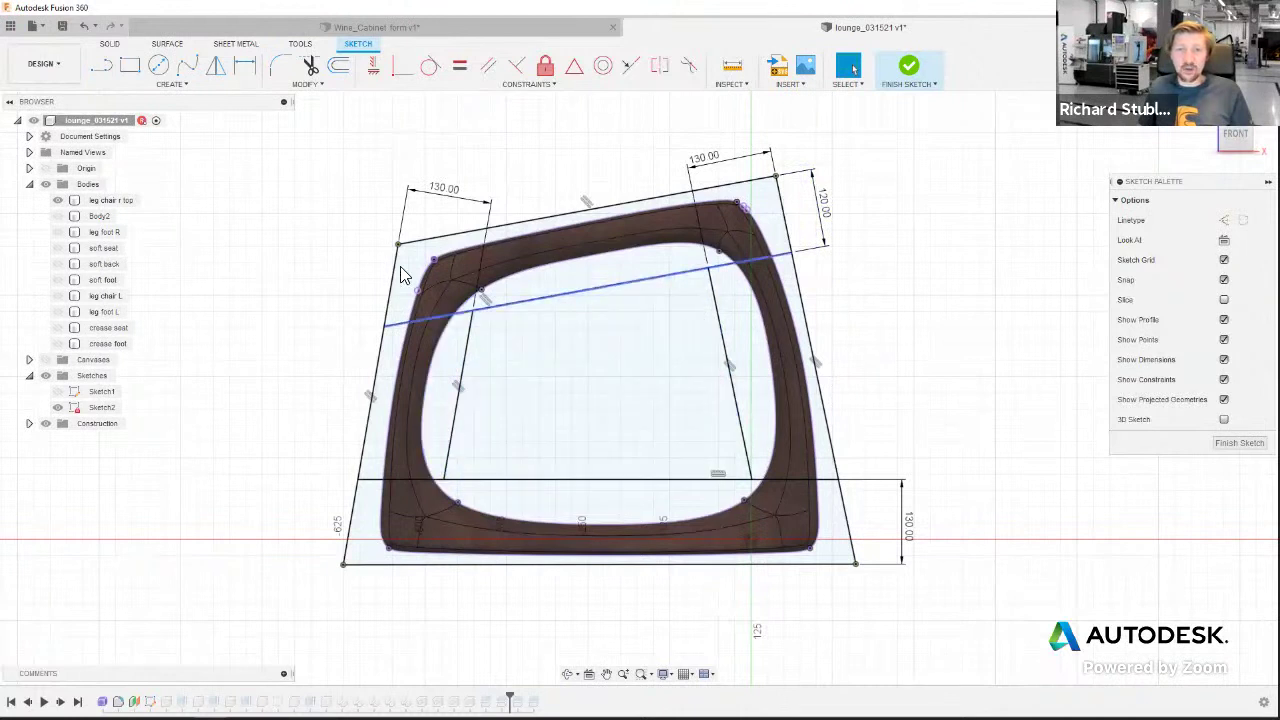
pyautogui.doubleClick(825, 205)
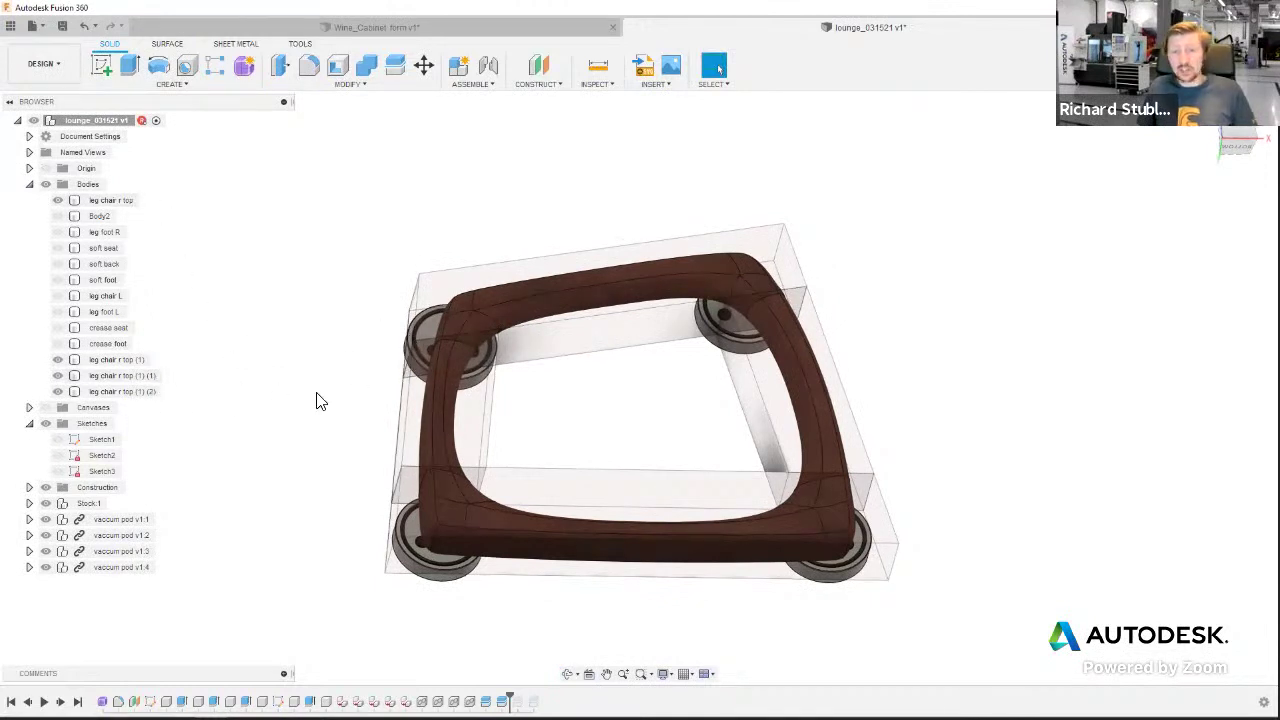
# - Switch to the Manufacture workspace and create a new milling setup with the two long frame pieces as its model bodies
pyautogui.click(60, 66)
pyautogui.click(64, 208)
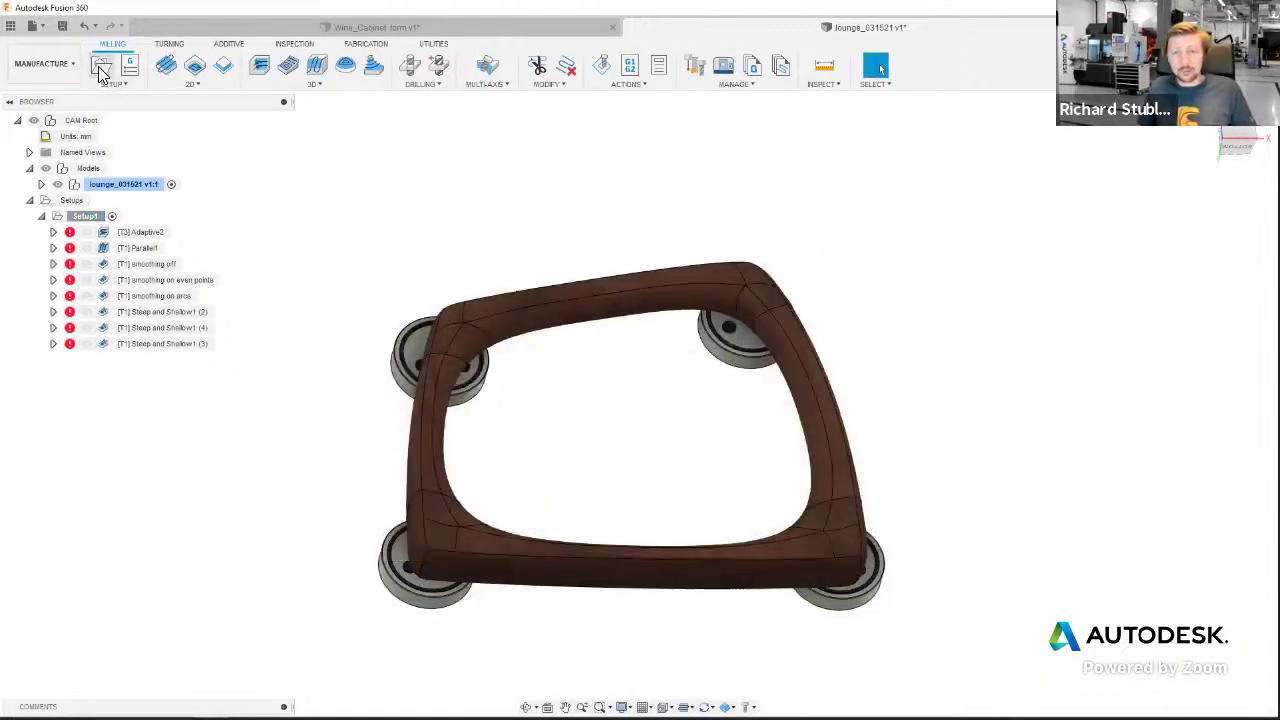
pyautogui.click(100, 66)
pyautogui.click(1160, 425)
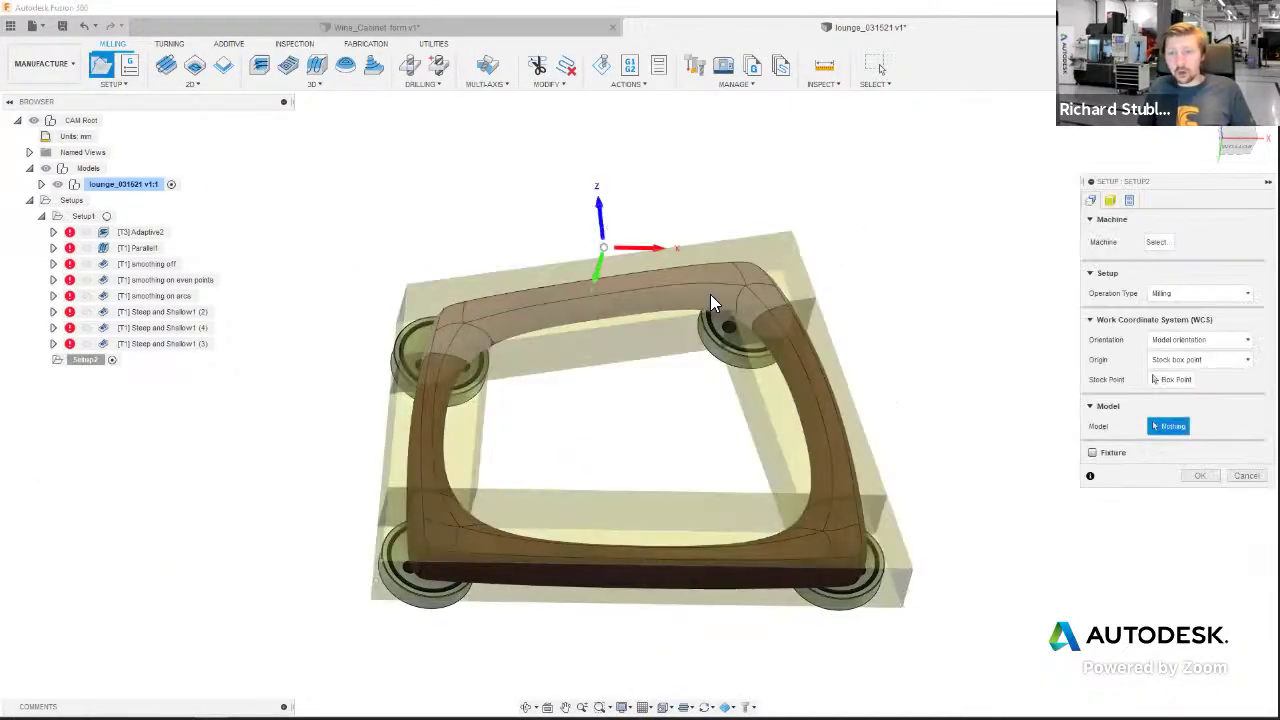
pyautogui.click(778, 340)
pyautogui.click(812, 550)
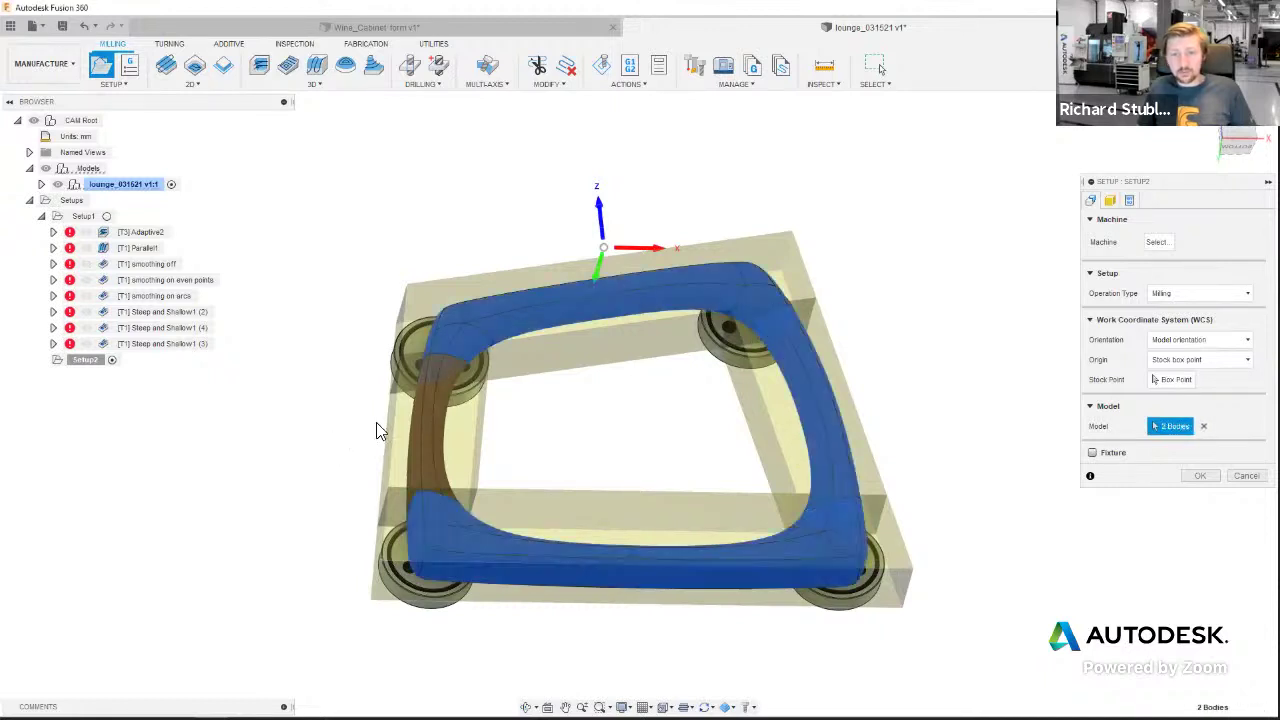
# - Set the setup's stock to From solid, using the long board around the rear frame piece from the Stock component
pyautogui.click(1109, 200)
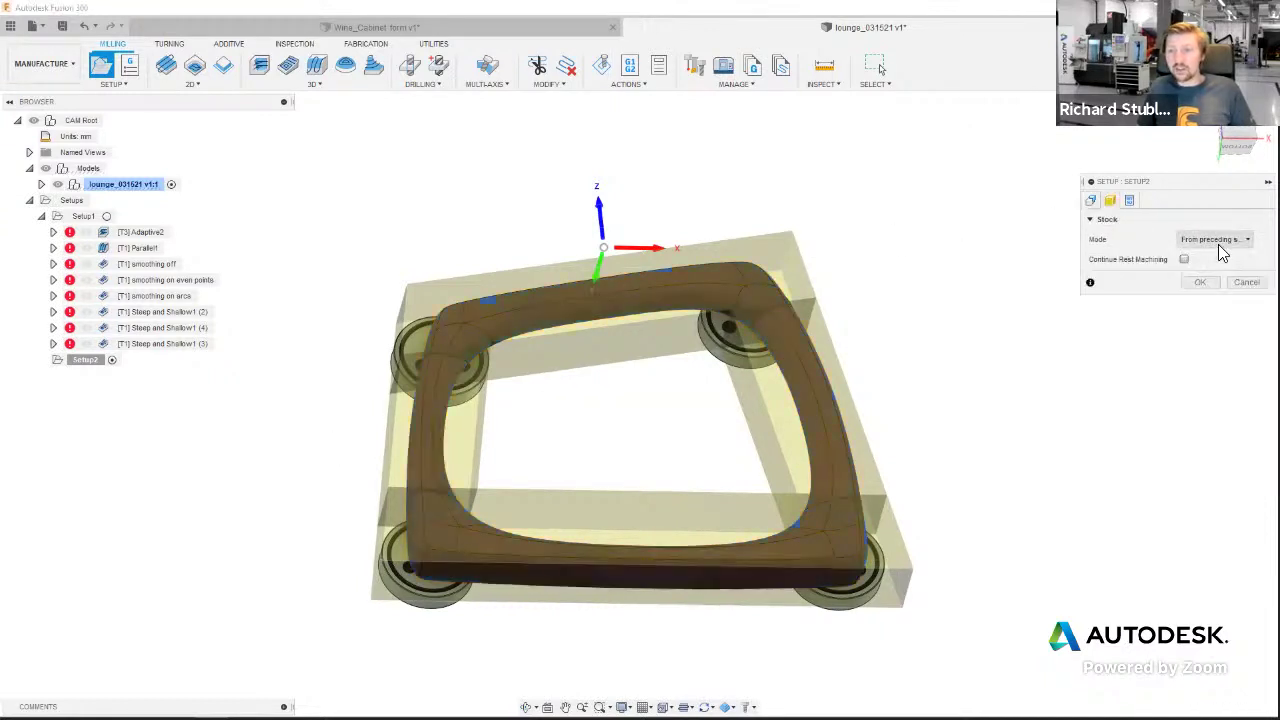
pyautogui.click(1219, 244)
pyautogui.click(1200, 348)
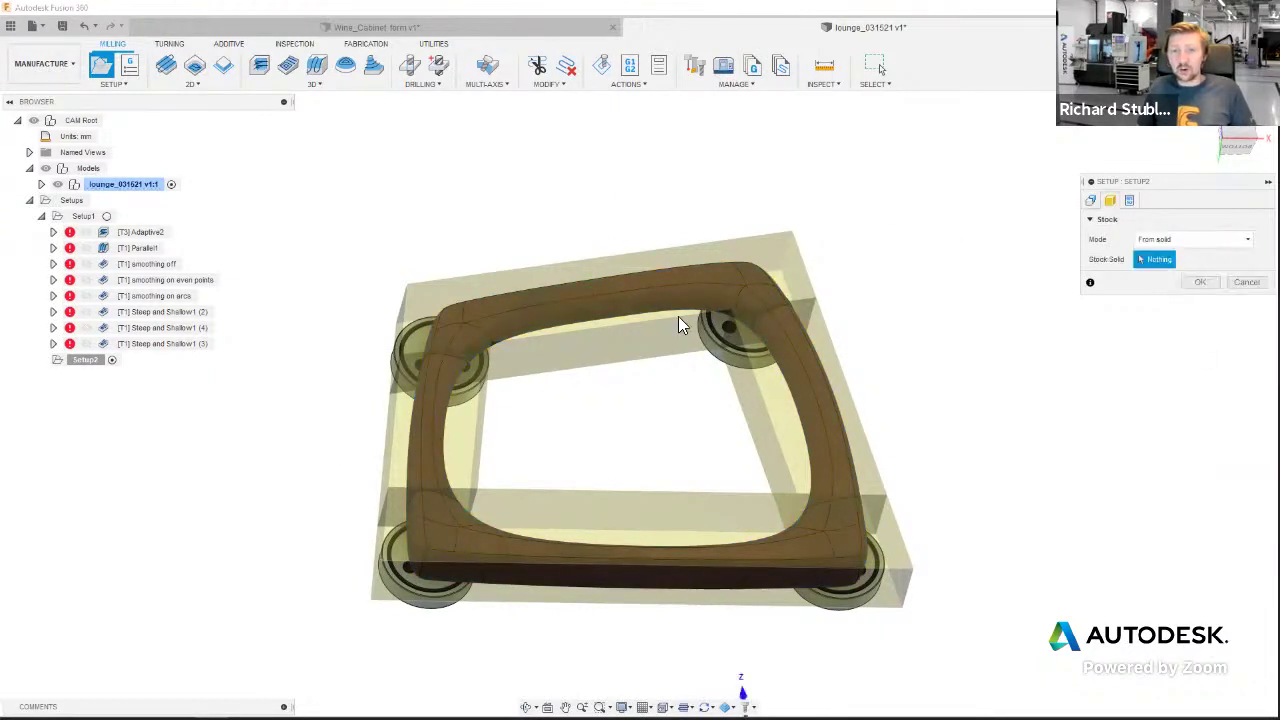
pyautogui.click(41, 186)
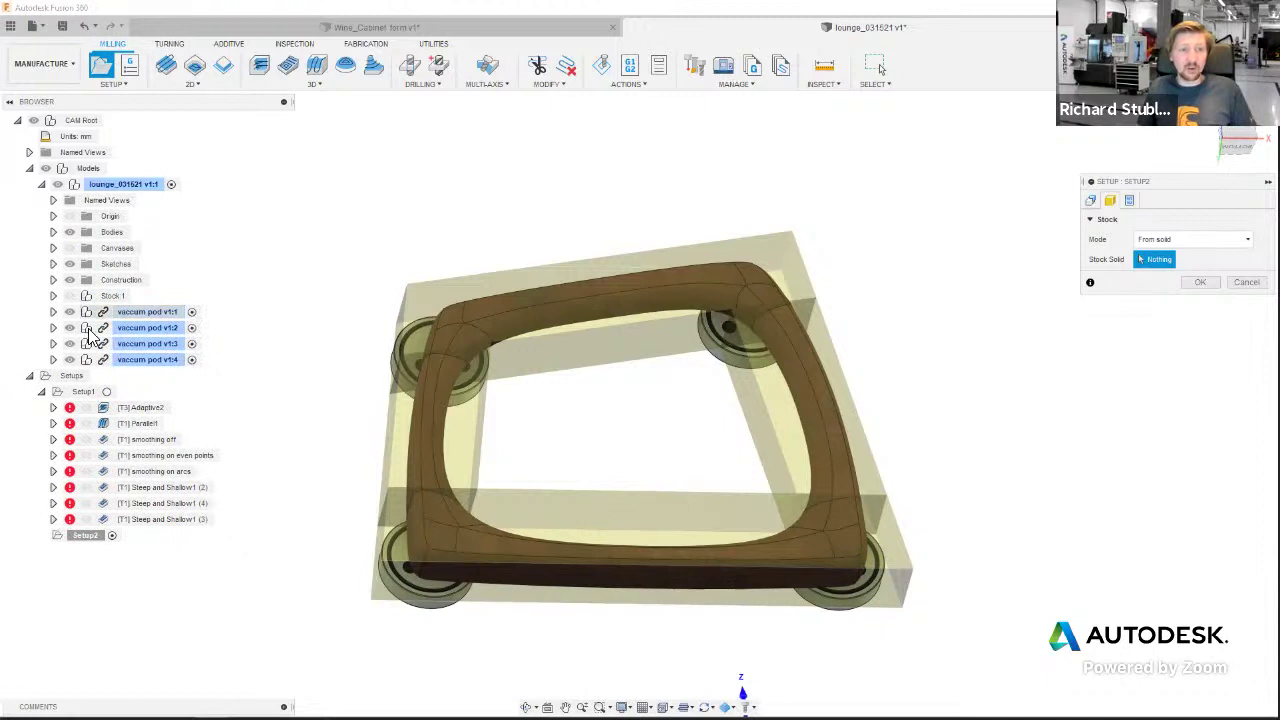
pyautogui.click(69, 297)
pyautogui.click(555, 313)
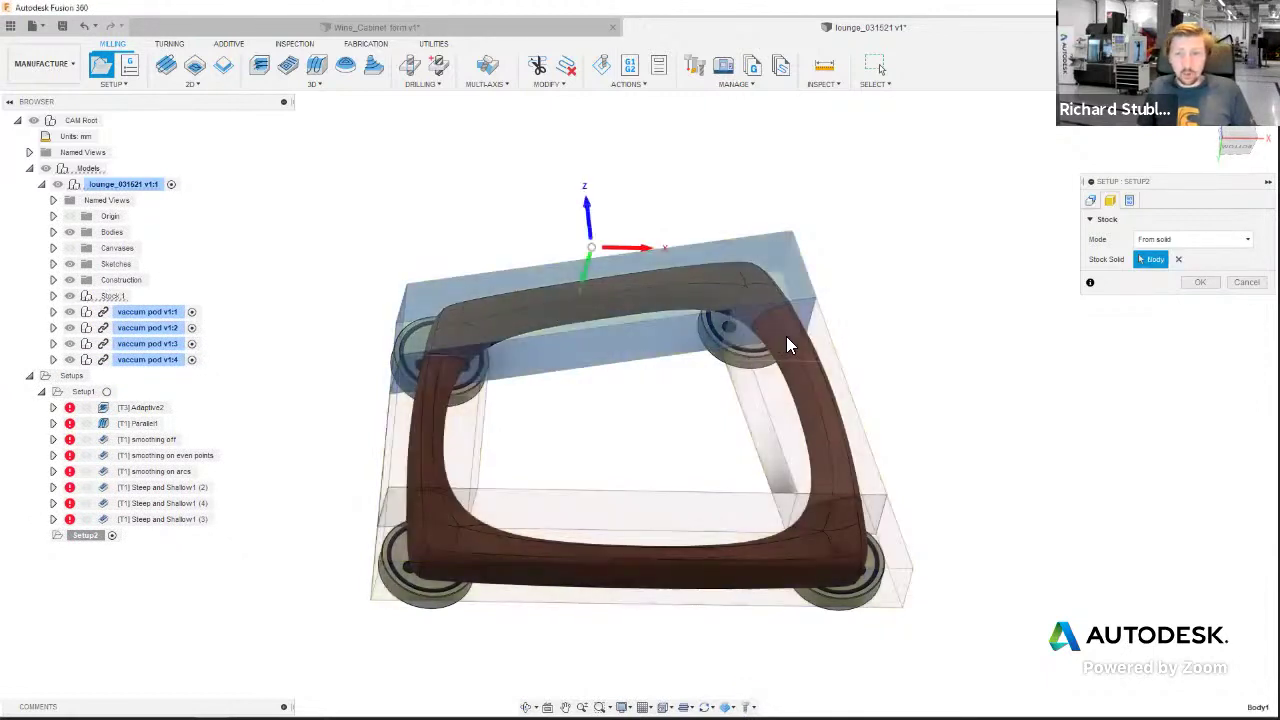
pyautogui.click(1200, 282)
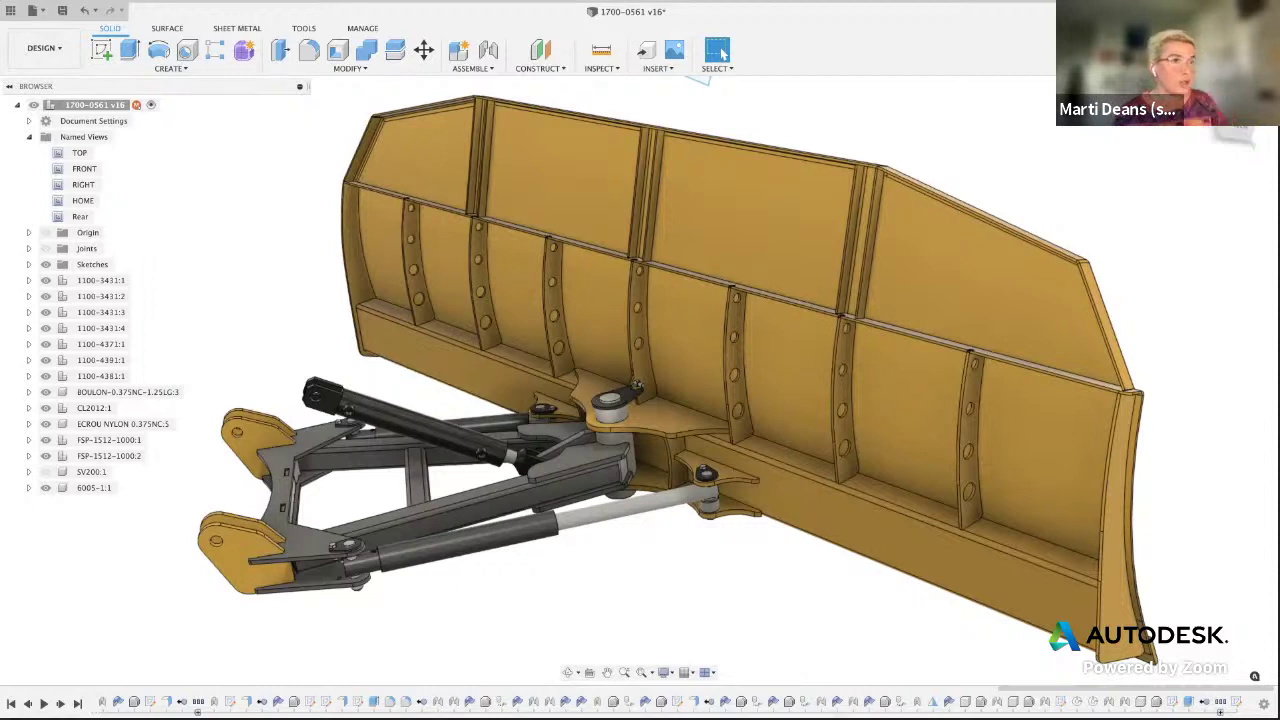
# - Open the Preview Features preferences, filter out the lock-marked features and clear the "machine" search term
pyautogui.press('super+comma')
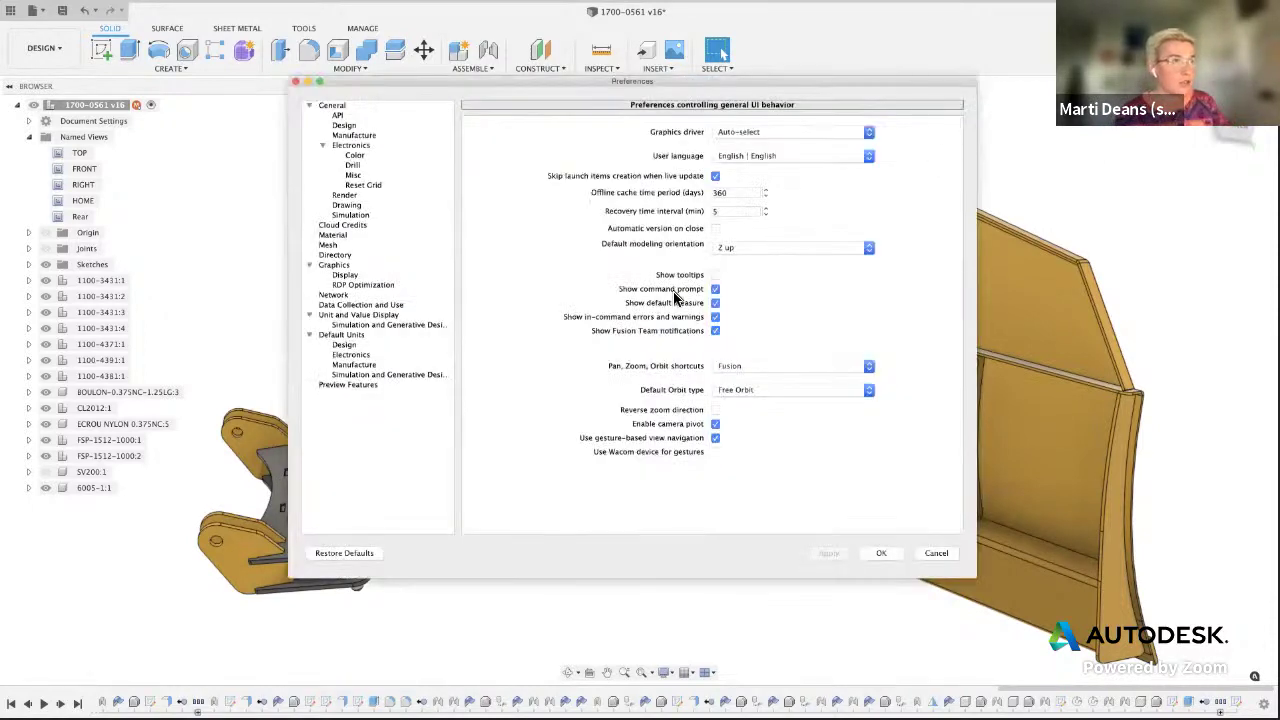
pyautogui.click(342, 385)
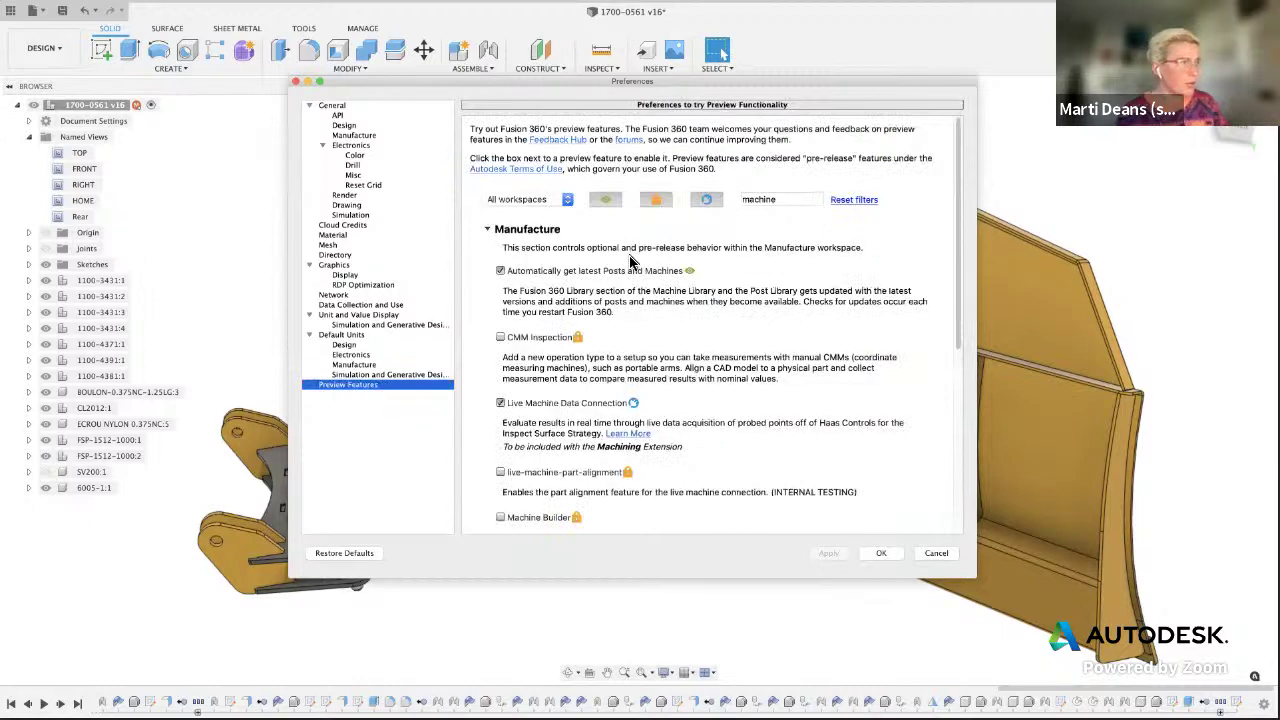
pyautogui.click(657, 203)
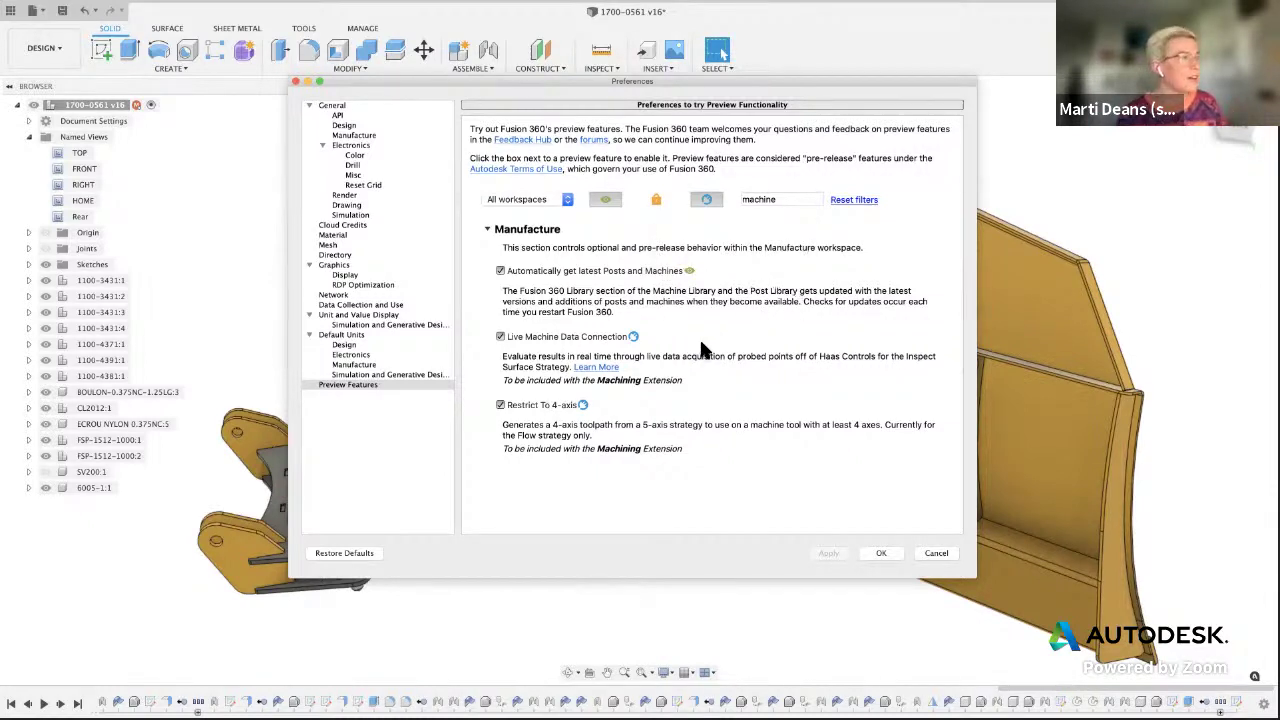
pyautogui.doubleClick(771, 199)
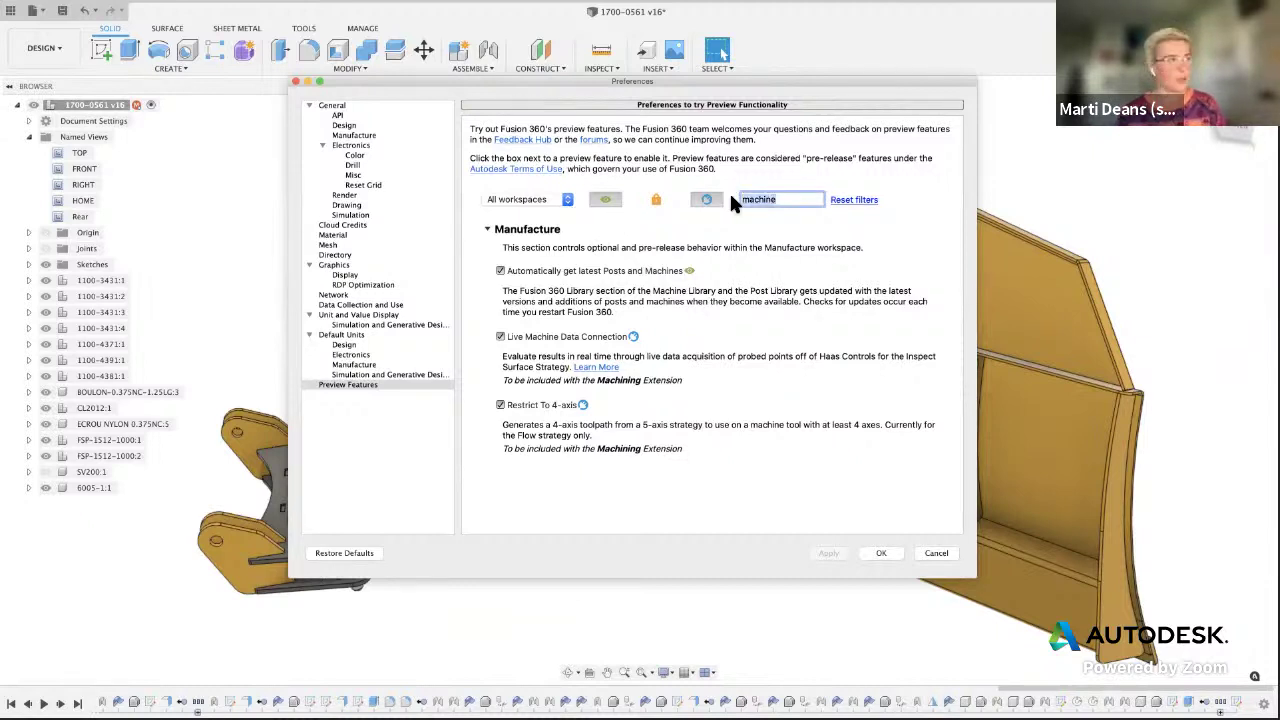
pyautogui.press('BackSpace')
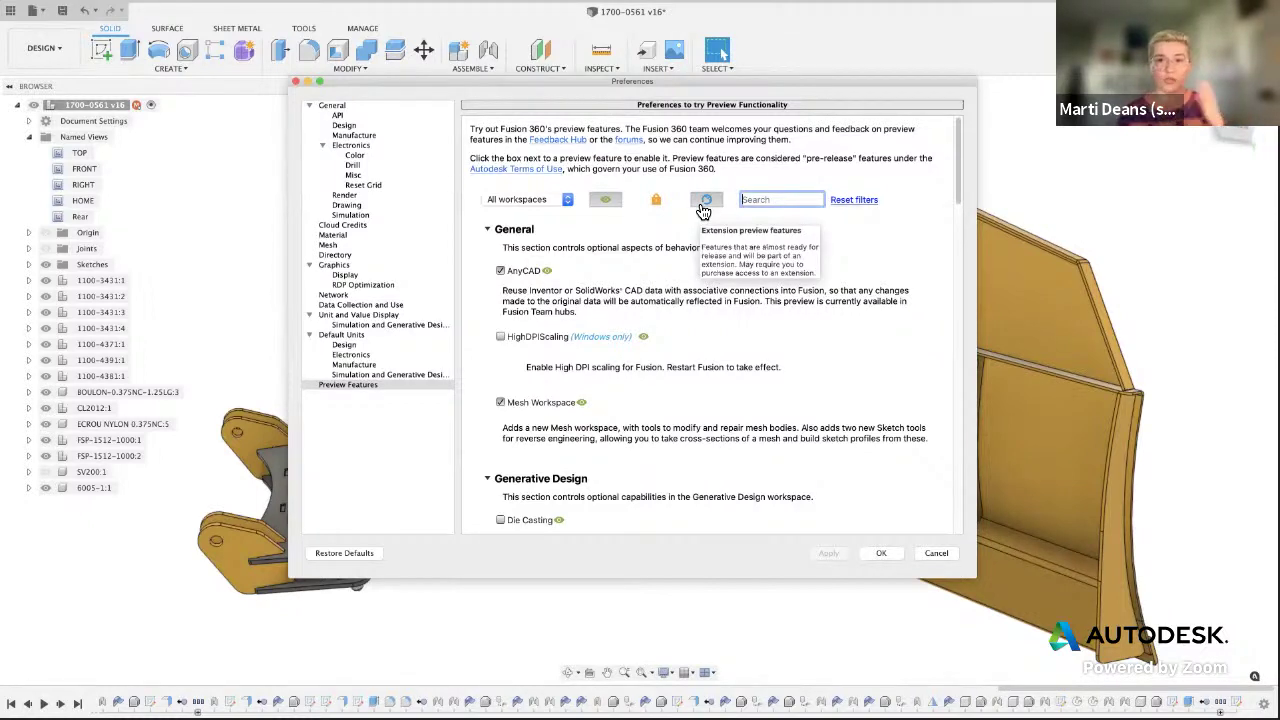
# - Review the Manufacture preview features, including 2D Contour Face Selection, Adaptive Turning and Advanced Arrange, and accept the preferences
pyautogui.scroll(-5, 687, 417)
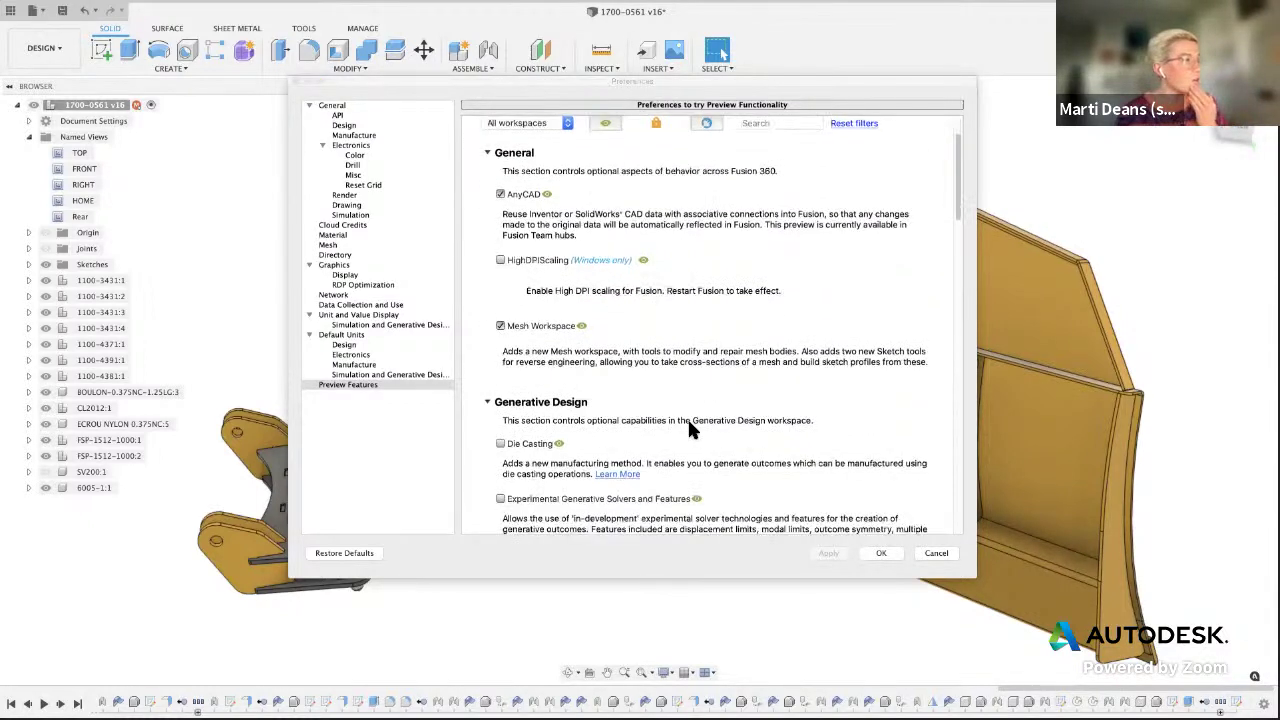
pyautogui.scroll(-20, 687, 417)
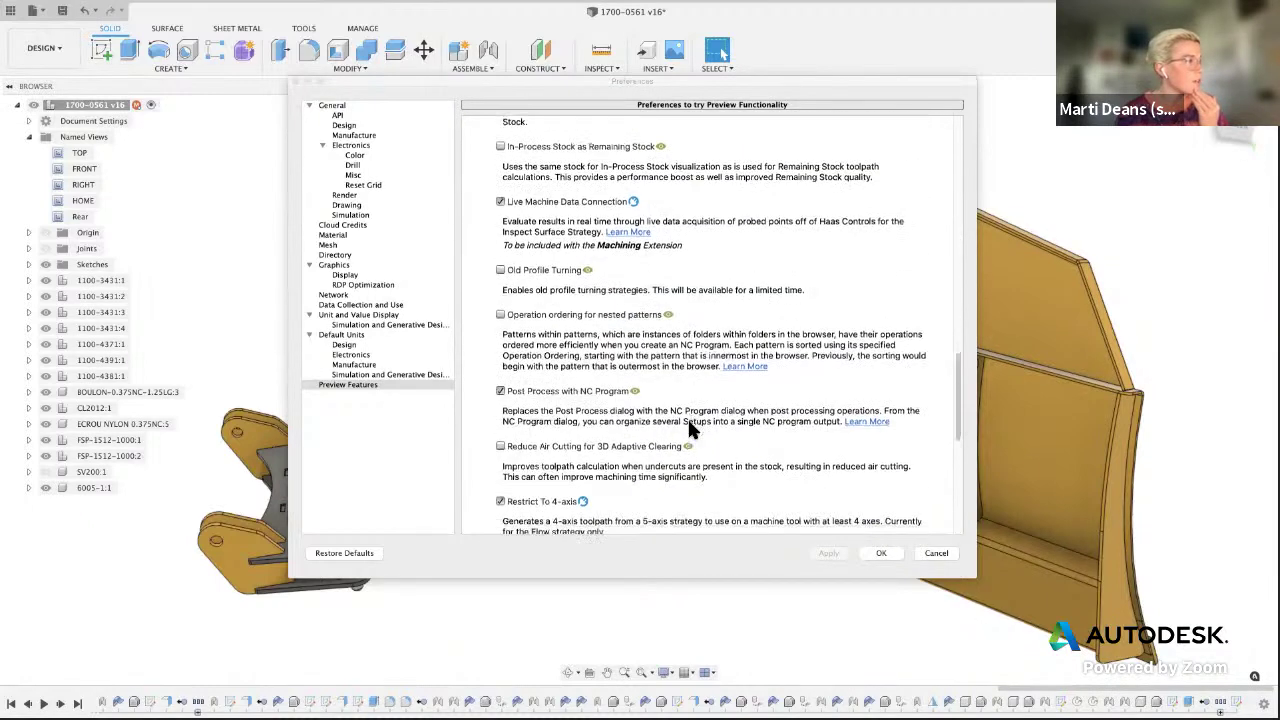
pyautogui.scroll(-6, 687, 416)
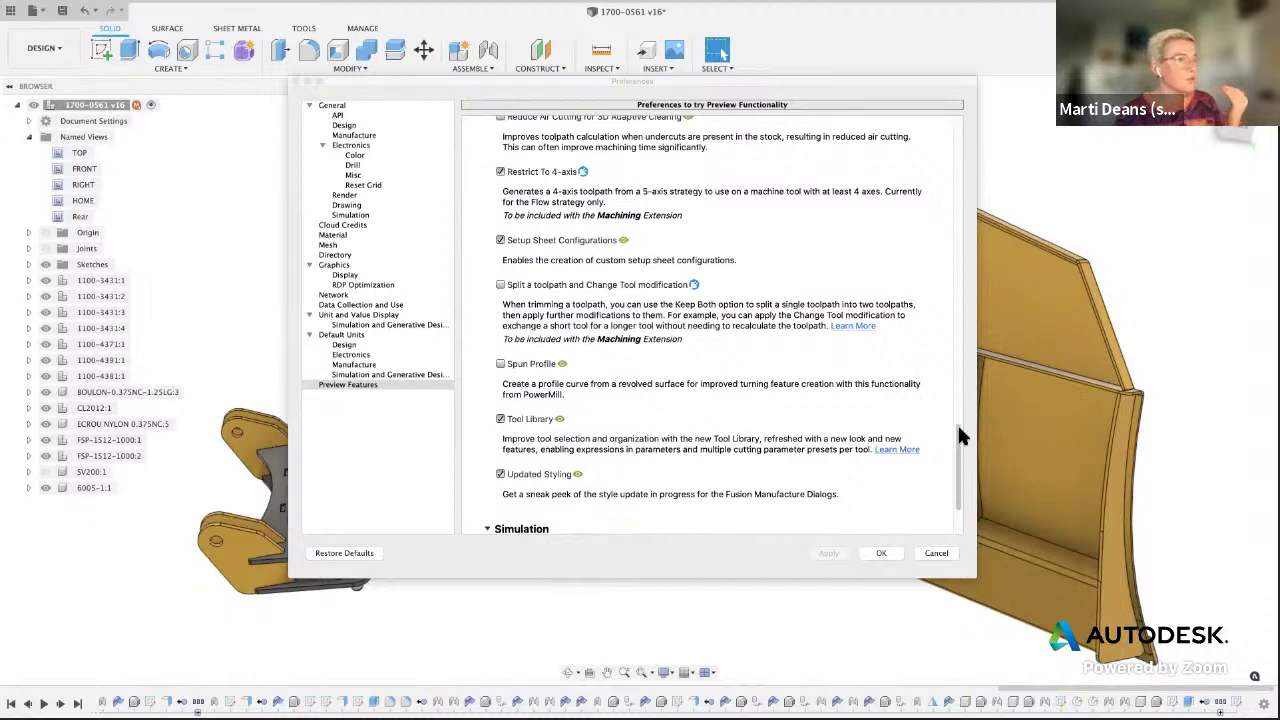
pyautogui.scroll(4, 951, 391)
pyautogui.moveTo(951, 391); pyautogui.dragTo(947, 245)
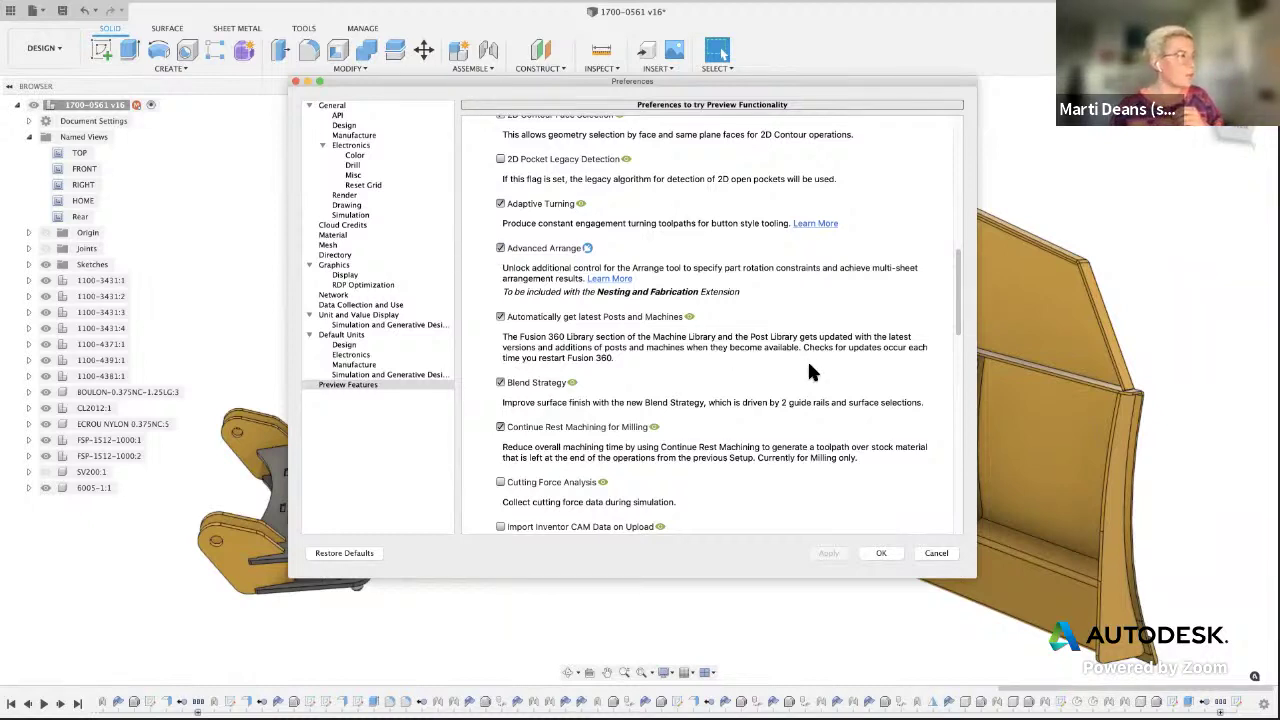
pyautogui.moveTo(957, 305); pyautogui.dragTo(952, 270)
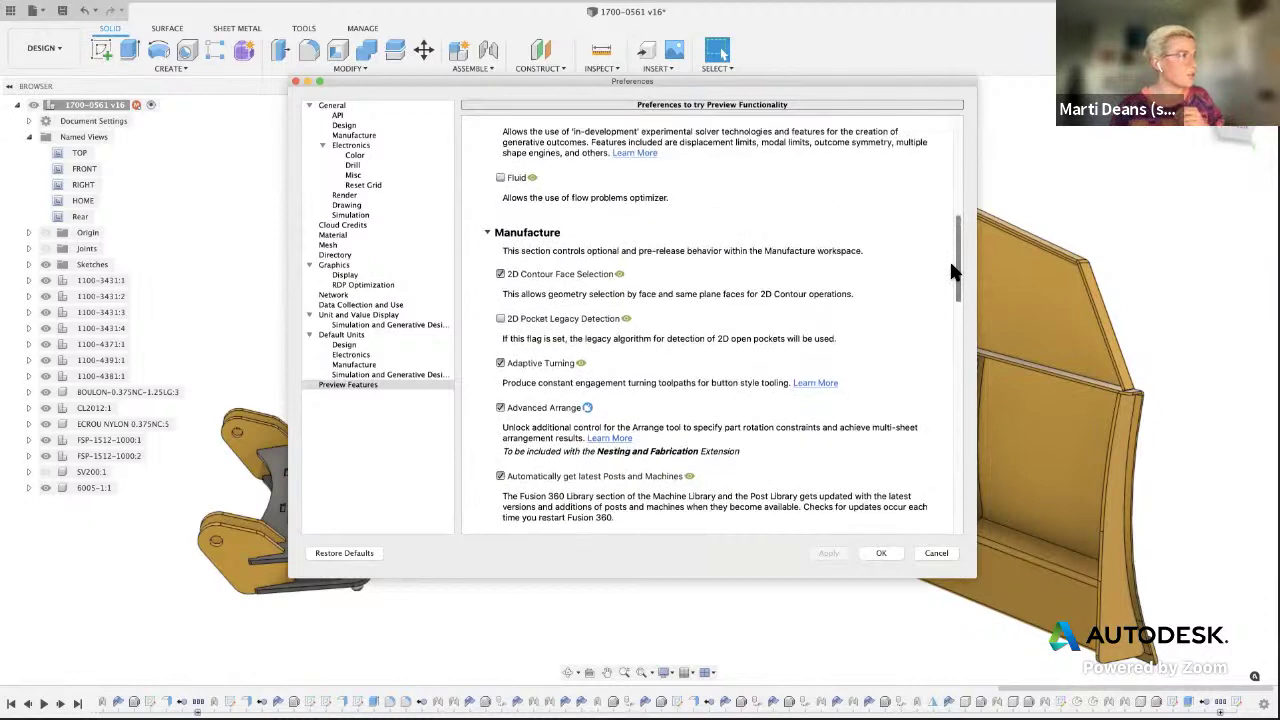
pyautogui.click(500, 275)
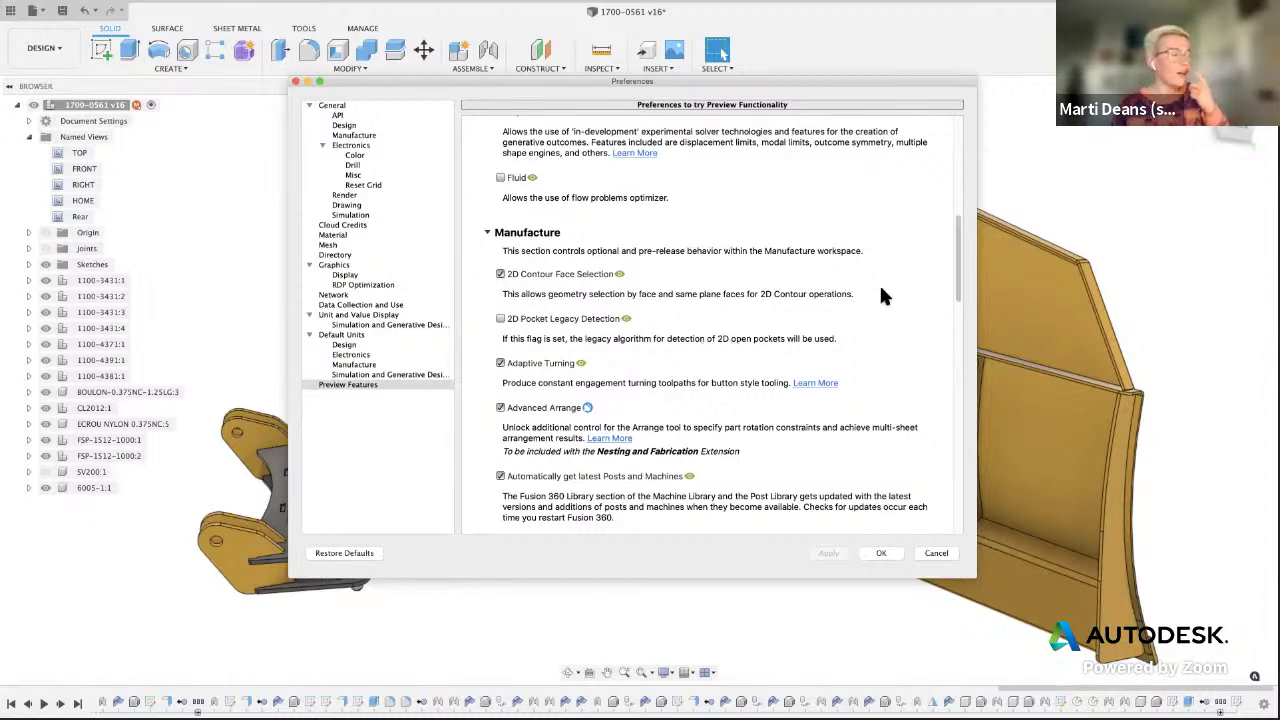
pyautogui.scroll(-5, 961, 285)
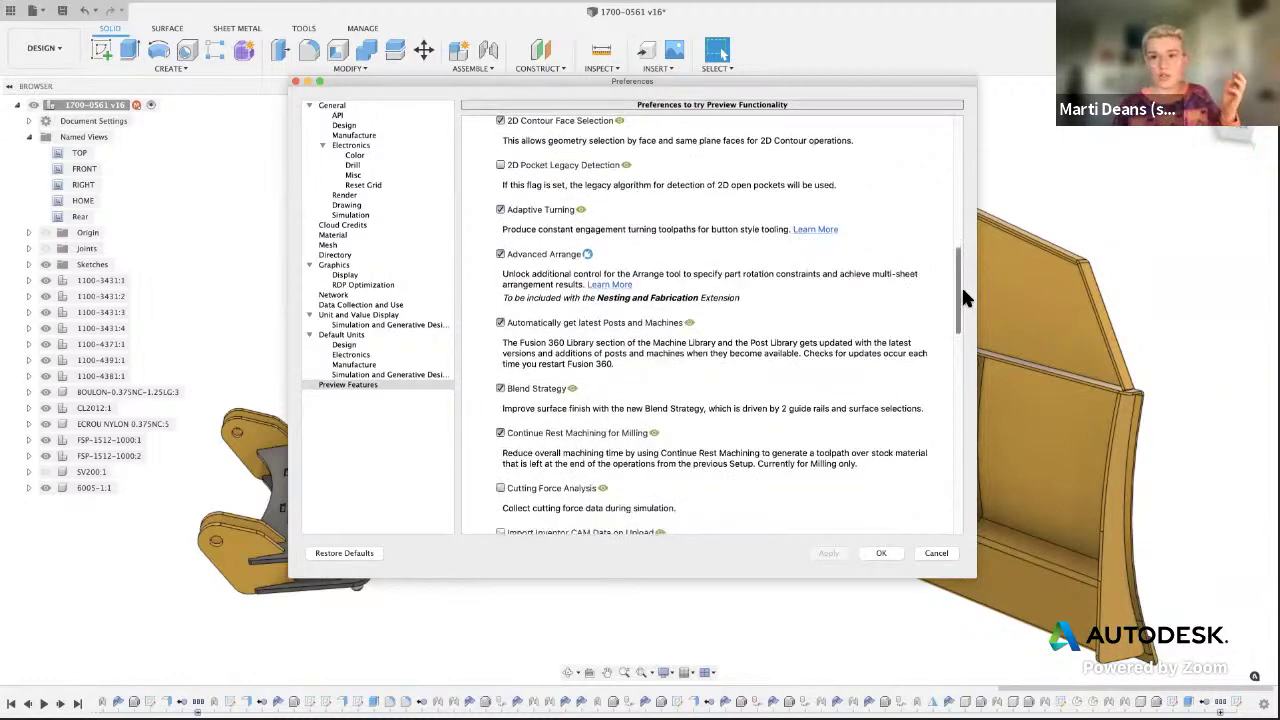
pyautogui.scroll(1, 963, 290)
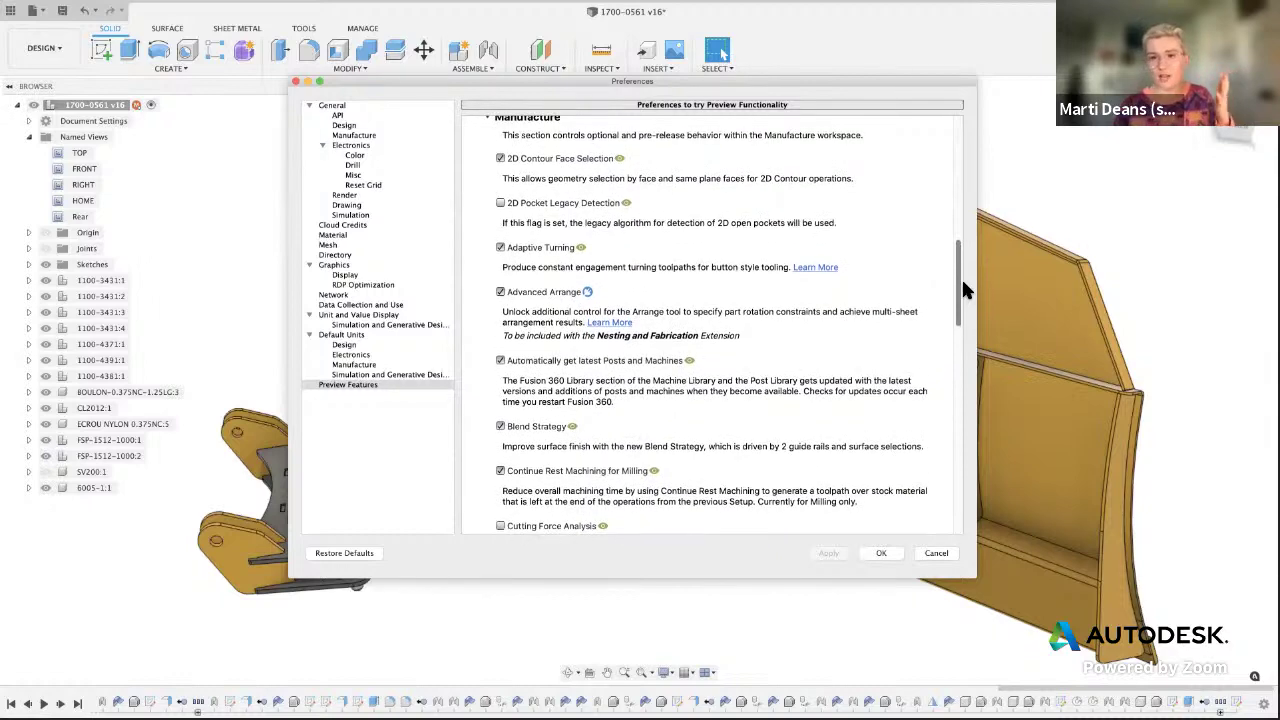
pyautogui.moveTo(961, 277); pyautogui.dragTo(961, 255)
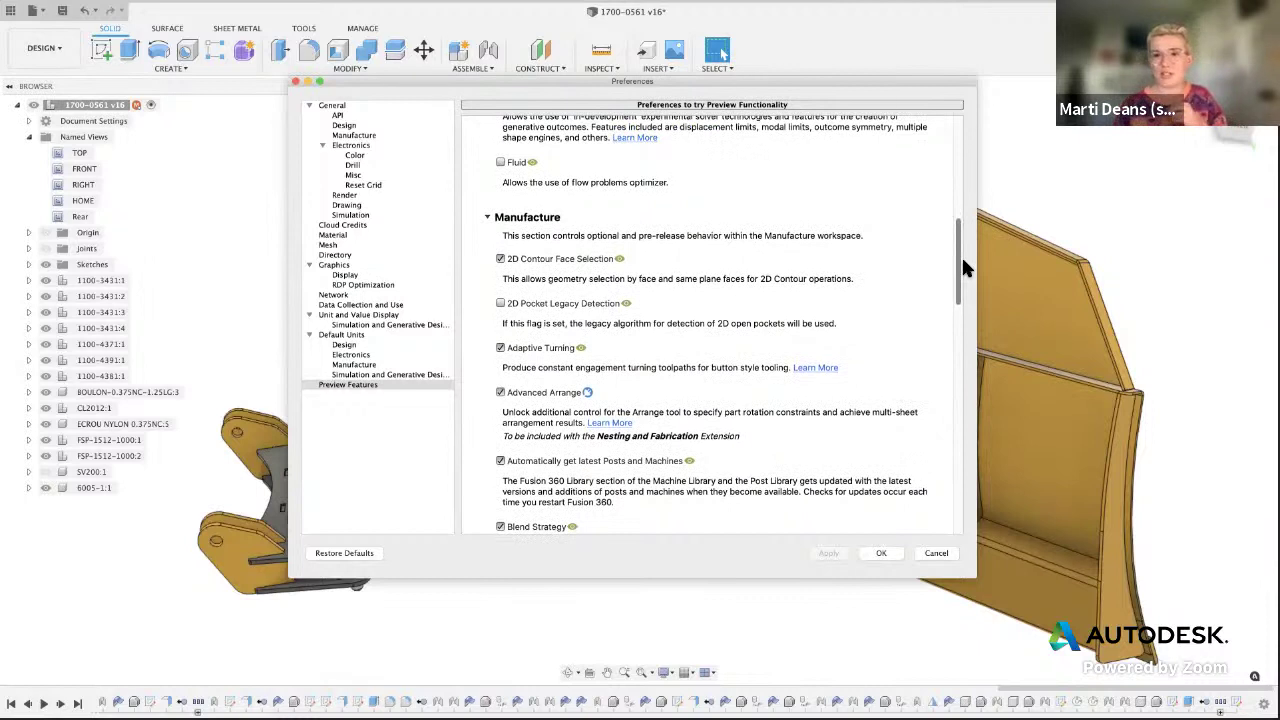
pyautogui.click(502, 259)
pyautogui.click(880, 556)
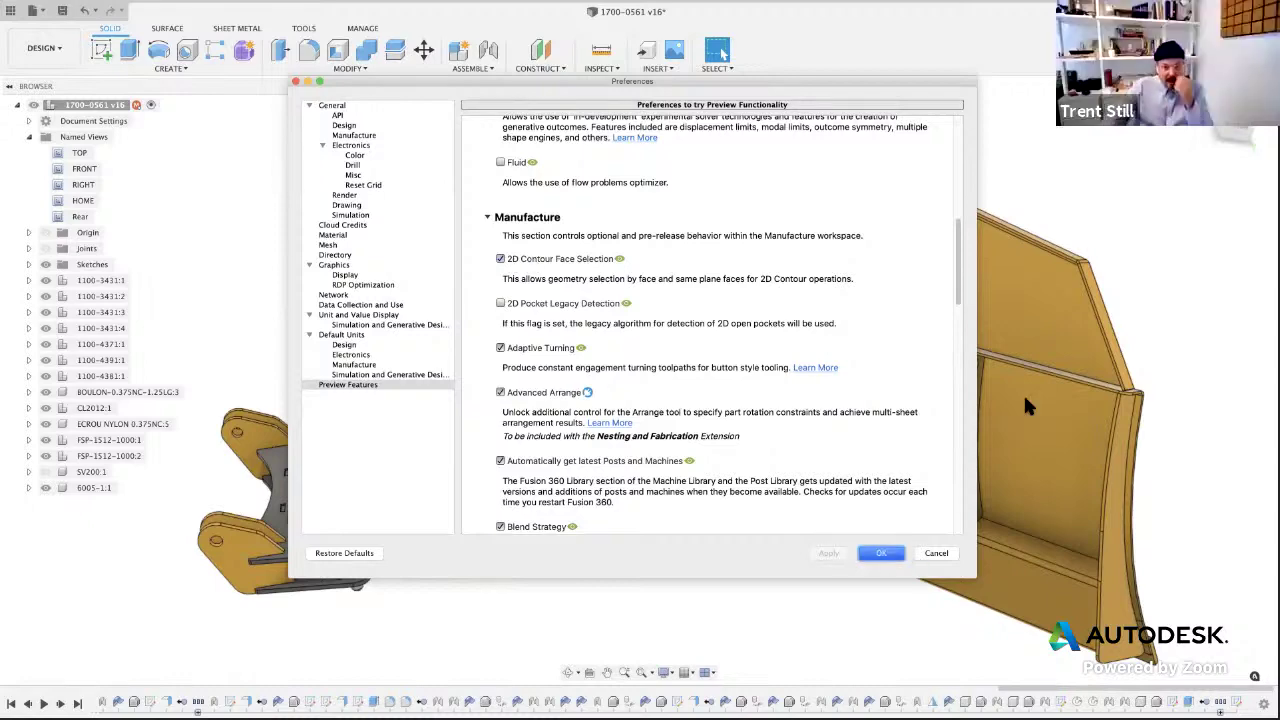